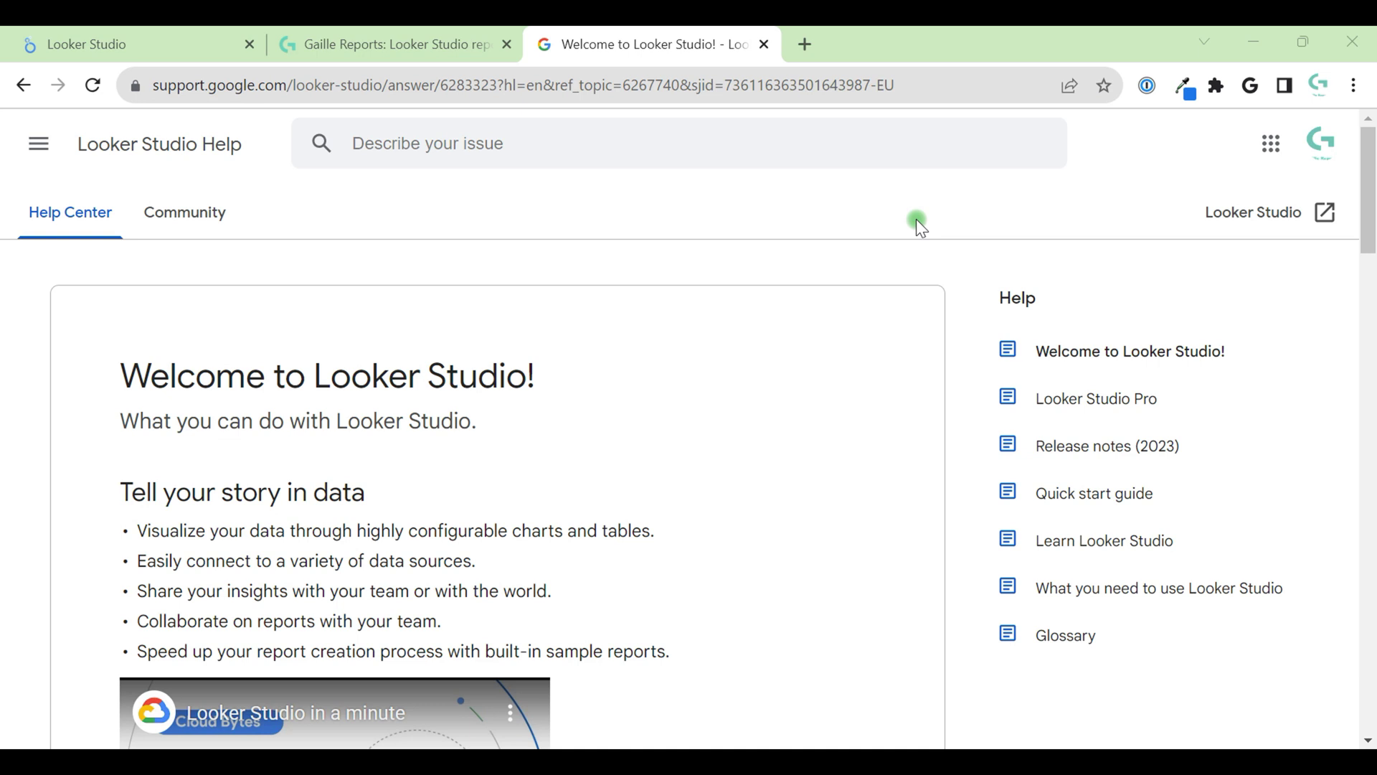
Step: Switch to the Gaille Reports homepage and scroll down to its blog posts
left_click(487, 43)
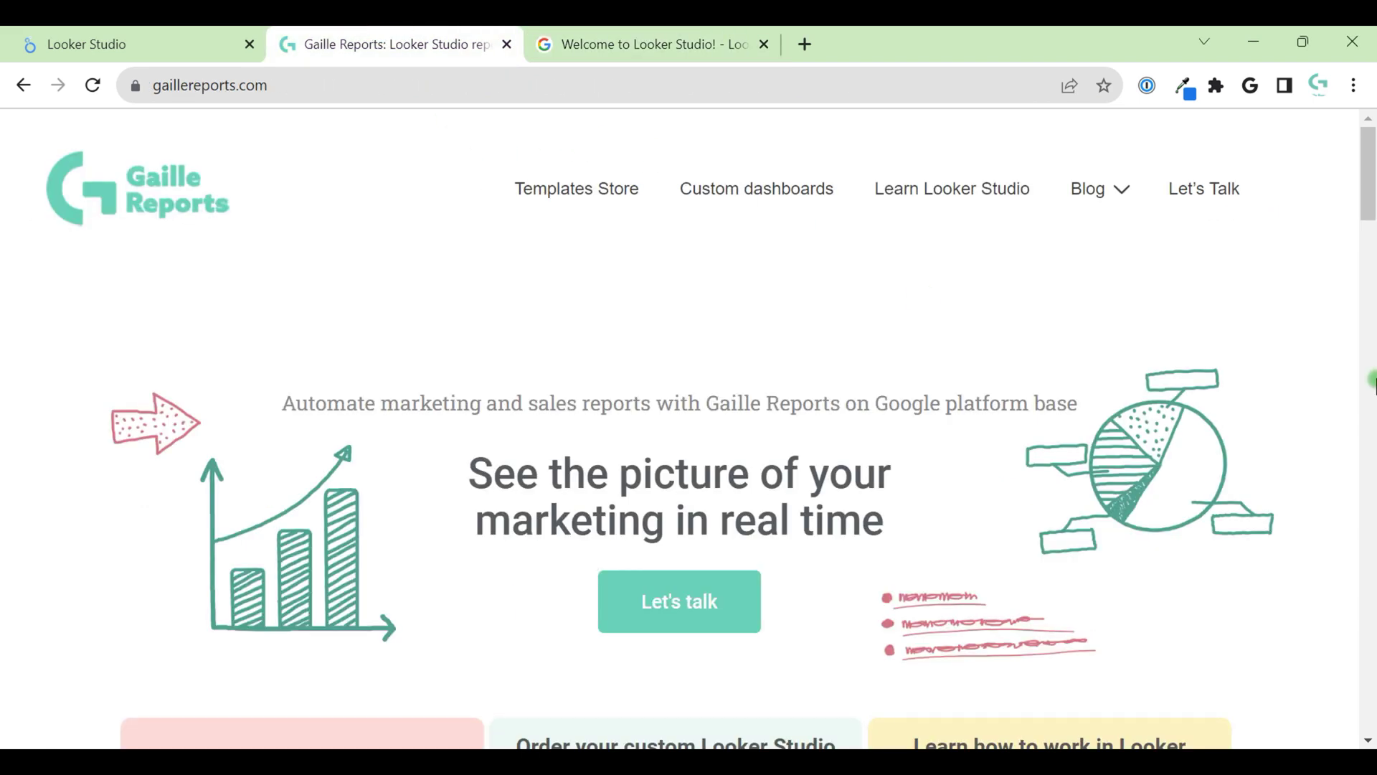
left_click(1372, 387)
left_click(1372, 387)
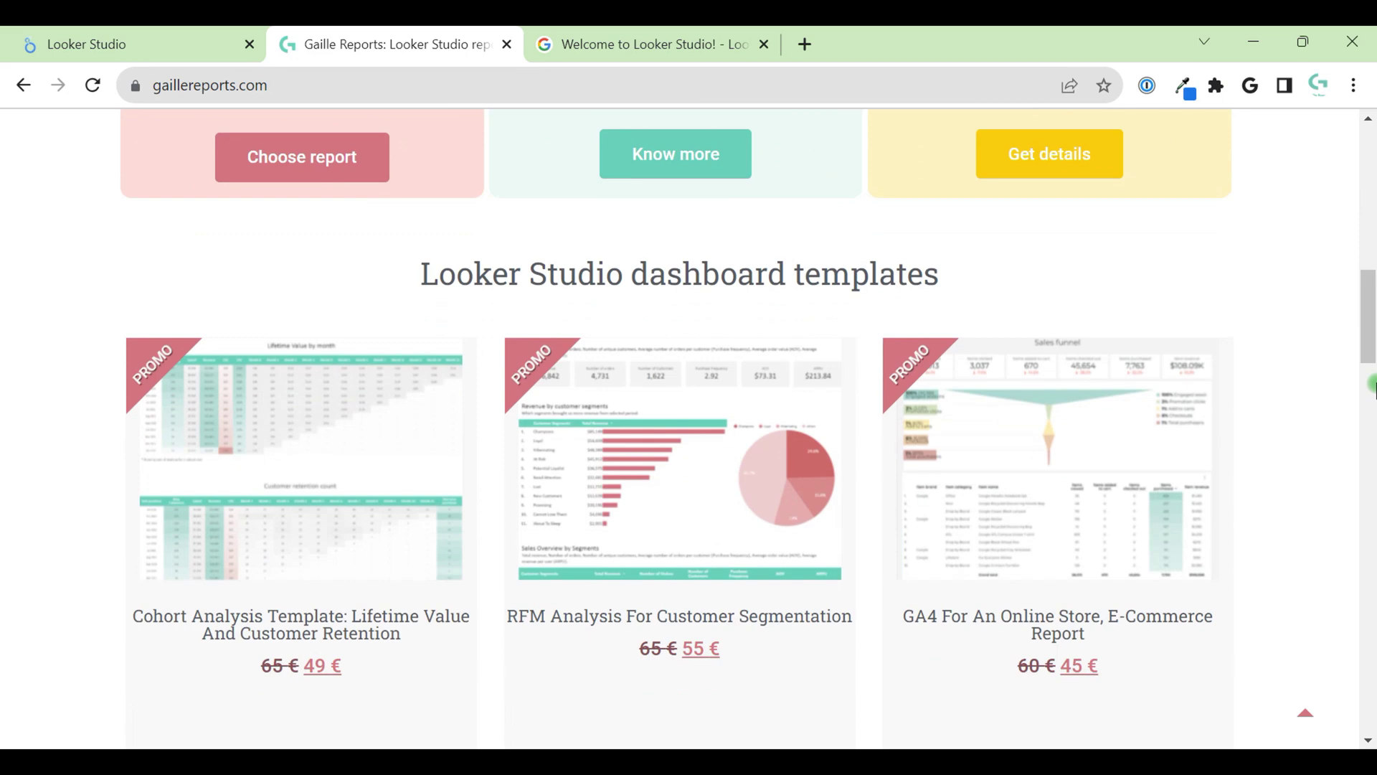
left_click(1372, 388)
scroll(1371, 386, "down", 6)
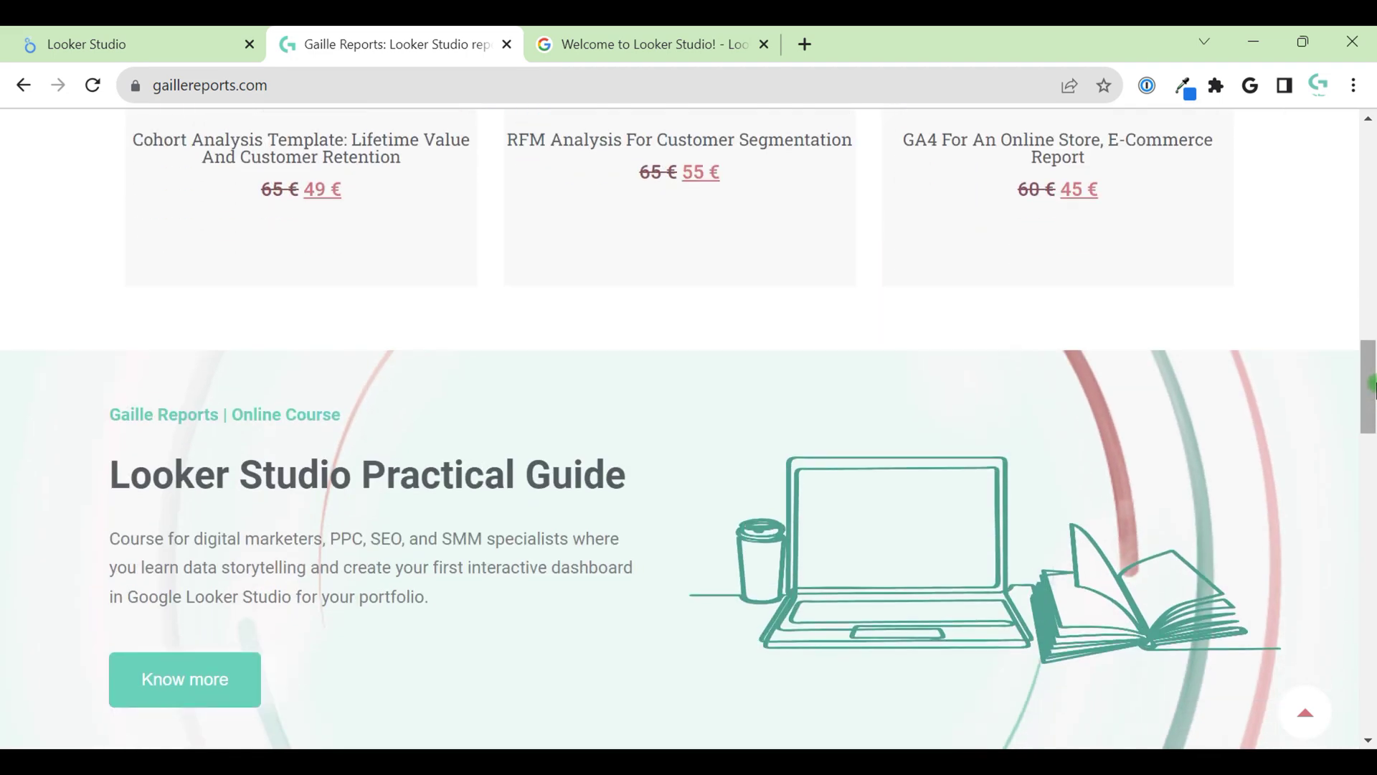
scroll(1371, 383, "down", 6)
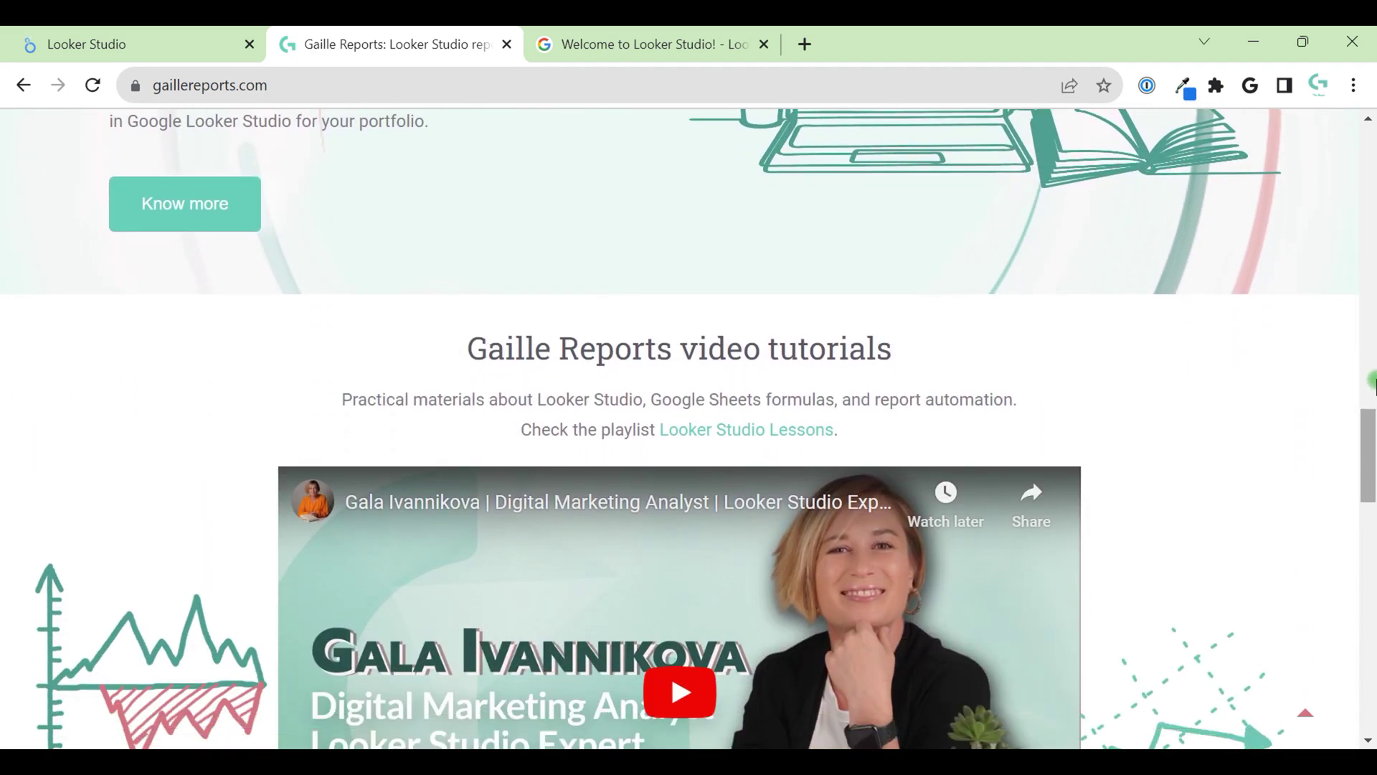
scroll(1372, 384, "down", 8)
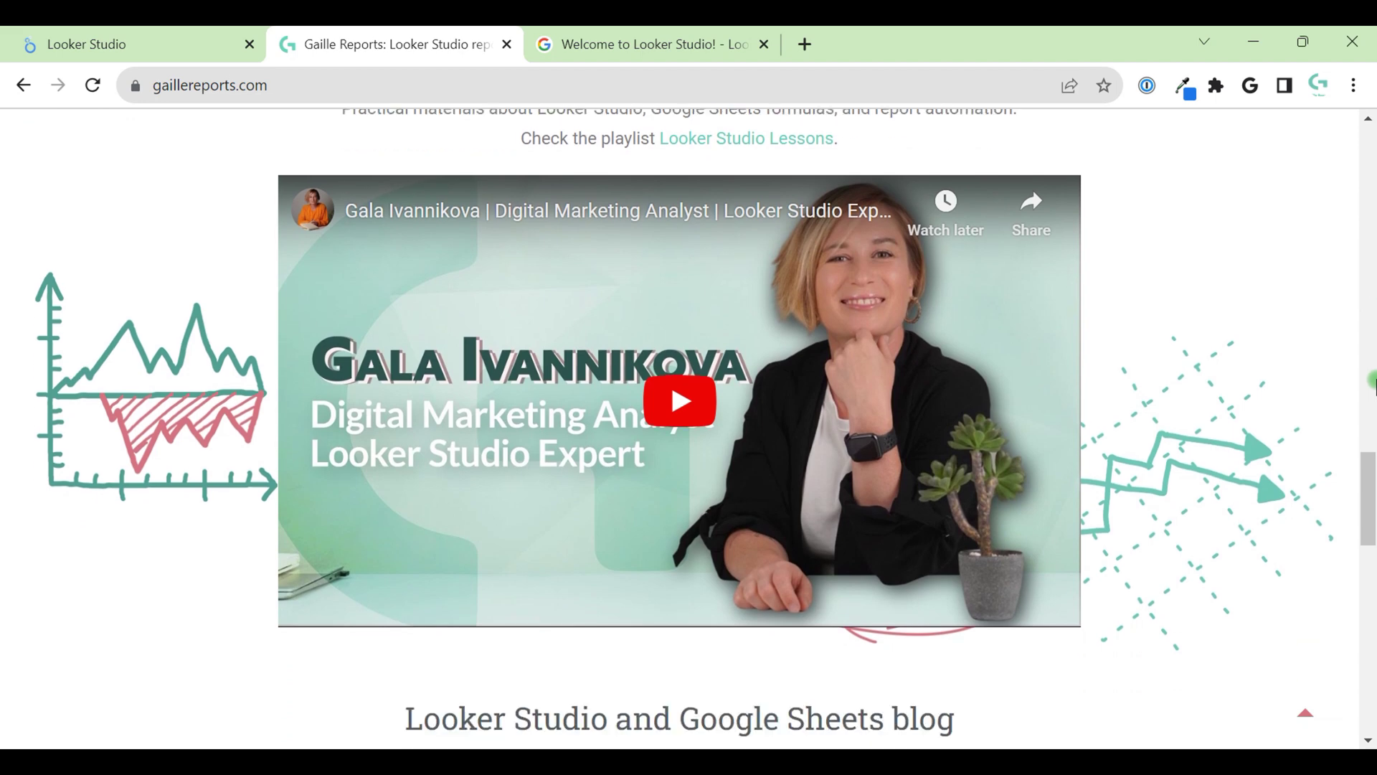
scroll(1372, 382, "down", 2)
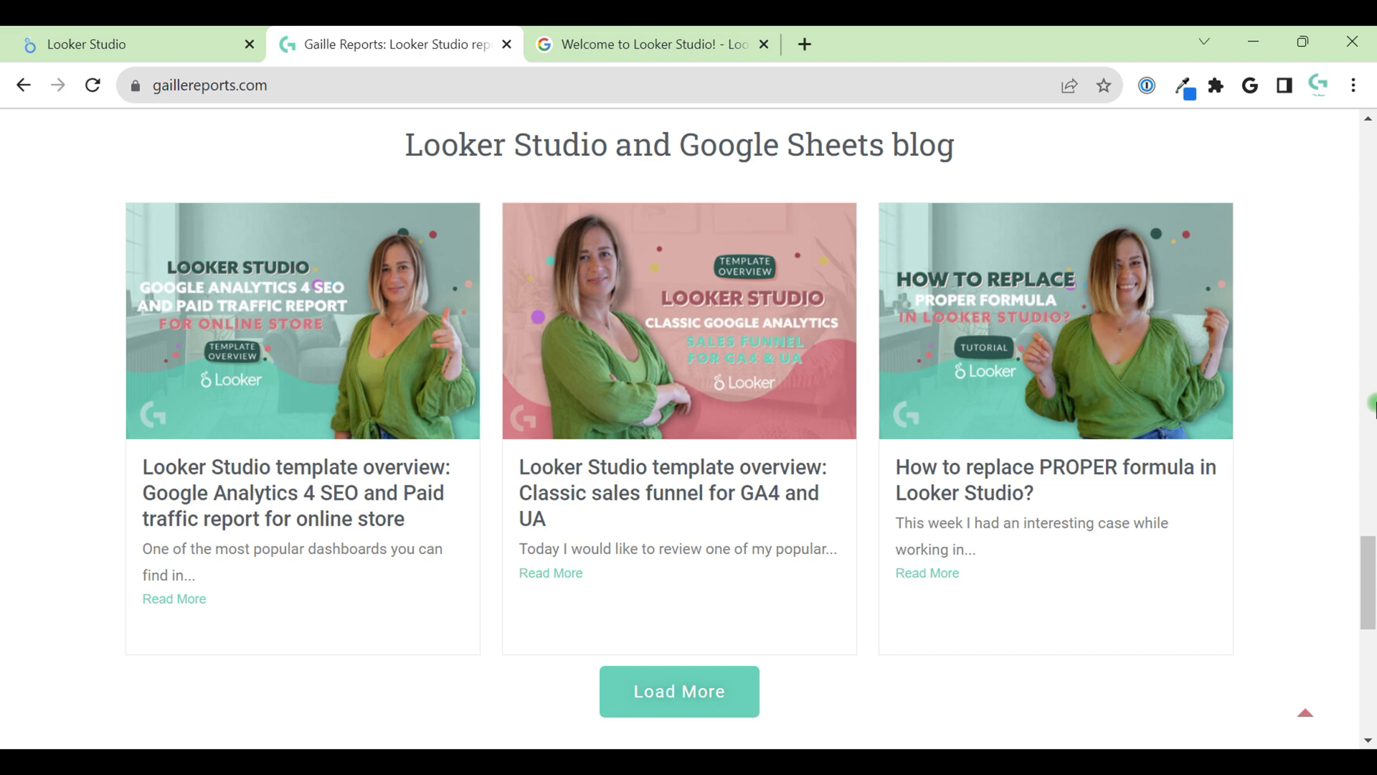
left_click(121, 45)
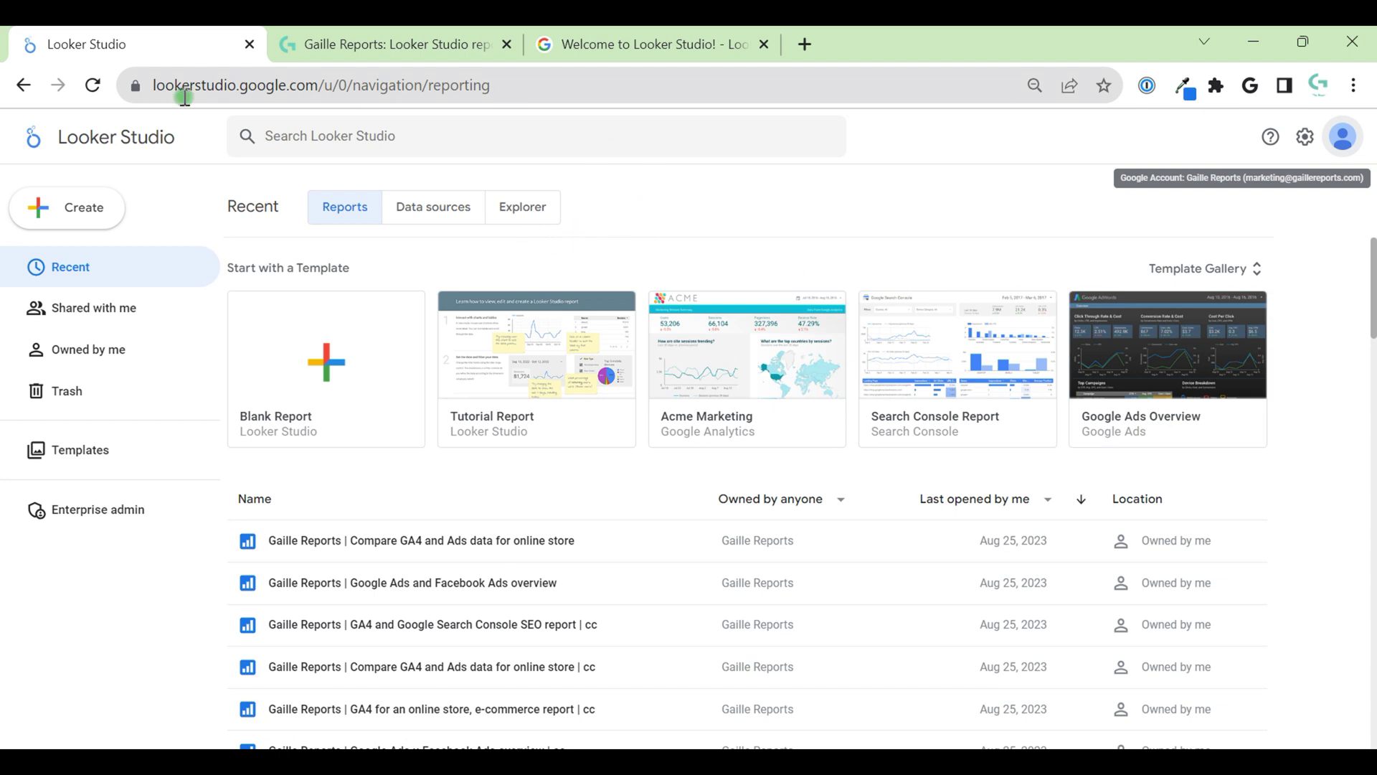
left_click(65, 223)
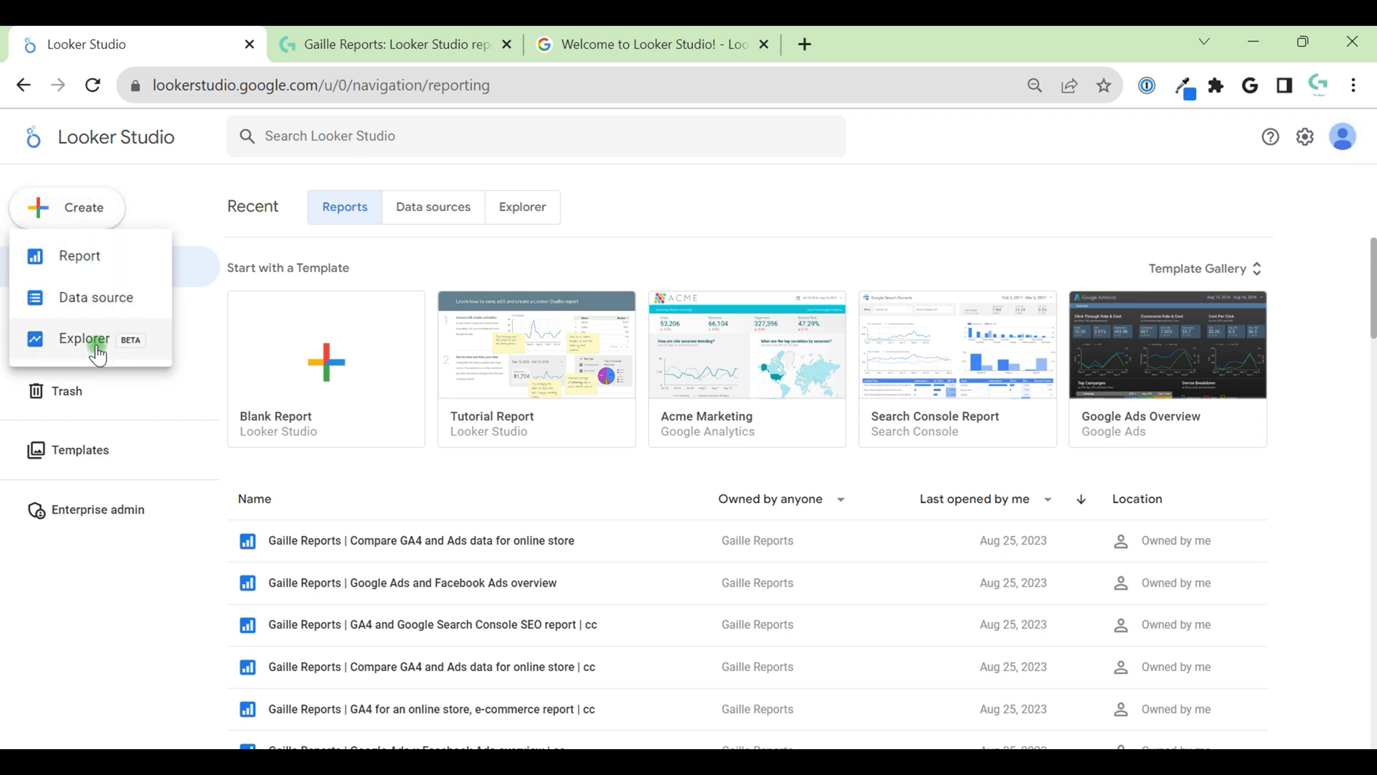
left_click(746, 197)
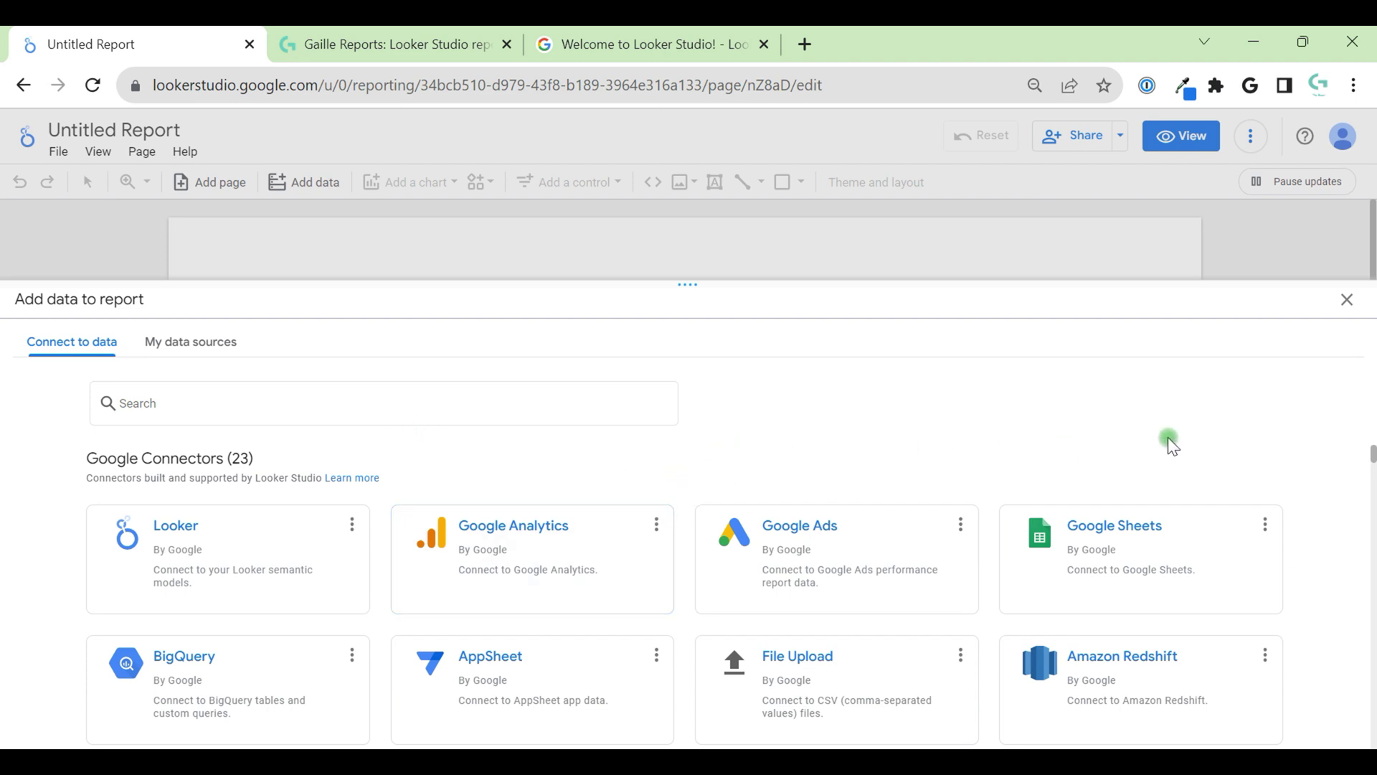
Step: Browse the Add data to report connectors, highlighting the Google Connectors (23) heading
left_click_drag(701, 283, 698, 68)
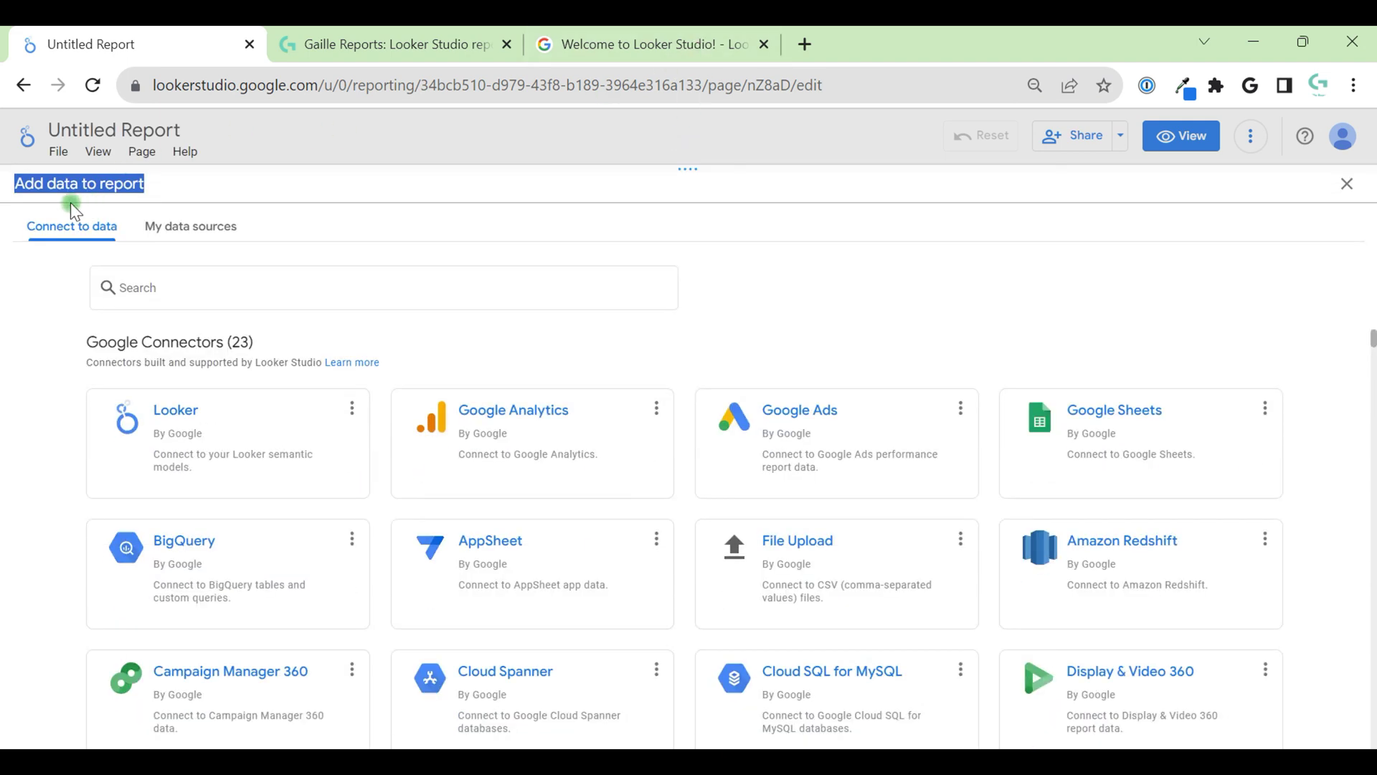
left_click(185, 192)
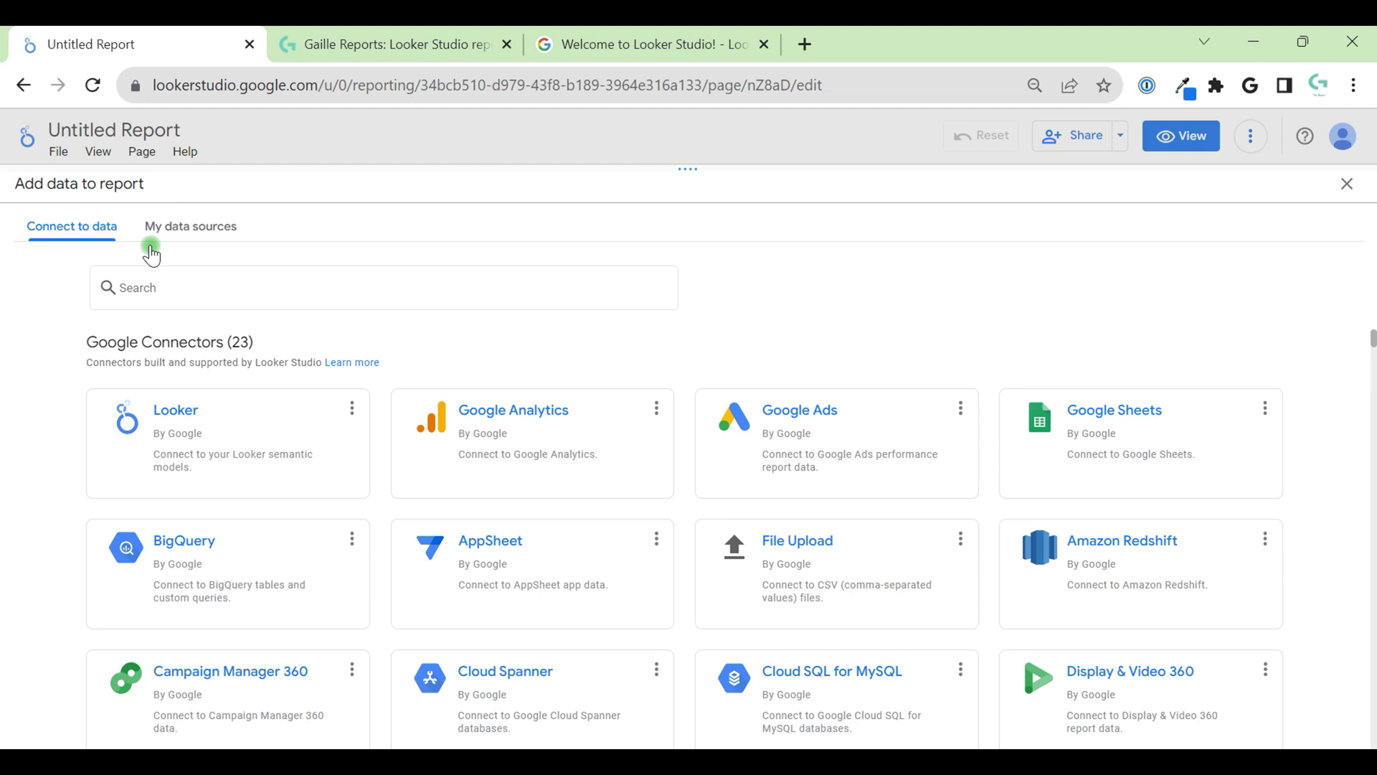
left_click_drag(49, 358, 277, 352)
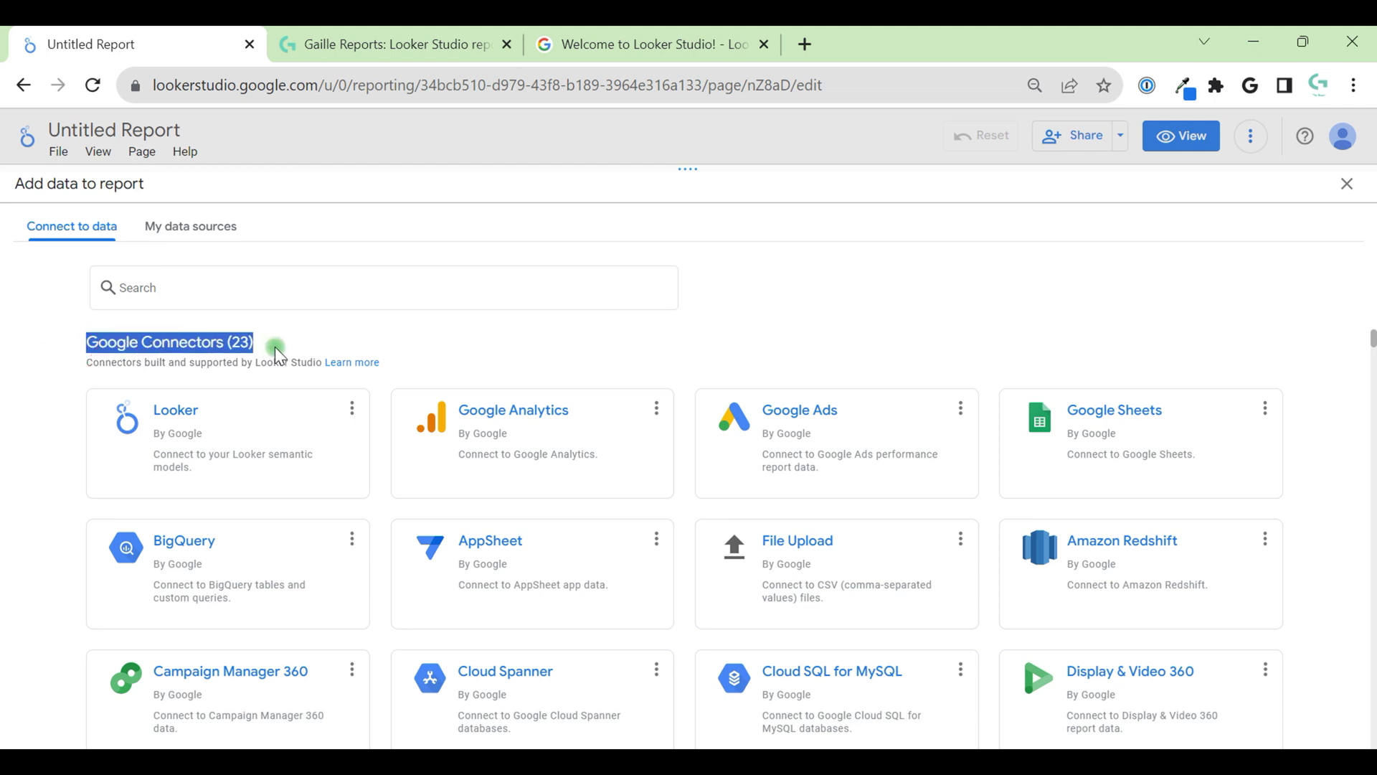
left_click(925, 311)
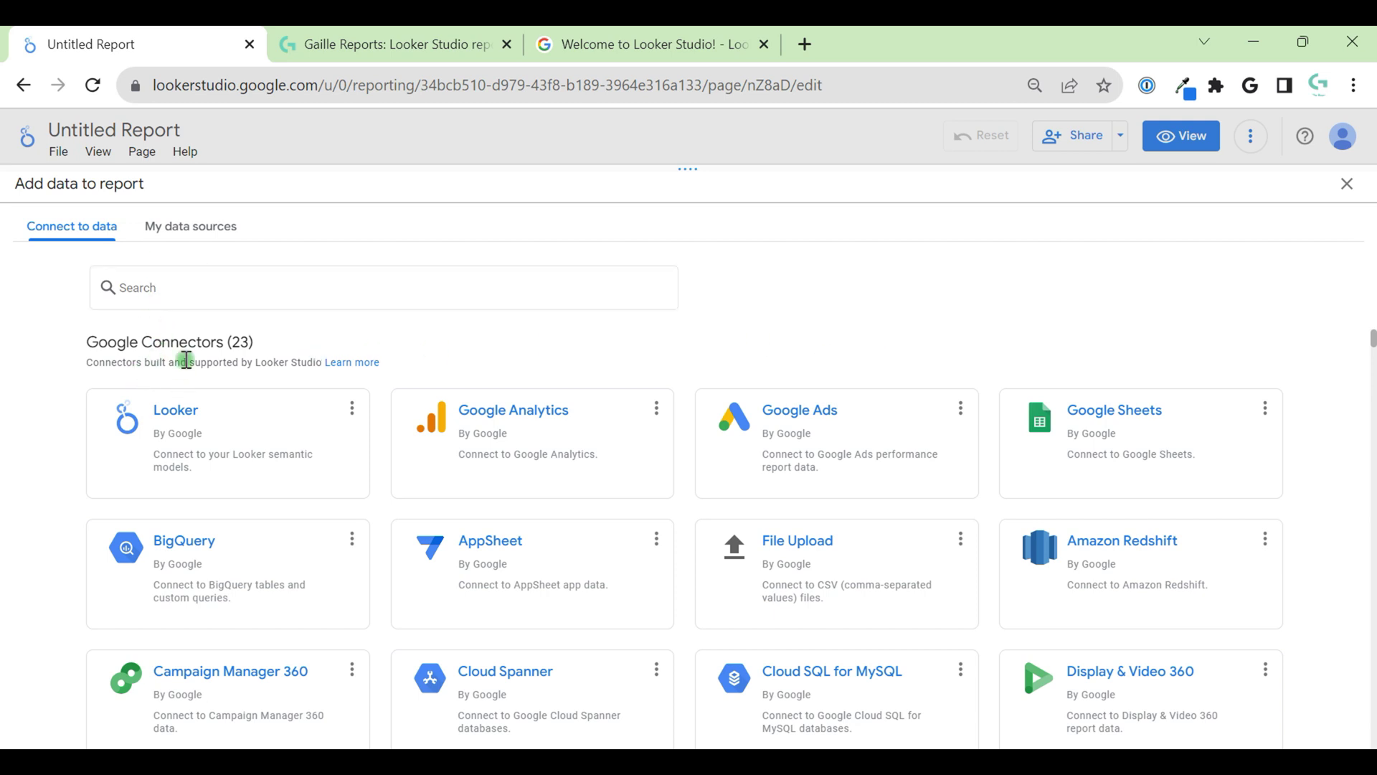
scroll(724, 434, "down", 10)
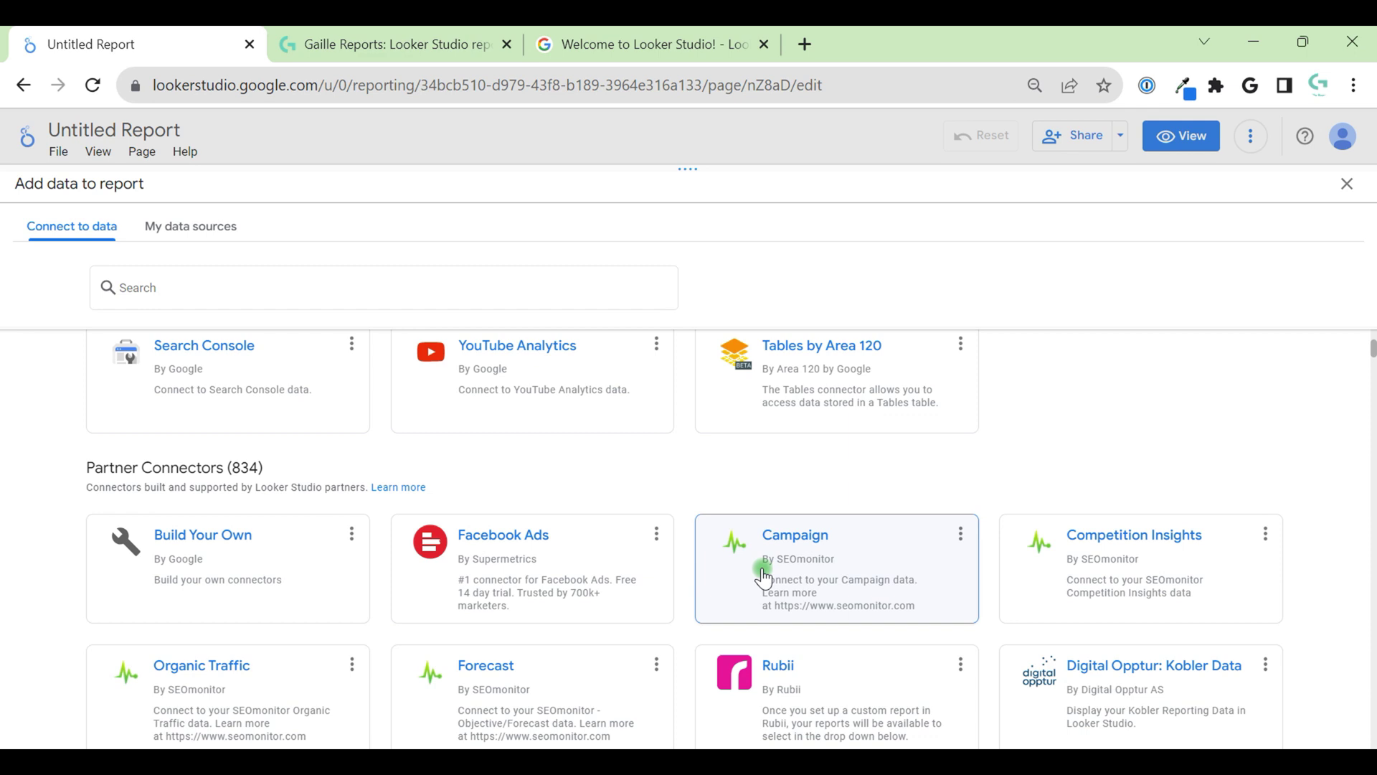
scroll(955, 556, "down", 6)
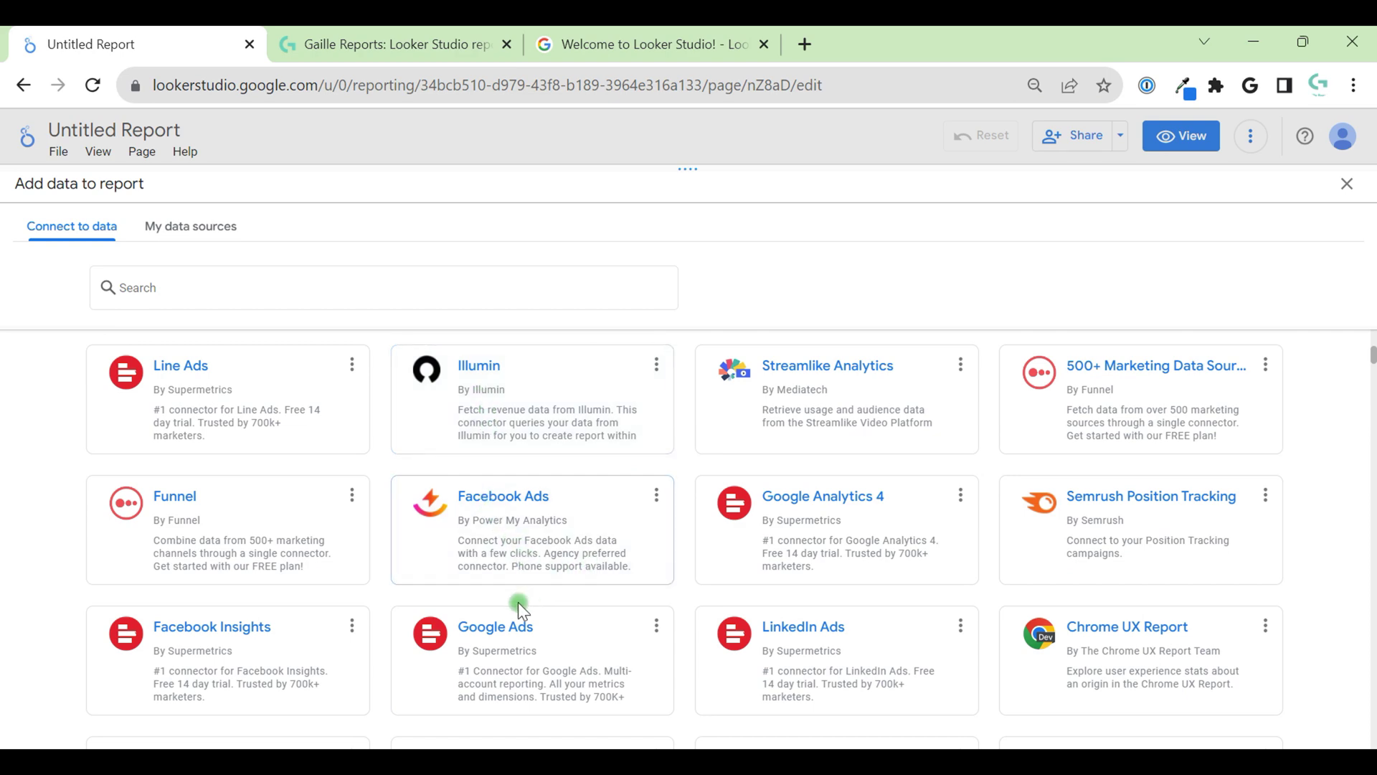
scroll(511, 610, "up", 15)
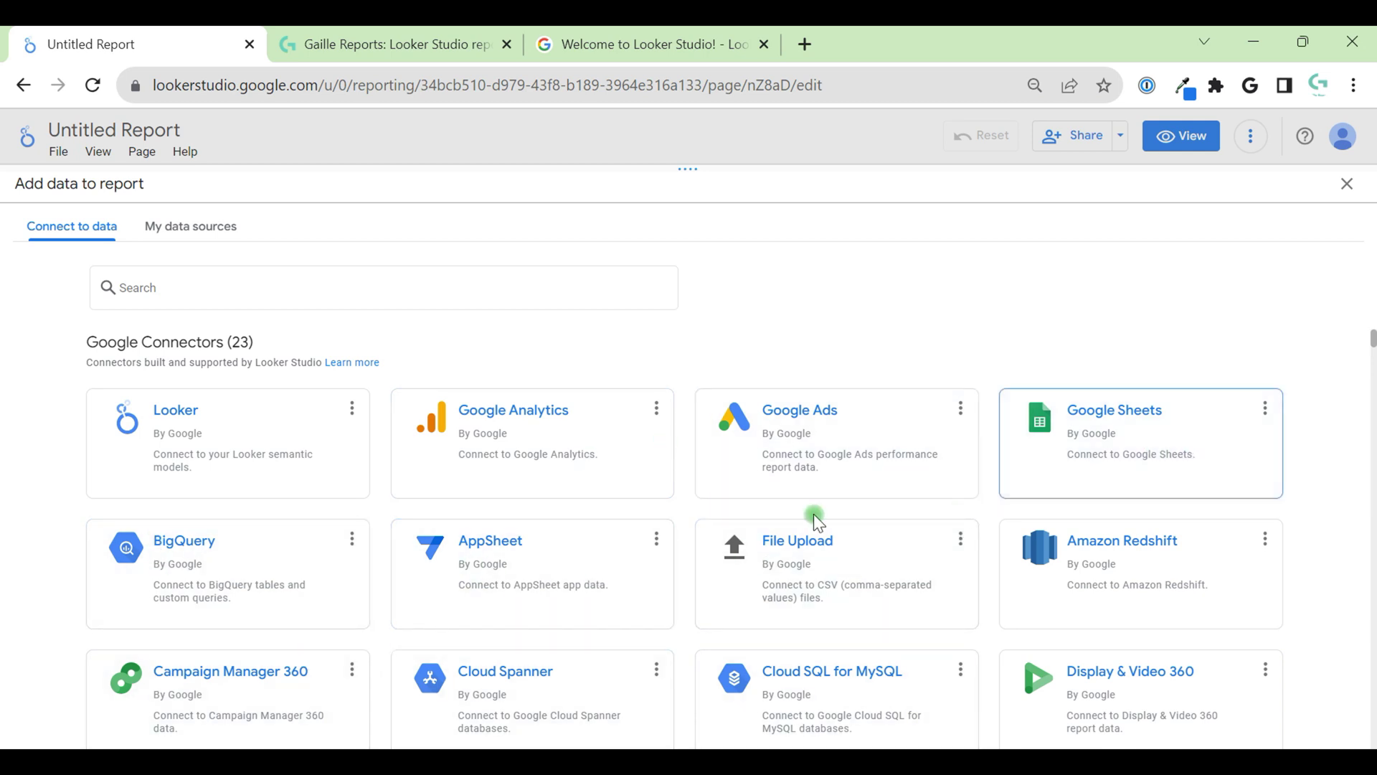
scroll(237, 487, "down", 2)
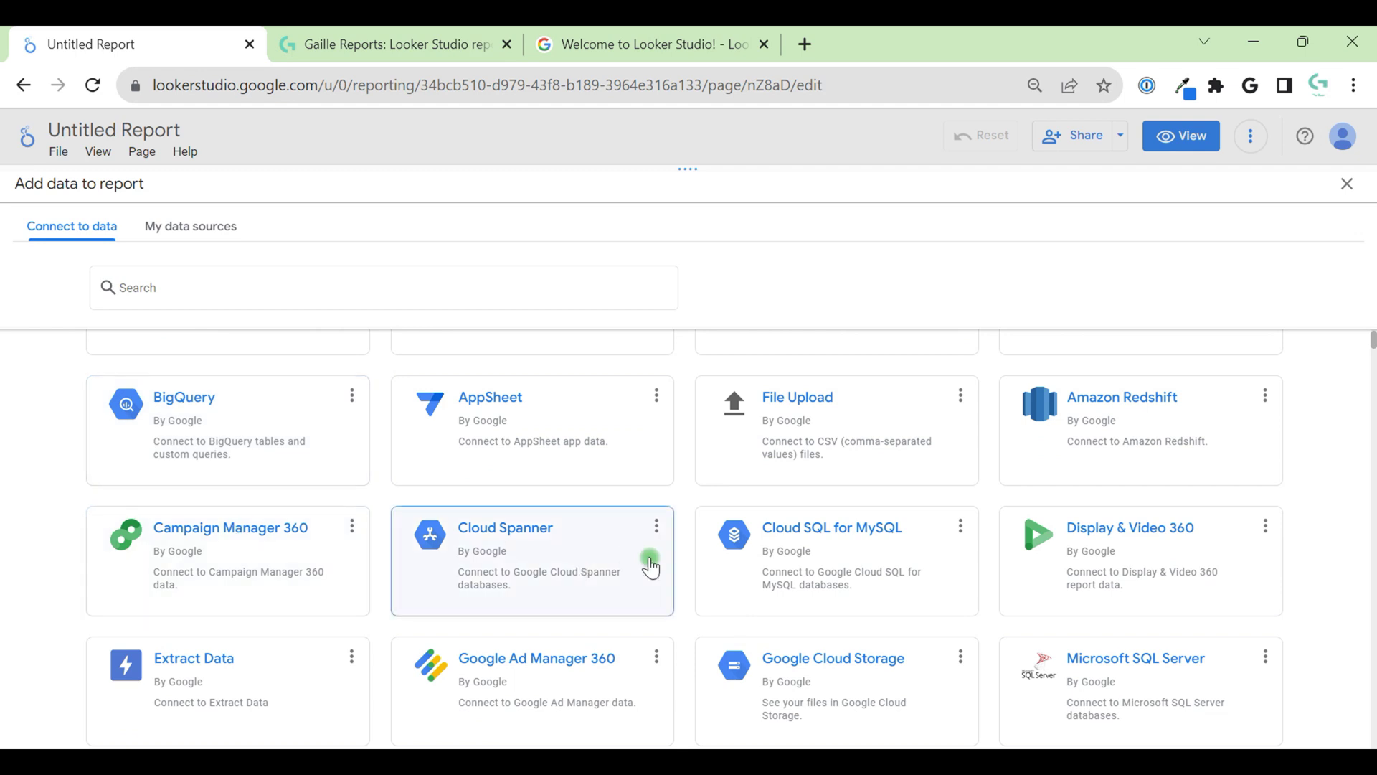
scroll(373, 649, "down", 3)
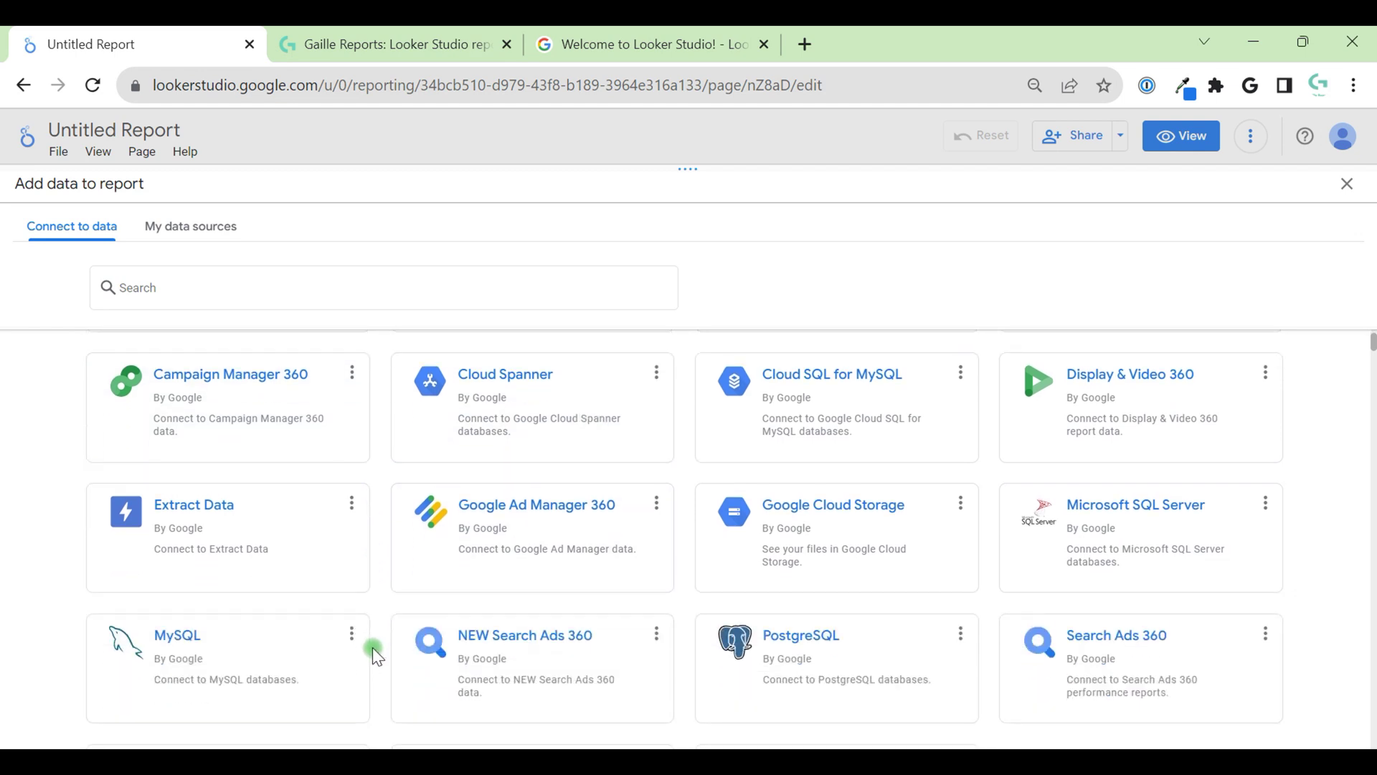
scroll(373, 647, "down", 1)
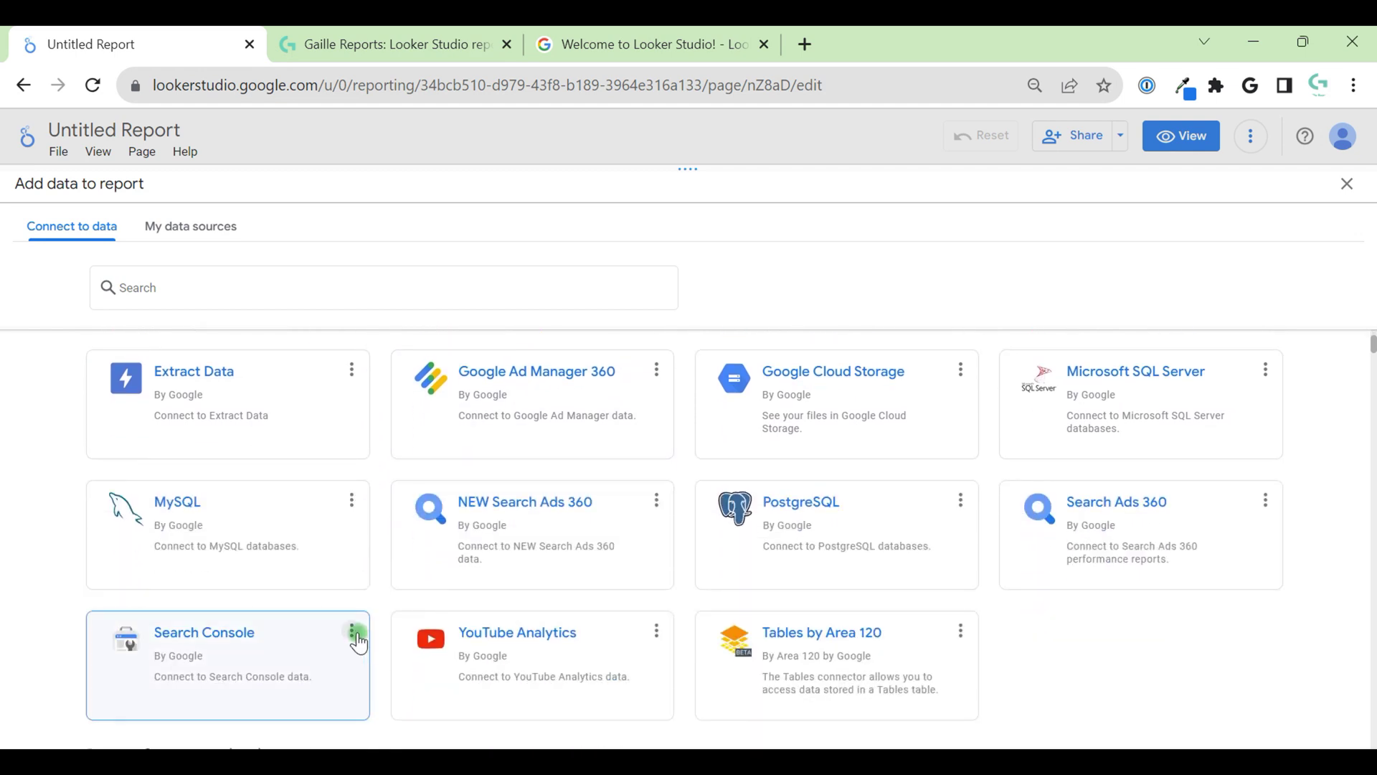
scroll(352, 574, "up", 5)
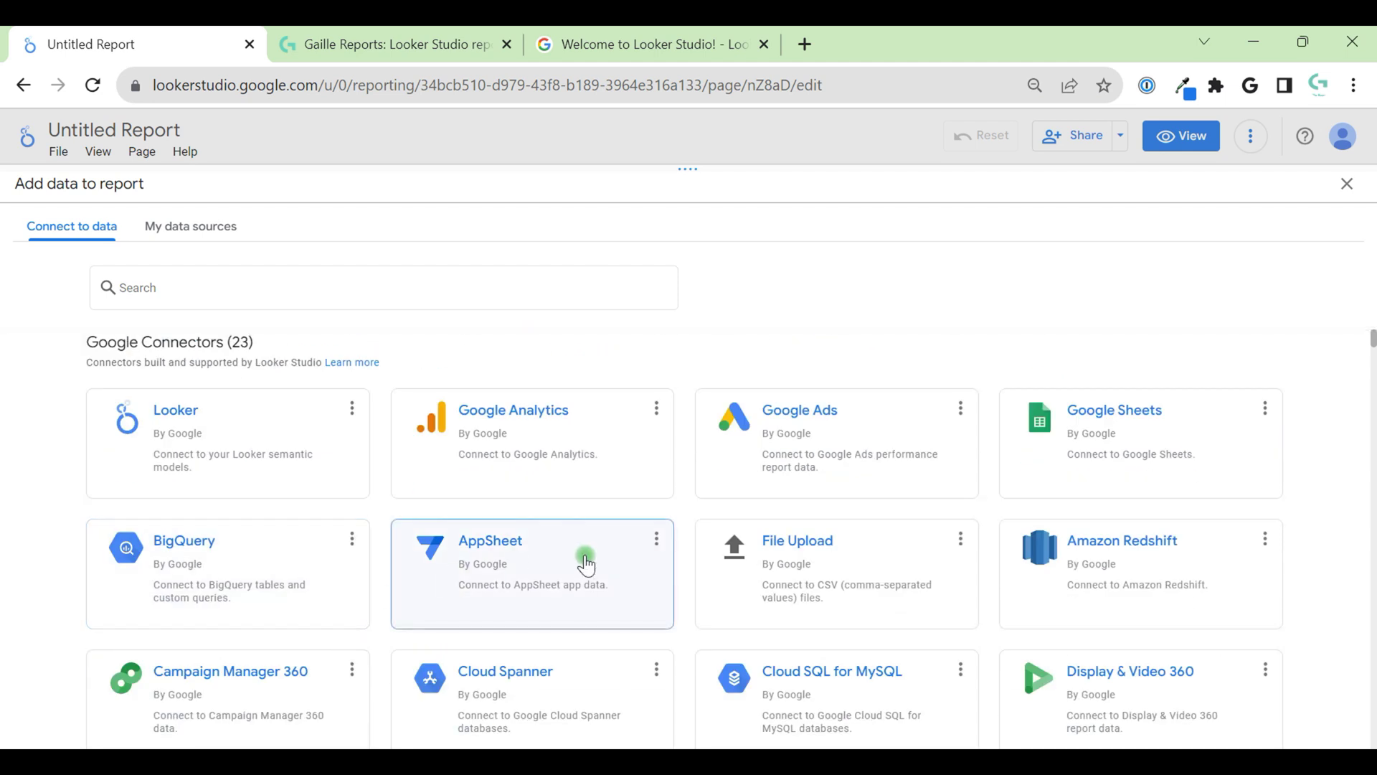
Step: Add the Demo Account's GA4 - Google Merch Shop property to the report via the Google Analytics connector
left_click(538, 463)
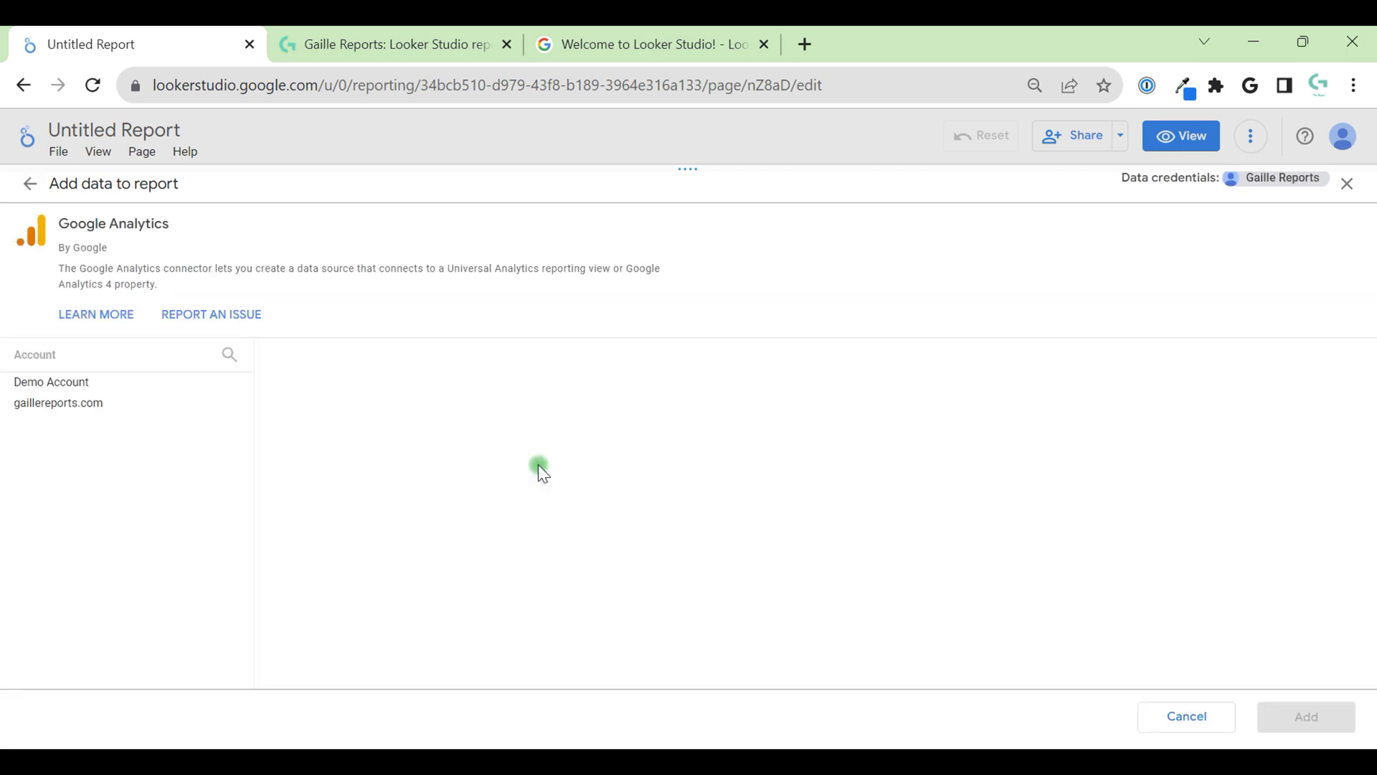
left_click(51, 384)
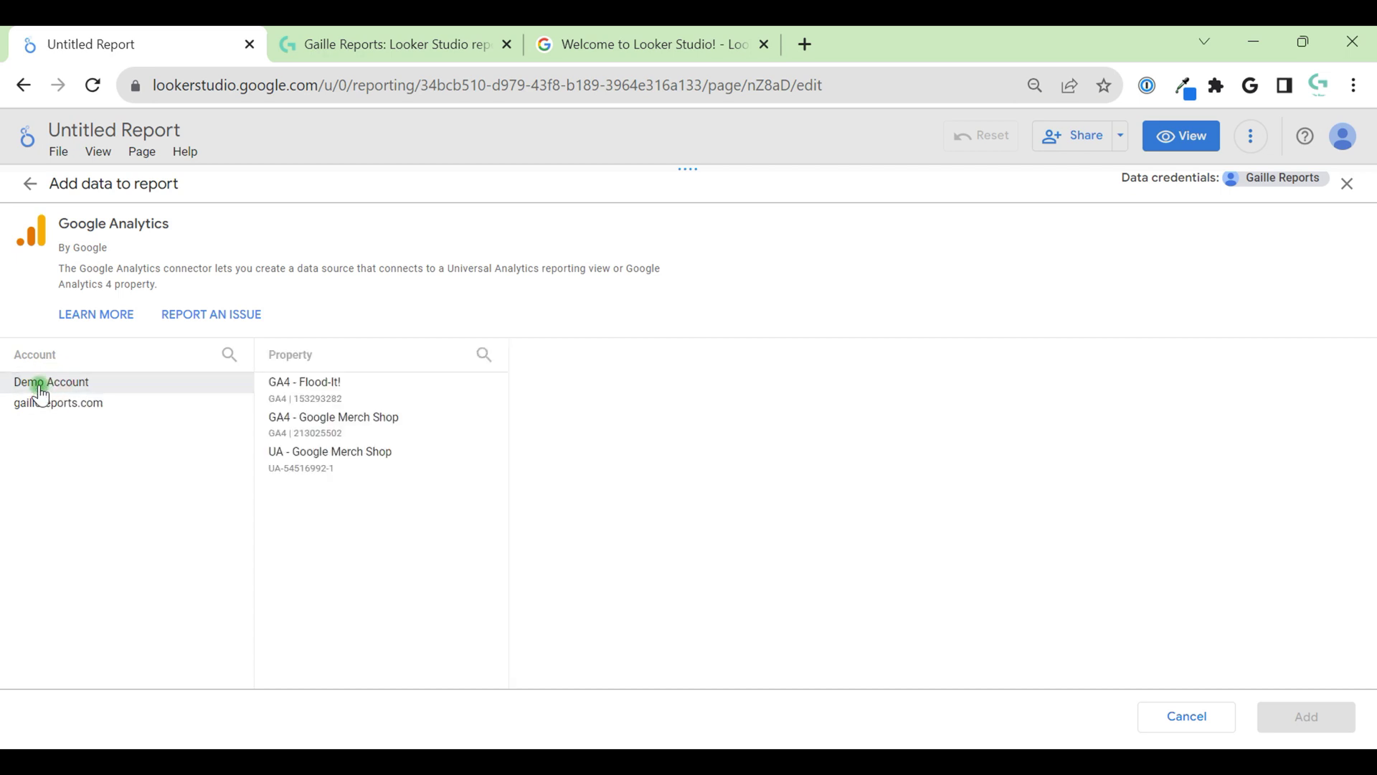
left_click(307, 385)
left_click(324, 432)
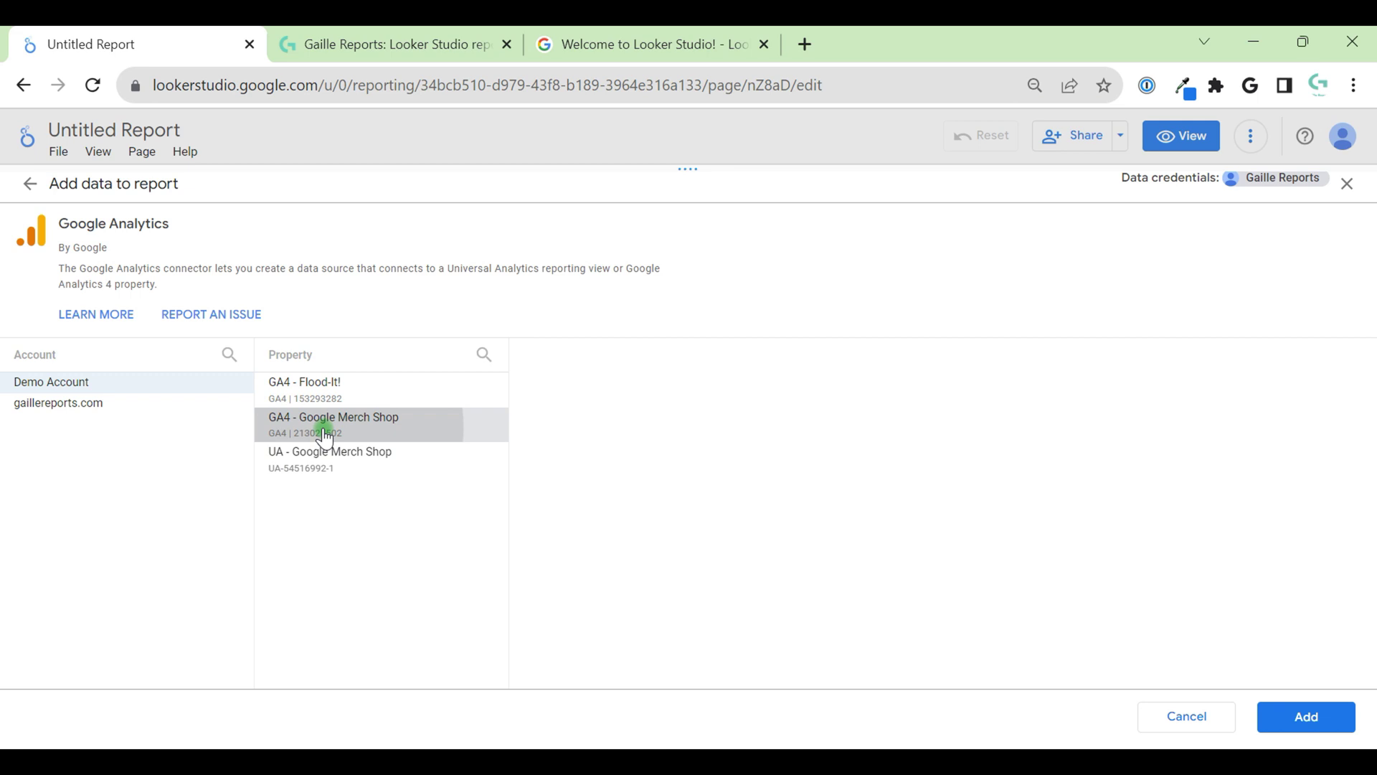
left_click(1302, 721)
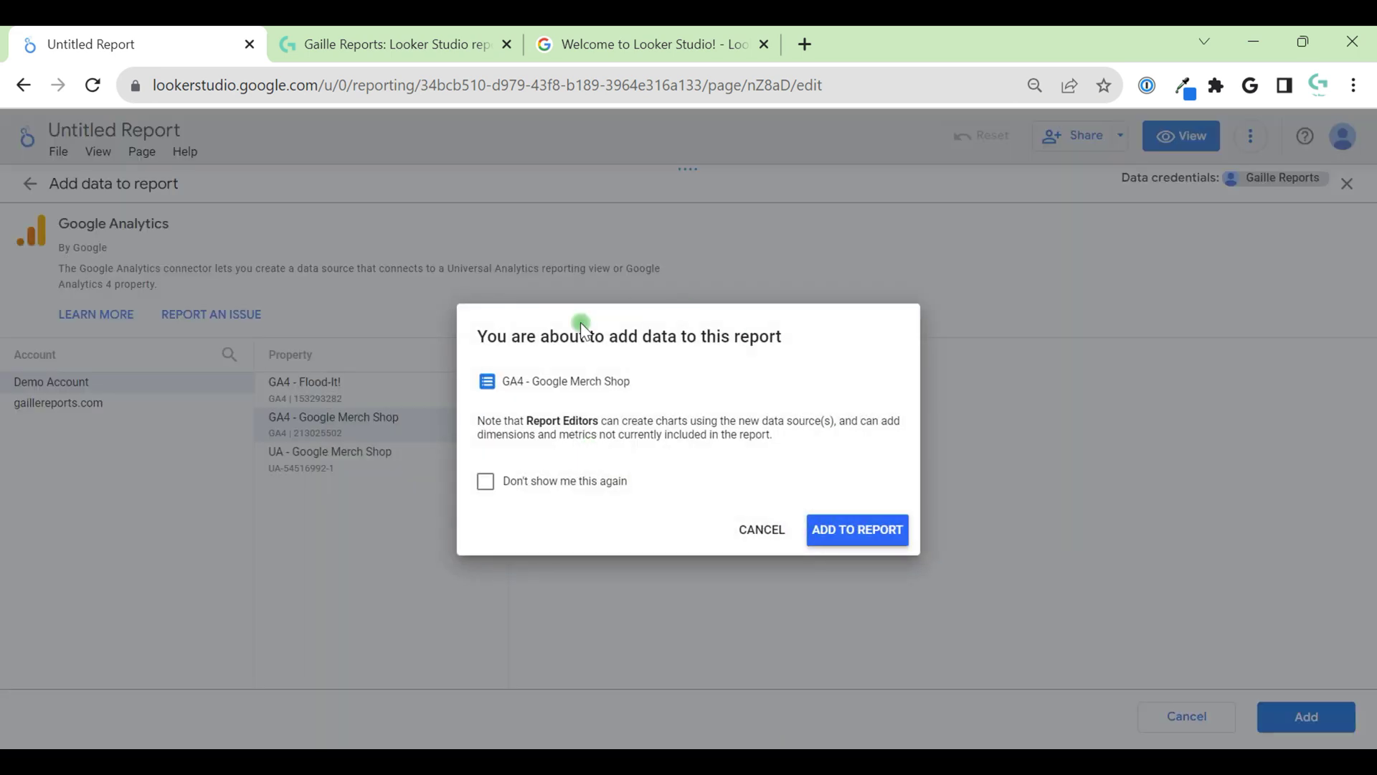
left_click_drag(818, 335, 423, 329)
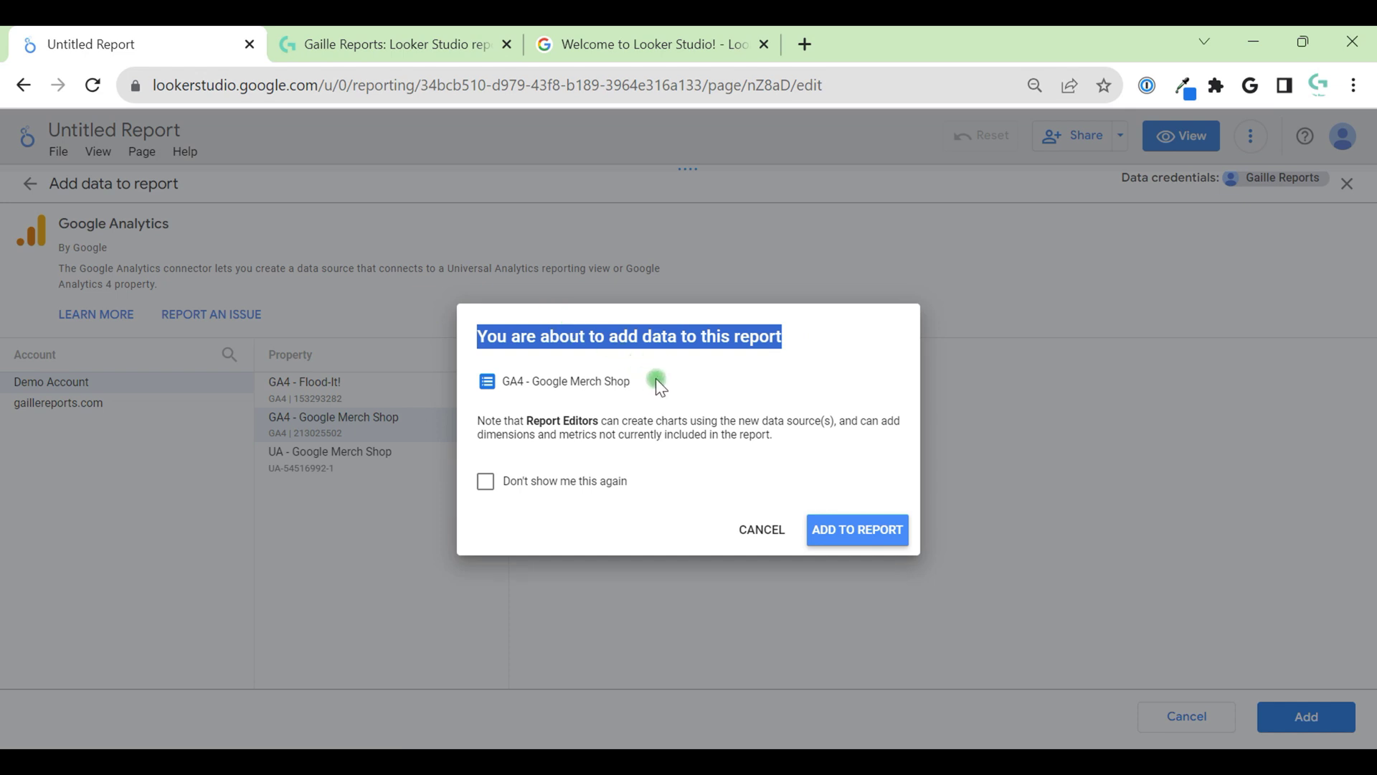
left_click(840, 544)
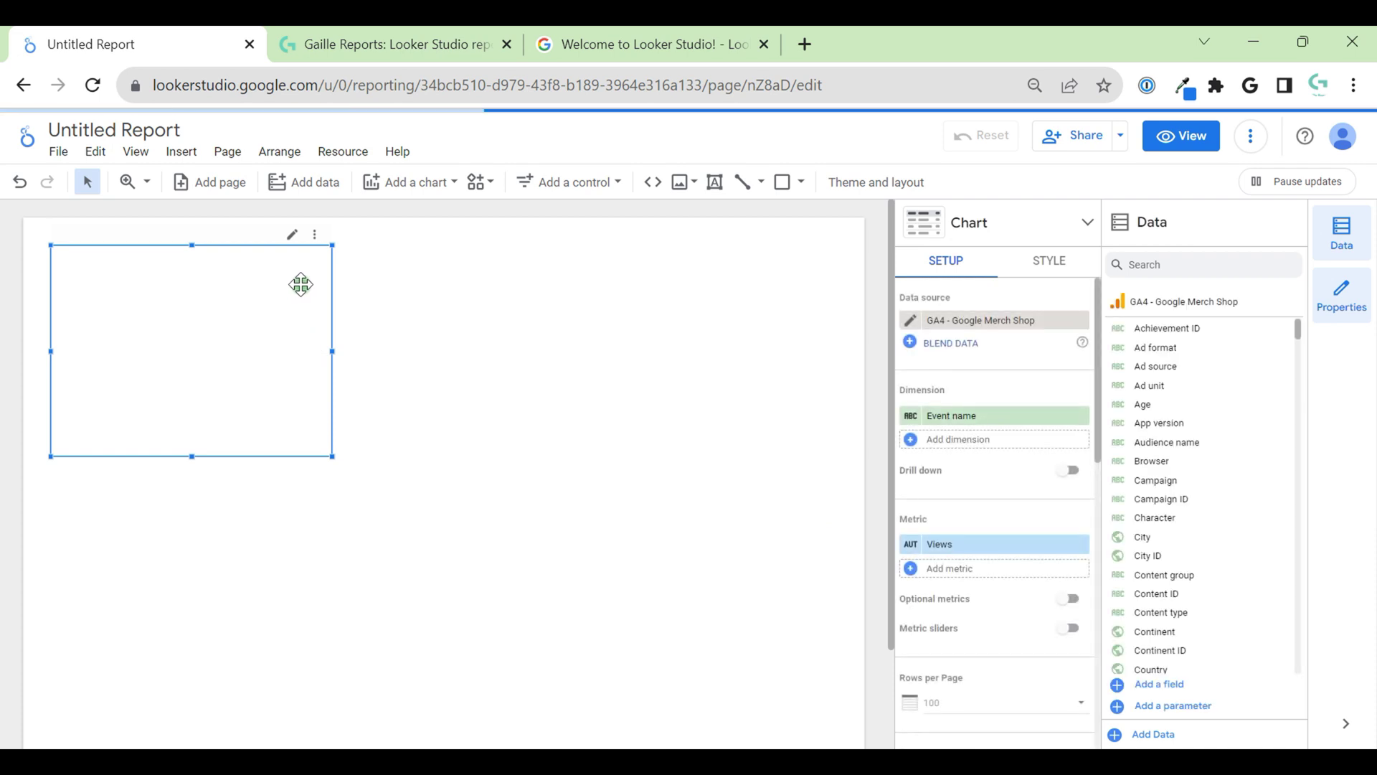
Step: Delete the auto-created Event name and Views table from the canvas
left_click_drag(244, 256, 536, 454)
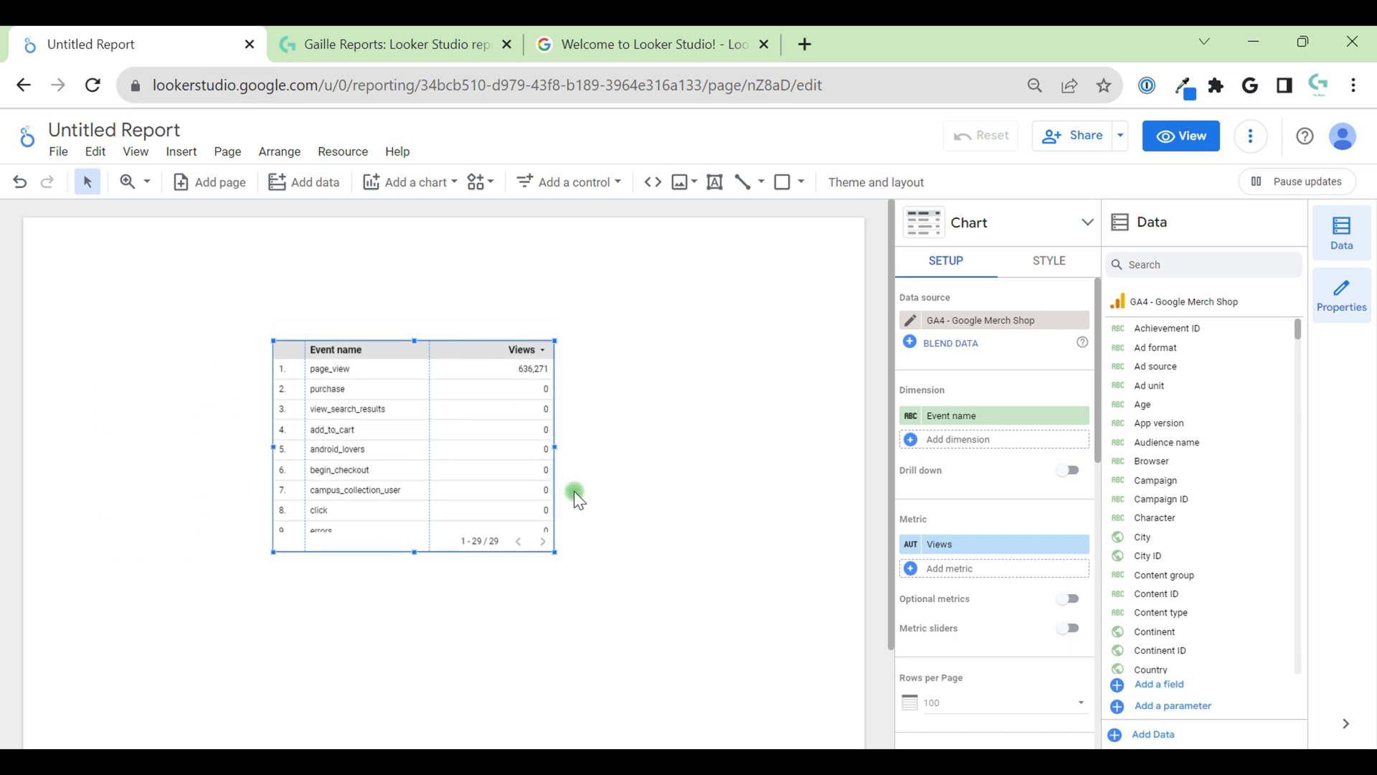
key("Delete")
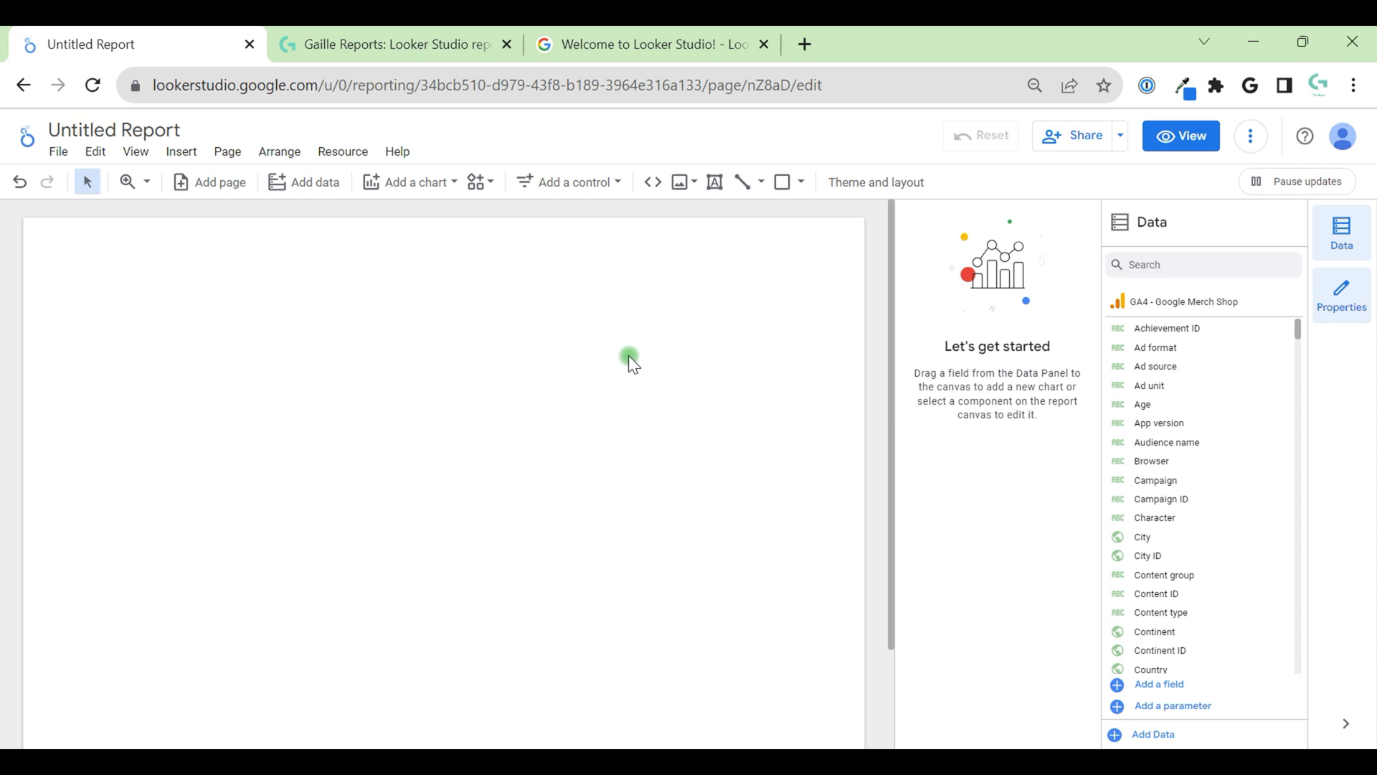
Step: Rename the report to 'Looker Studio - test report for YouTube'
left_click(72, 135)
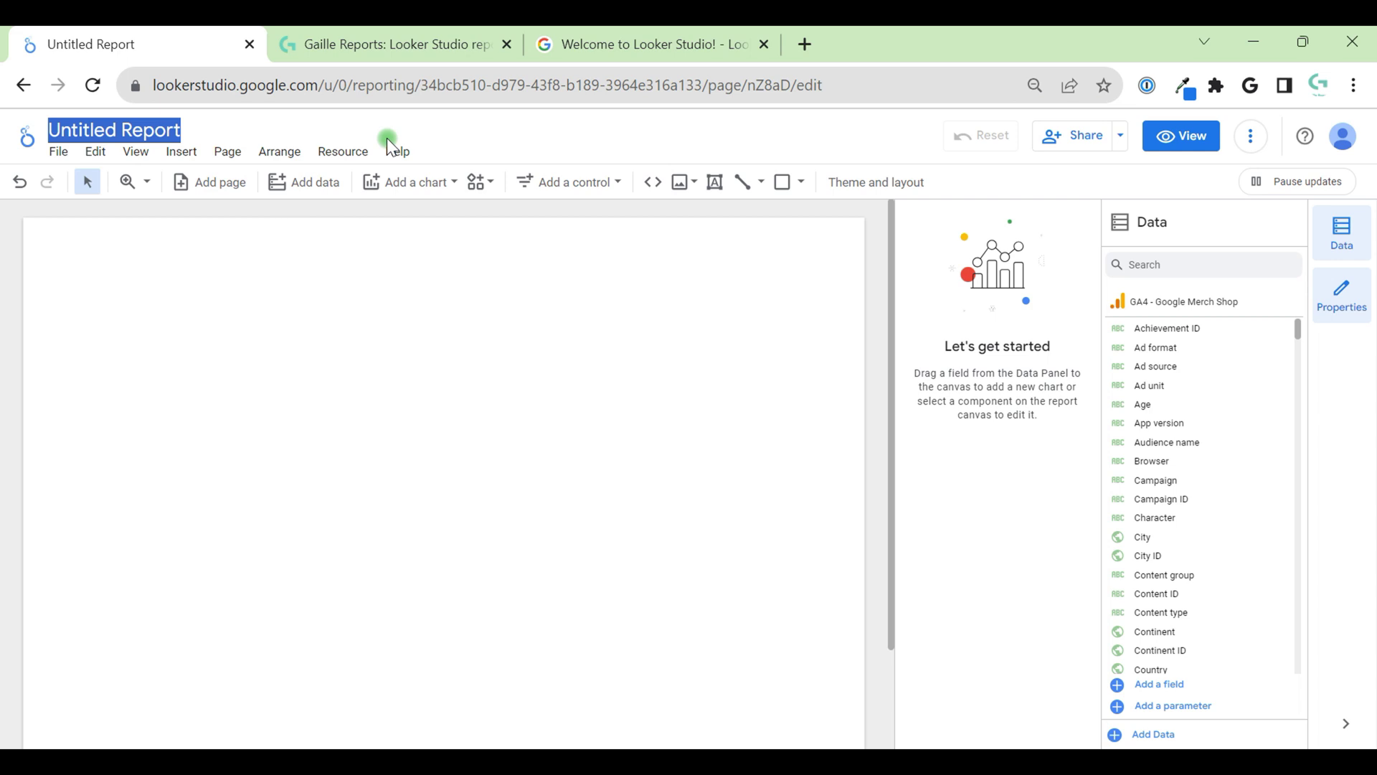
type("Qu")
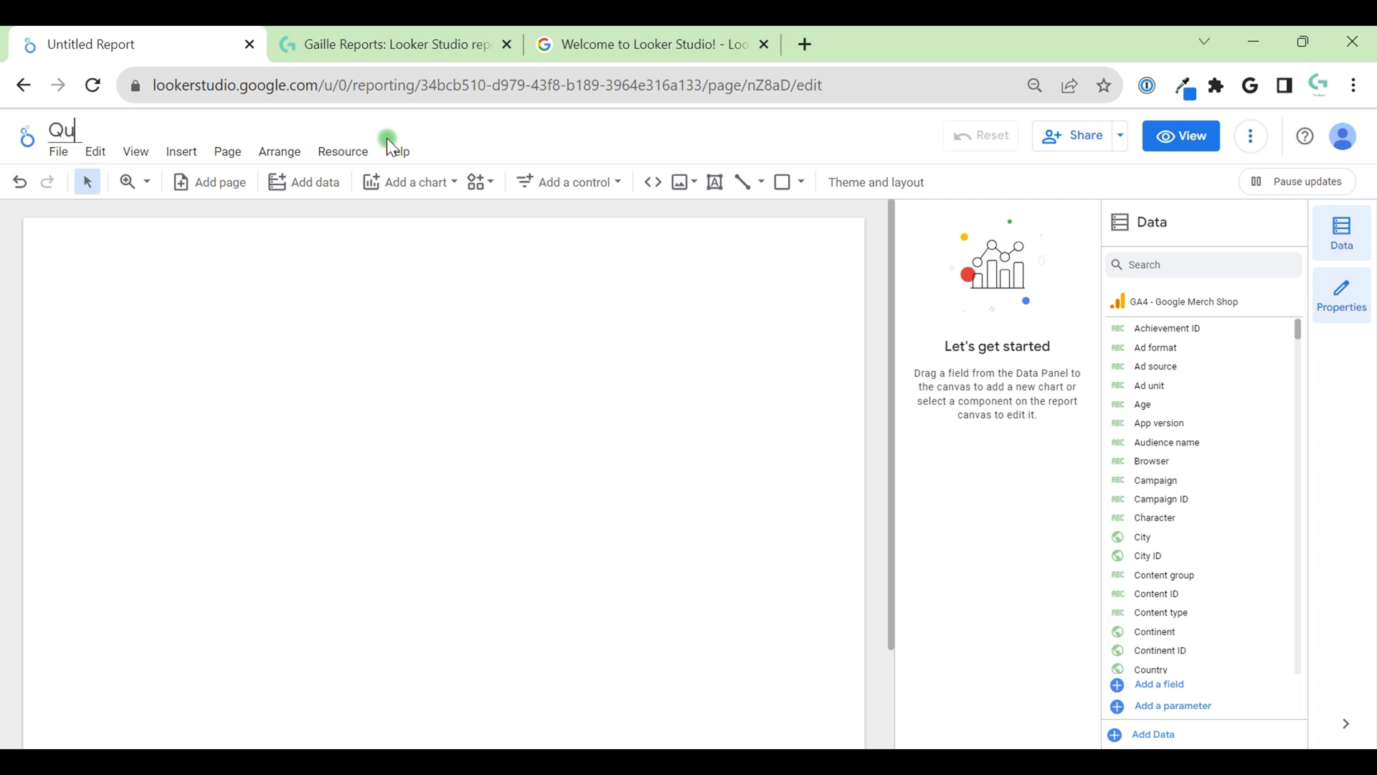
type("oker STudi")
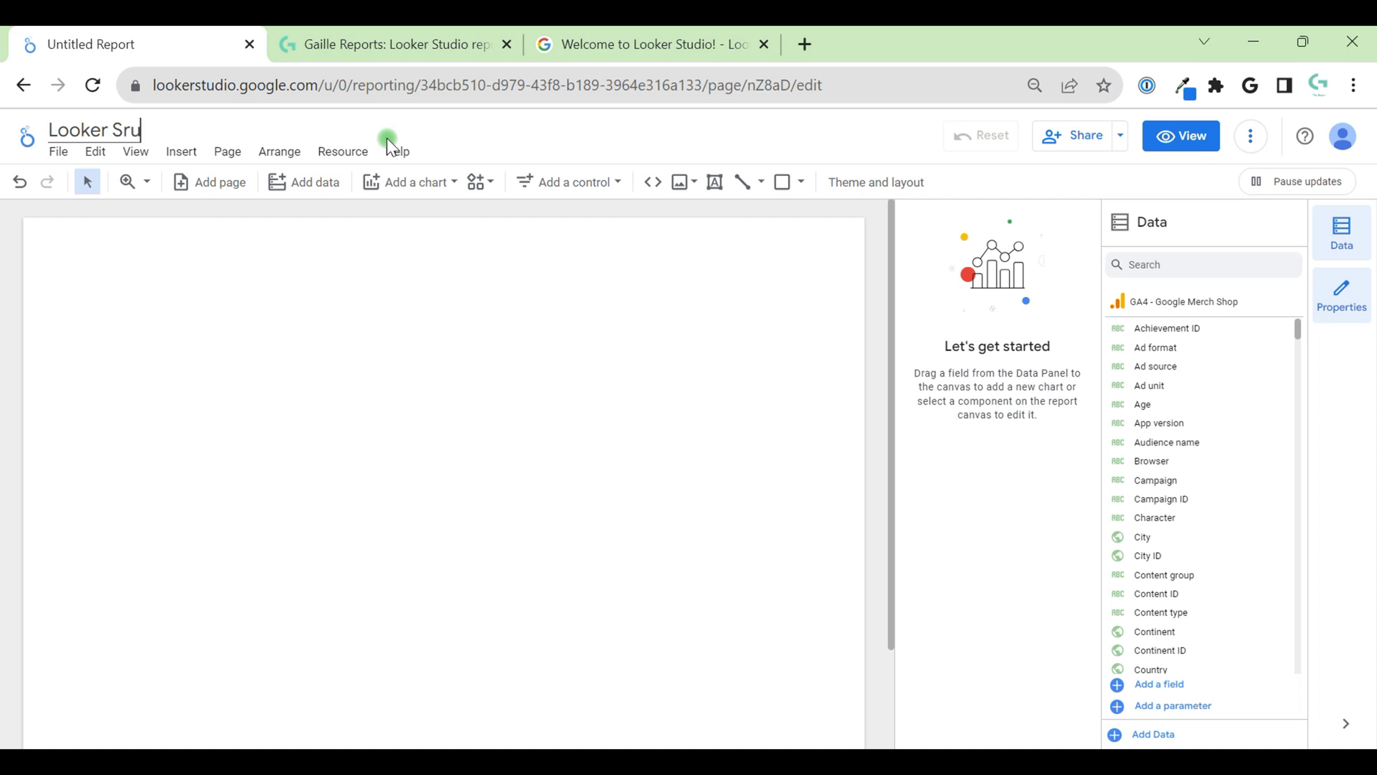
type("dio - test report")
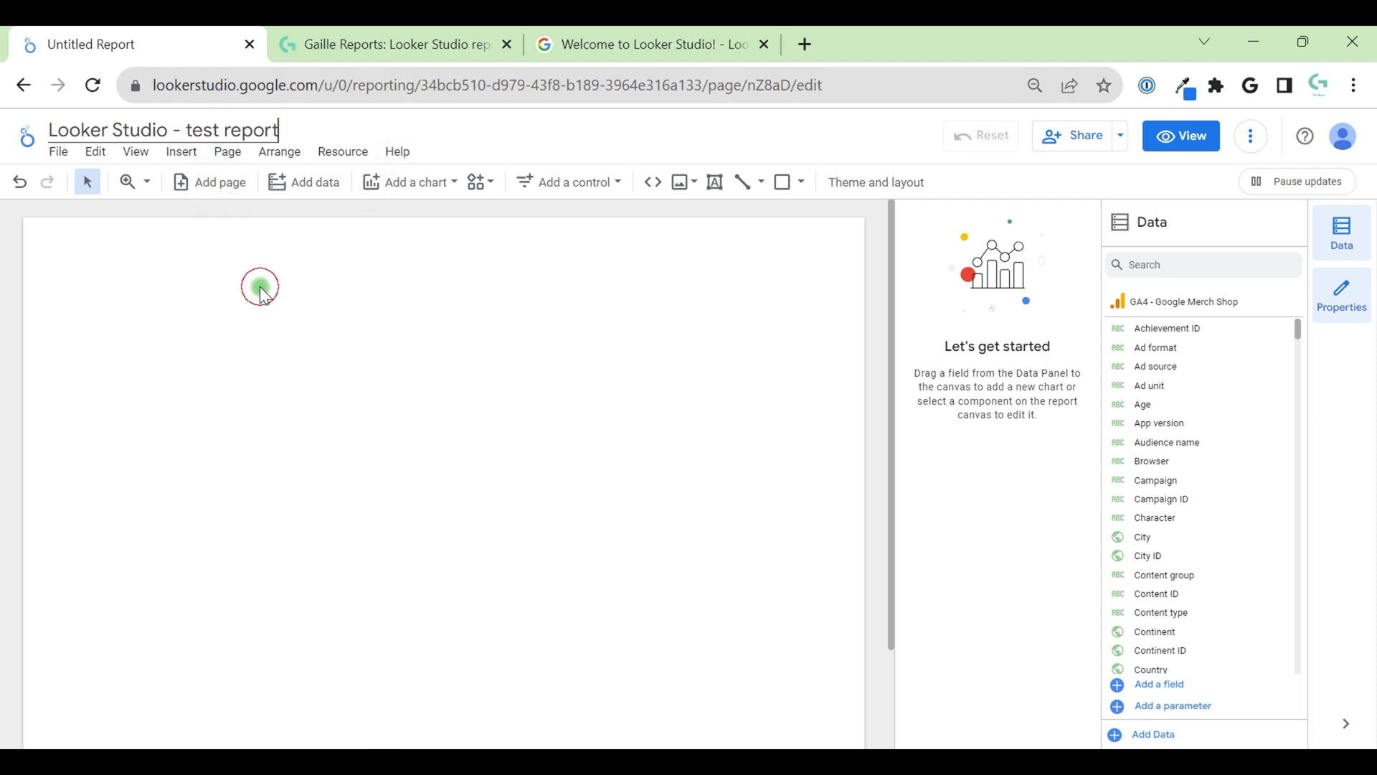
left_click(312, 318)
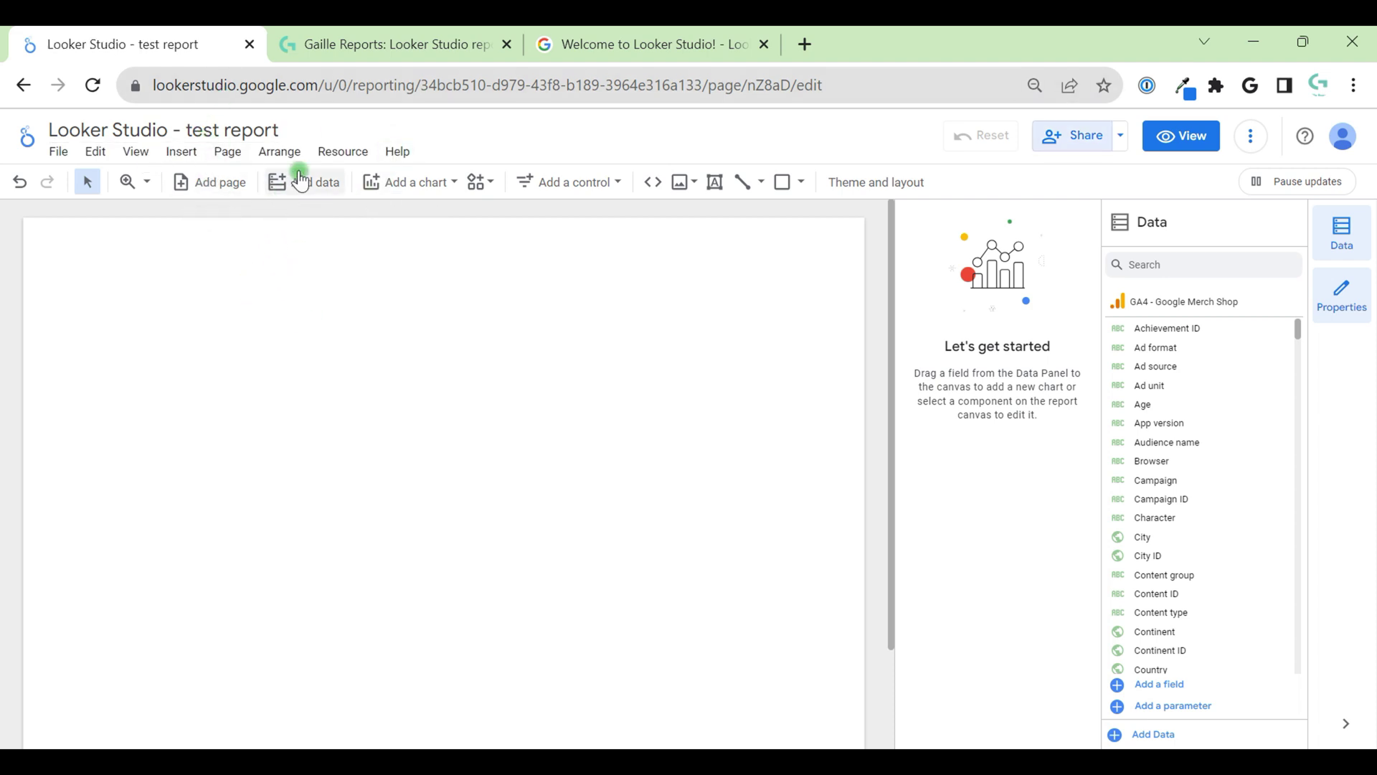
left_click(278, 125)
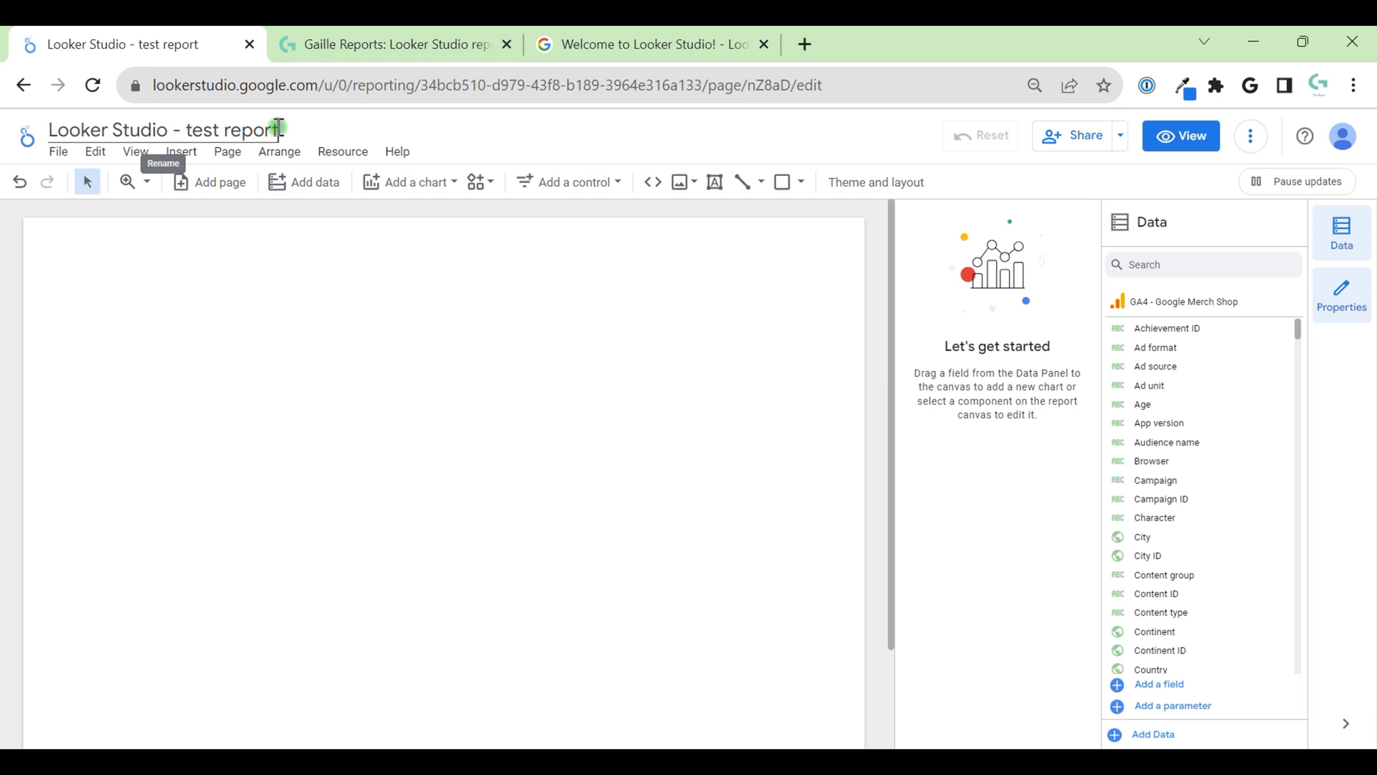
type("for YouTube")
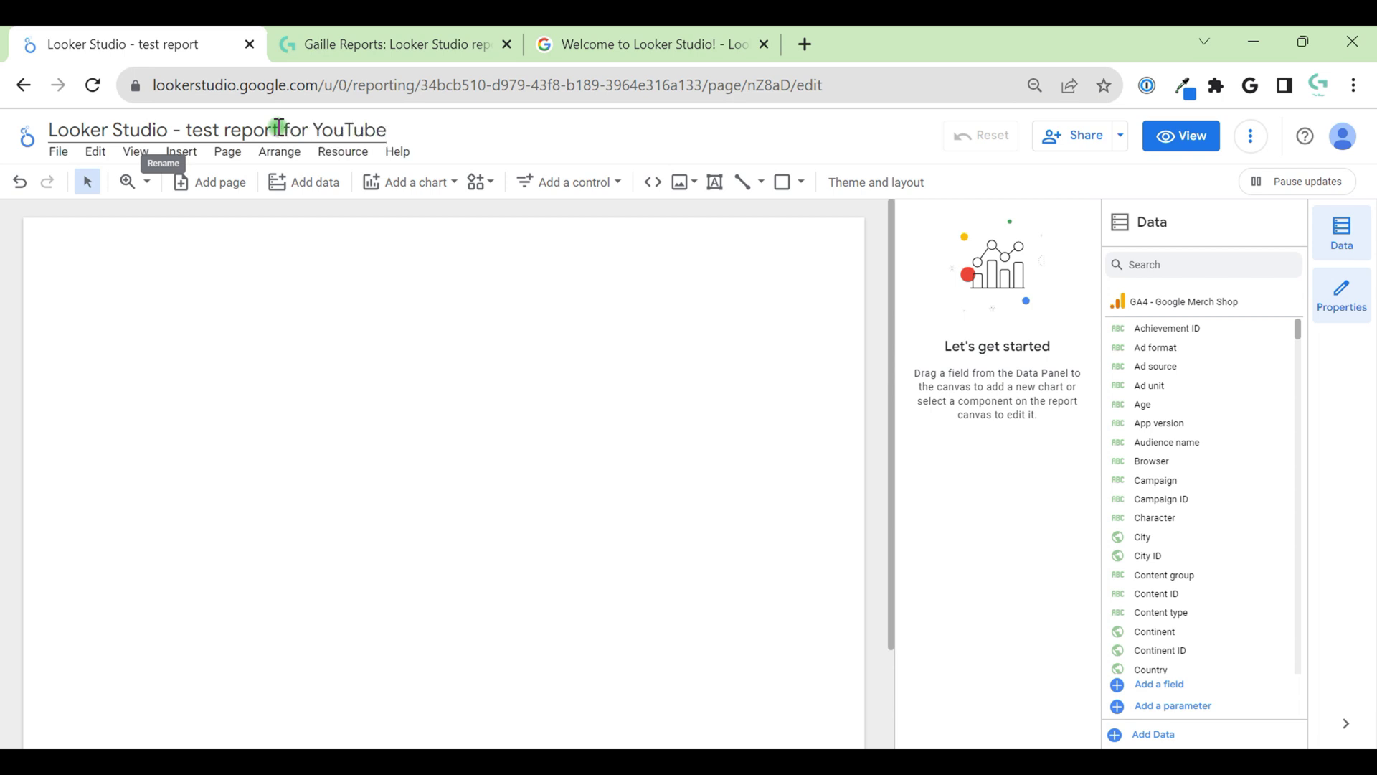
key("Return")
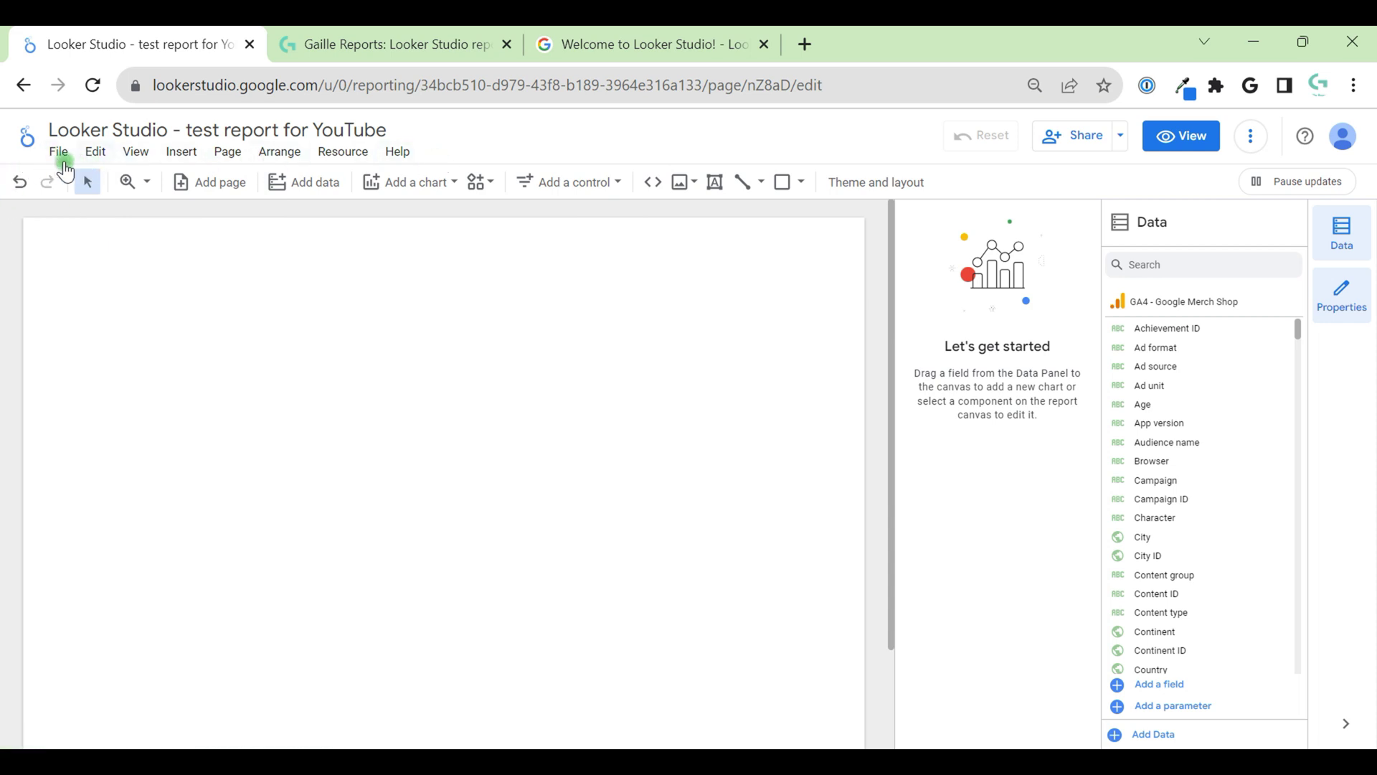
Step: Look through the File, Edit and Arrange menus without changing anything
left_click(58, 157)
left_click(100, 153)
left_click(107, 152)
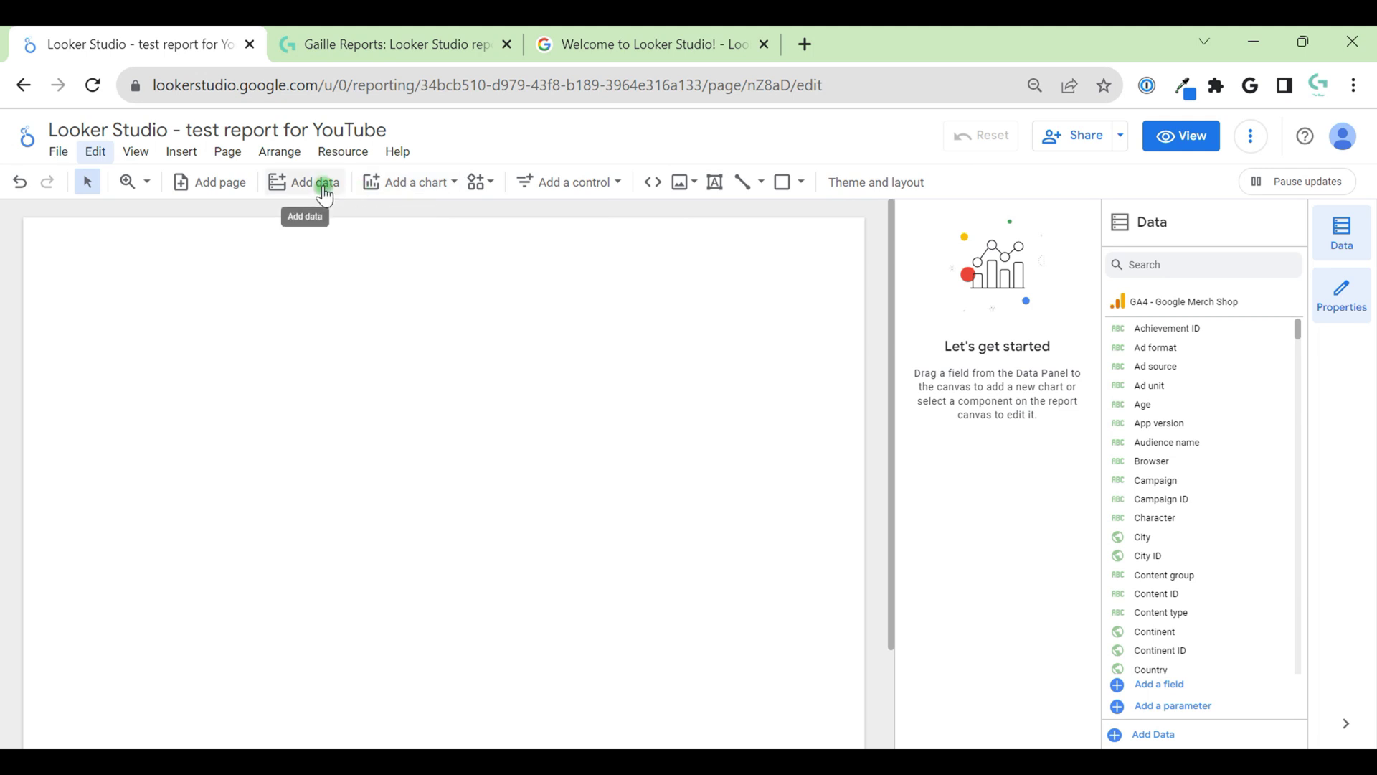
left_click(278, 150)
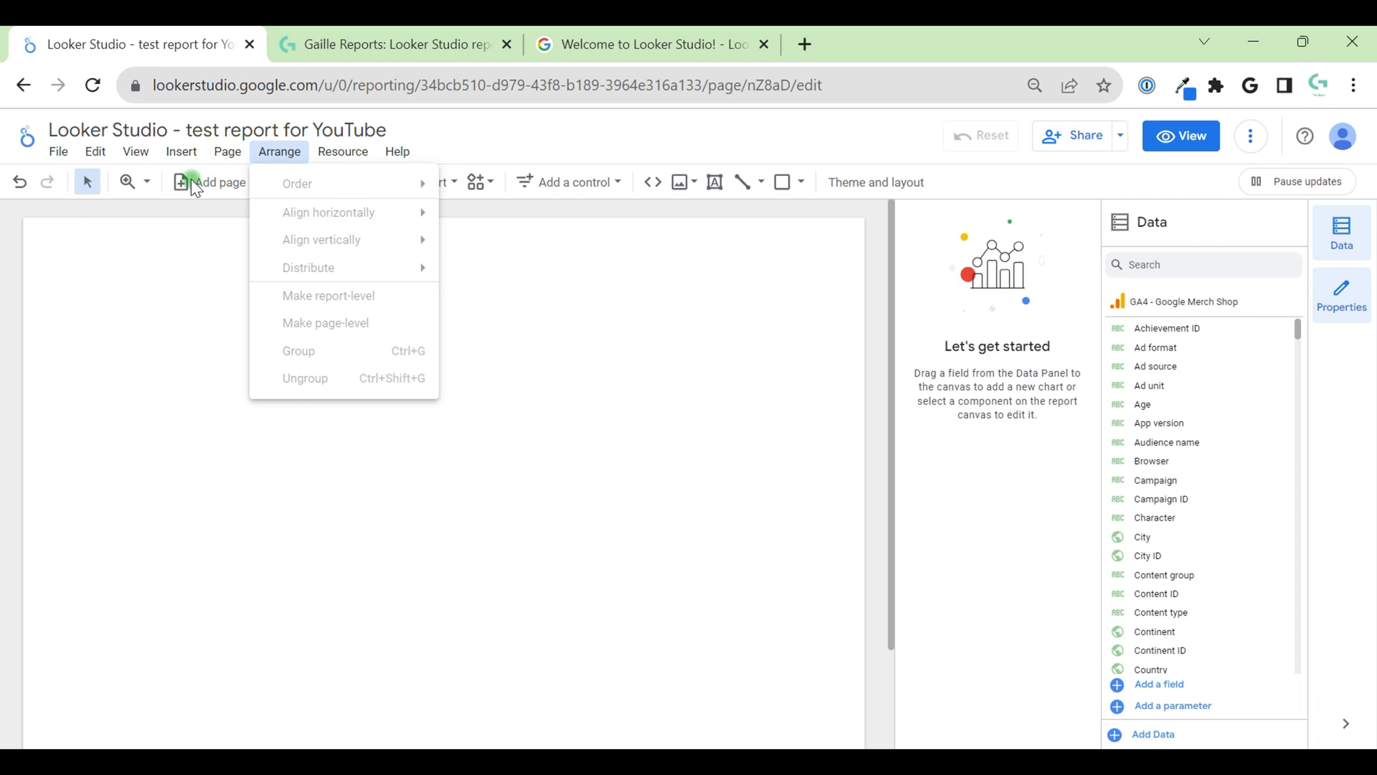
left_click(602, 215)
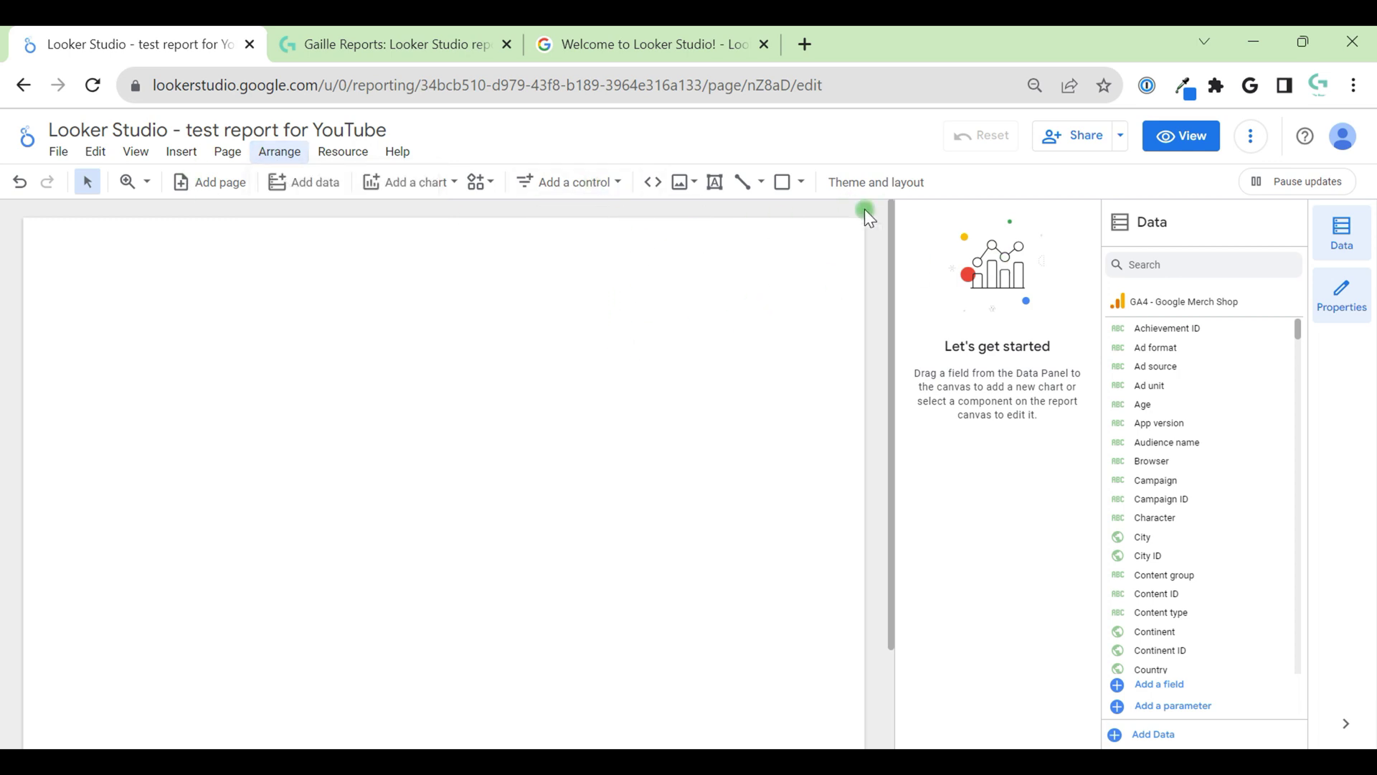
left_click(617, 311)
Step: Close the getting-started side panel to widen the blank canvas
left_click(1342, 296)
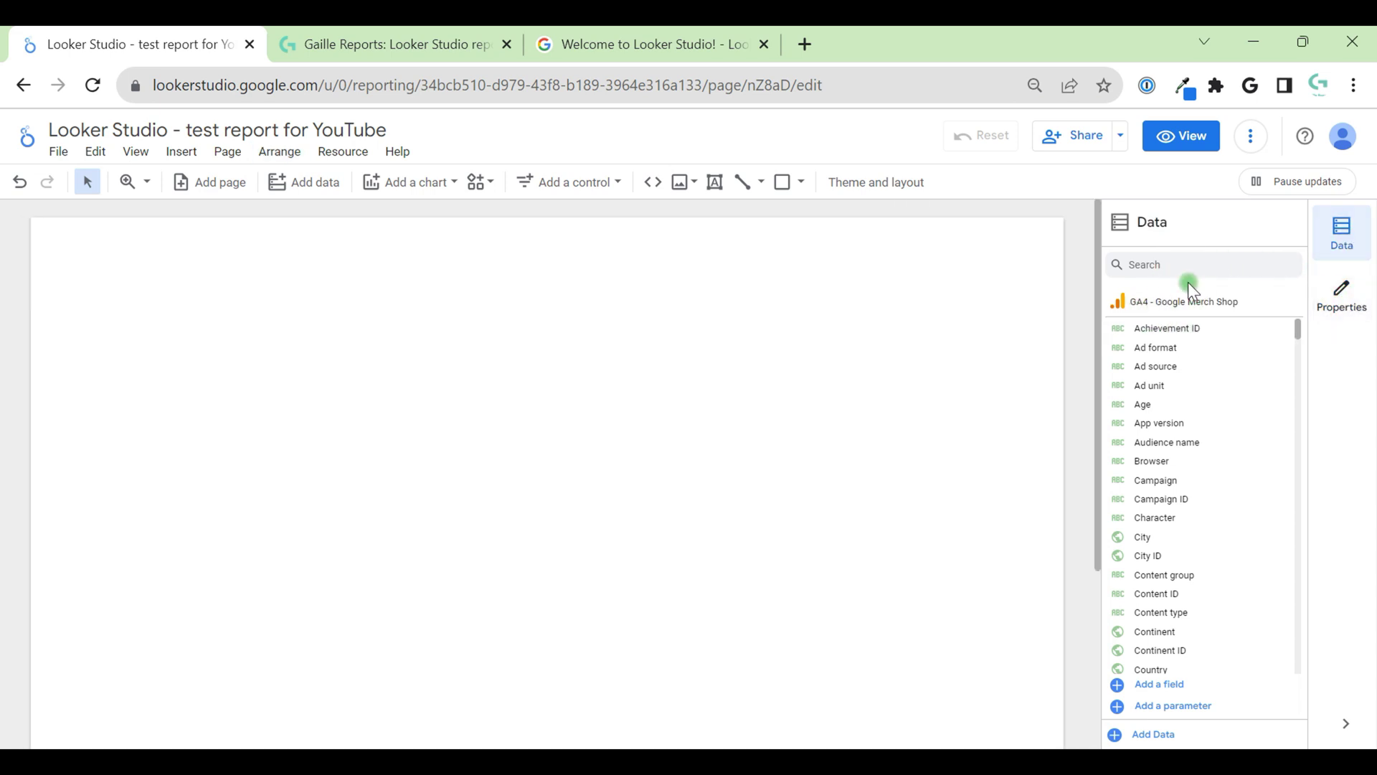
scroll(1213, 534, "down", 6)
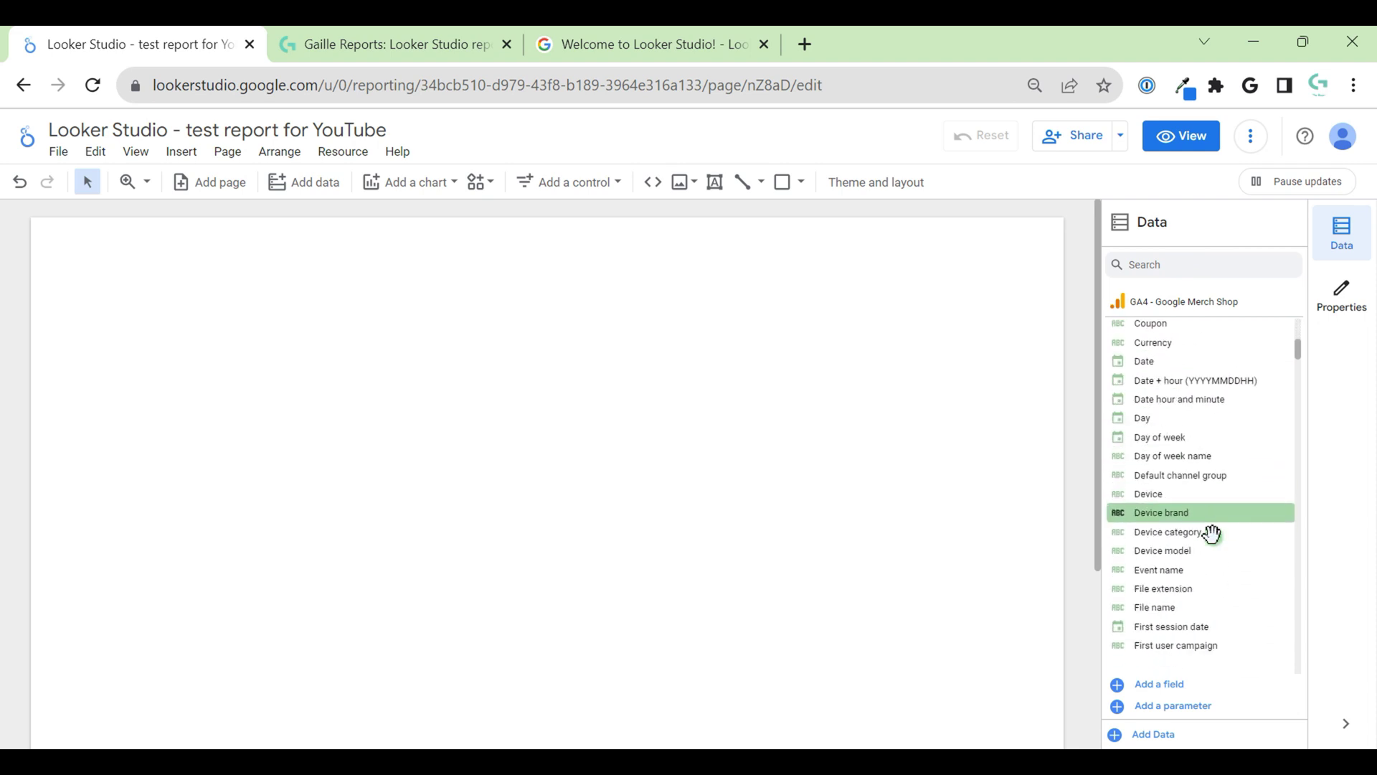
scroll(1212, 535, "down", 4)
scroll(1215, 535, "up", 10)
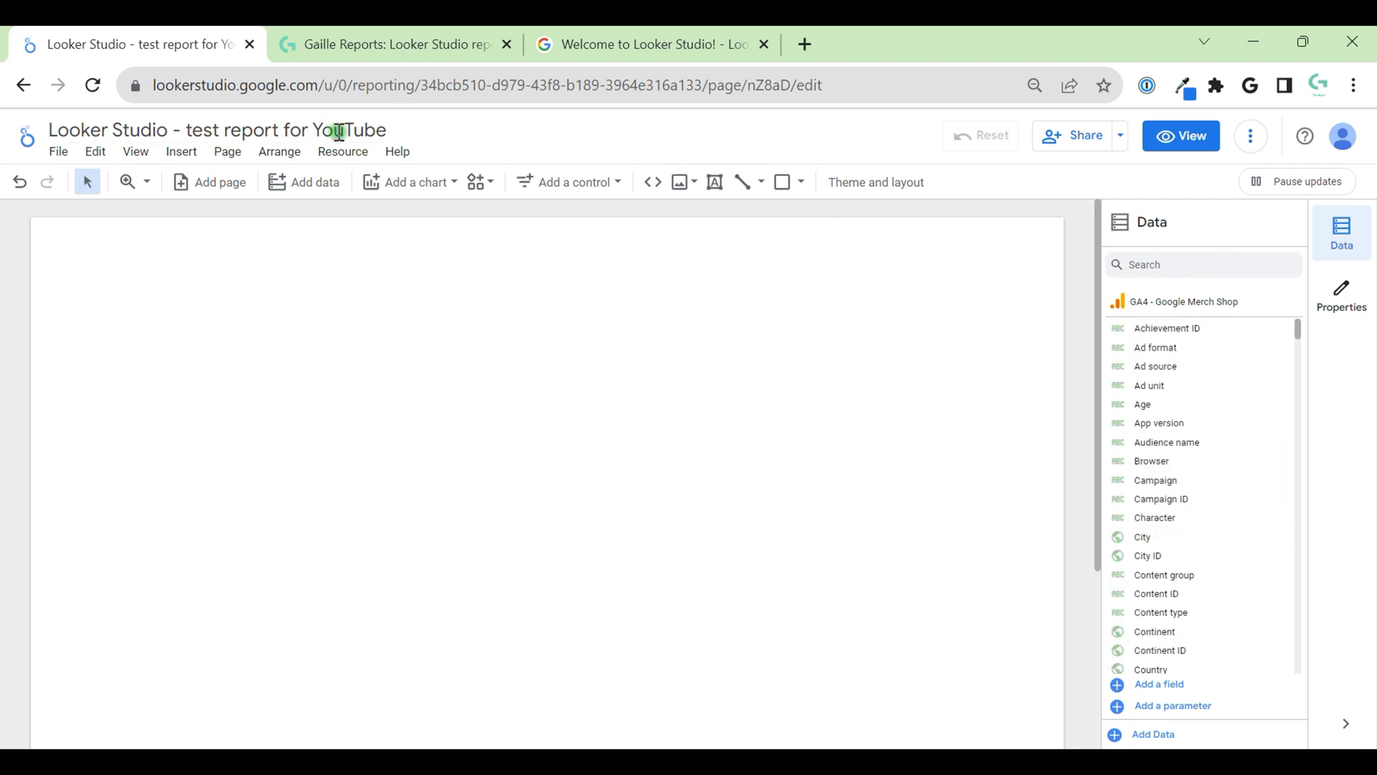
left_click(344, 154)
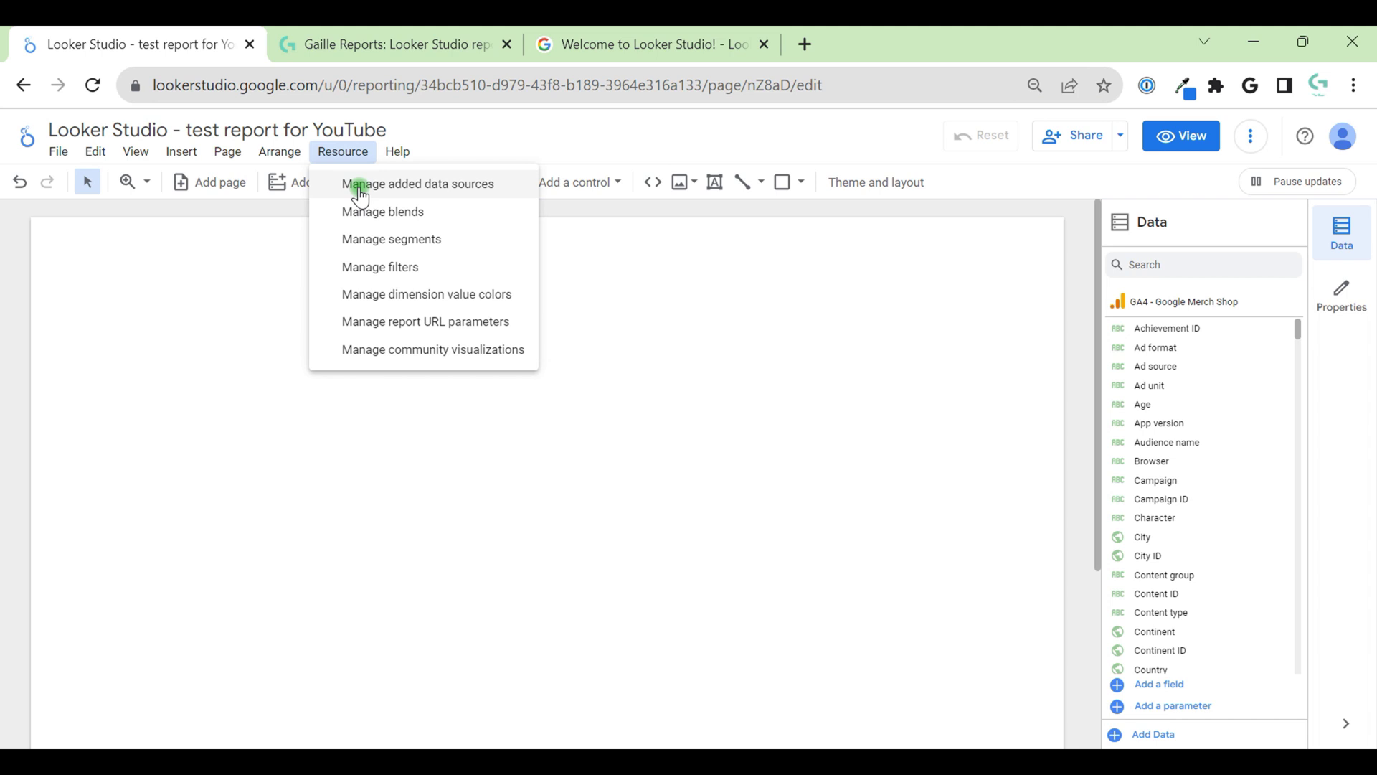
left_click(355, 181)
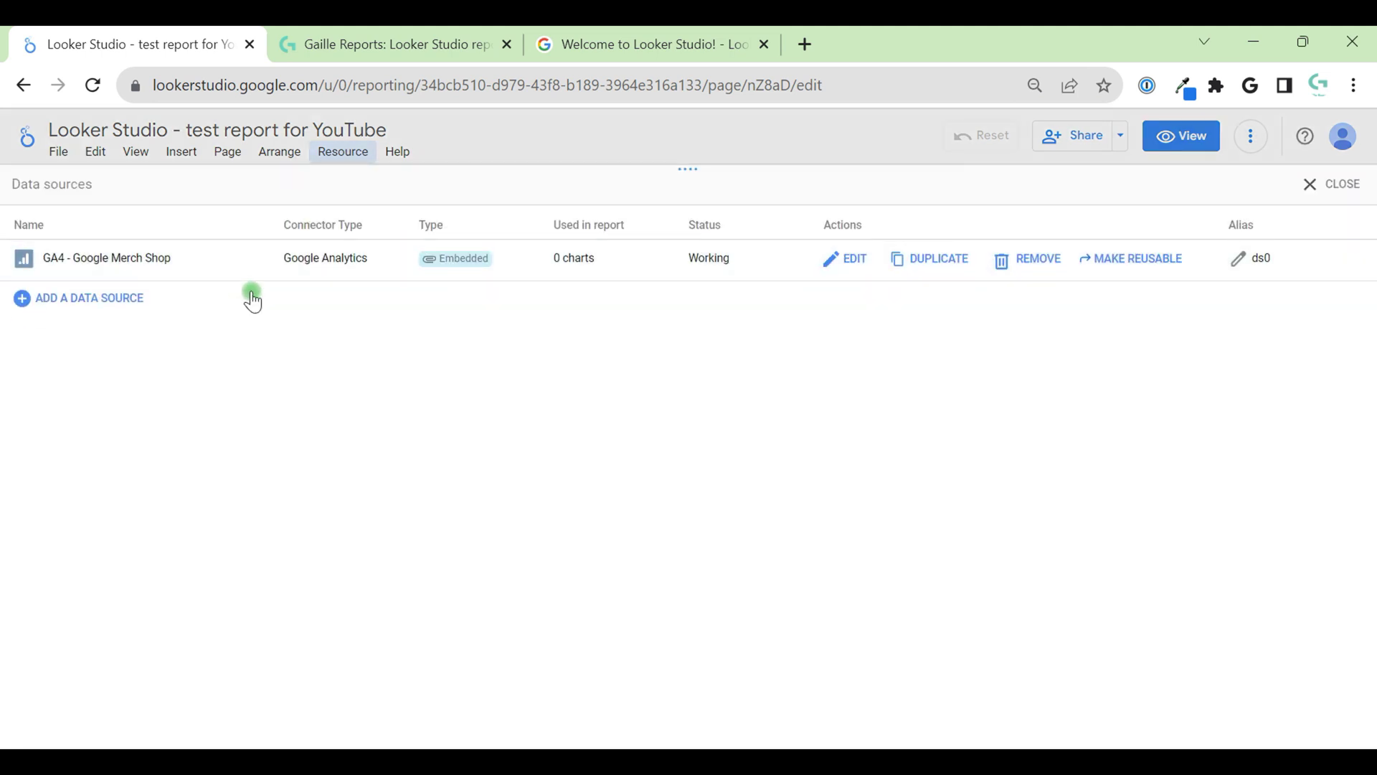
left_click(1336, 191)
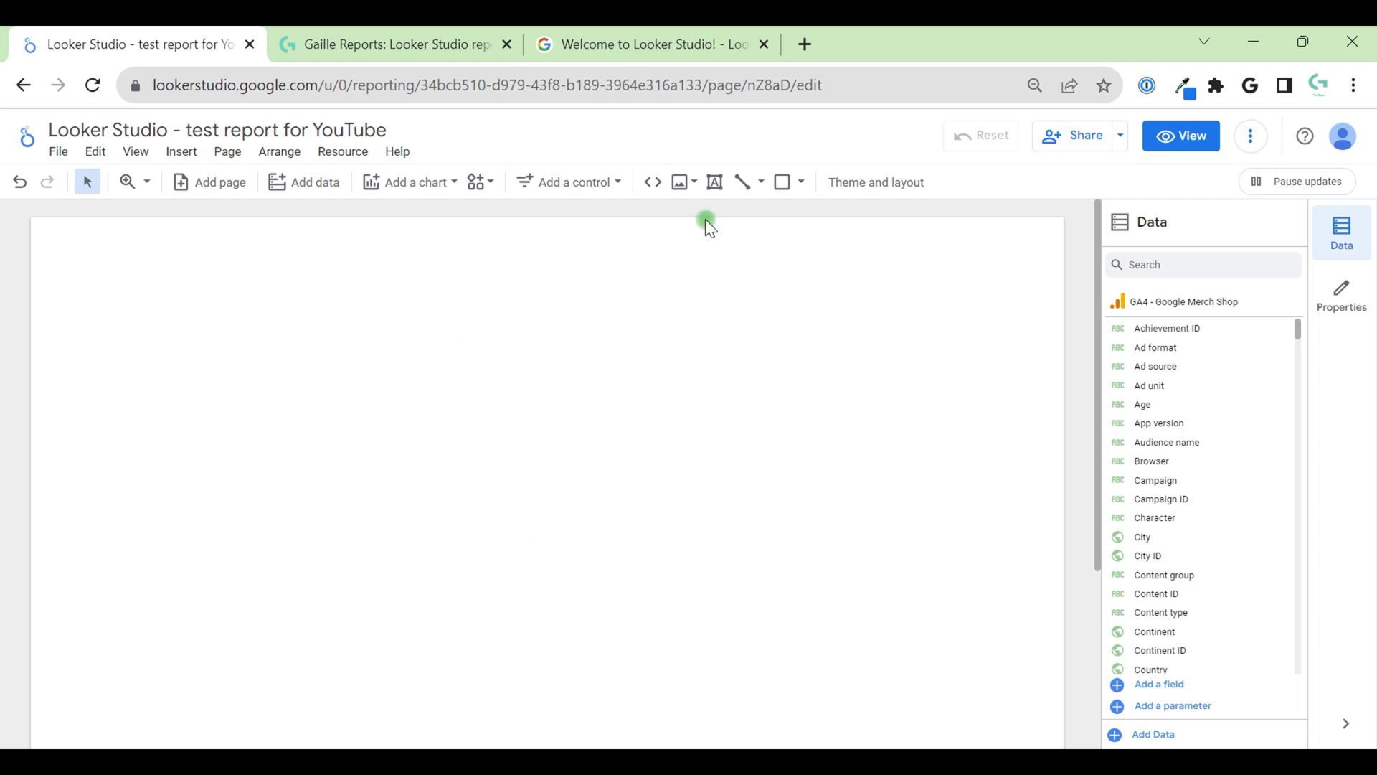
Step: Add a 'Google Analytics 4 Overview' text box stretched across the top of the page
left_click(715, 181)
left_click_drag(332, 268, 679, 314)
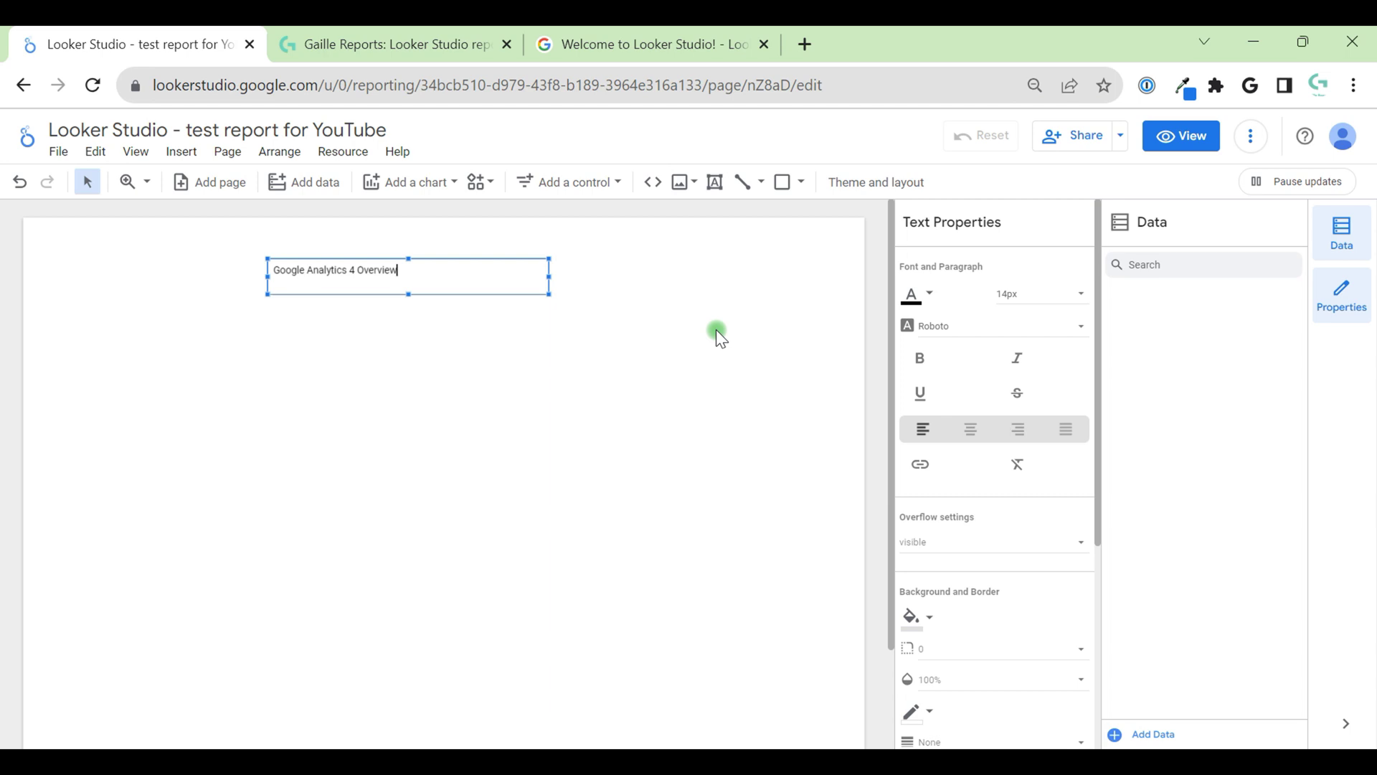
left_click(655, 338)
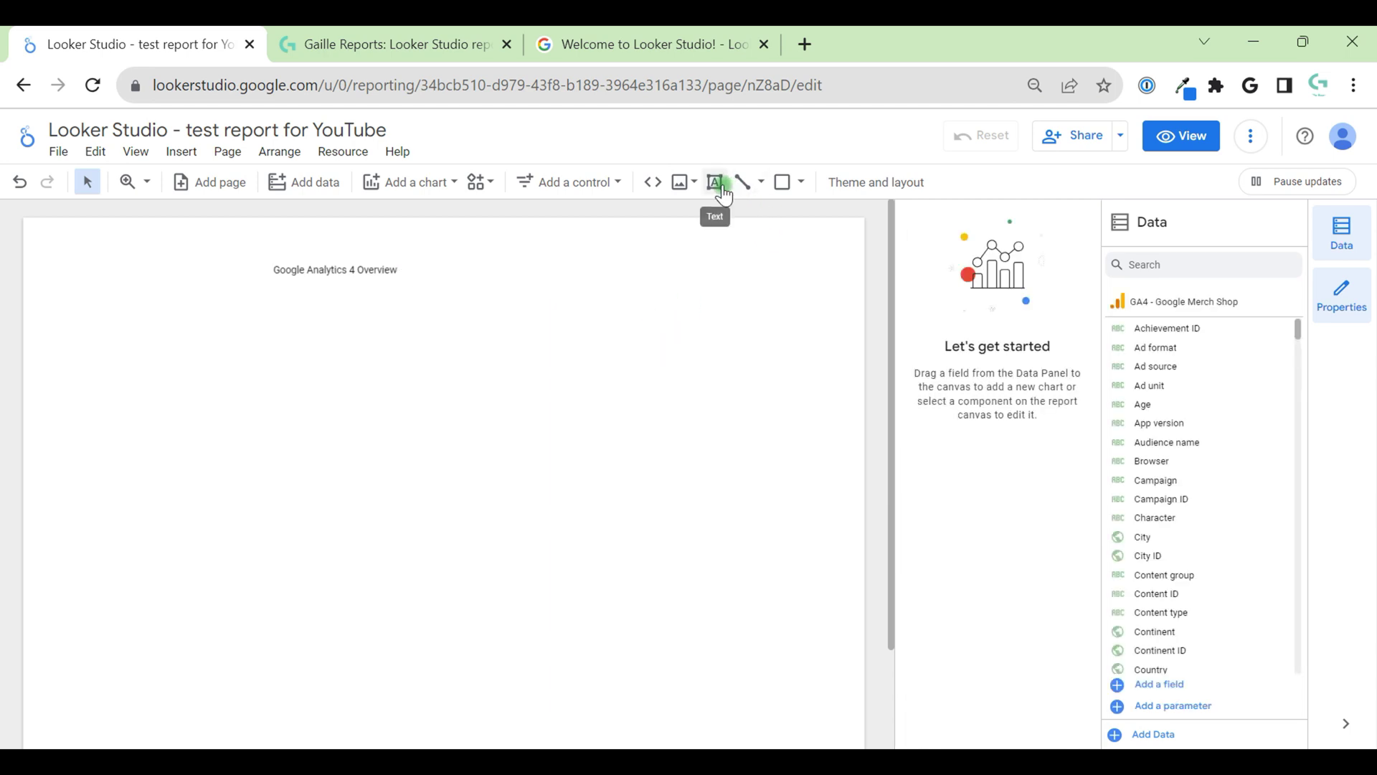
left_click(282, 270)
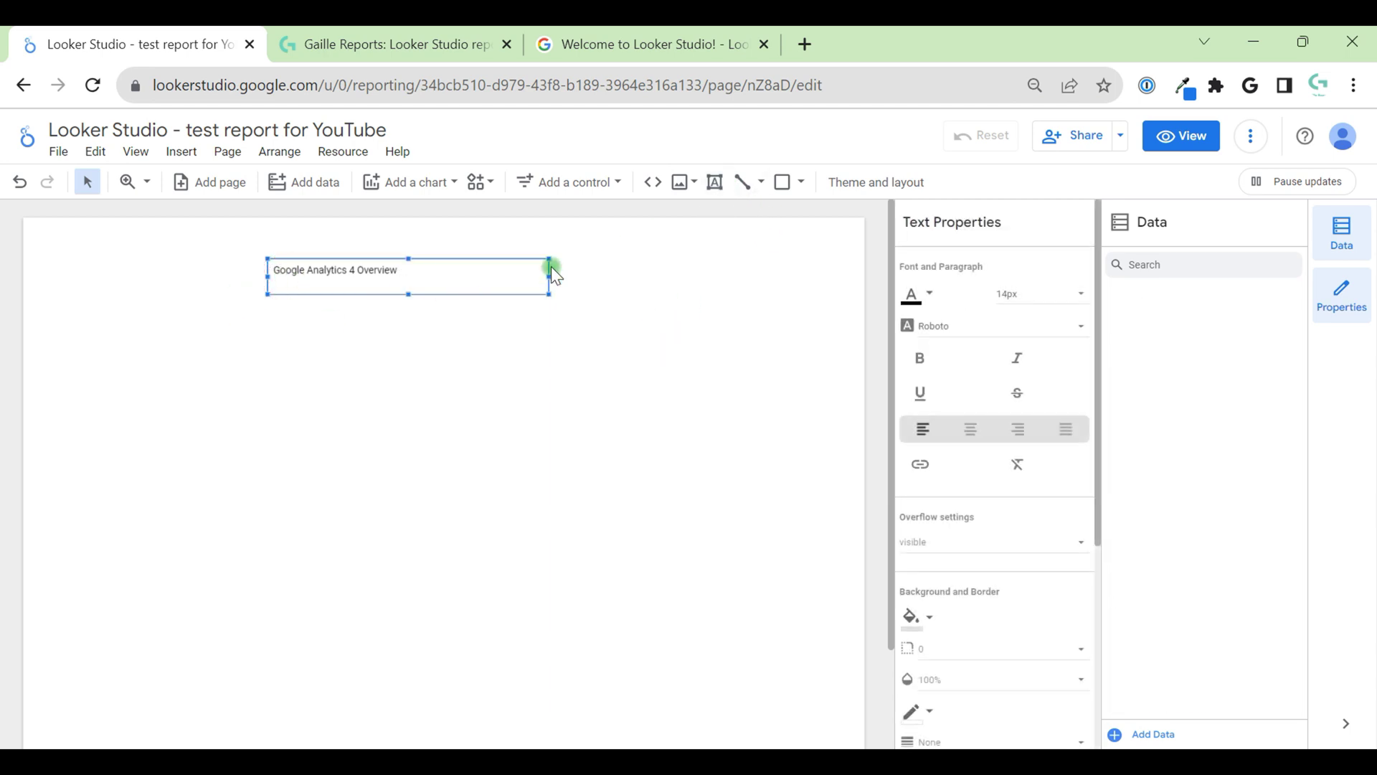
left_click_drag(552, 271, 851, 313)
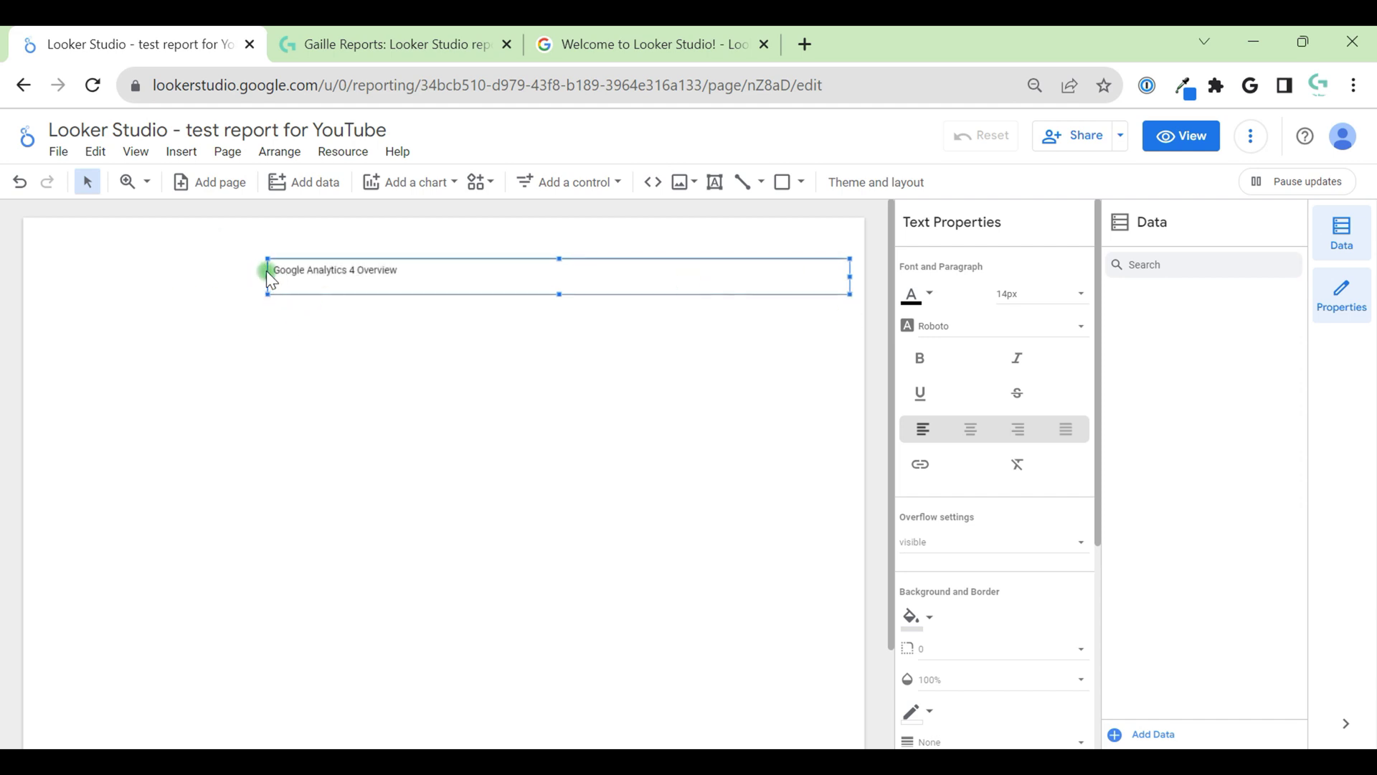
left_click_drag(268, 279, 40, 276)
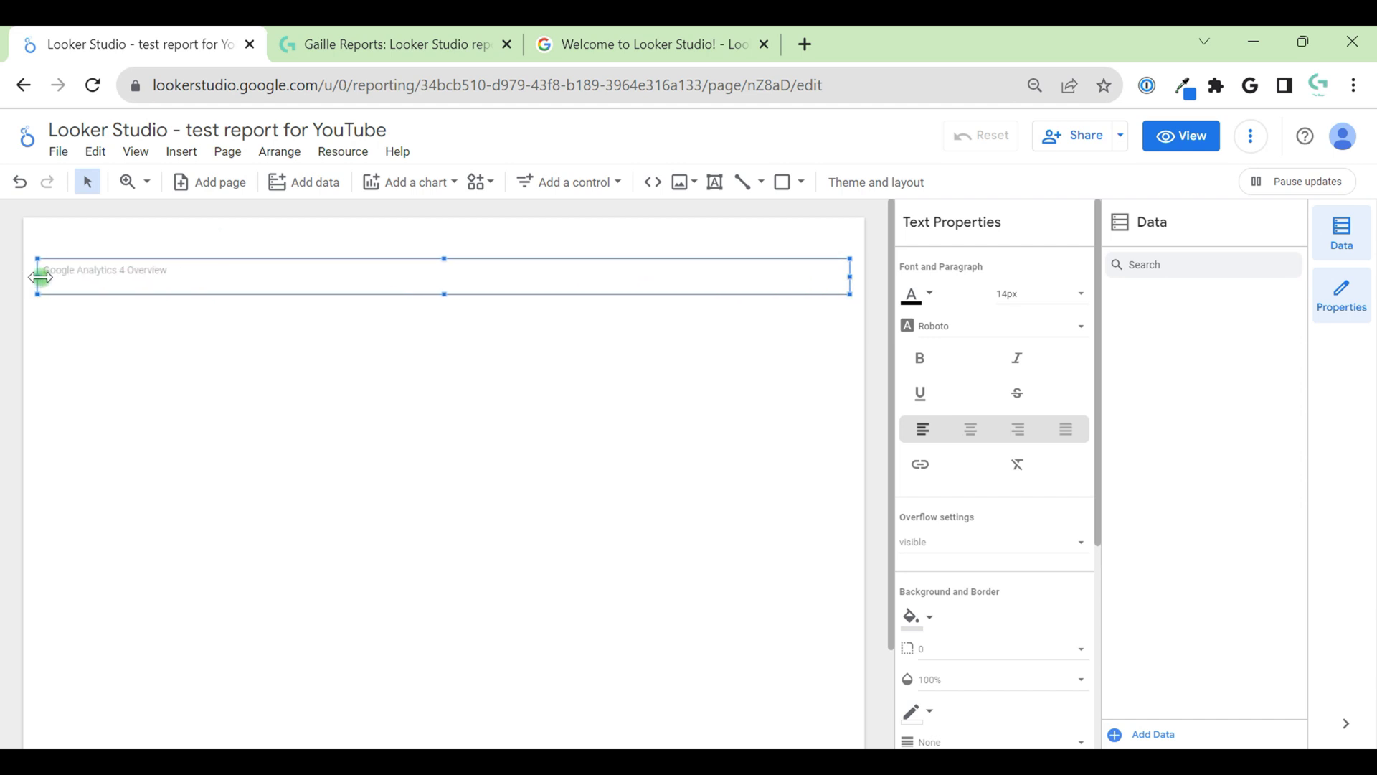
Step: Format the heading as 30px Tahoma, centre-aligned
left_click(1056, 293)
scroll(1040, 351, "down", 2)
left_click(1036, 318)
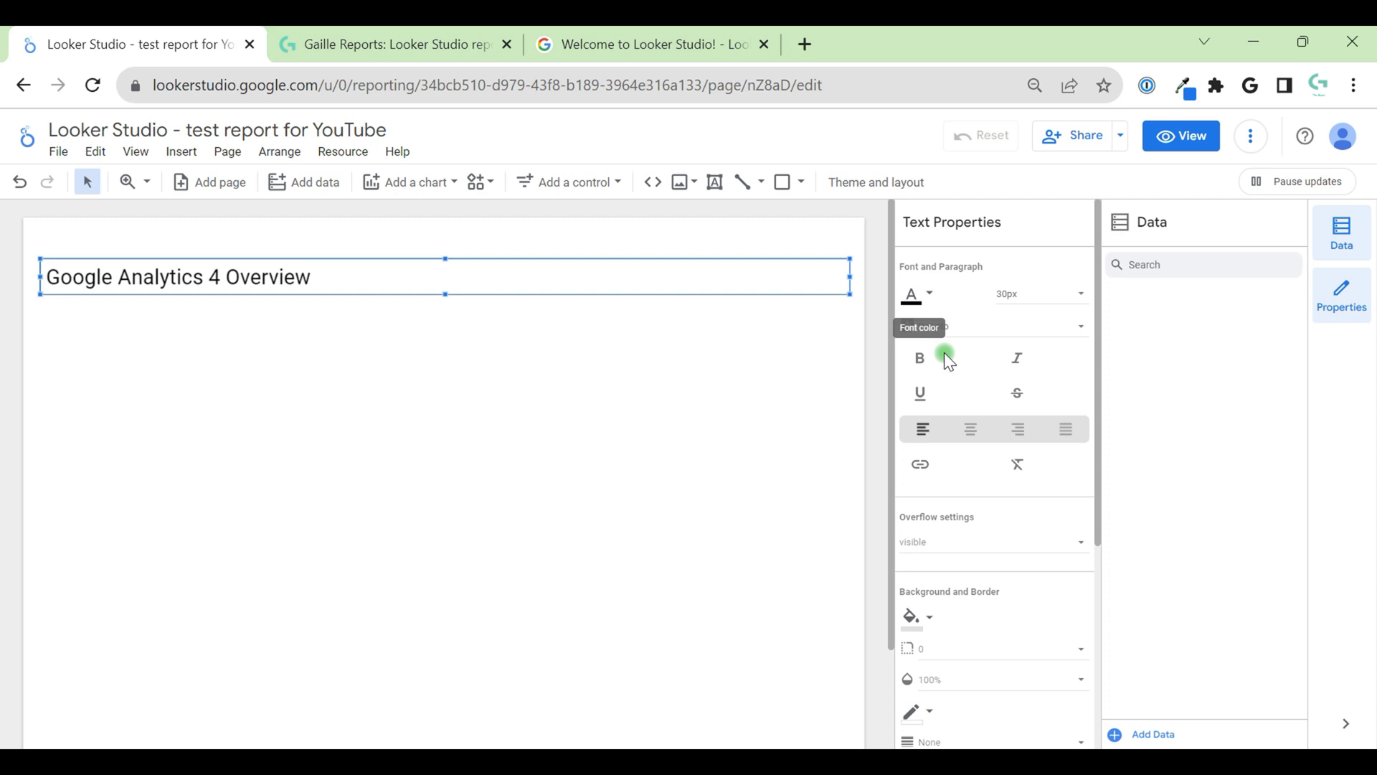
left_click(970, 430)
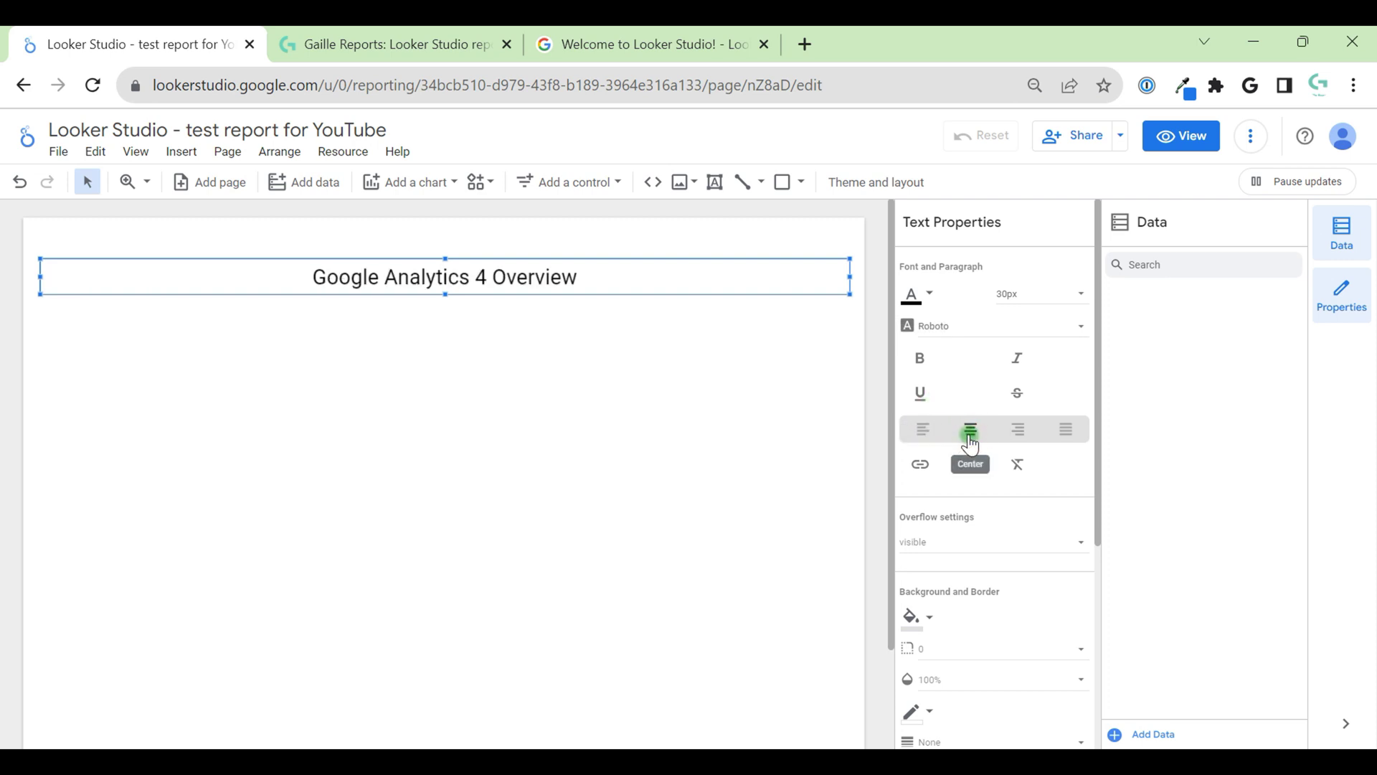
left_click(960, 332)
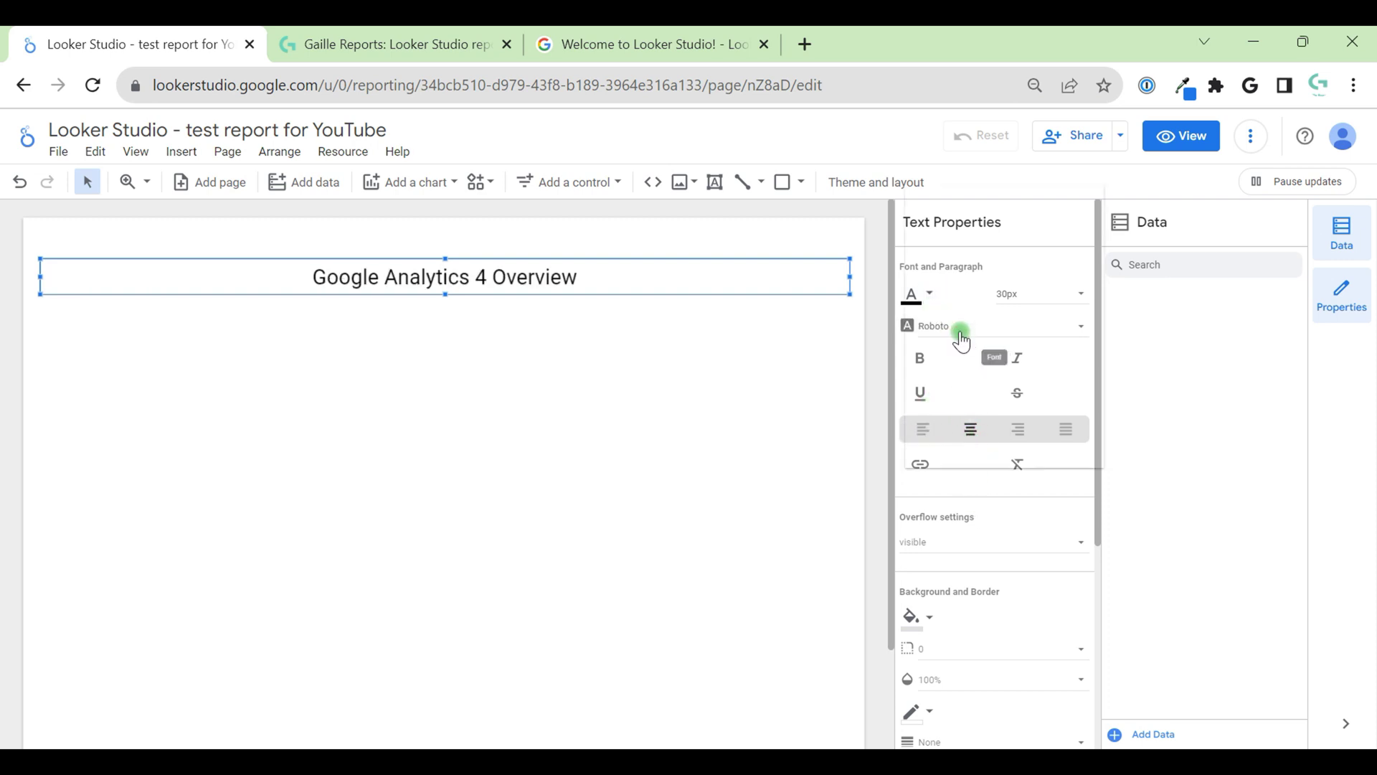
left_click(975, 446)
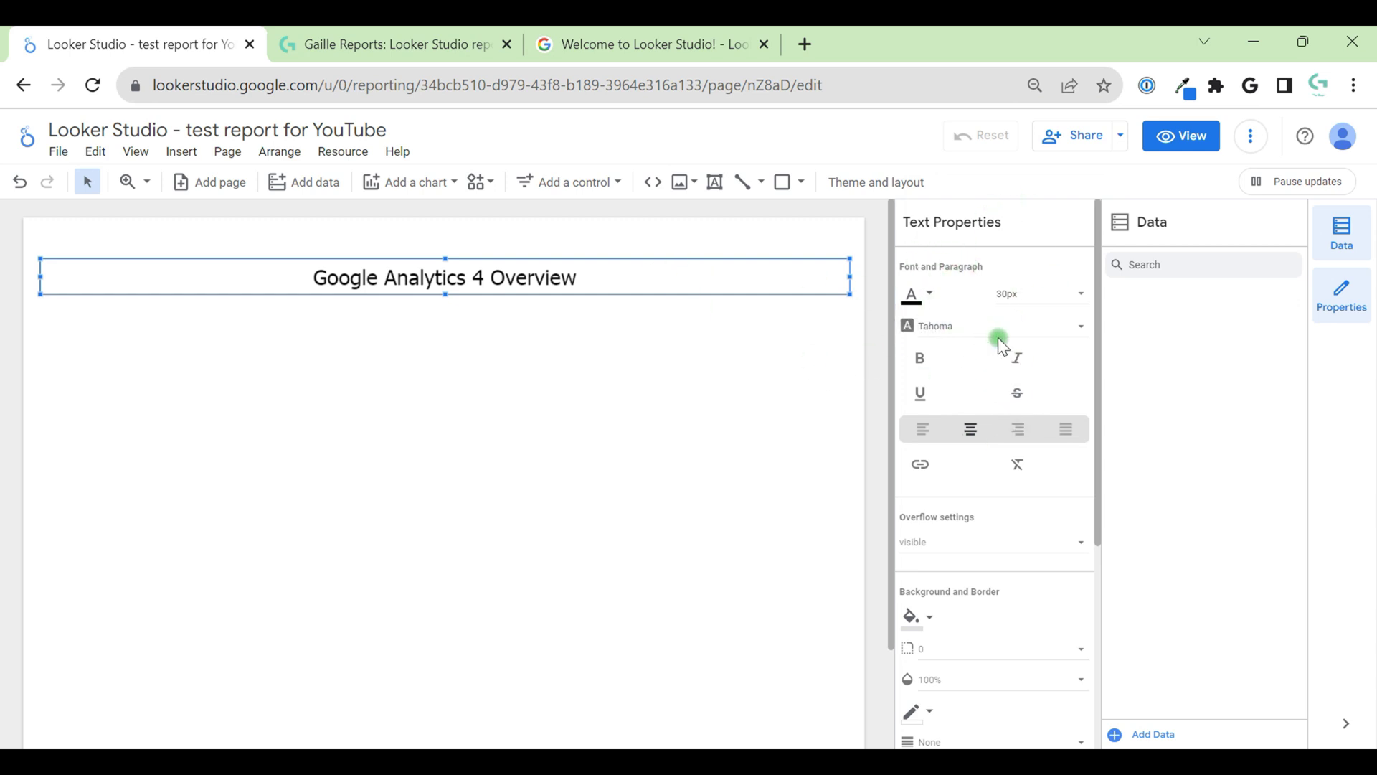
scroll(1019, 531, "down", 3)
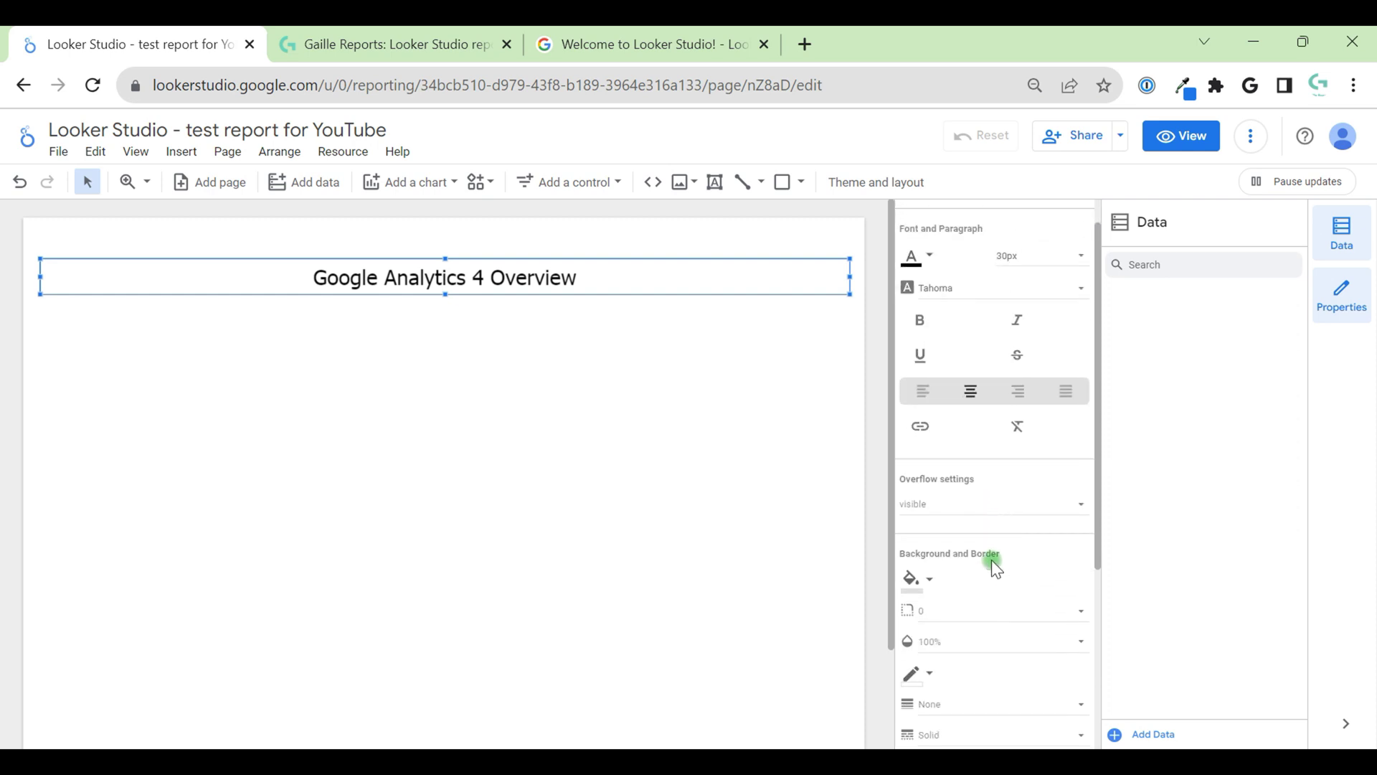
left_click(928, 490)
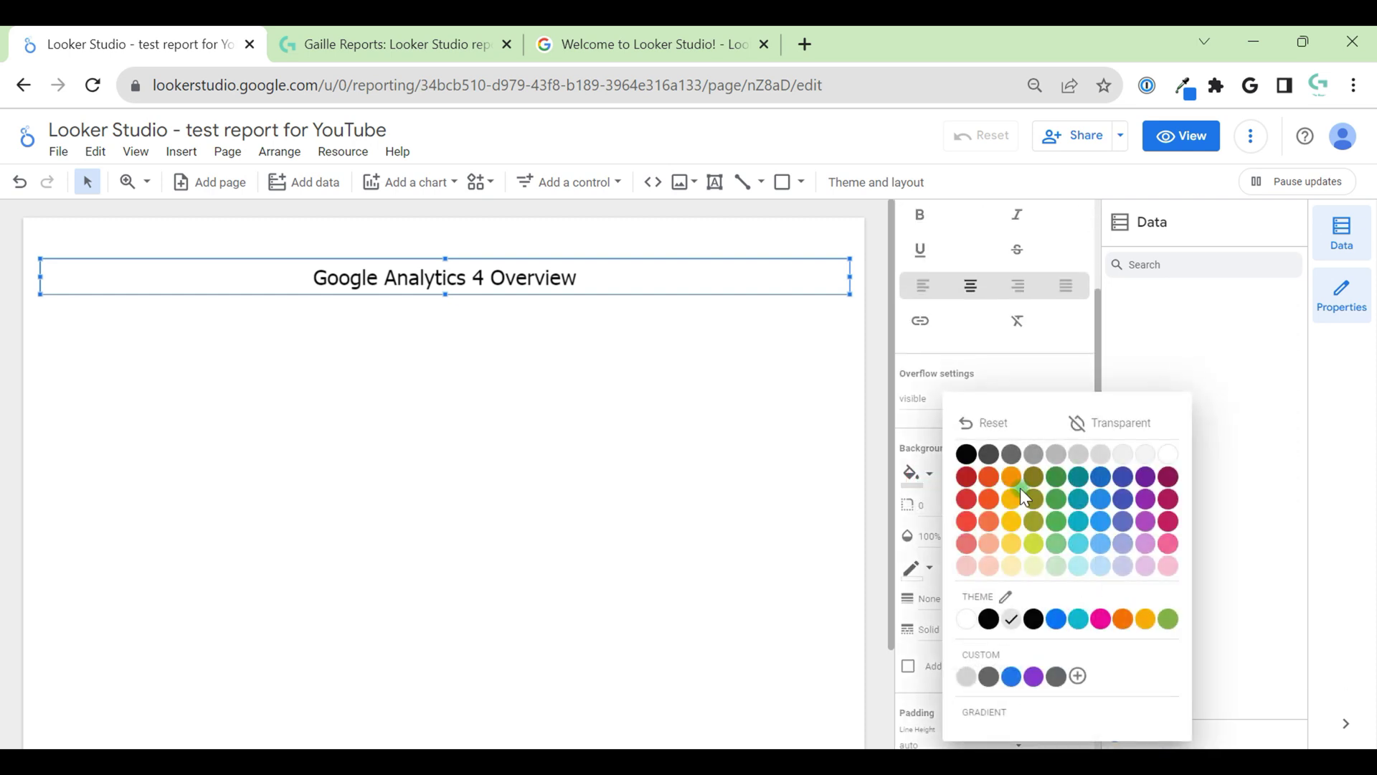
left_click(1043, 533)
left_click(915, 475)
left_click(1116, 421)
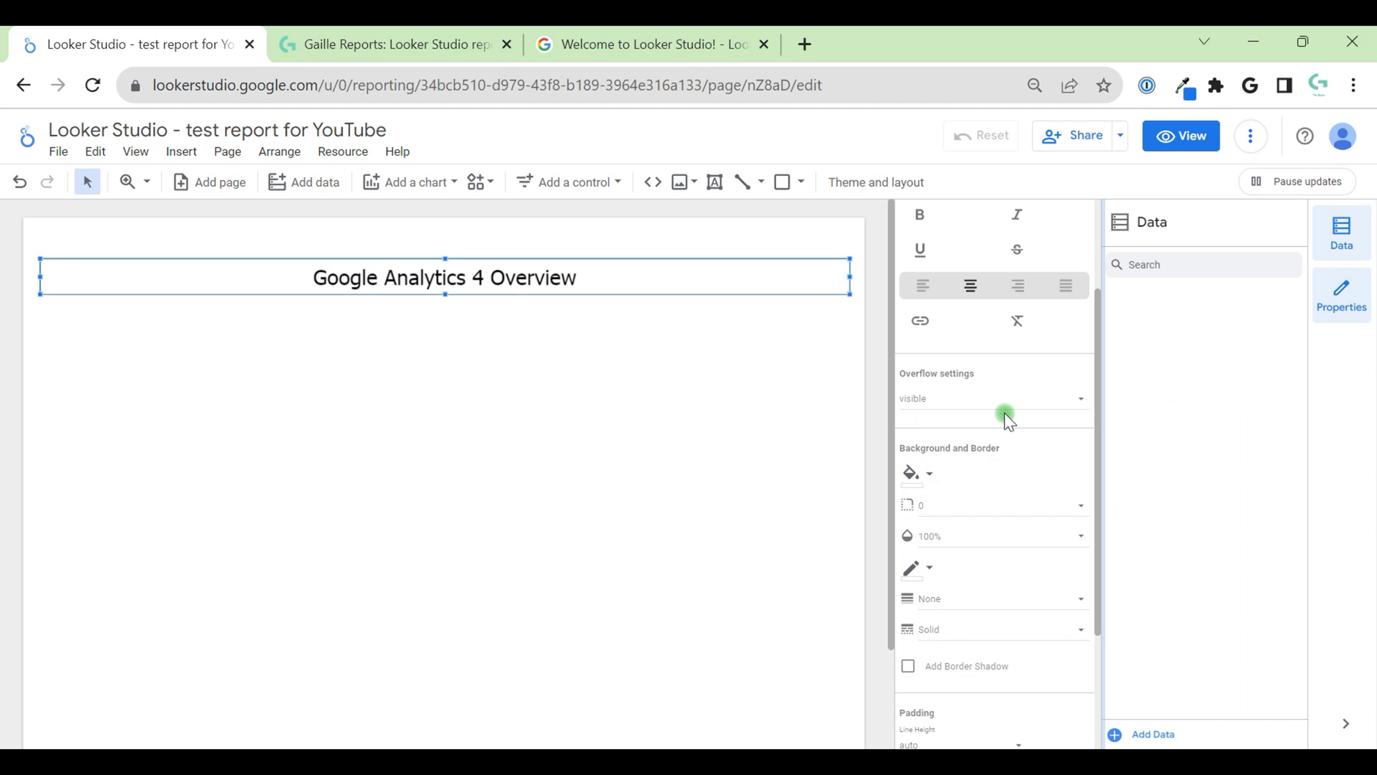
scroll(956, 545, "down", 3)
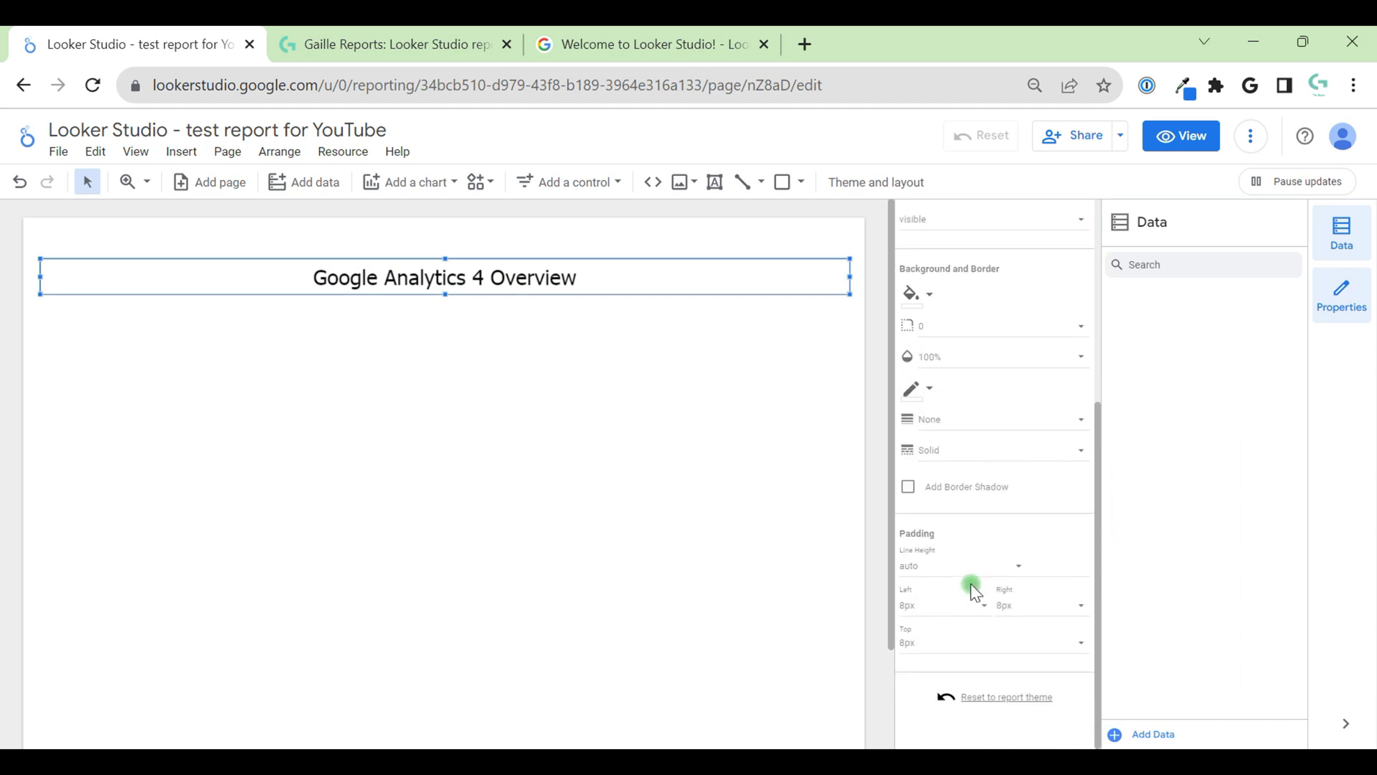
scroll(1012, 510, "up", 2)
scroll(1013, 511, "up", 3)
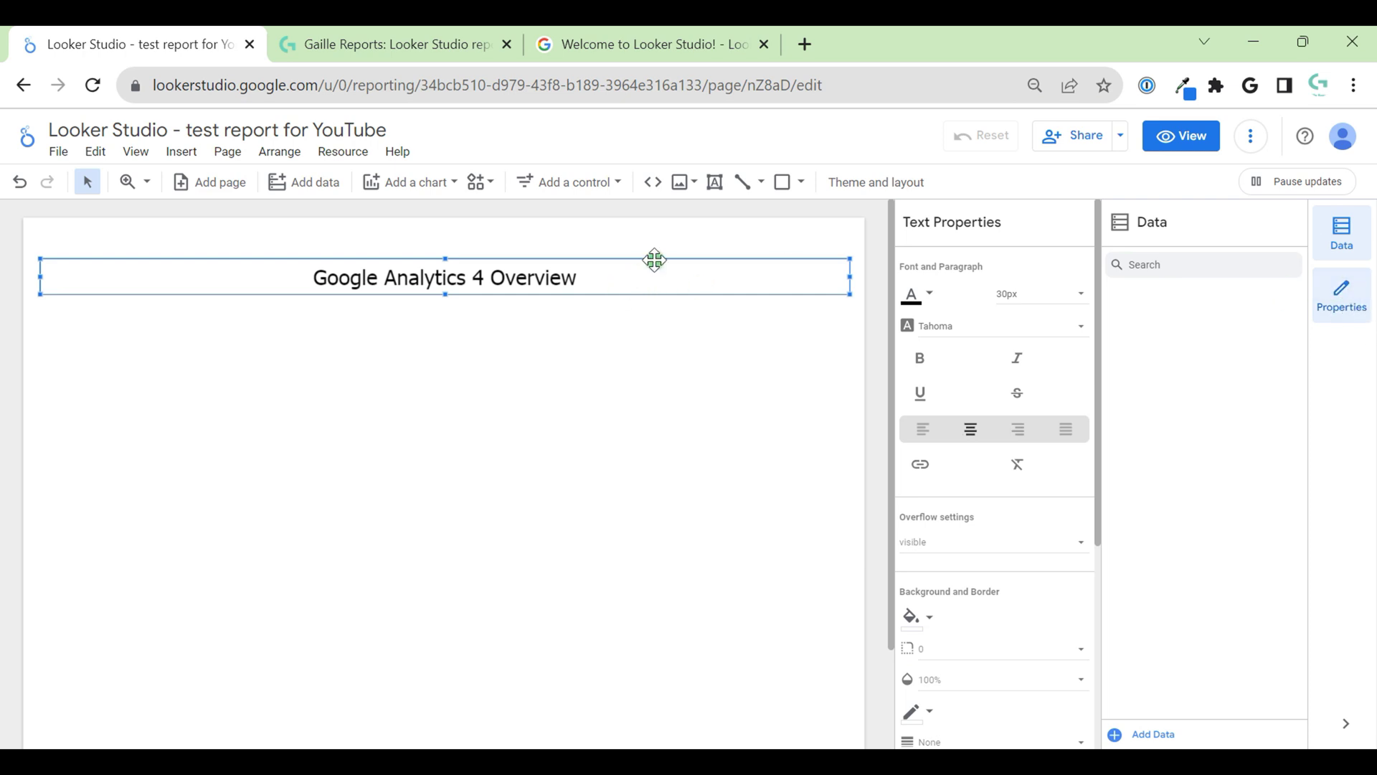
left_click(650, 401)
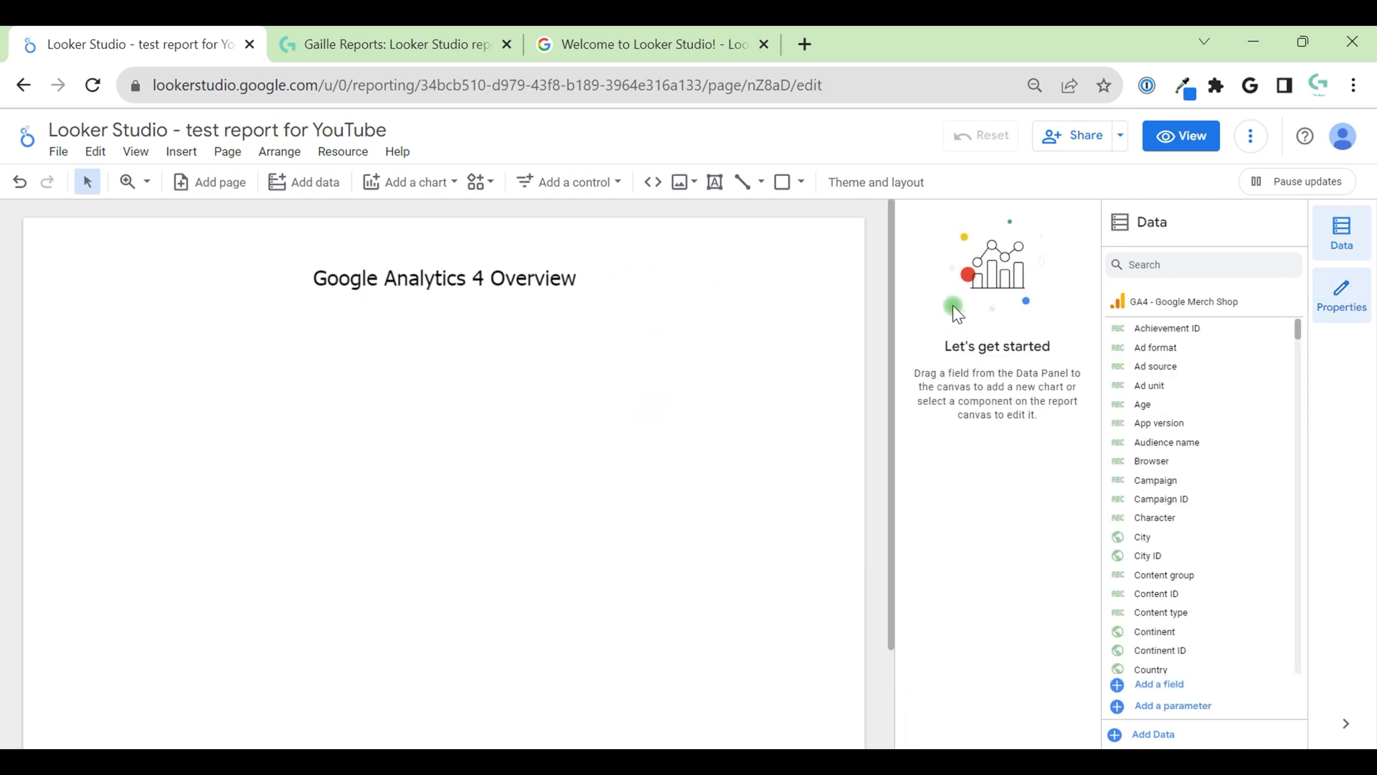
left_click(596, 266)
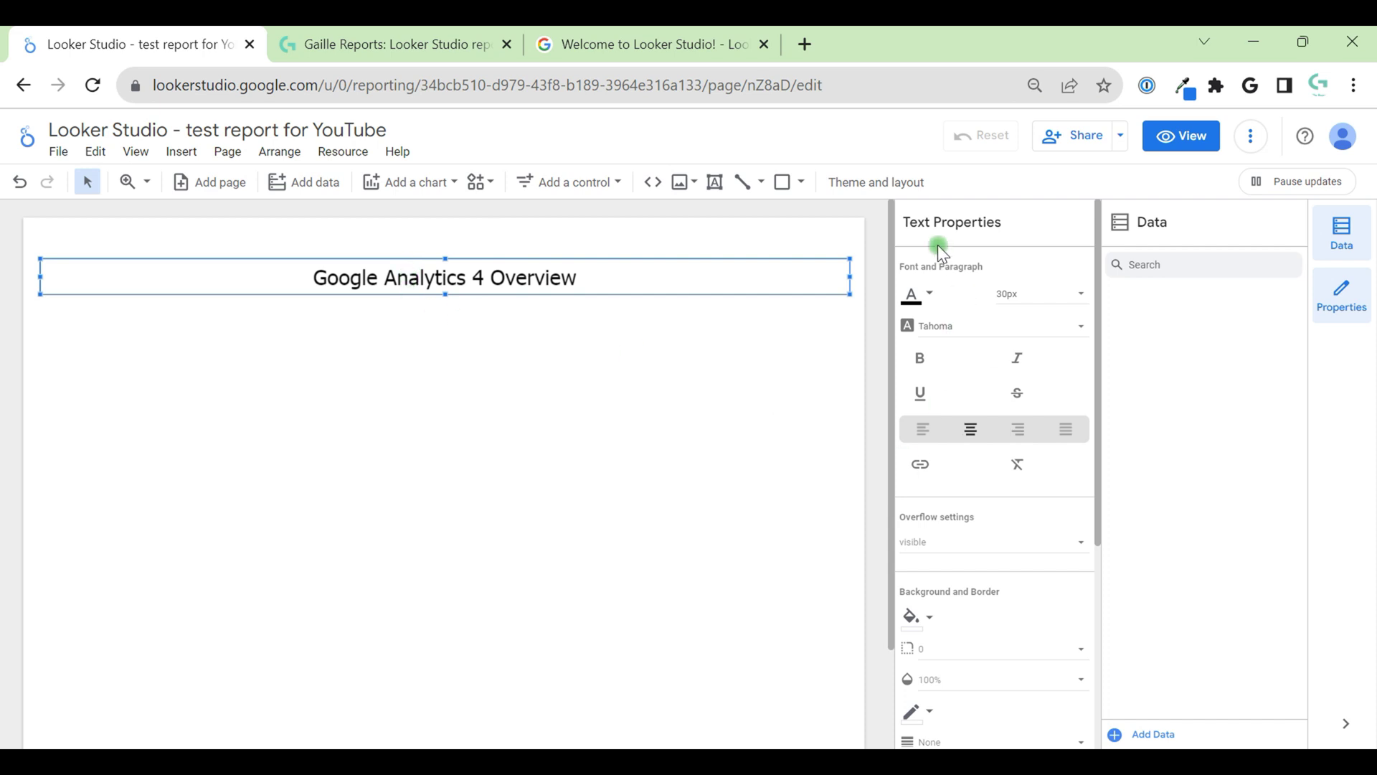
scroll(994, 617, "down", 5)
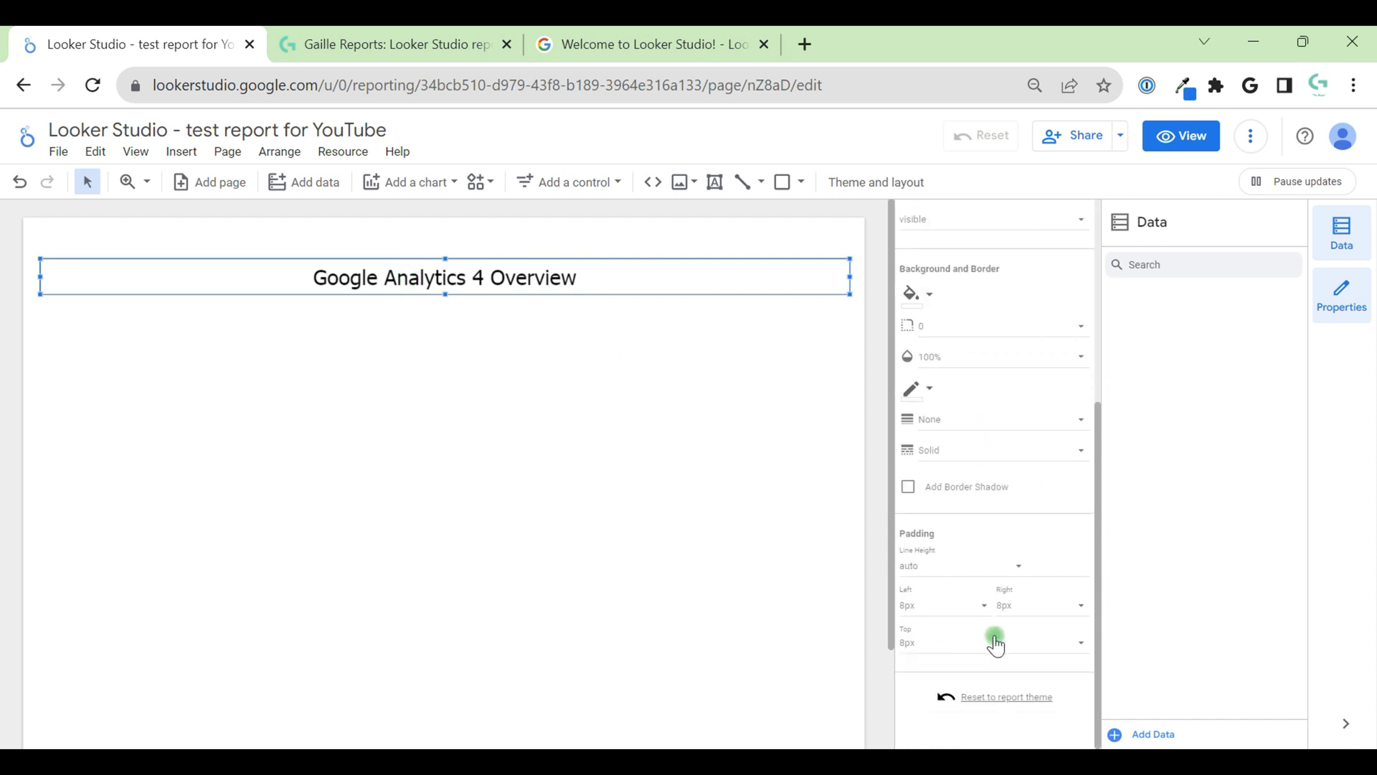
scroll(996, 644, "up", 5)
left_click(584, 317)
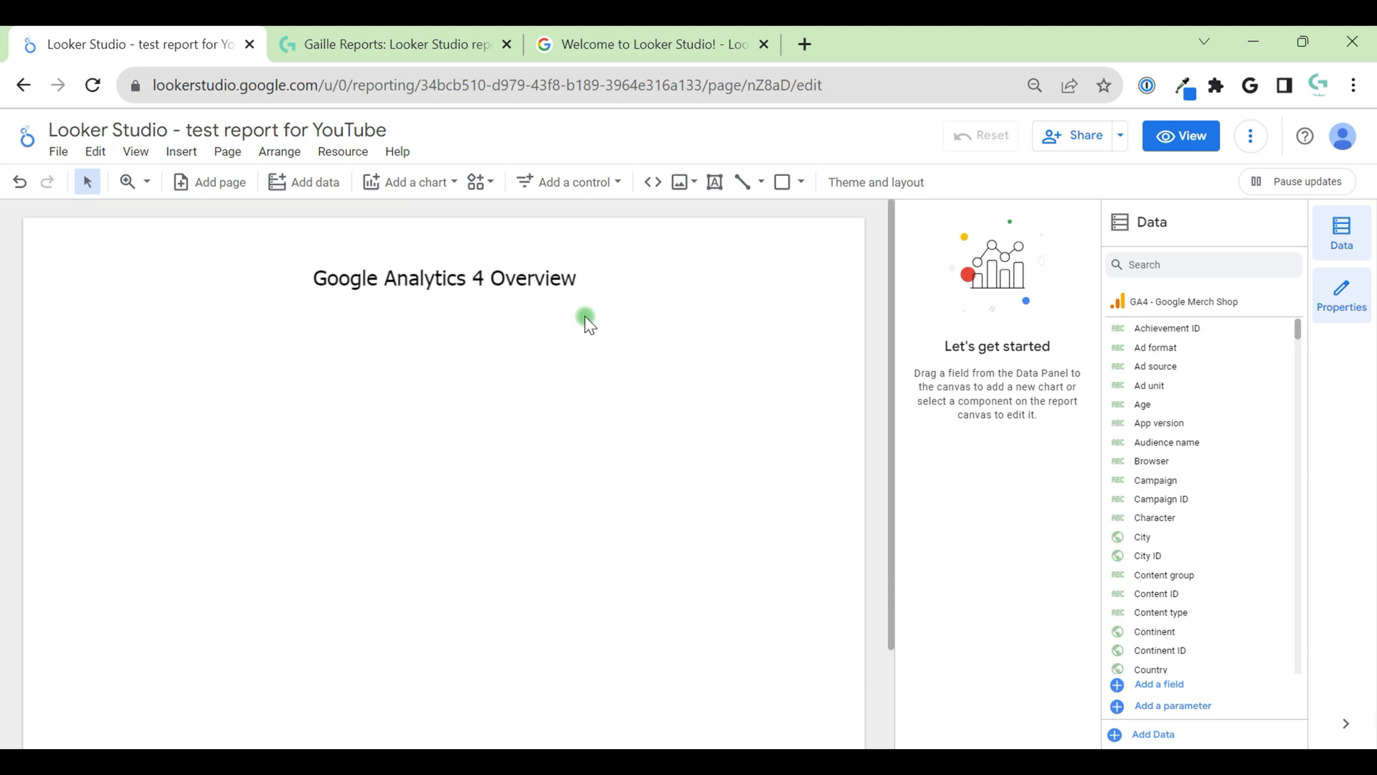
Step: Place a Views scorecard (636,271) just below the overview heading at the left
left_click(391, 188)
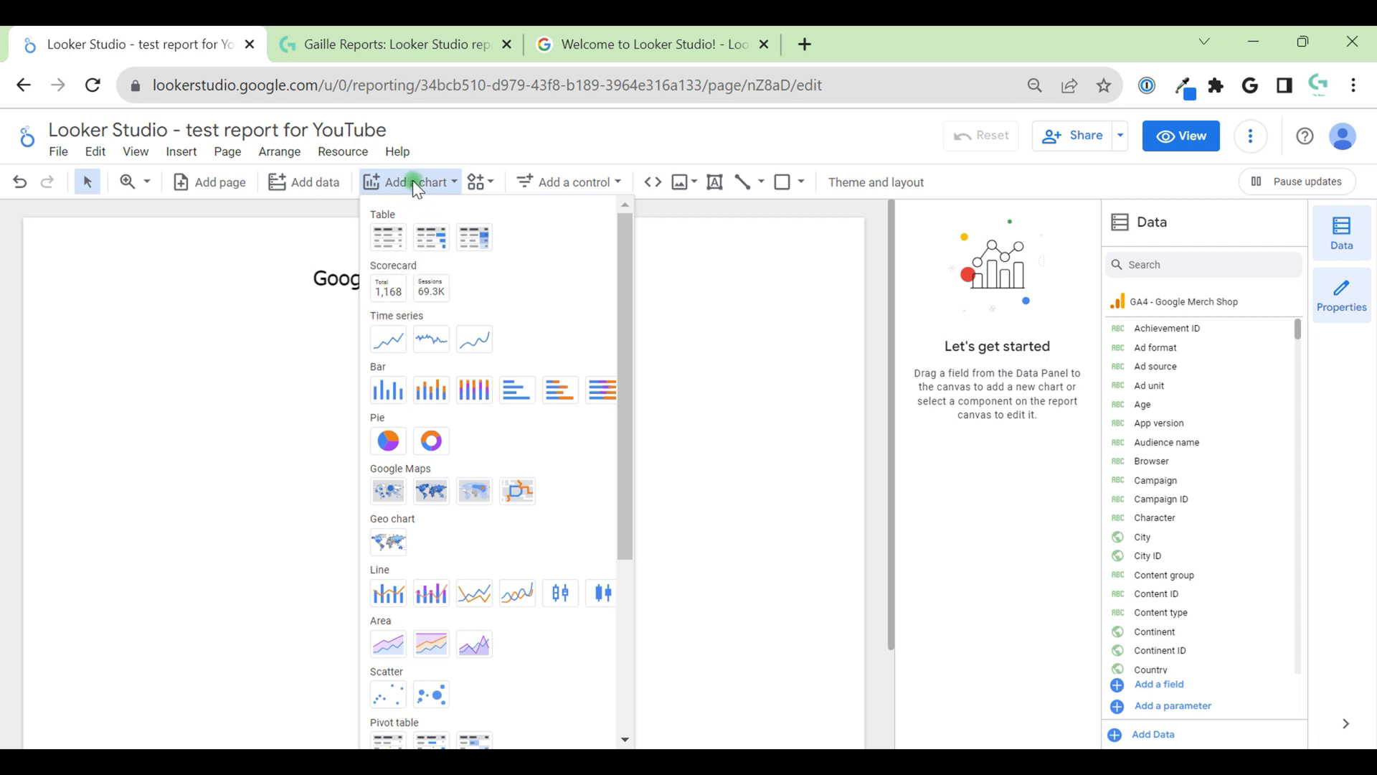
left_click(415, 185)
left_click(439, 180)
scroll(542, 523, "down", 4)
scroll(526, 625, "up", 4)
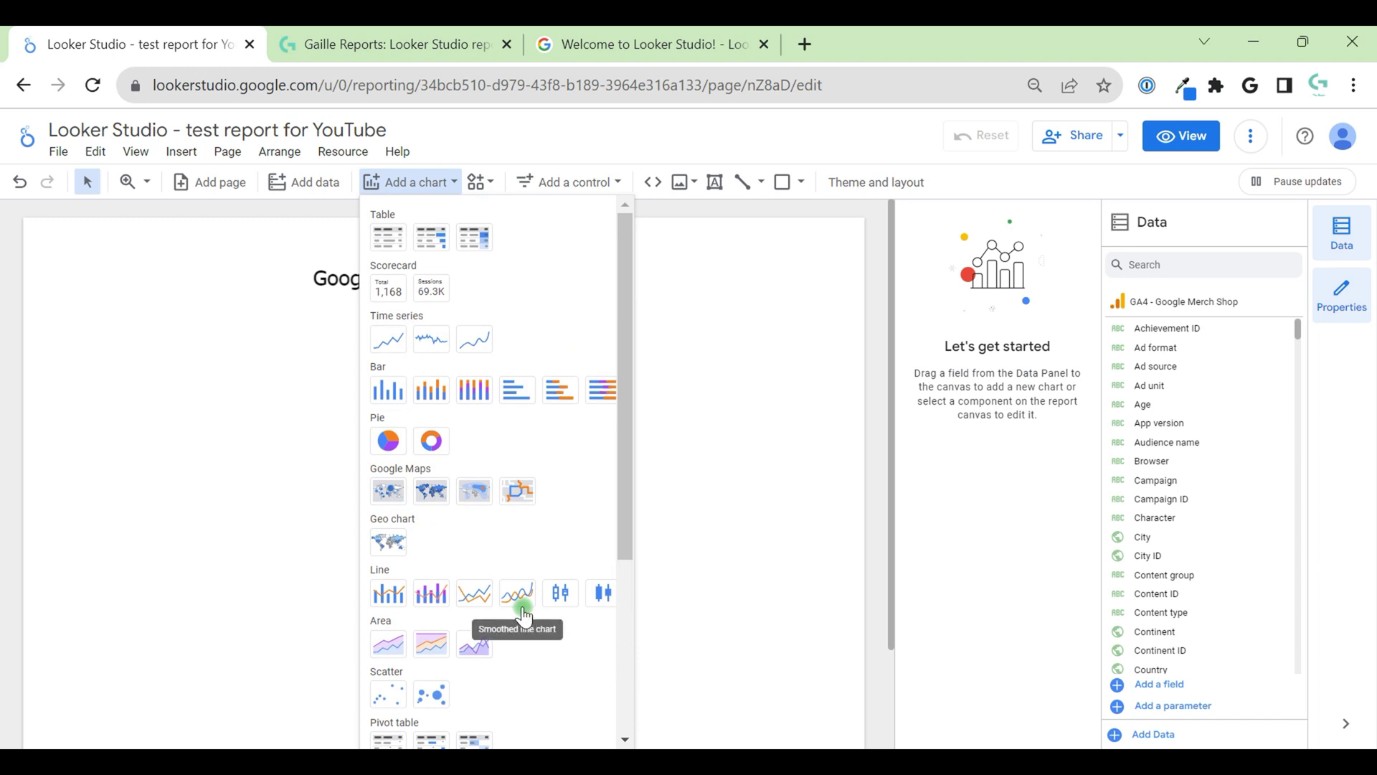
left_click(398, 300)
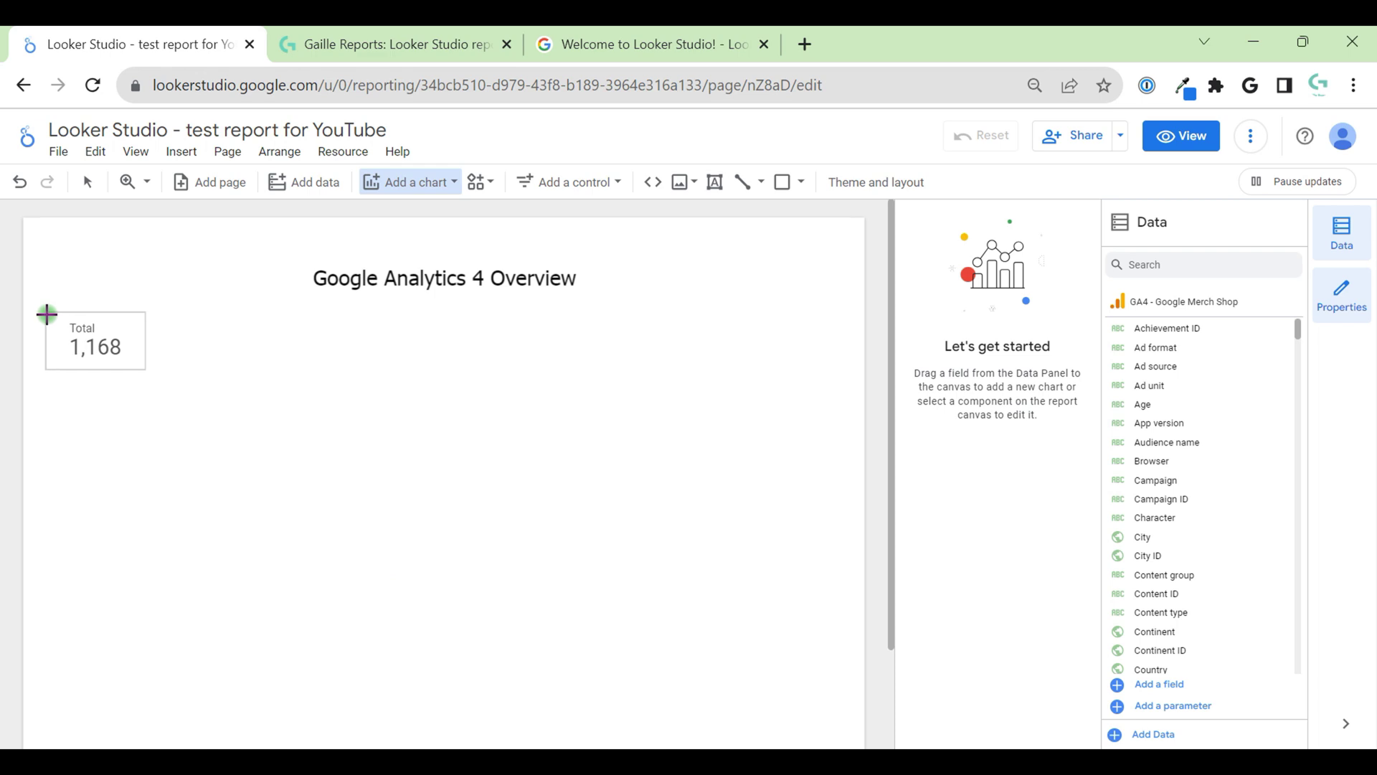
left_click(47, 315)
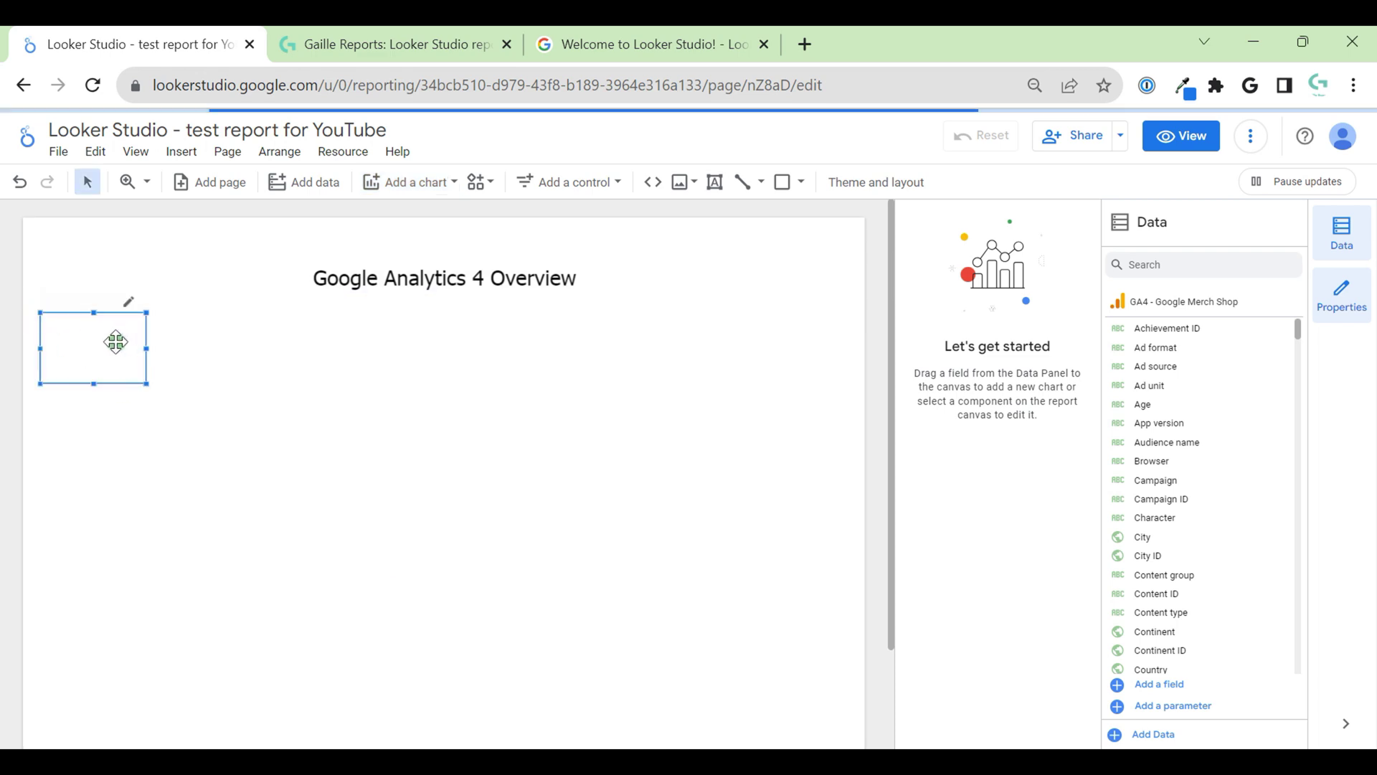
mouse_move(115, 342)
left_mouse_down()
mouse_move(122, 332)
mouse_move(128, 361)
left_mouse_up()
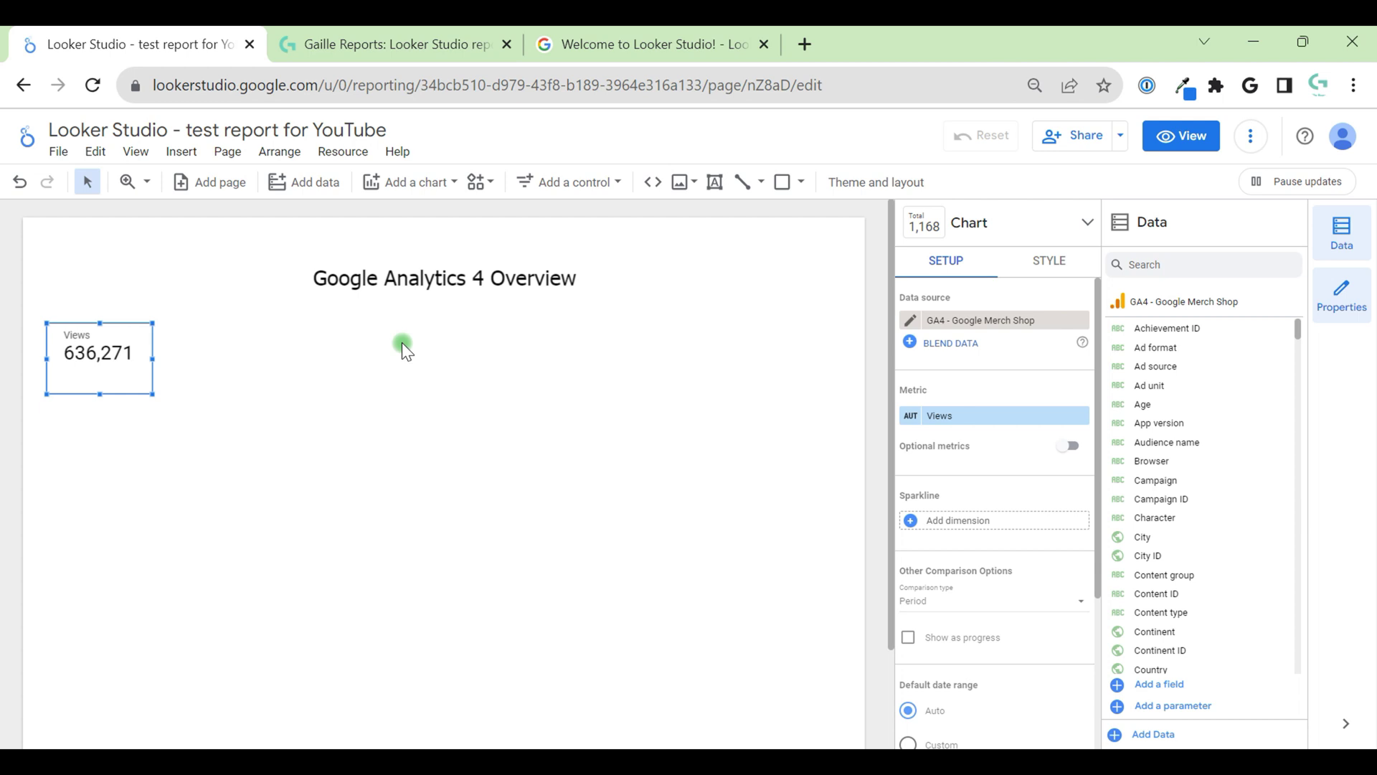
Step: Replace the scorecard's Views metric with Active users, found by searching 'user'
left_click(280, 378)
left_click(85, 355)
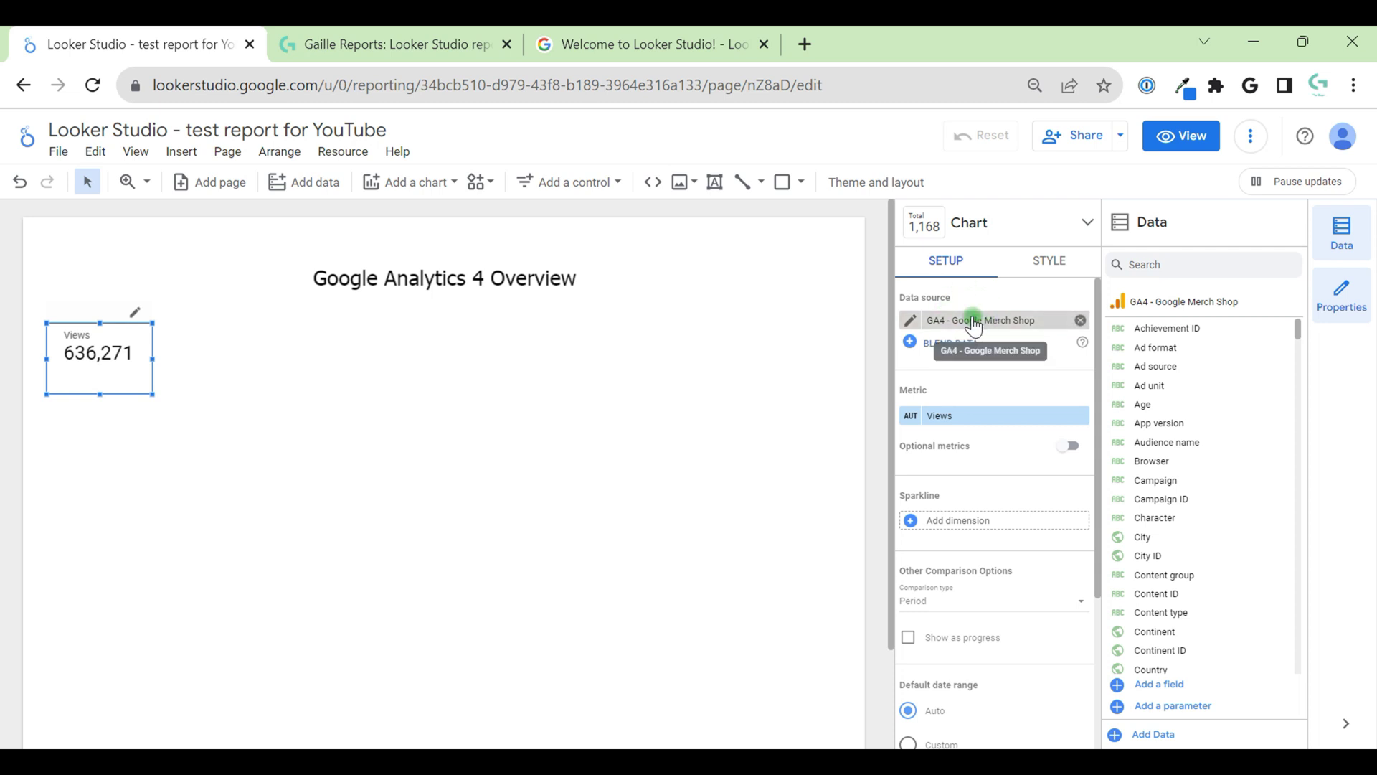
left_click(980, 325)
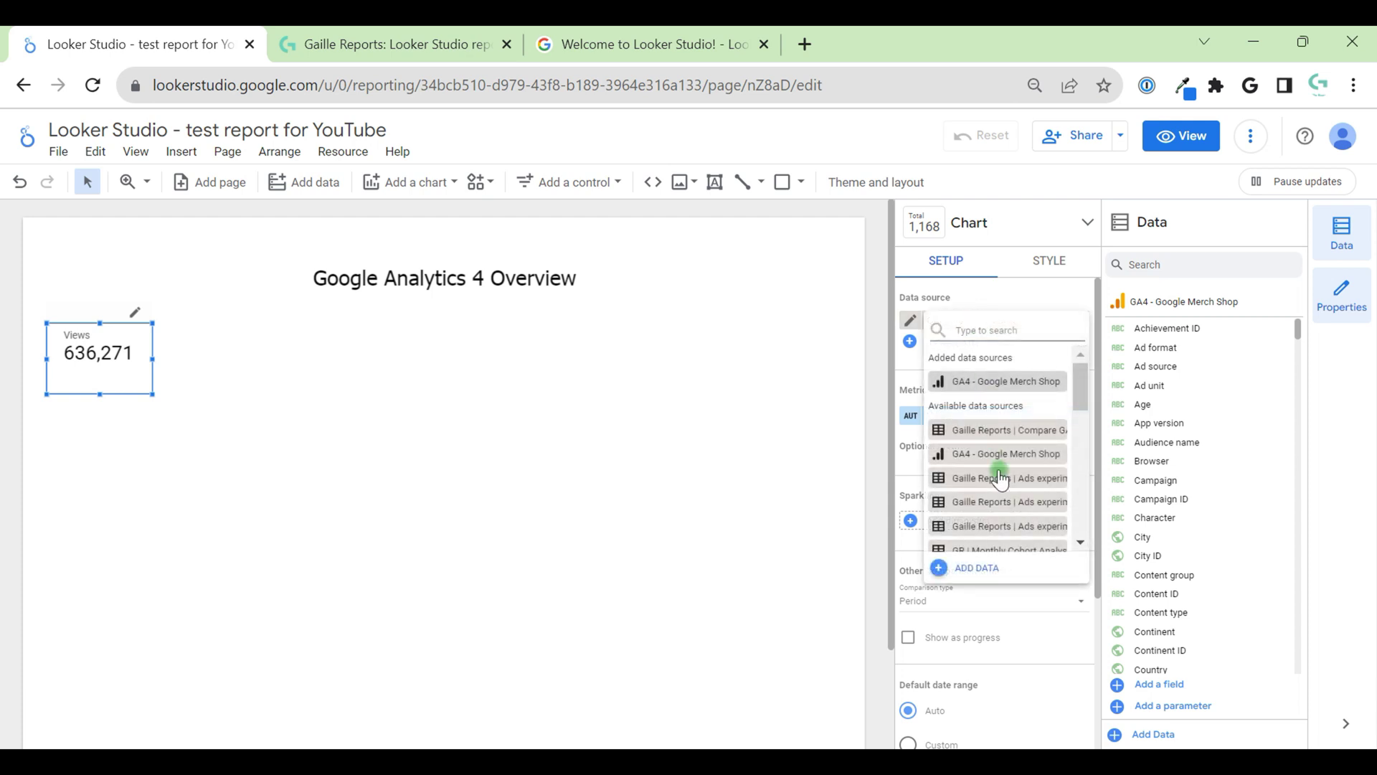
left_click(963, 297)
left_click(950, 343)
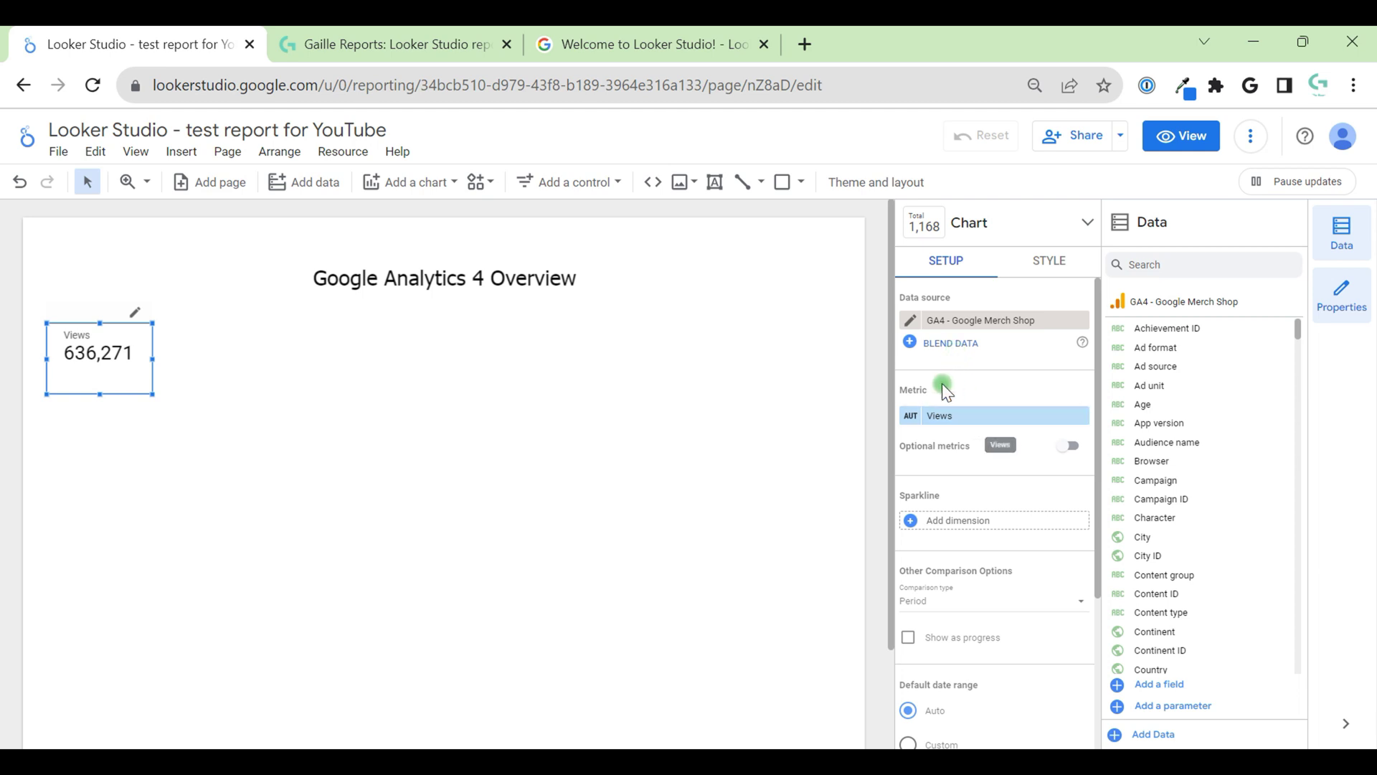
left_click(932, 416)
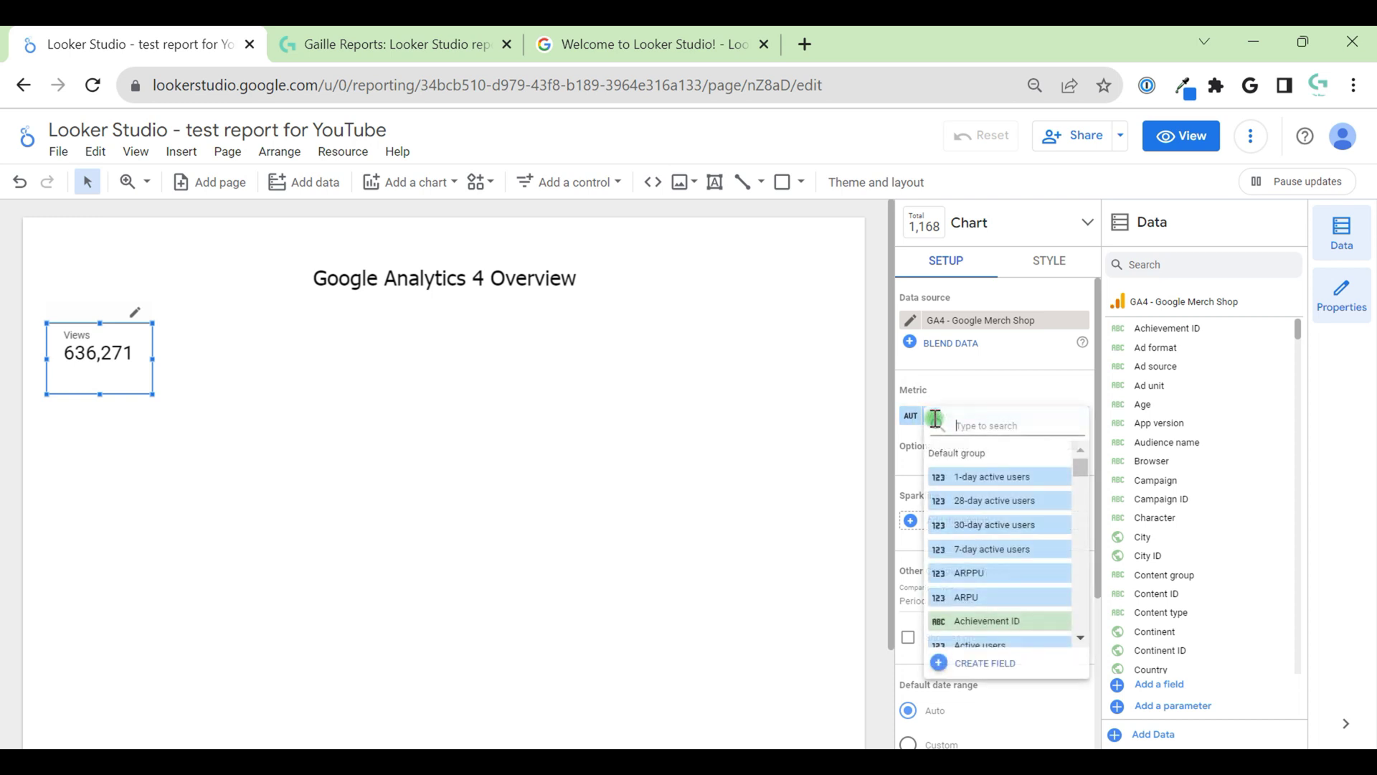
left_click(966, 416)
left_click(966, 419)
type("users")
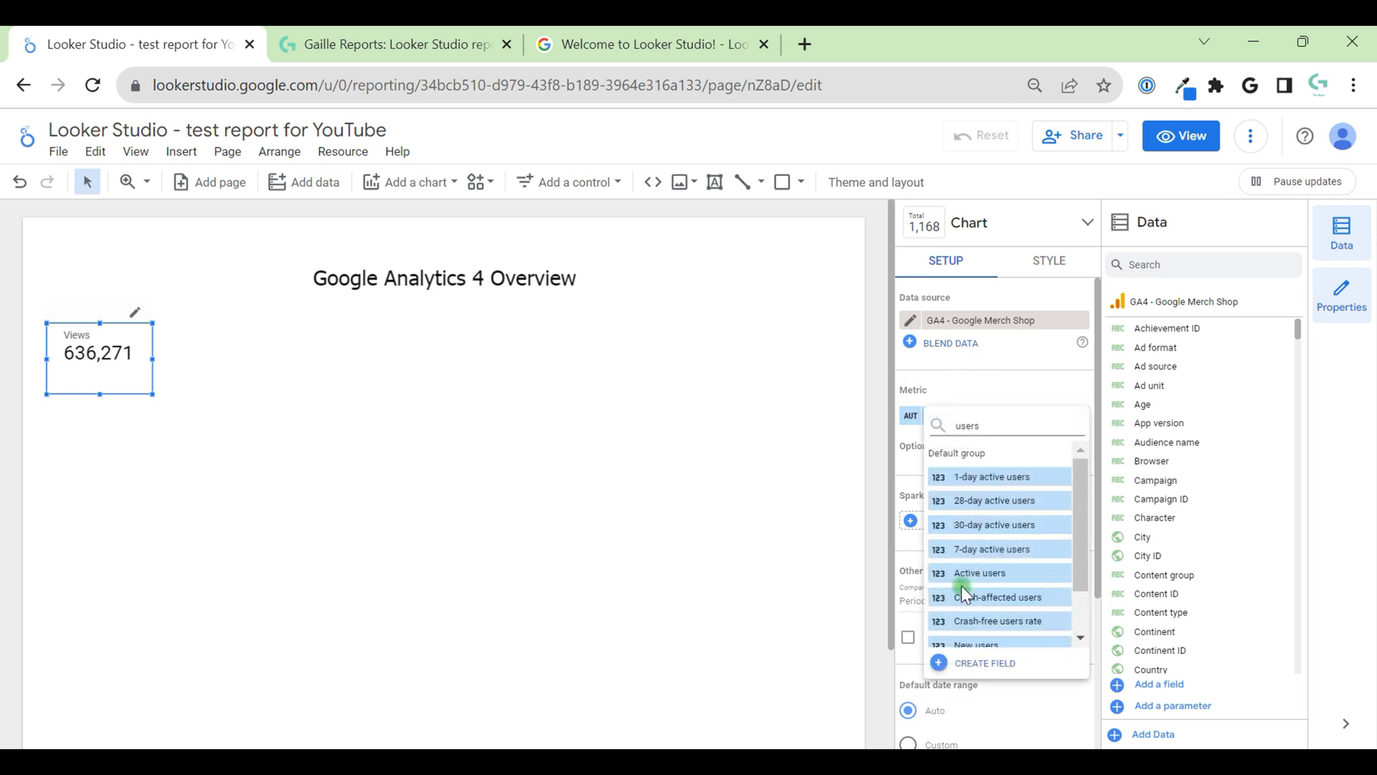
left_click(972, 573)
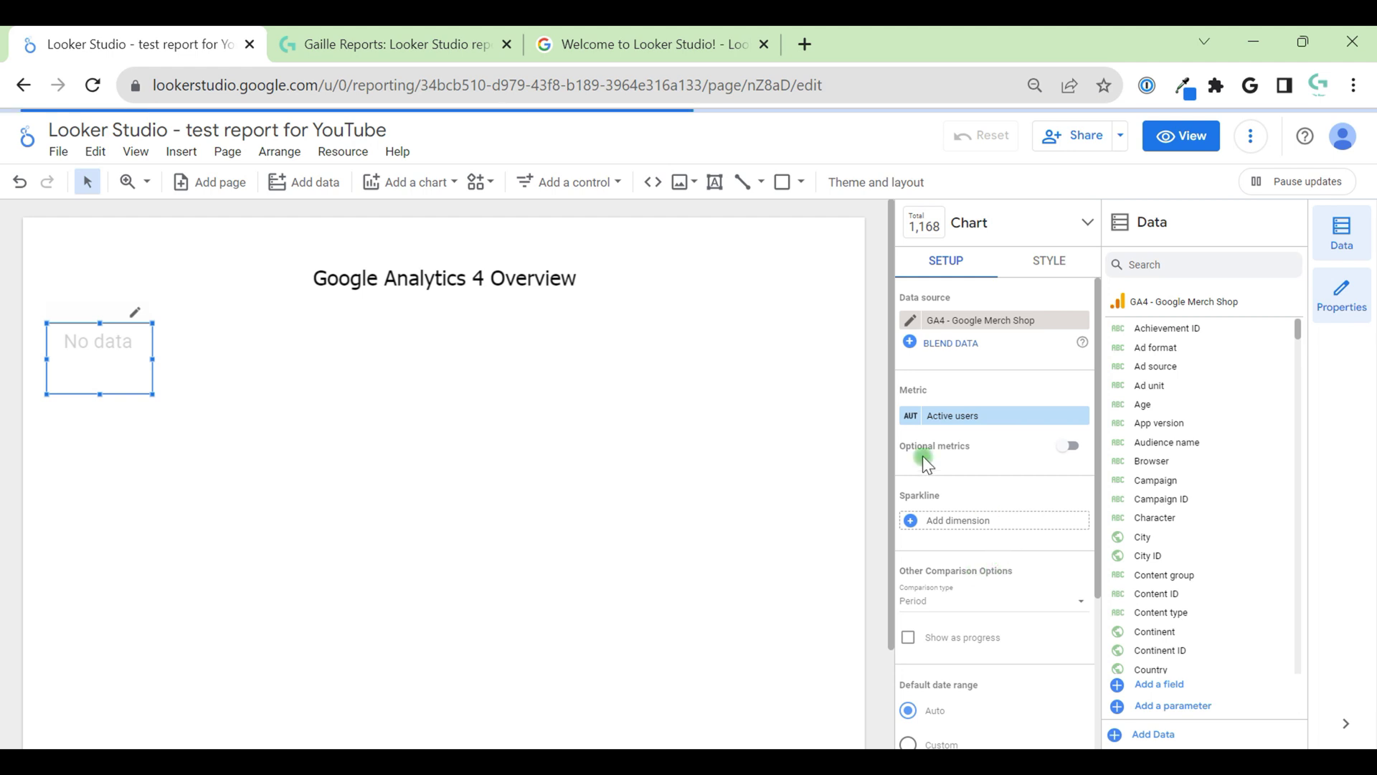
Step: Search the Data panel fields for 'user', then change the search to 'view'
left_click(1178, 265)
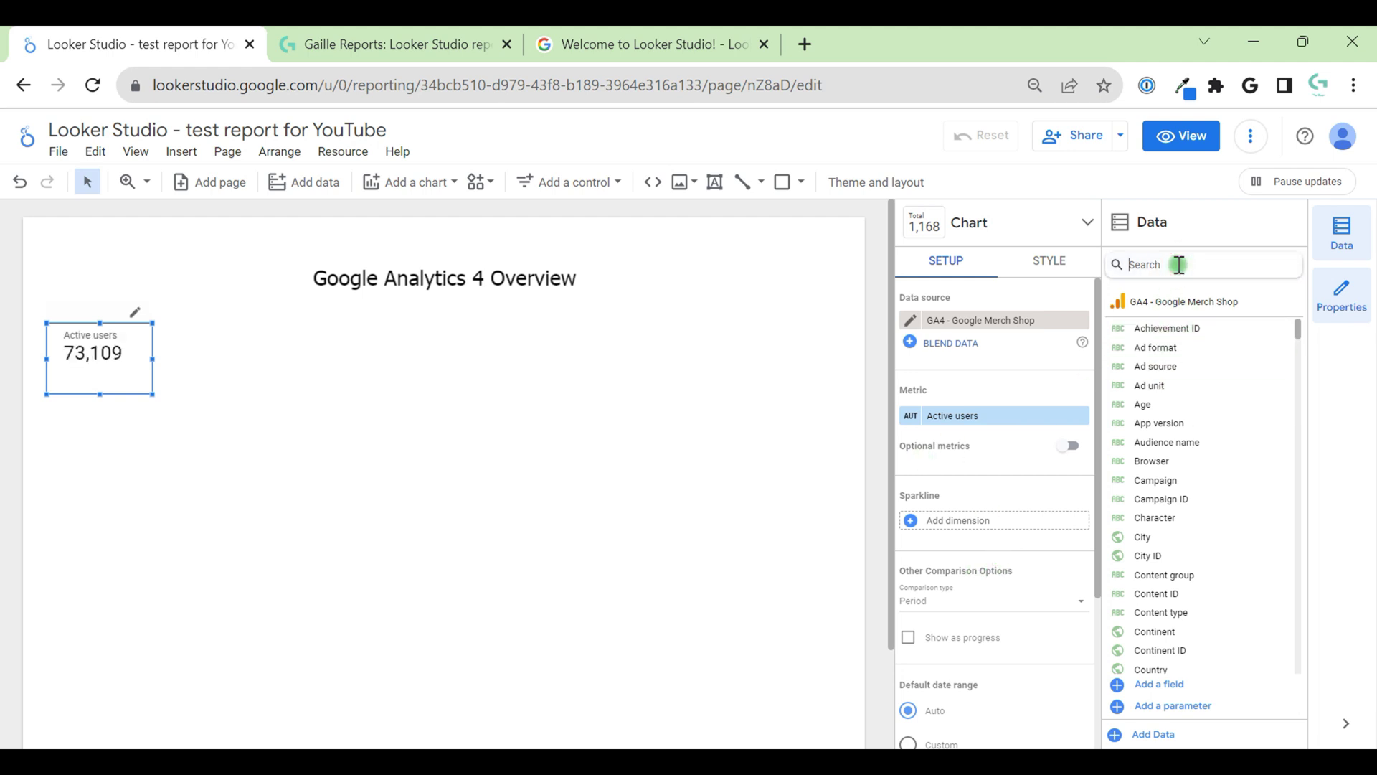
type("user")
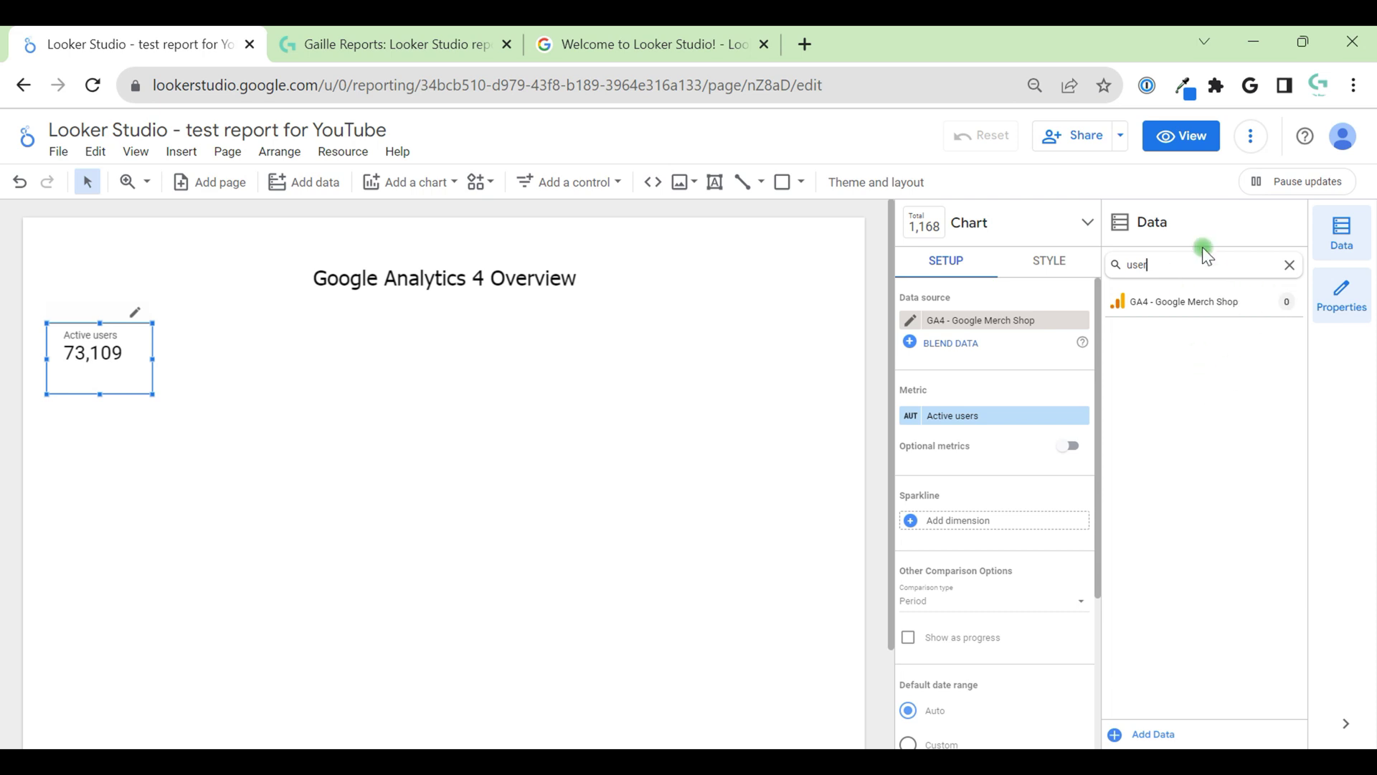
left_click(1157, 268)
double_click(1158, 269)
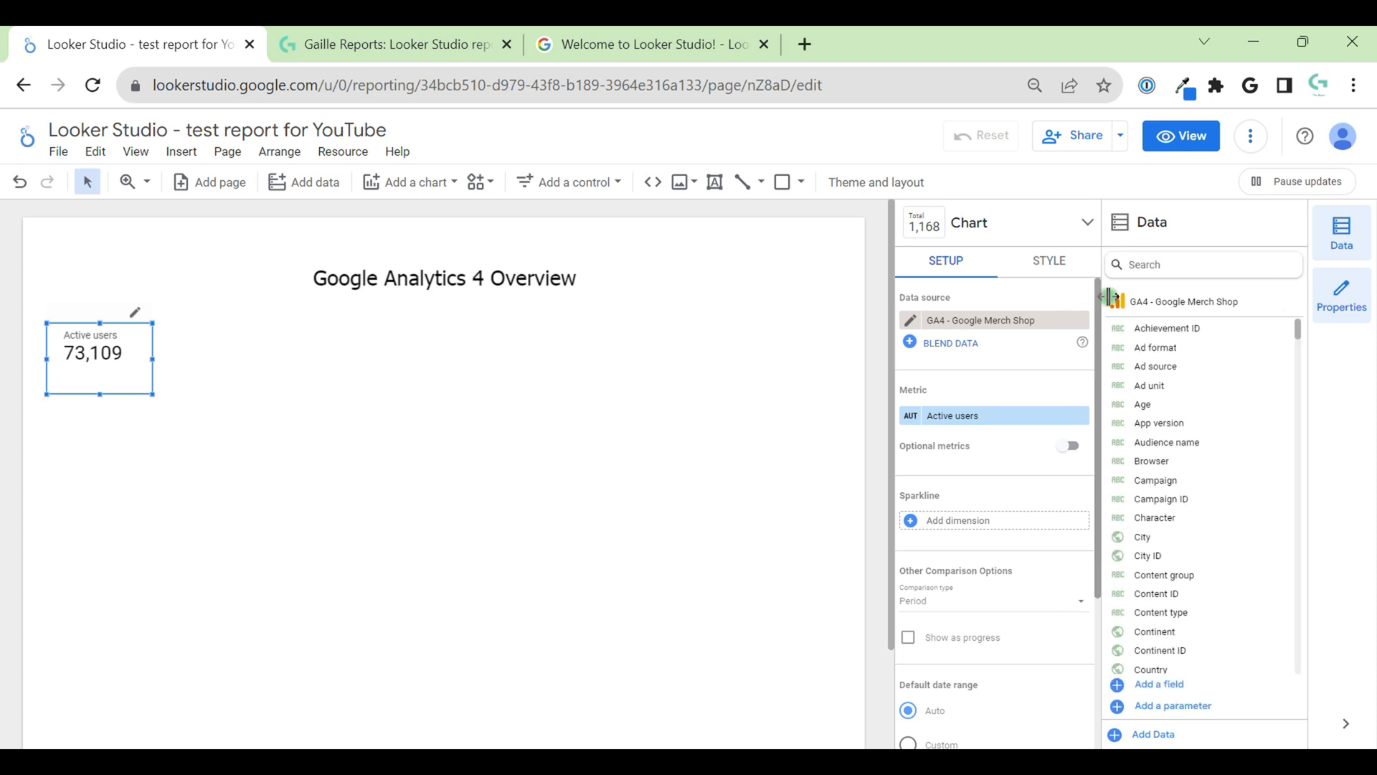
scroll(1205, 422, "down", 2)
scroll(1205, 422, "down", 2)
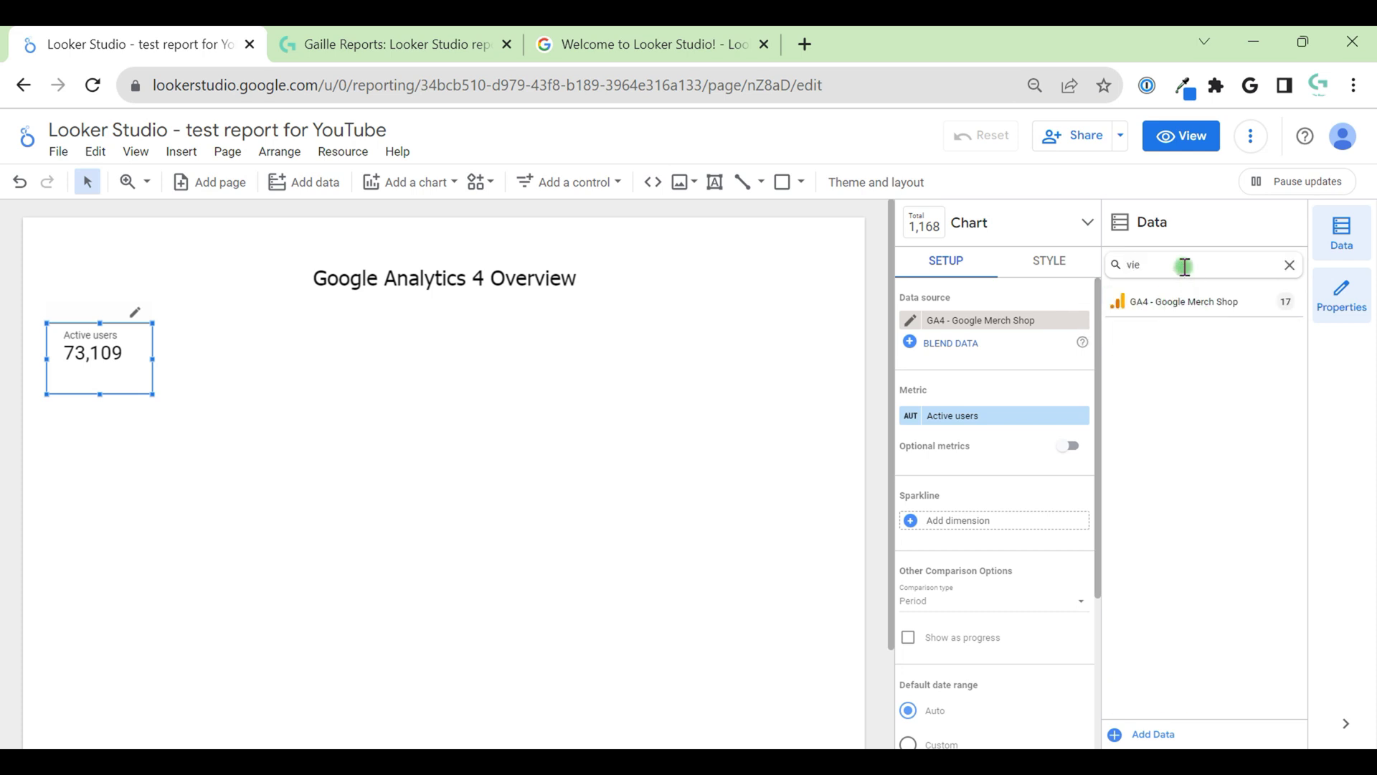
left_click(1264, 294)
type("w")
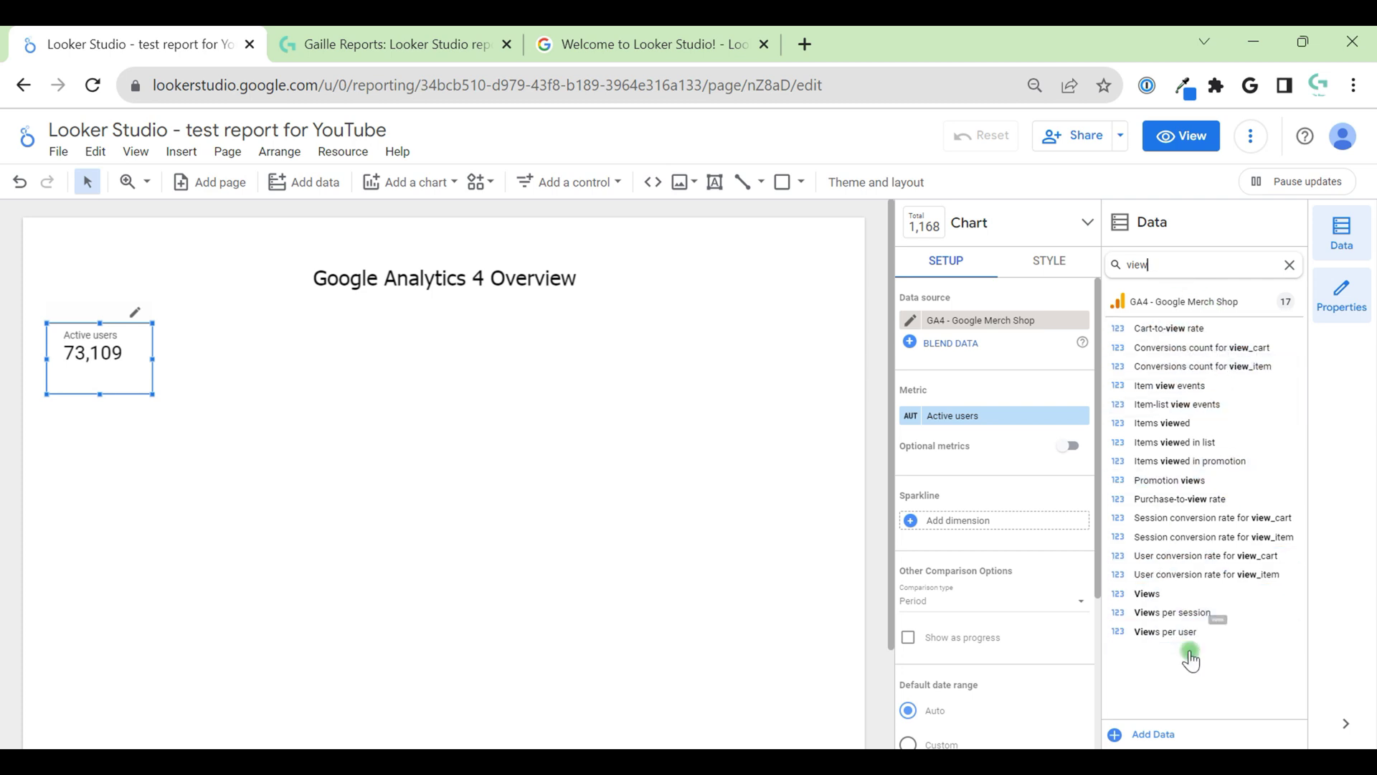
Step: Drag Sessions from the Data panel into the scorecard's metric slot
left_click_drag(1167, 594, 999, 420)
left_click_drag(1180, 277, 1084, 266)
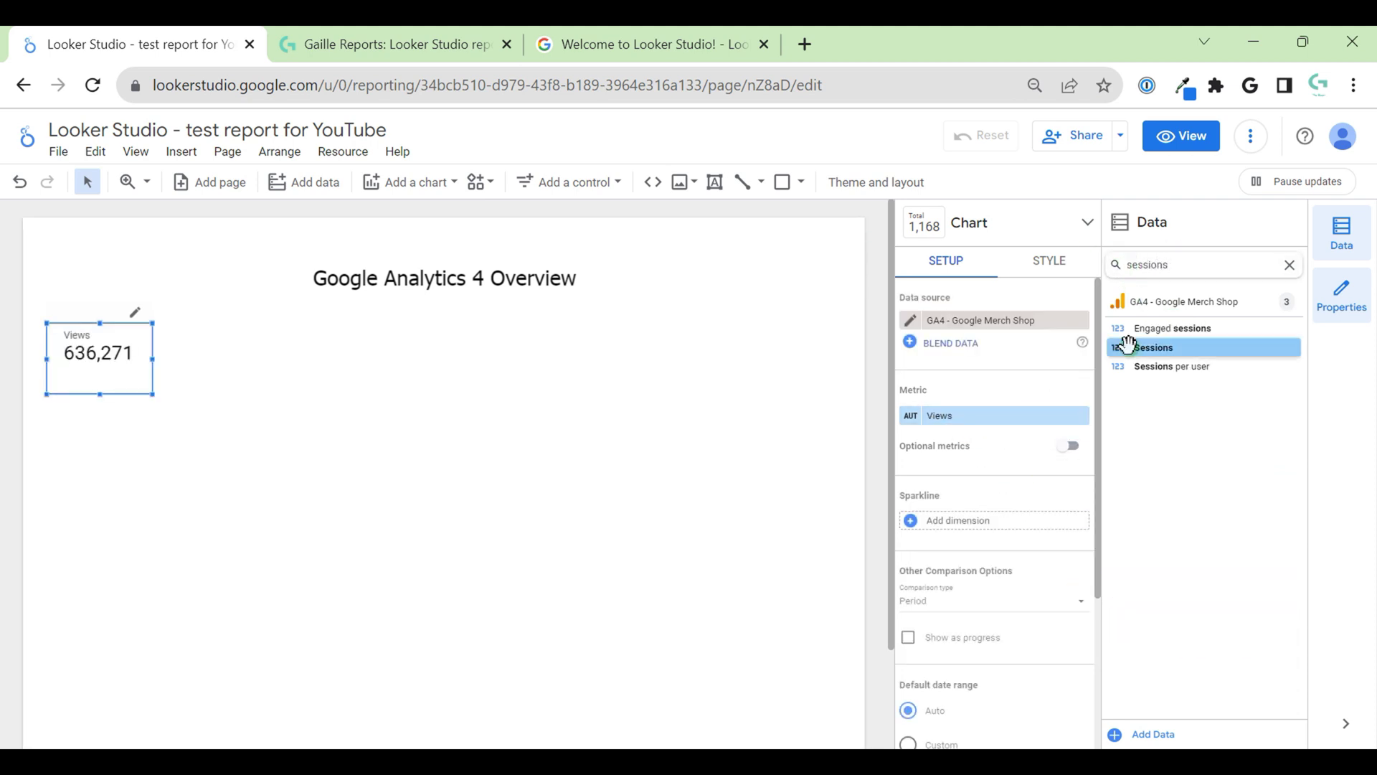
left_click_drag(1159, 349, 1002, 413)
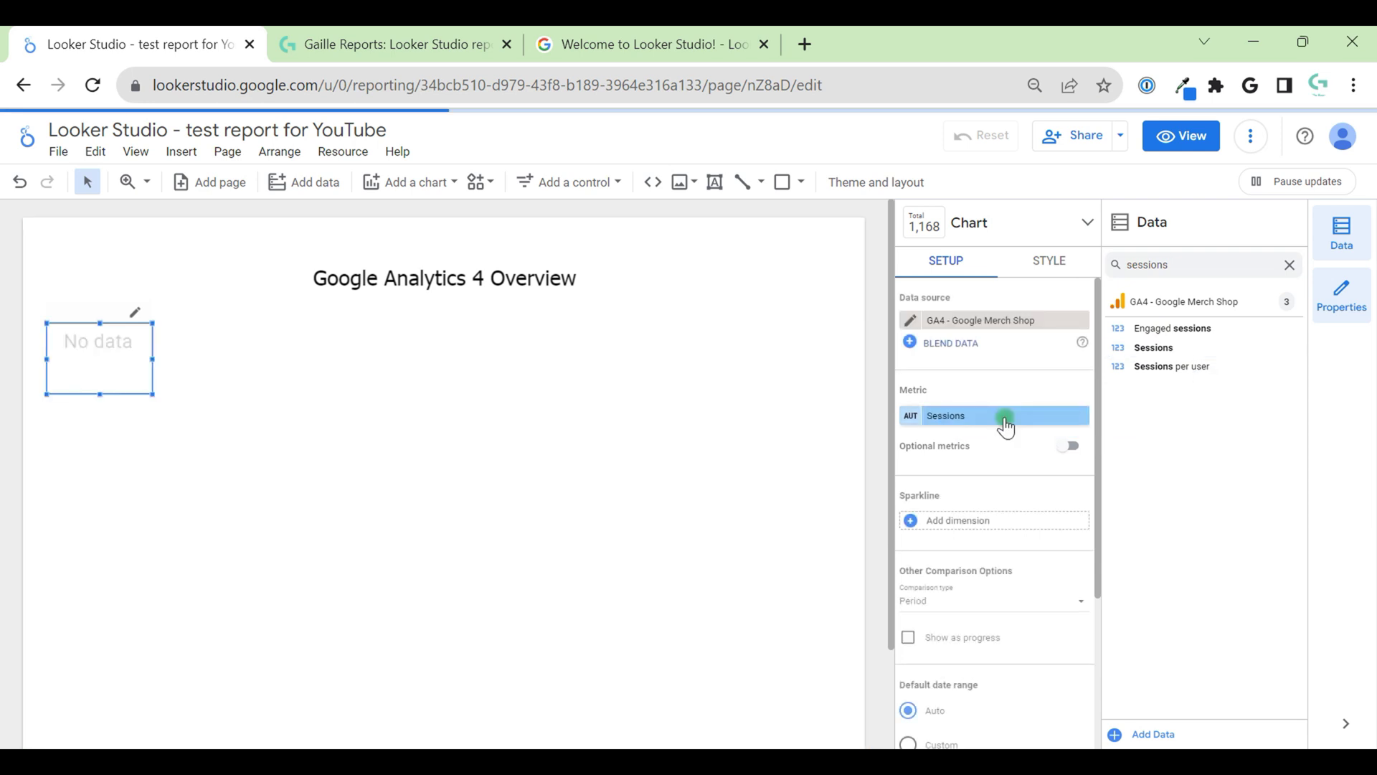
Step: Add a Date sparkline beneath the scorecard's 99,158 sessions figure
left_click(954, 518)
left_click(992, 548)
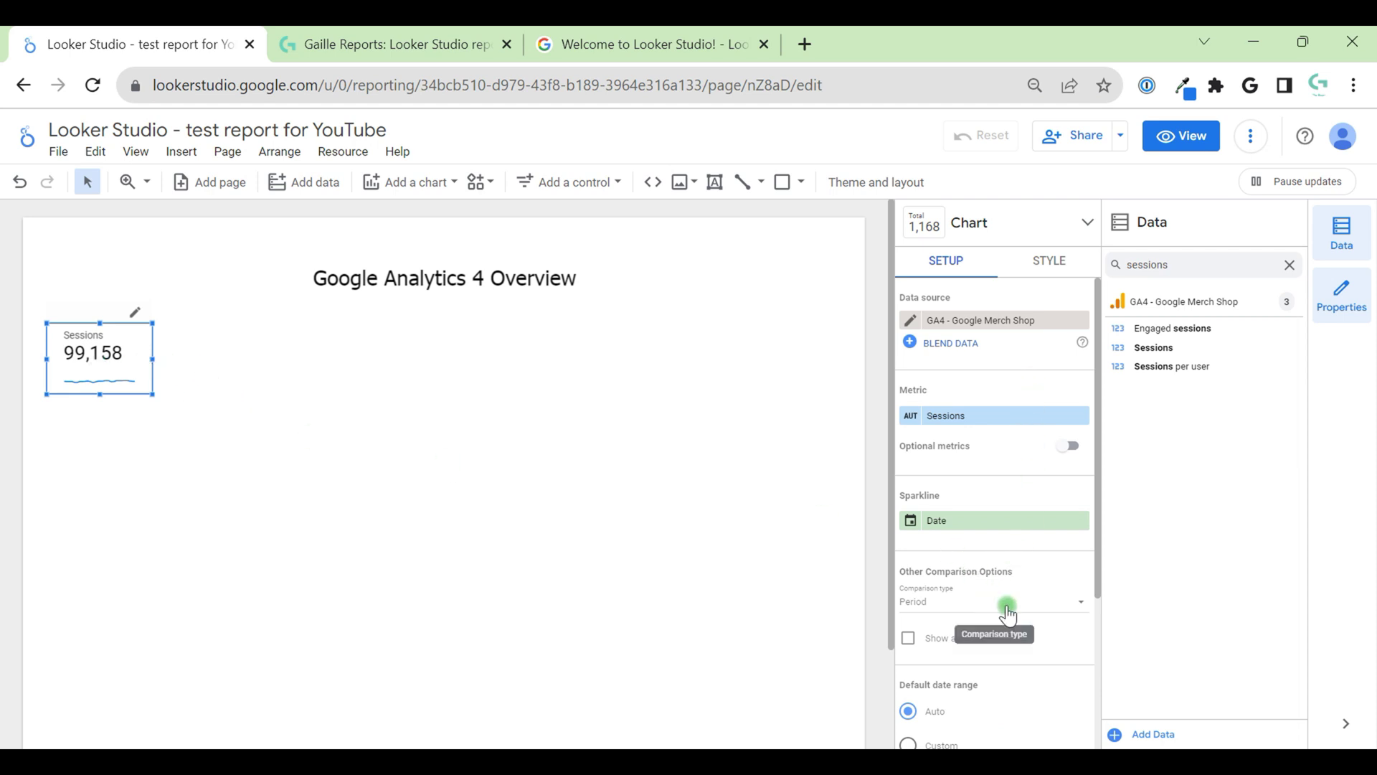
scroll(961, 574, "down", 1)
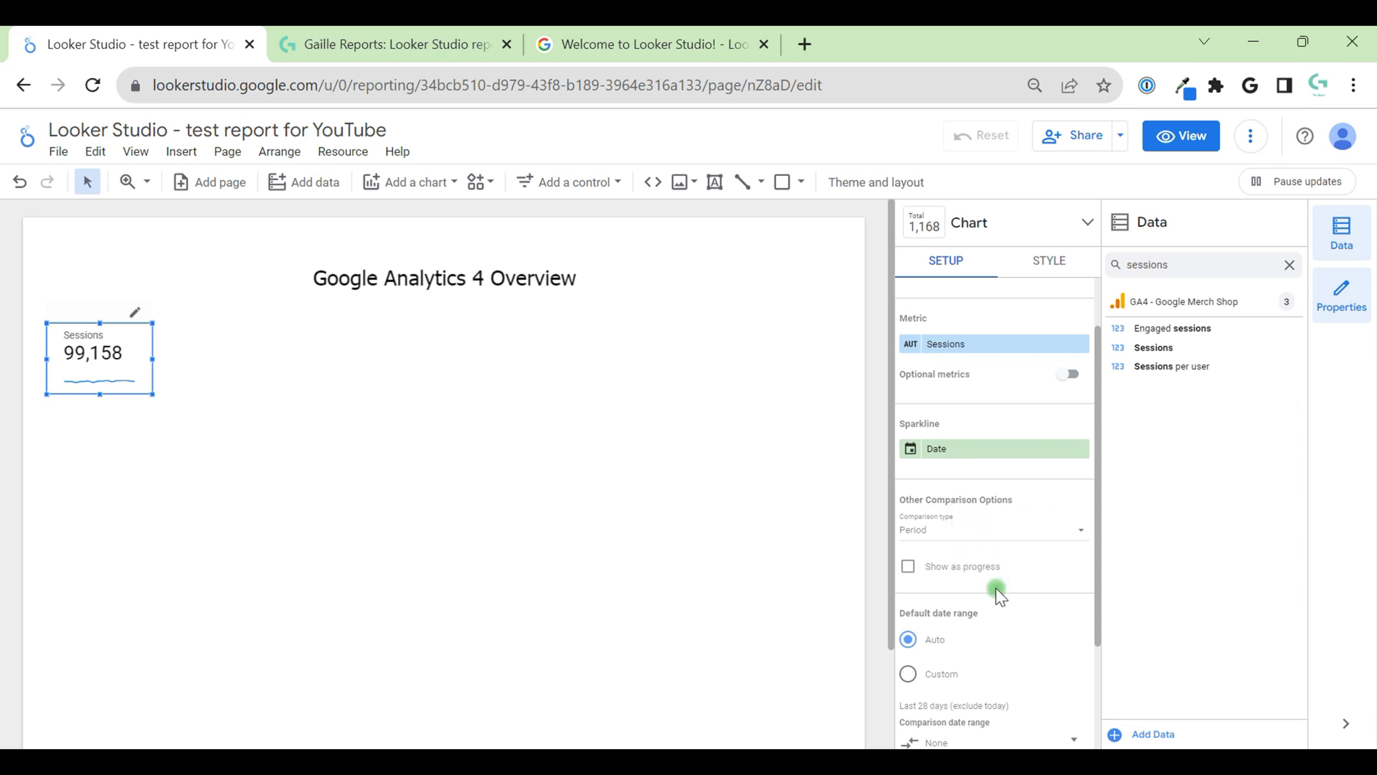
scroll(996, 588, "down", 2)
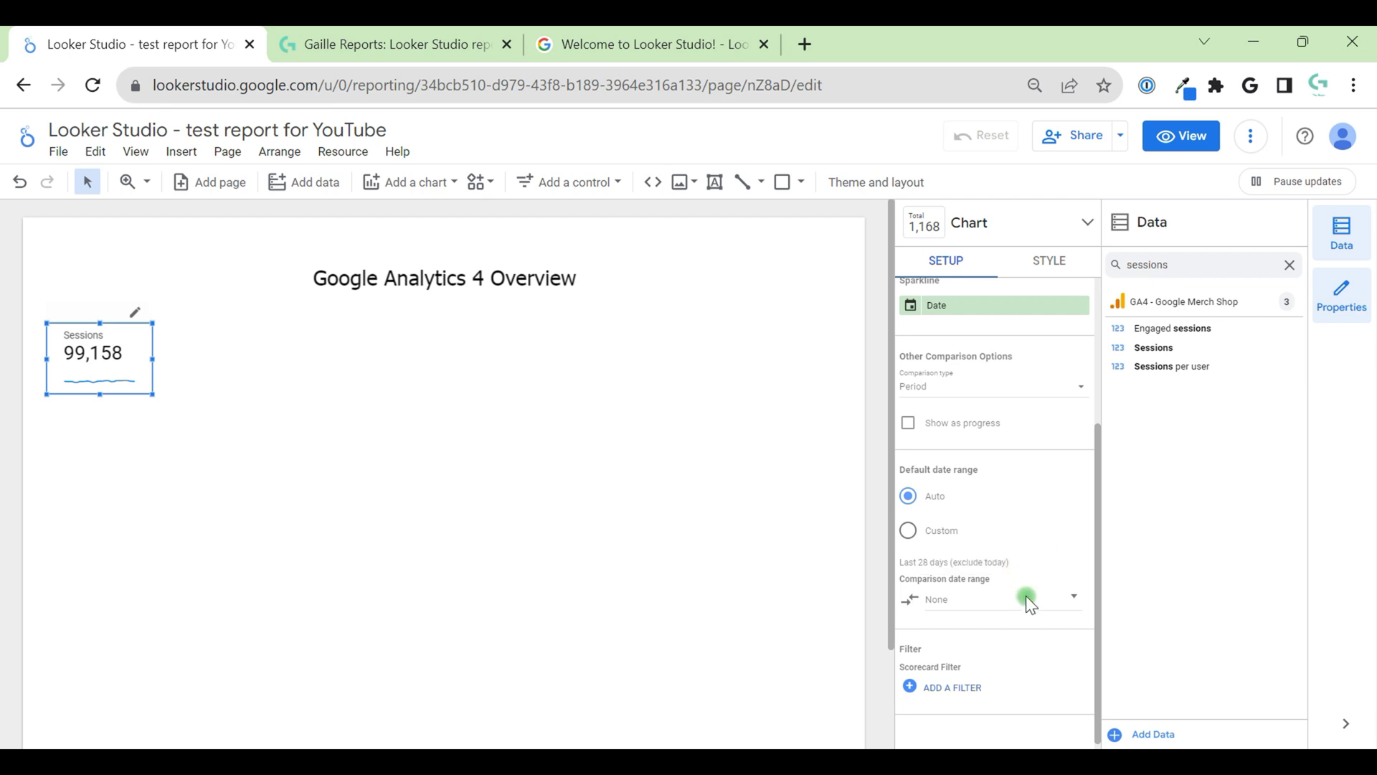
Step: Set the scorecard's comparison date range to Previous period
left_click(990, 608)
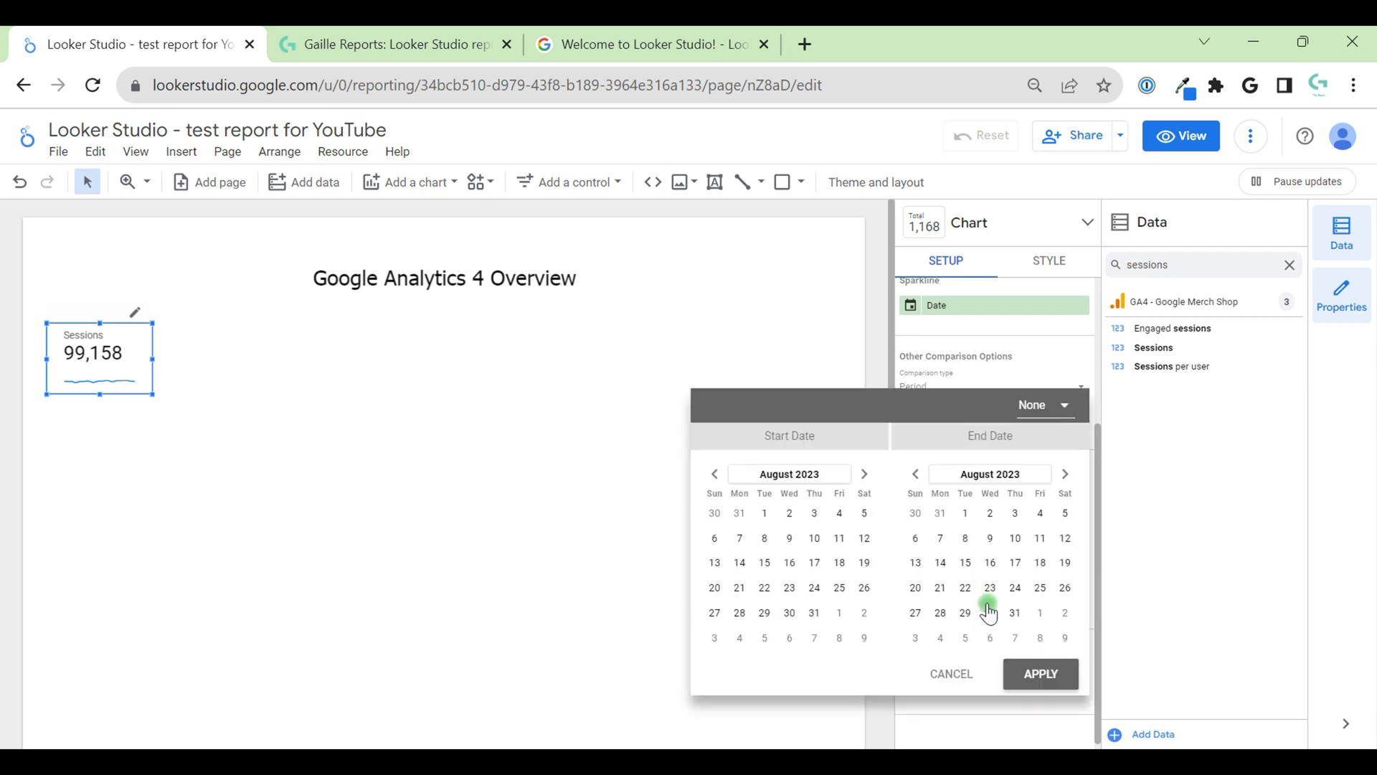
left_click(1067, 405)
left_click(1061, 325)
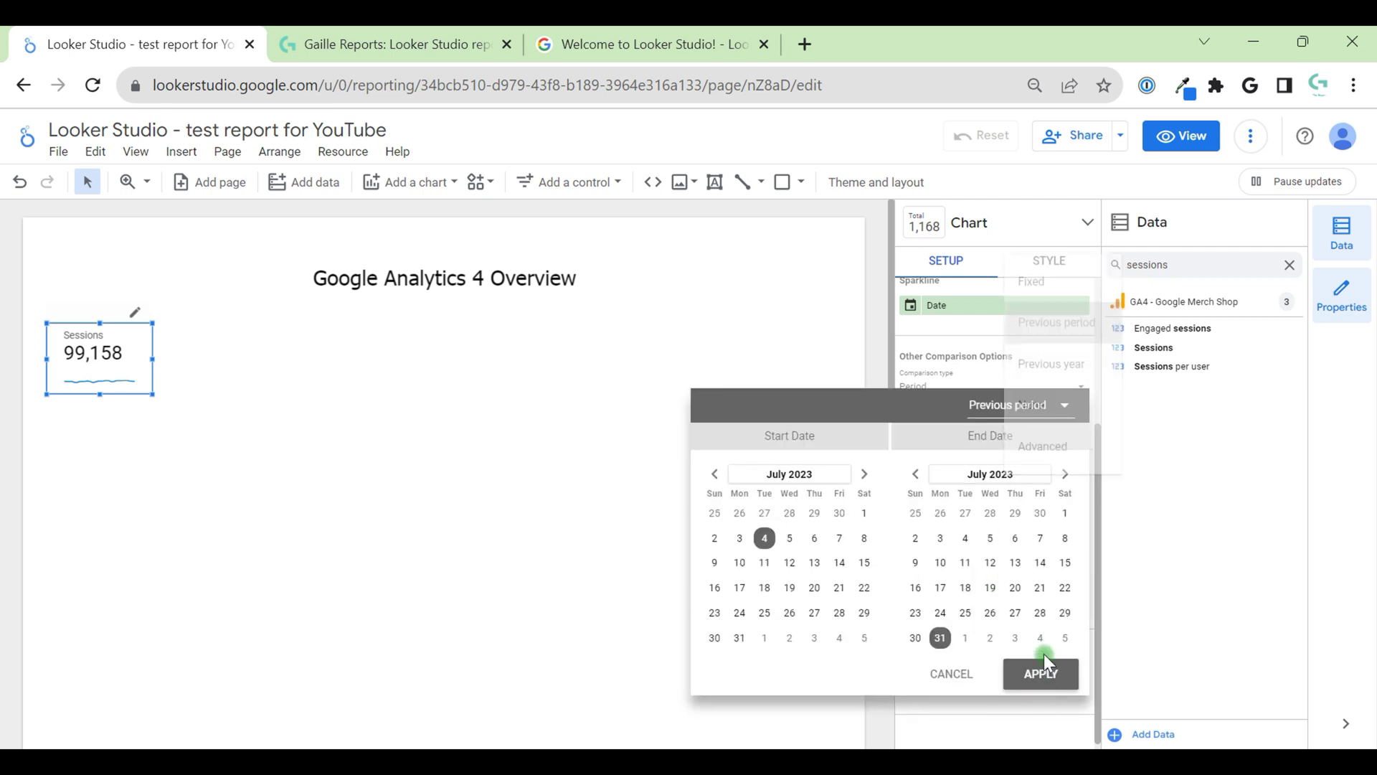
left_click(1040, 673)
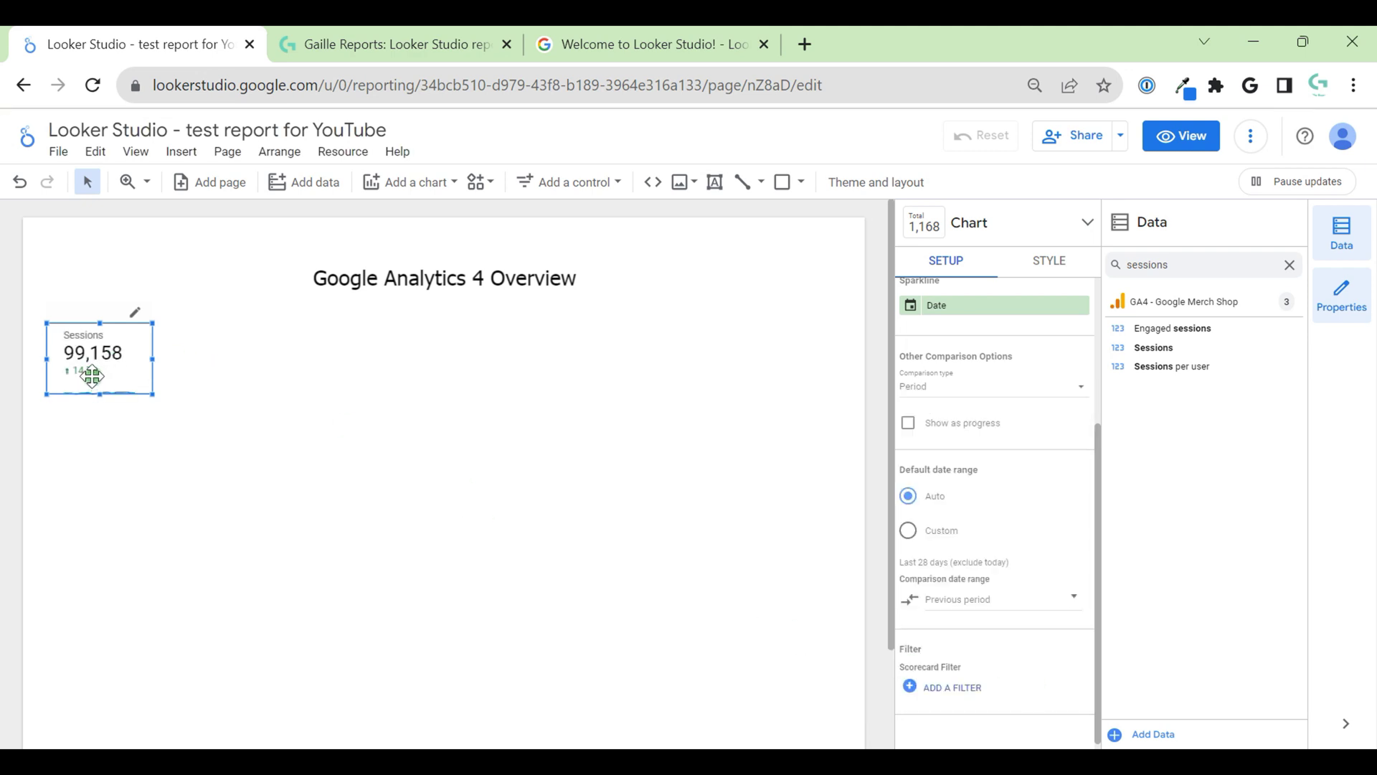
Step: Enlarge the Sessions scorecard taller and wider so its sparkline appears under 99,158
left_click_drag(100, 393, 101, 415)
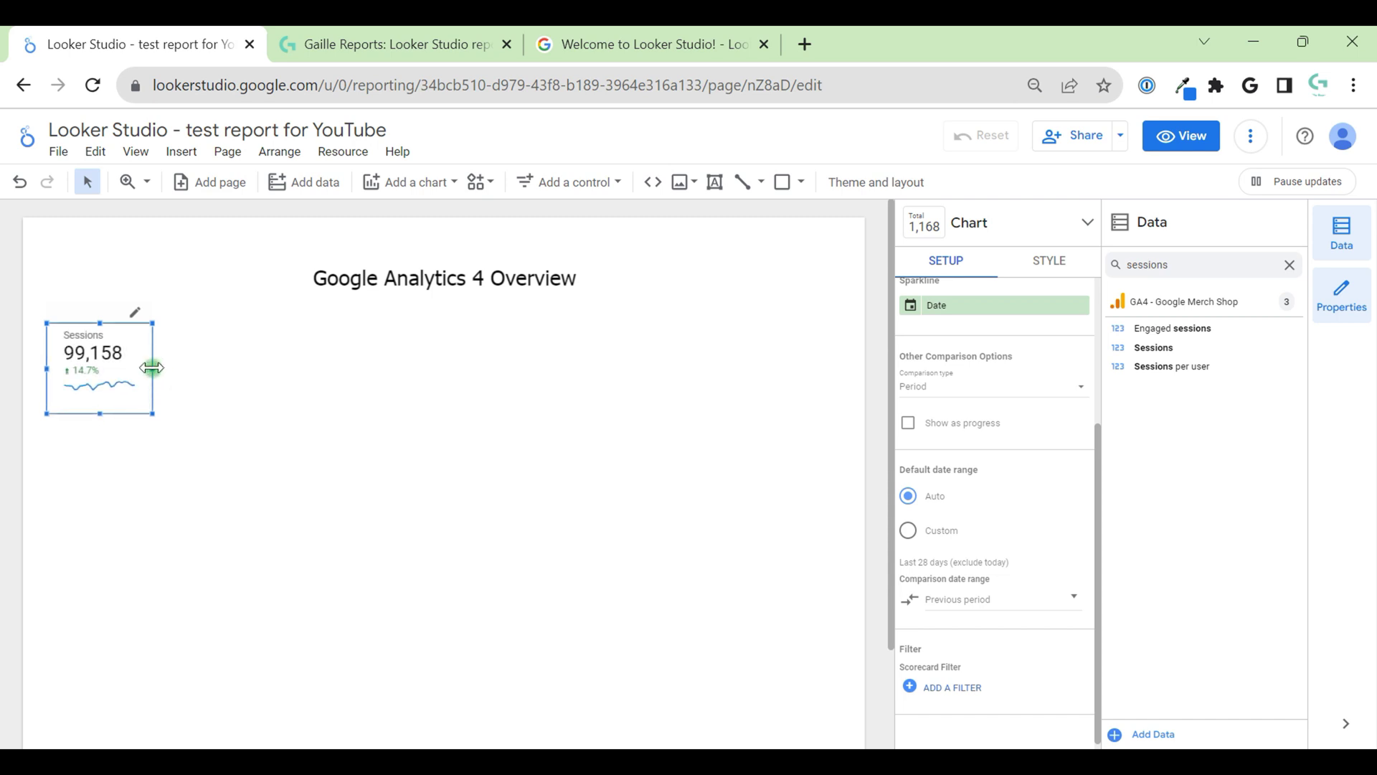
mouse_move(152, 370)
left_mouse_down()
mouse_move(183, 371)
mouse_move(183, 331)
mouse_move(170, 334)
left_mouse_up()
left_click(941, 259)
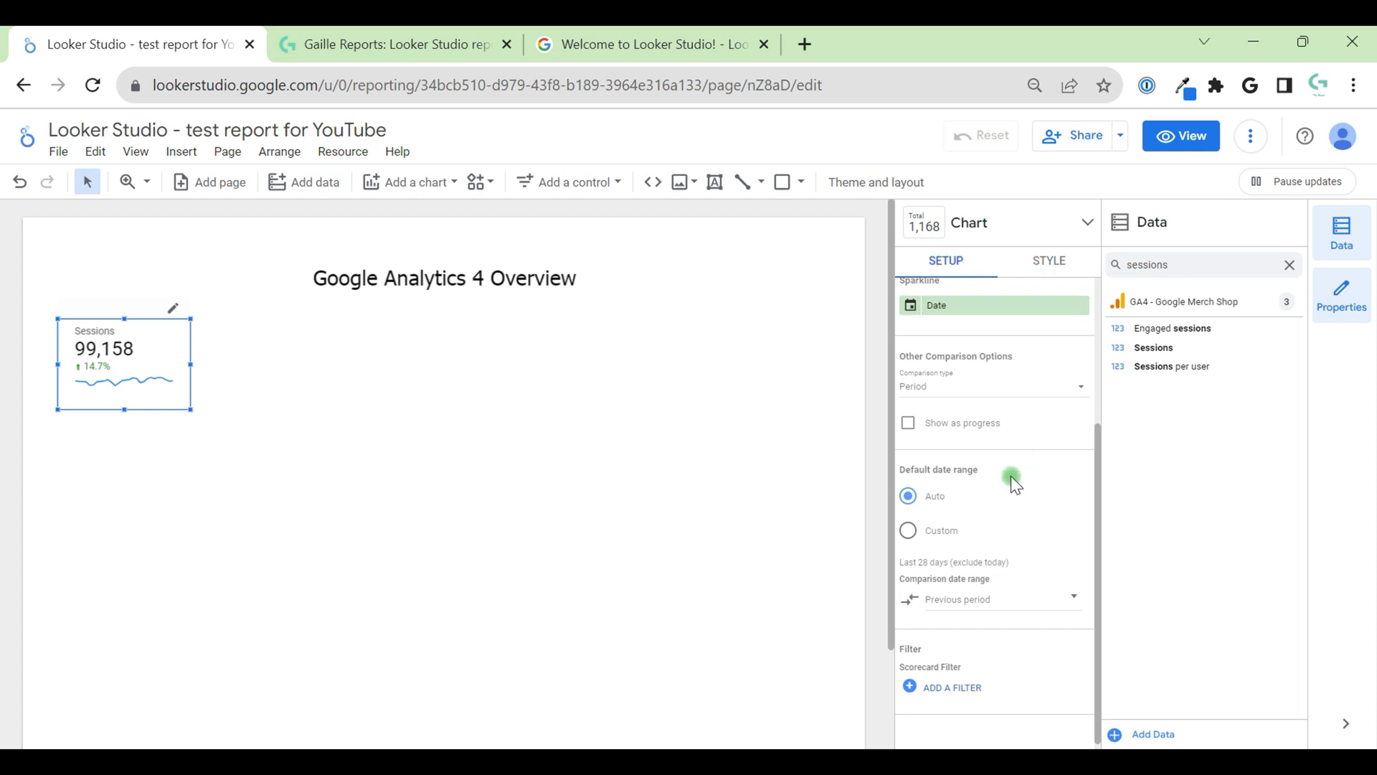
scroll(1010, 480, "up", 3)
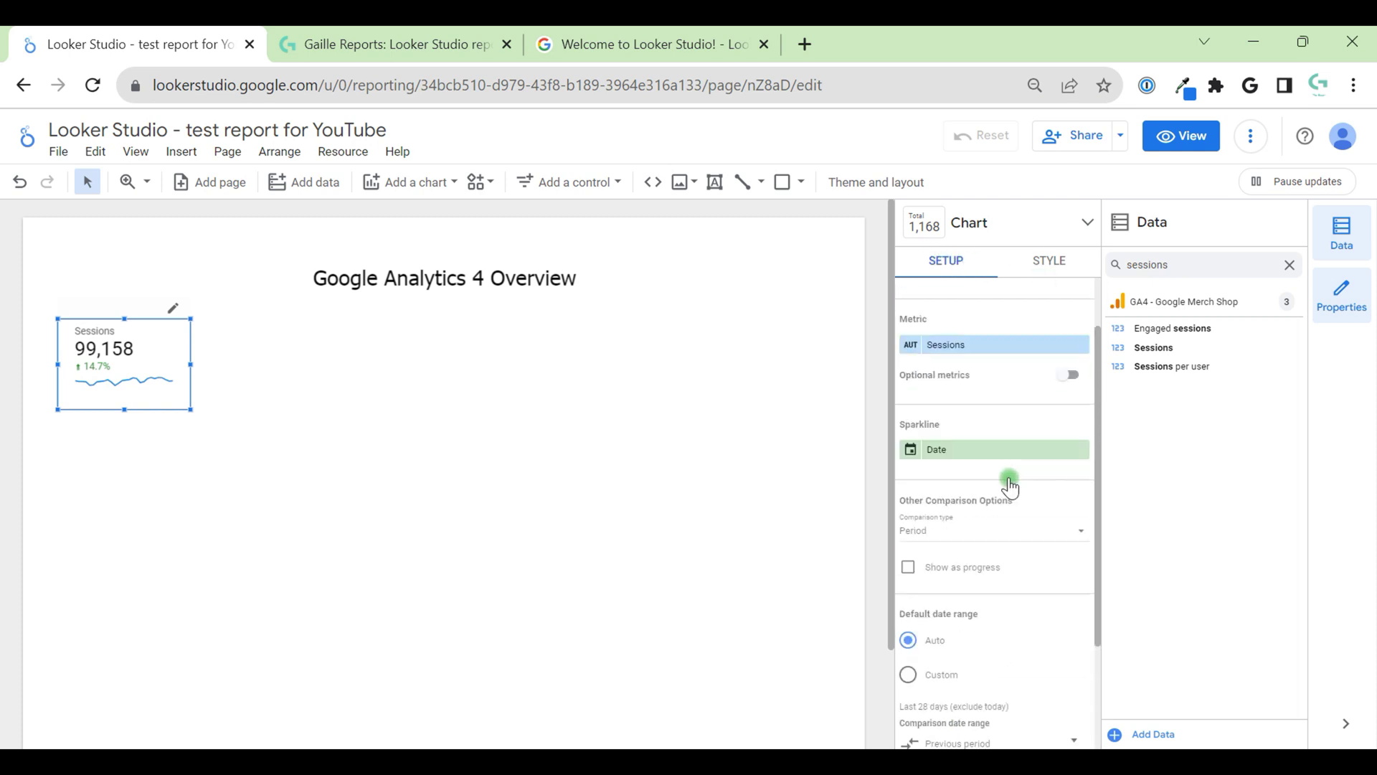
Step: In Style, keep compact numbers off and comparison precision on auto, and hide the comparison label
left_click(1048, 261)
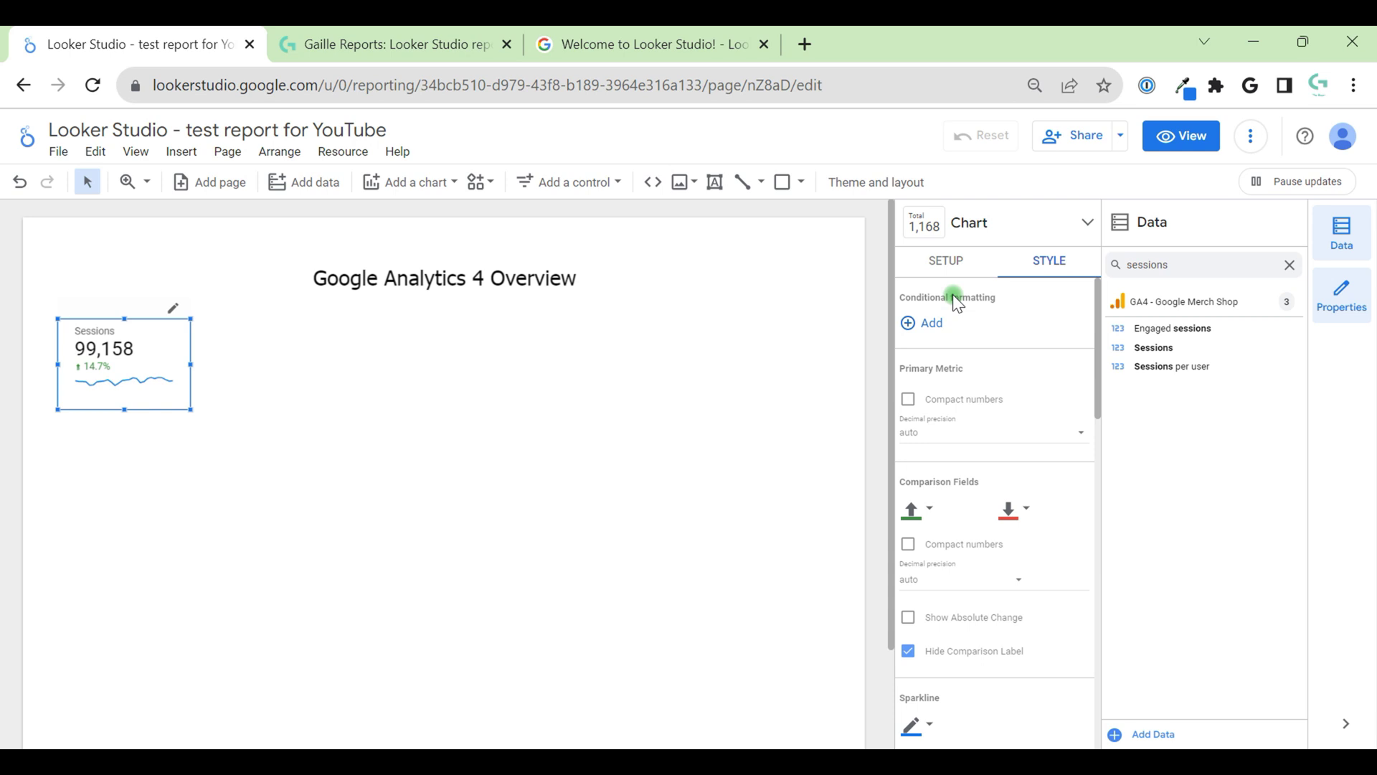
left_click(978, 399)
left_click(977, 400)
left_click(944, 583)
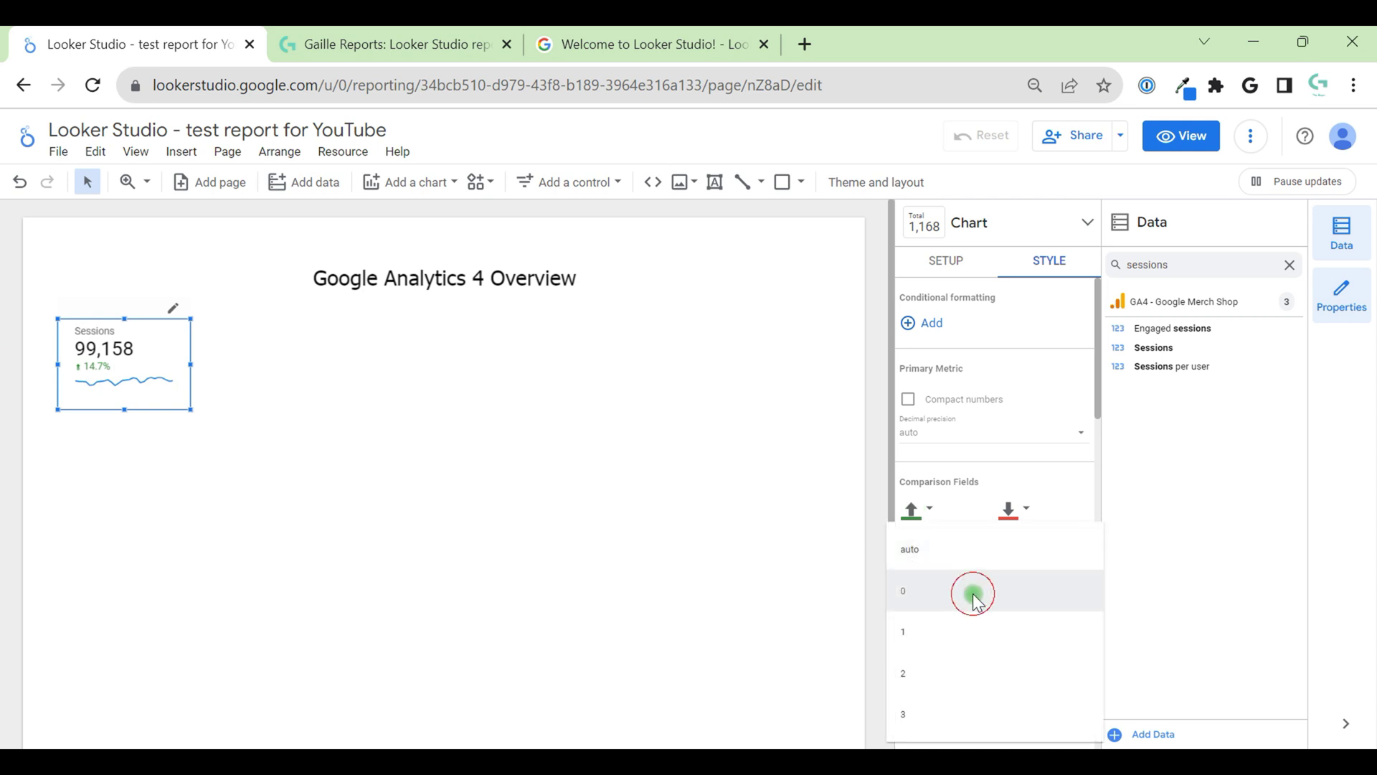
left_click(973, 596)
left_click(954, 574)
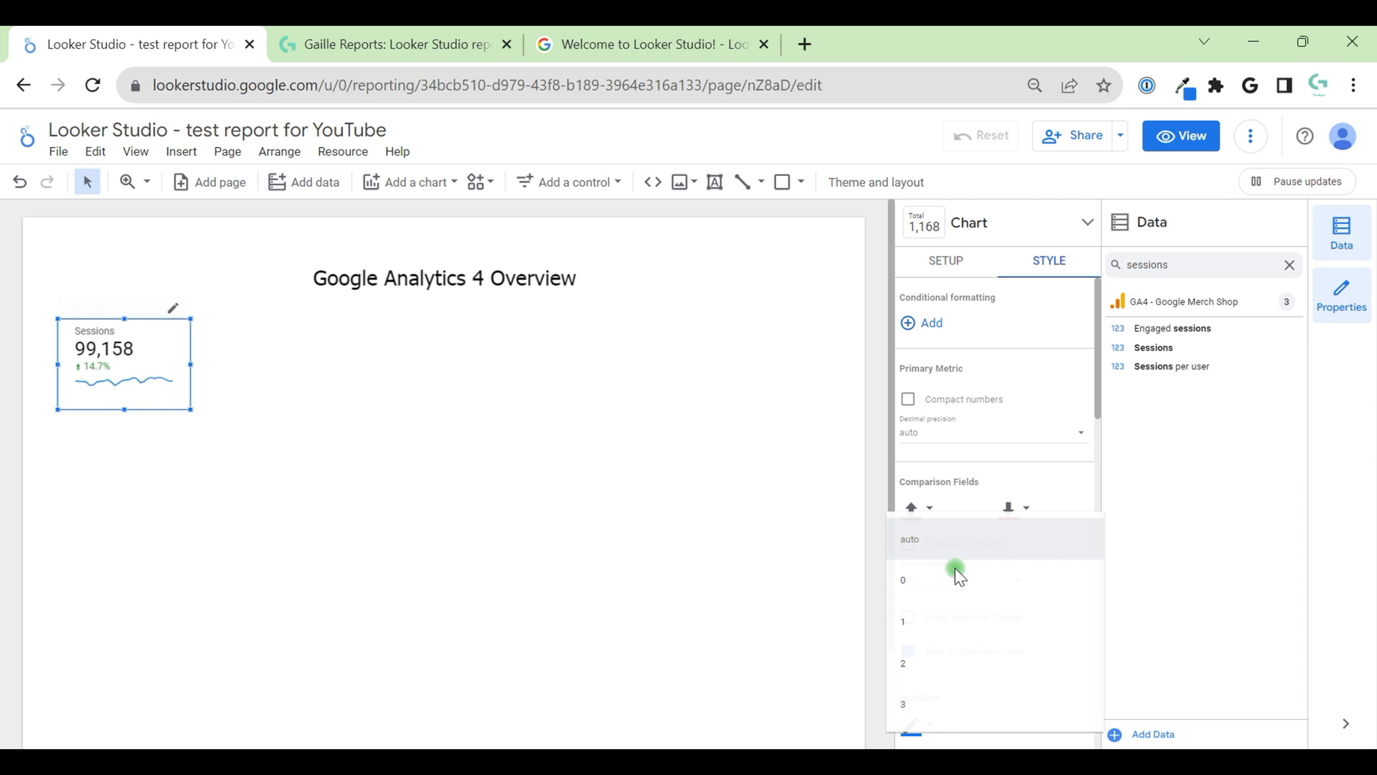
left_click(954, 568)
scroll(1072, 577, "down", 2)
left_click(972, 510)
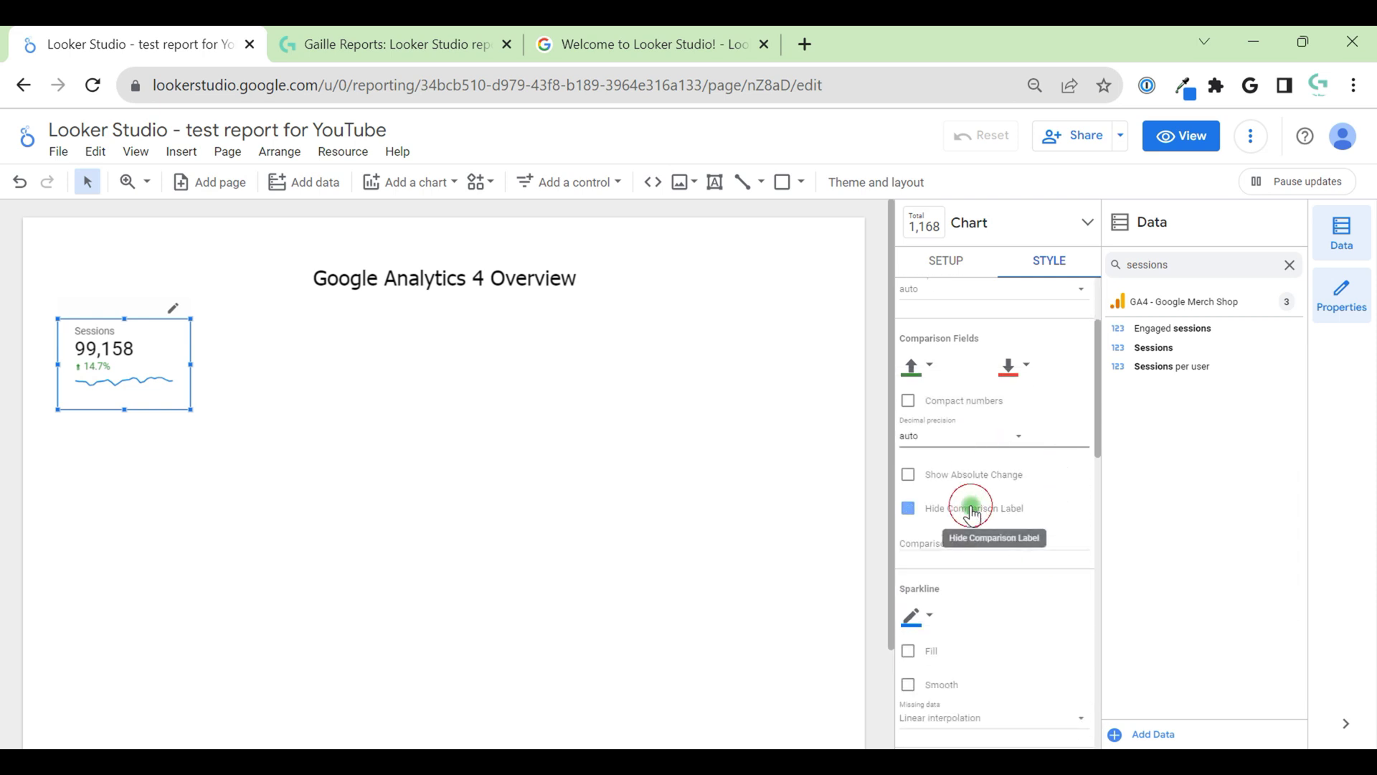
left_click(969, 476)
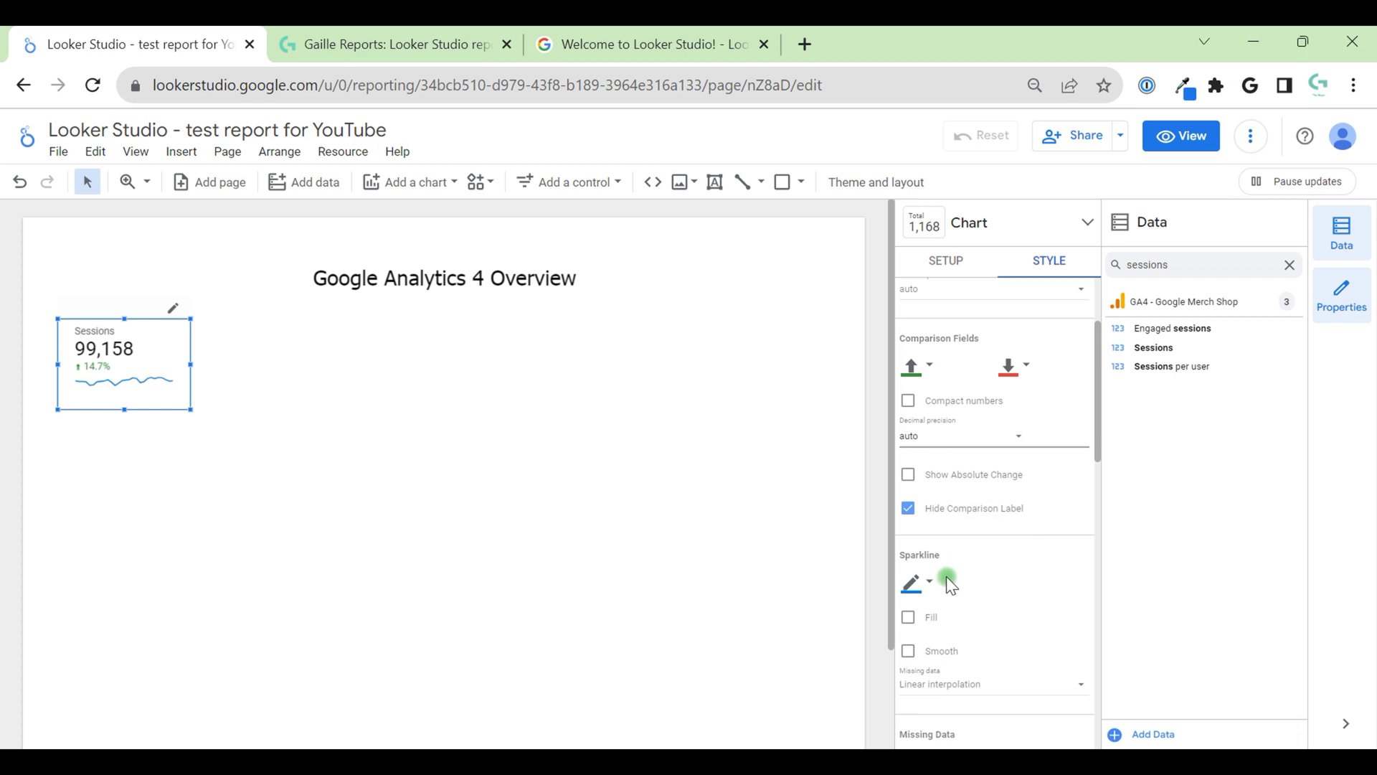
Step: Turn on Sparkline Fill for the Sessions scorecard
left_click(924, 586)
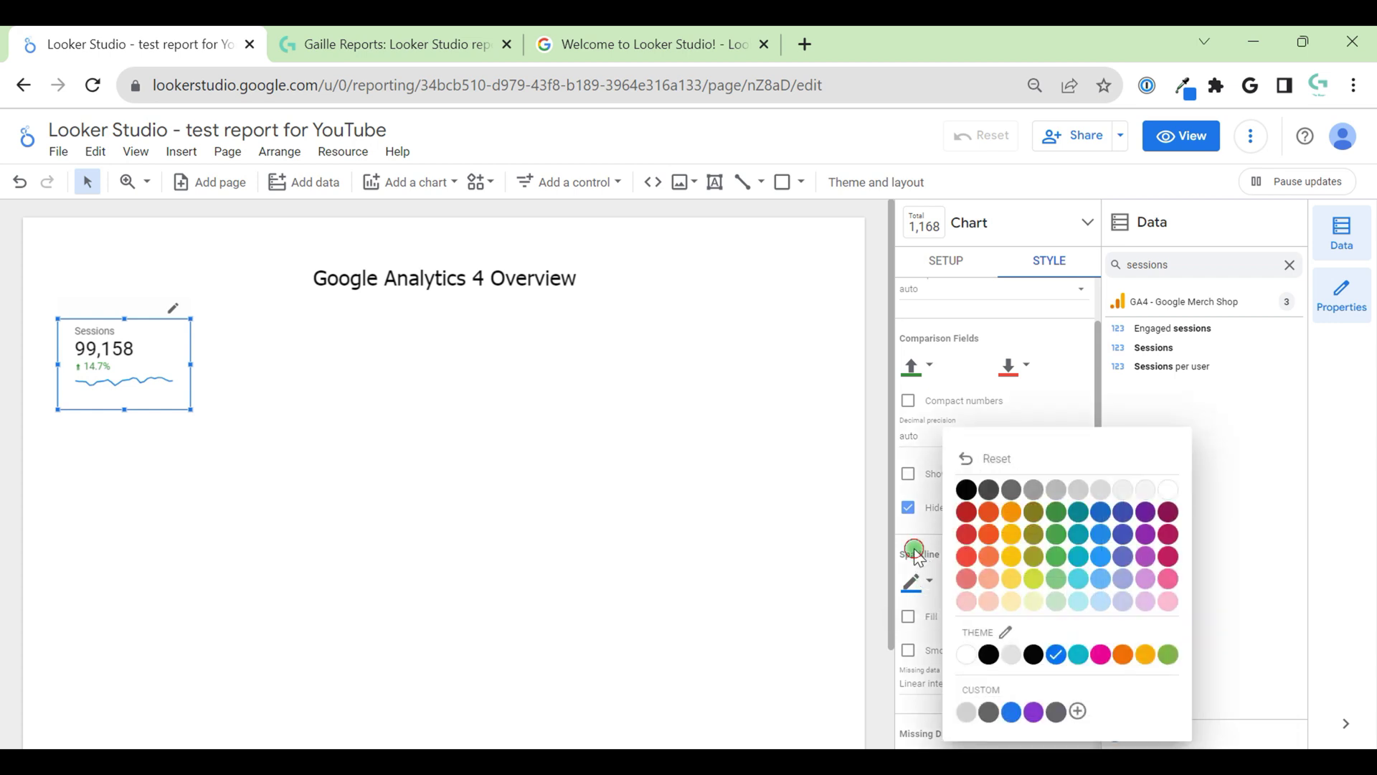
left_click(960, 617)
left_click(926, 618)
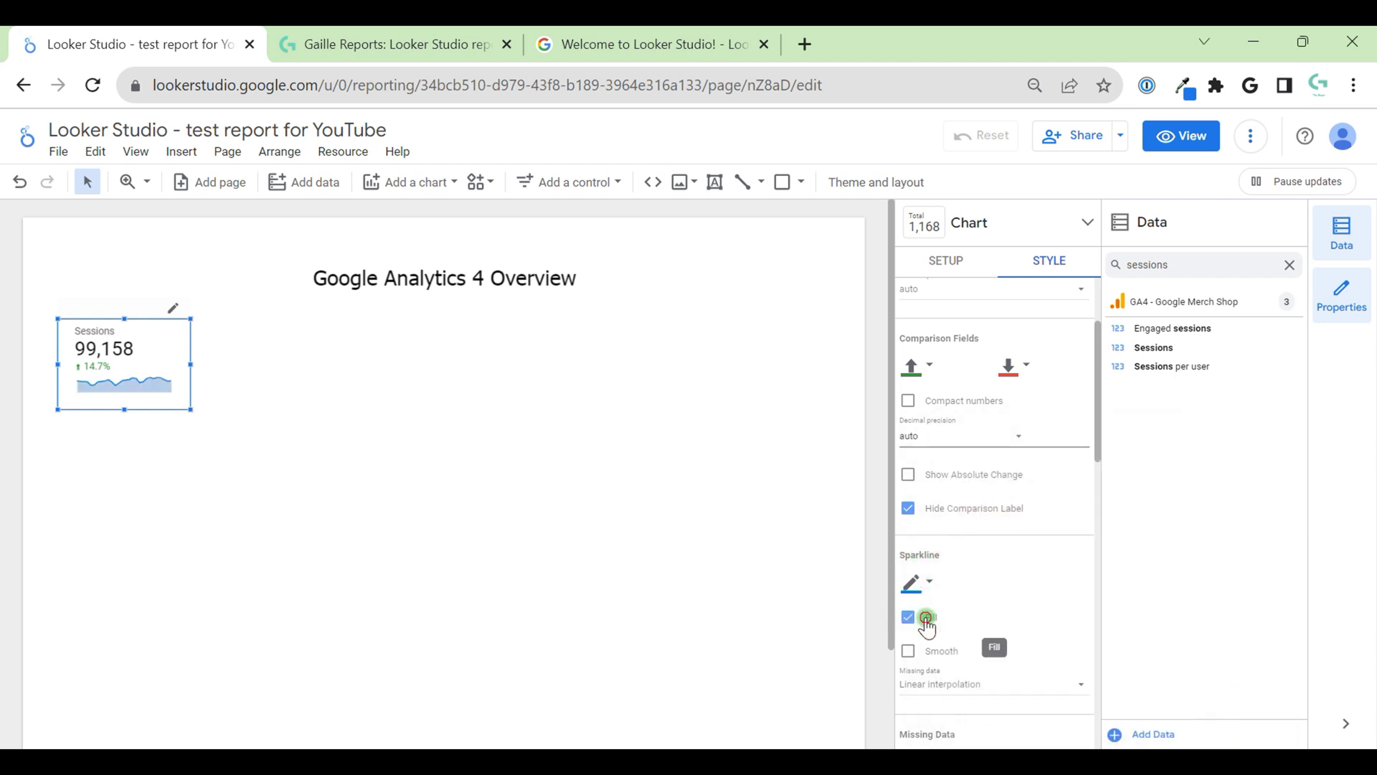
left_click(926, 619)
left_click(918, 654)
left_click(910, 616)
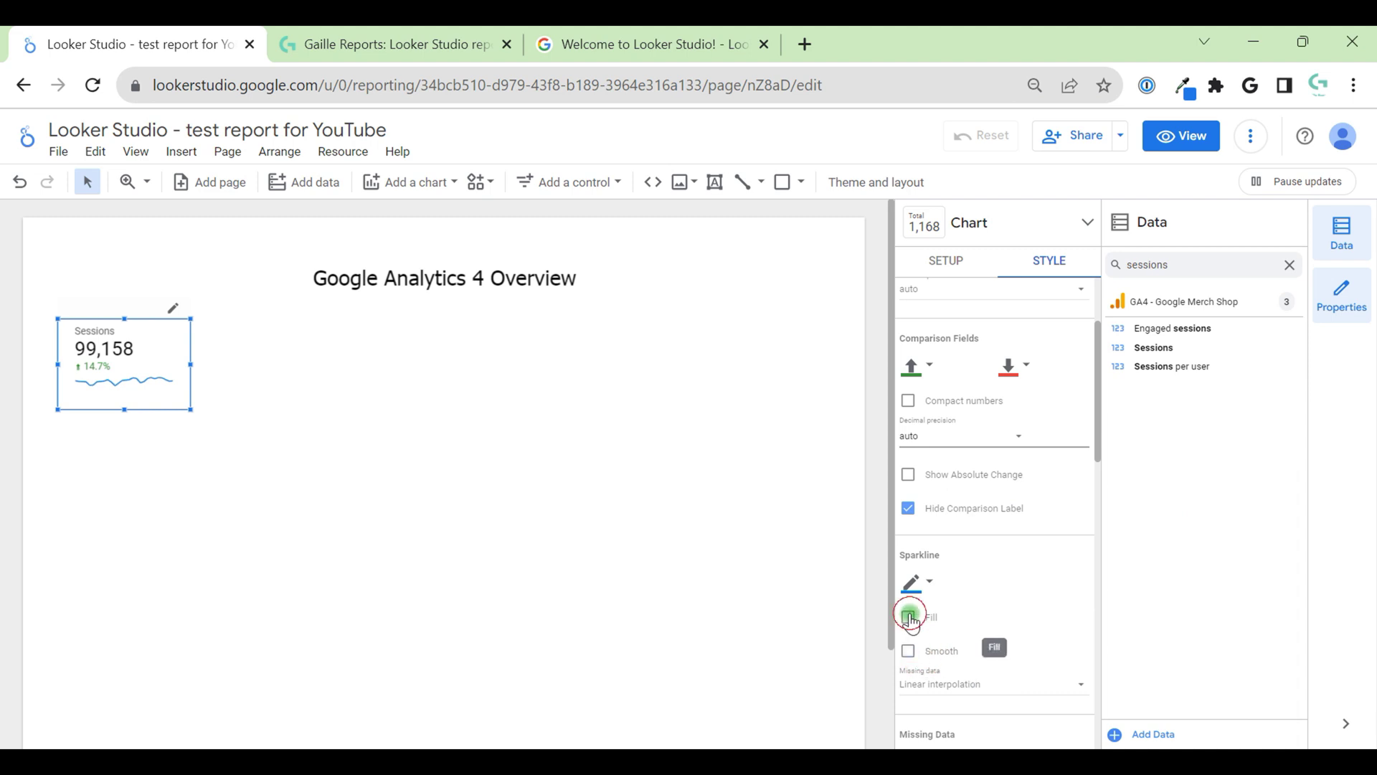
scroll(1069, 635, "down", 3)
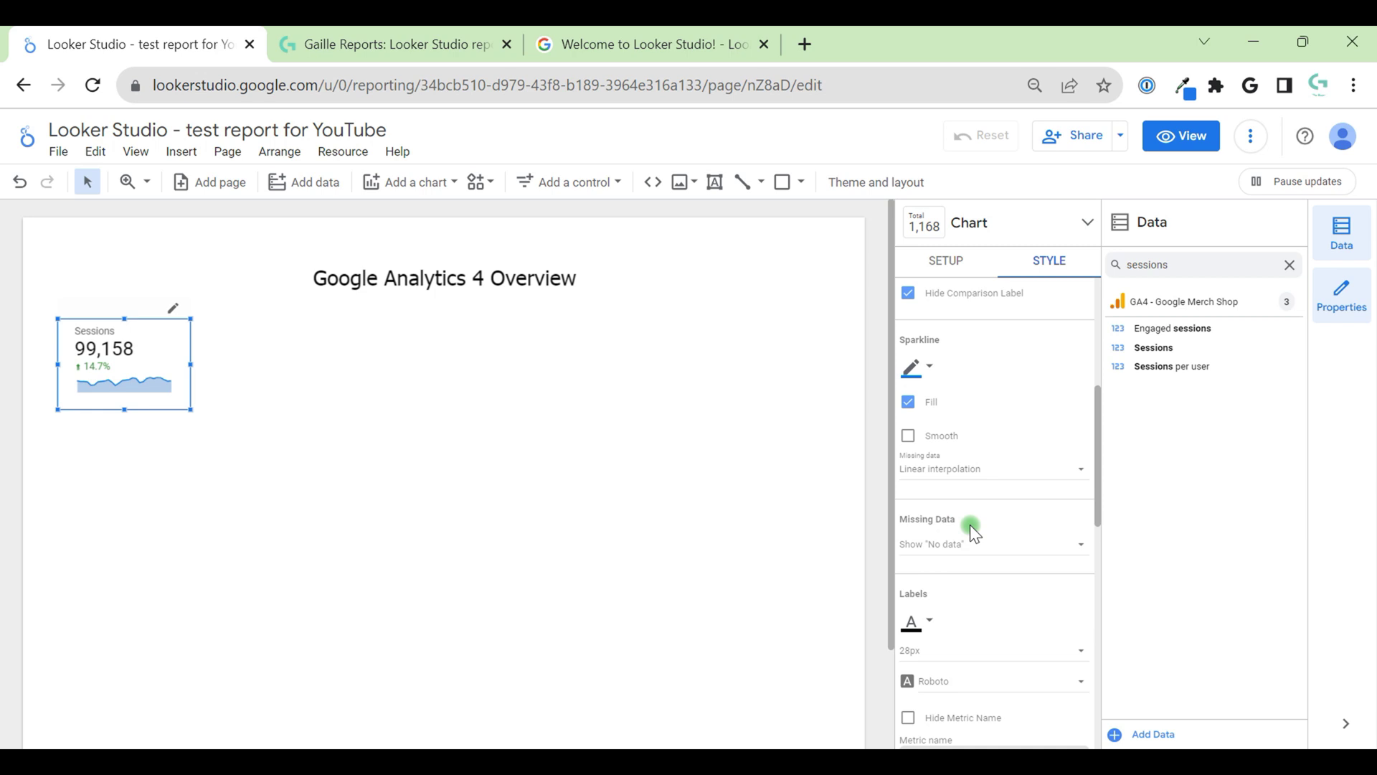
scroll(1033, 612, "down", 3)
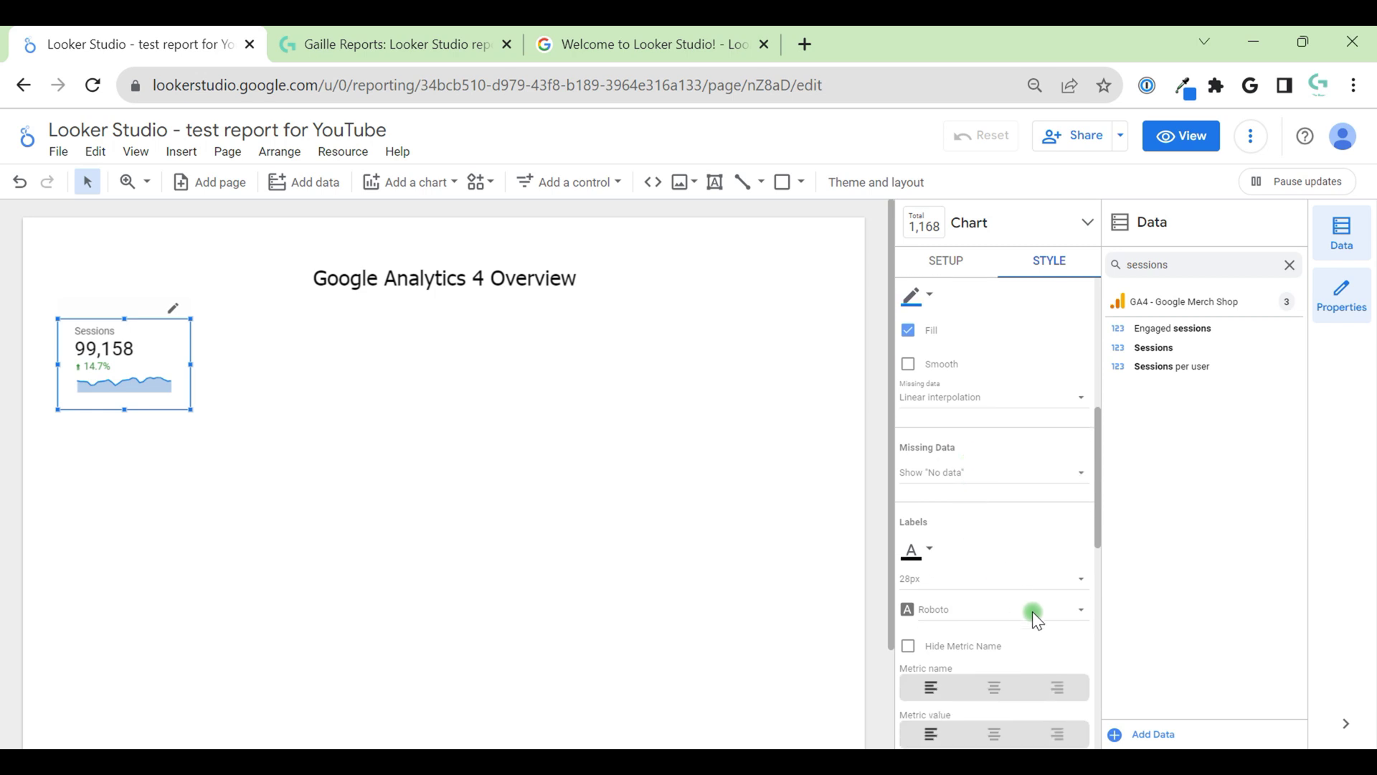
Step: Center-align the metric name, value and comparison percentage
left_click(1005, 560)
left_click(1001, 592)
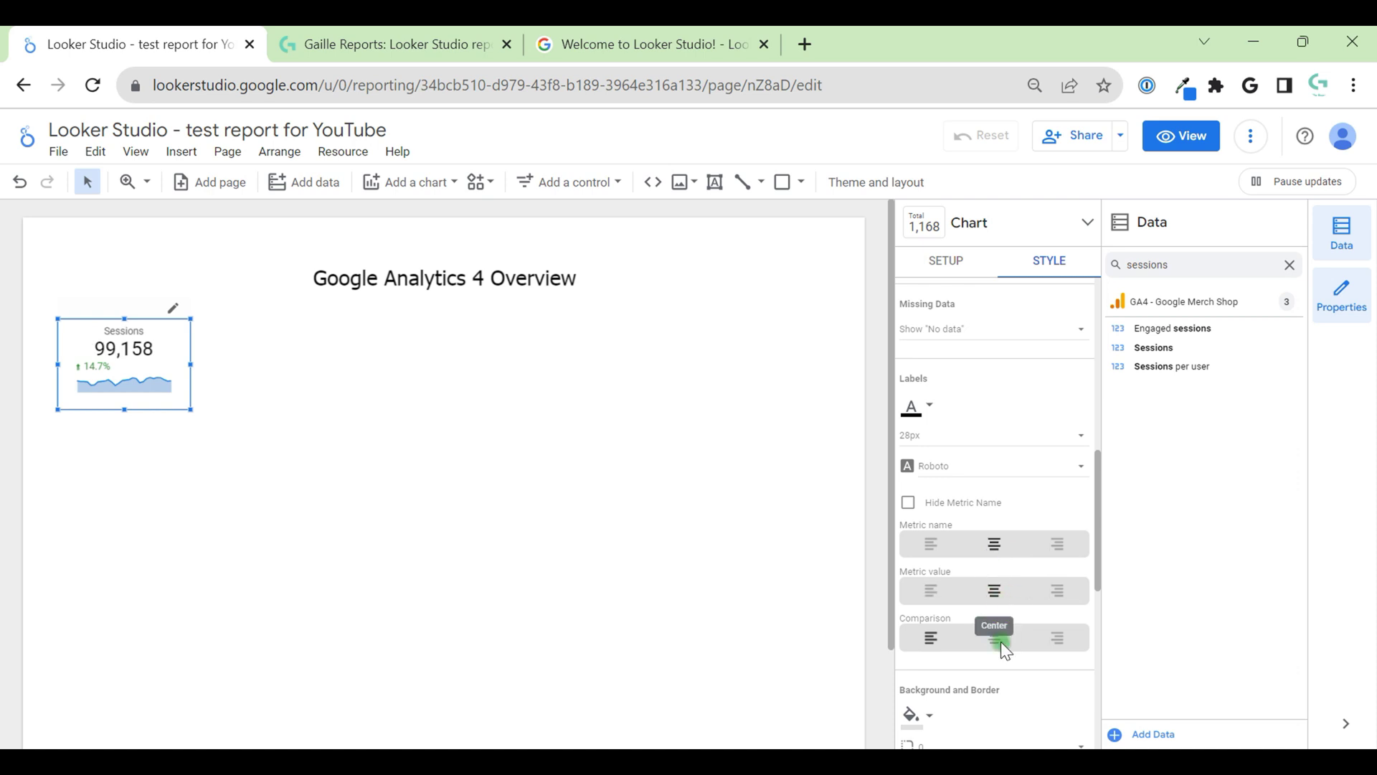
left_click(1004, 642)
scroll(1003, 645, "down", 3)
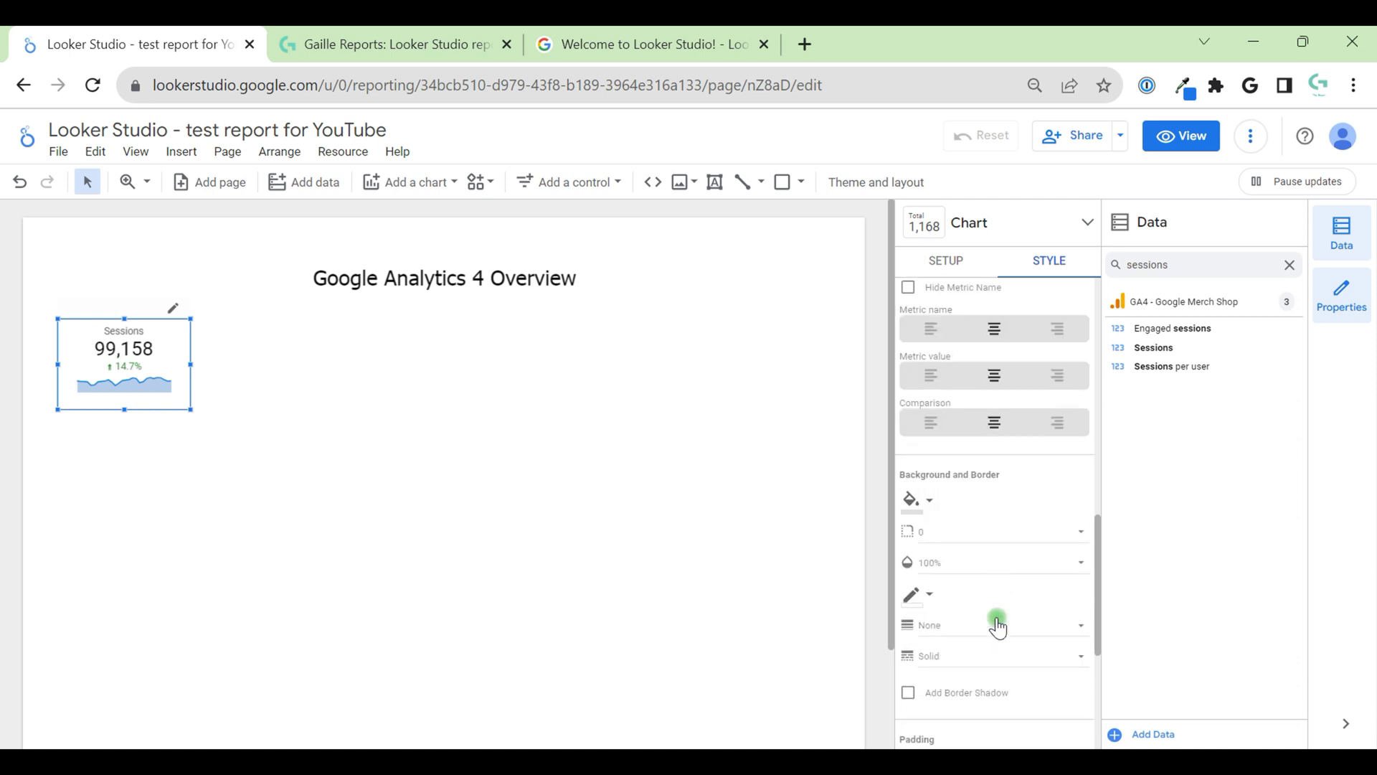
scroll(969, 531, "down", 4)
scroll(961, 495, "up", 3)
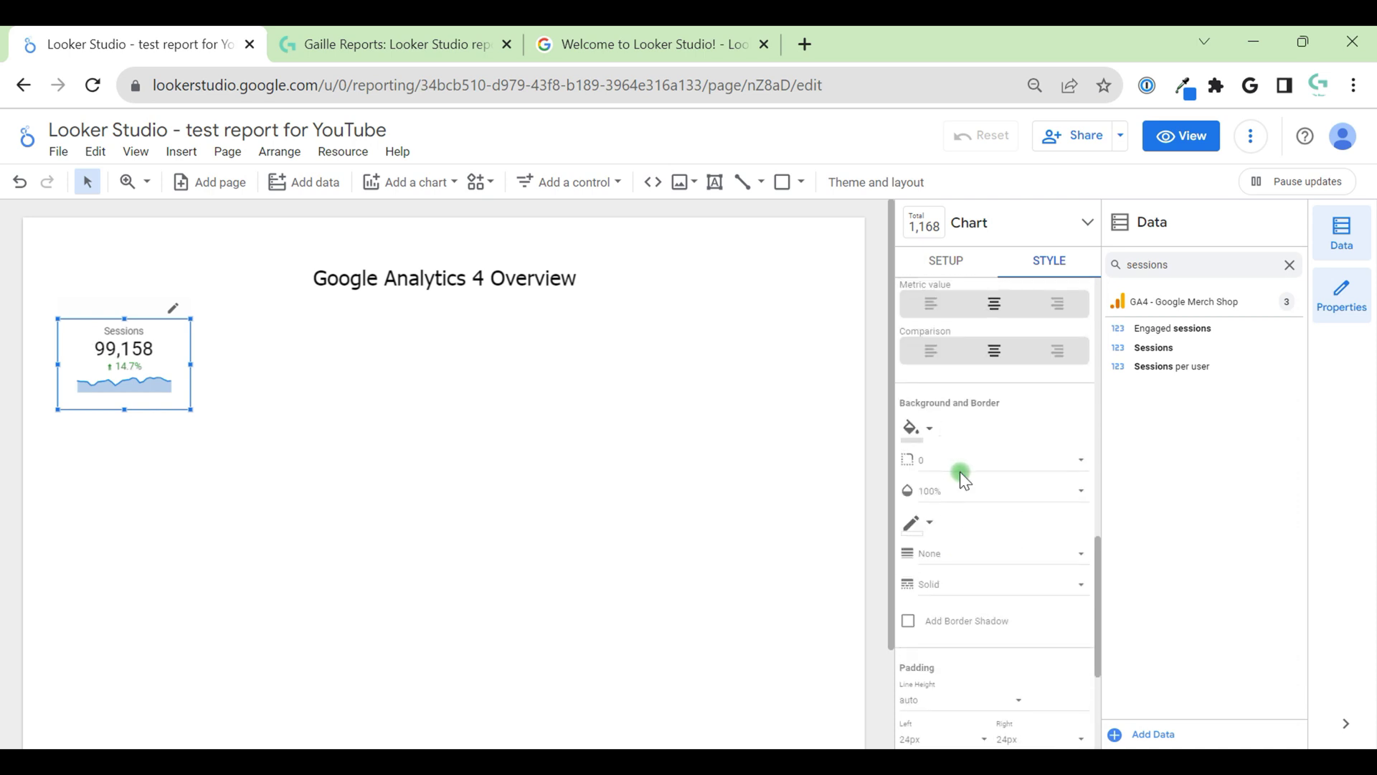
Step: Give the scorecard a light grey background and border radius 5
left_click(917, 428)
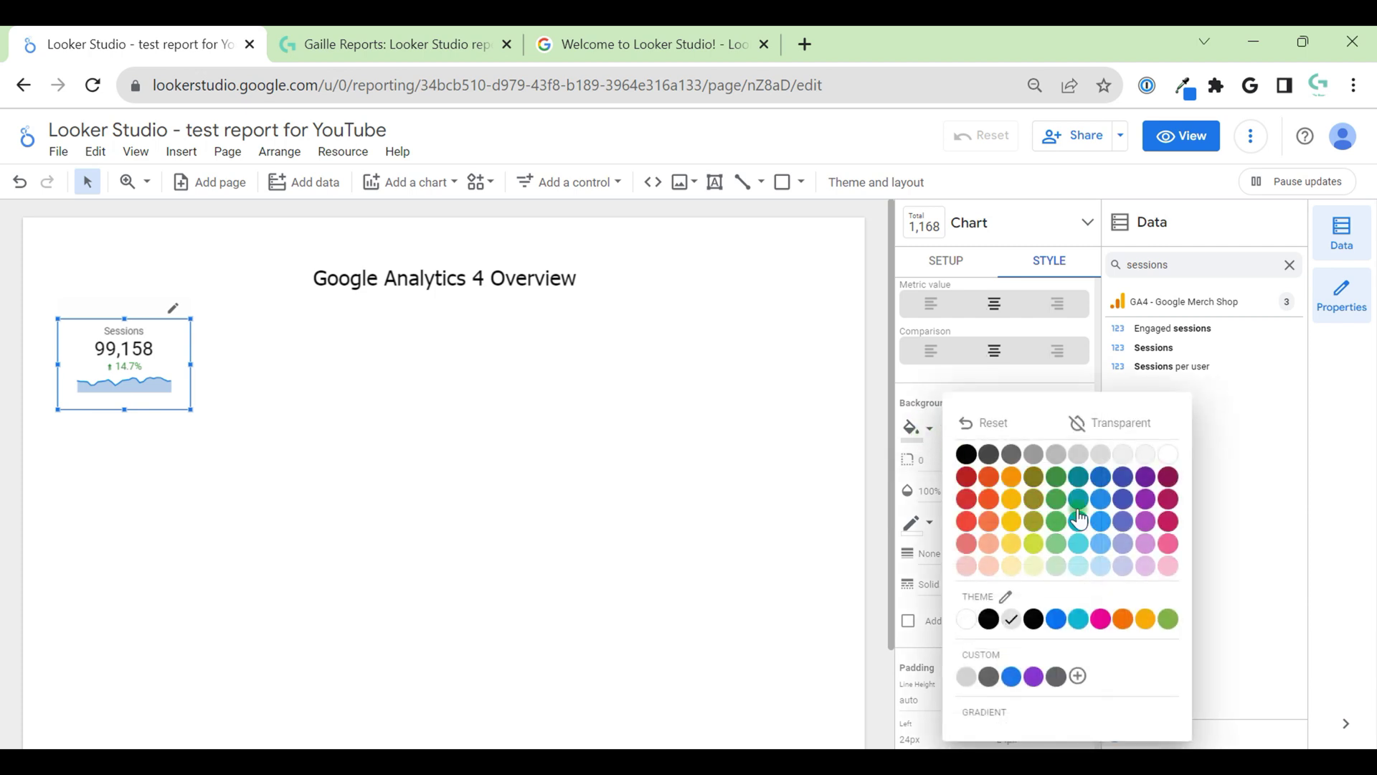
left_click(1139, 455)
scroll(962, 487, "up", 5)
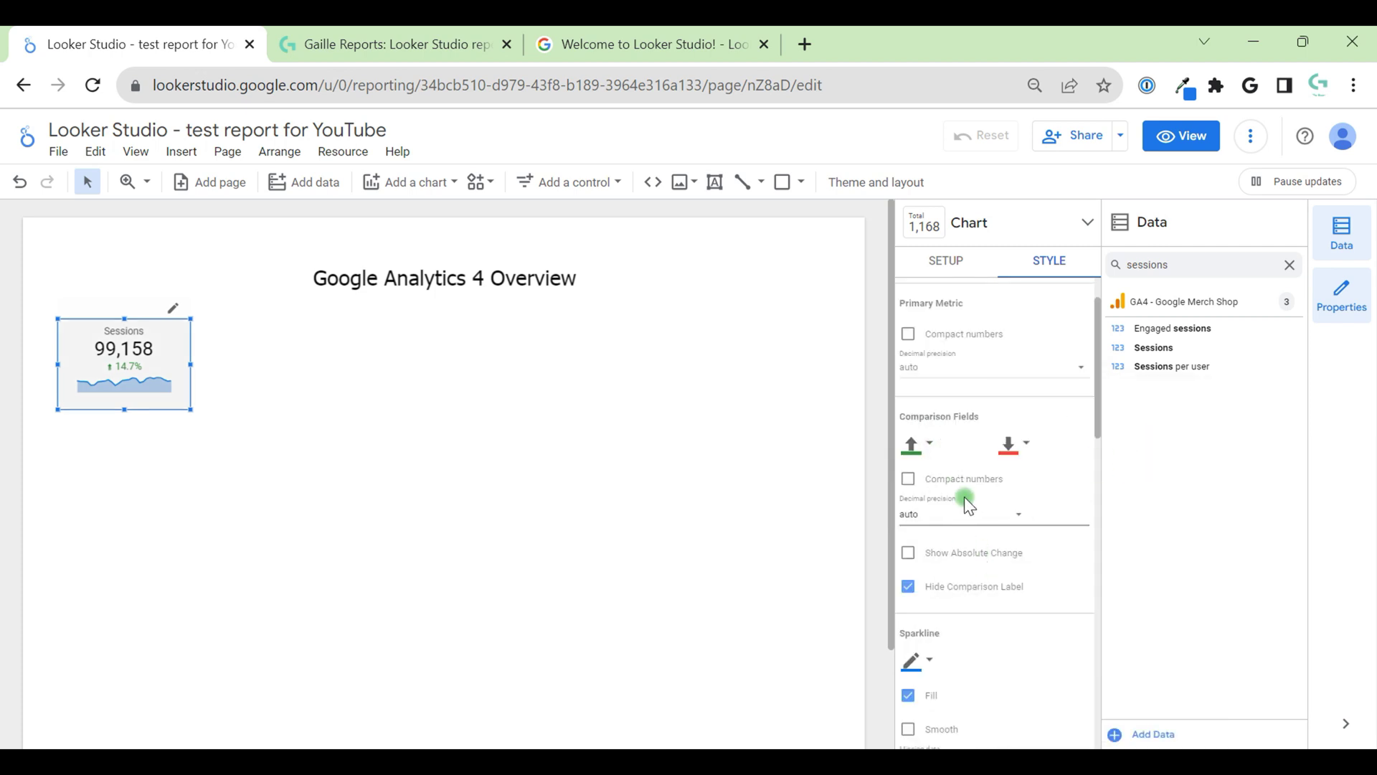
scroll(964, 502, "down", 7)
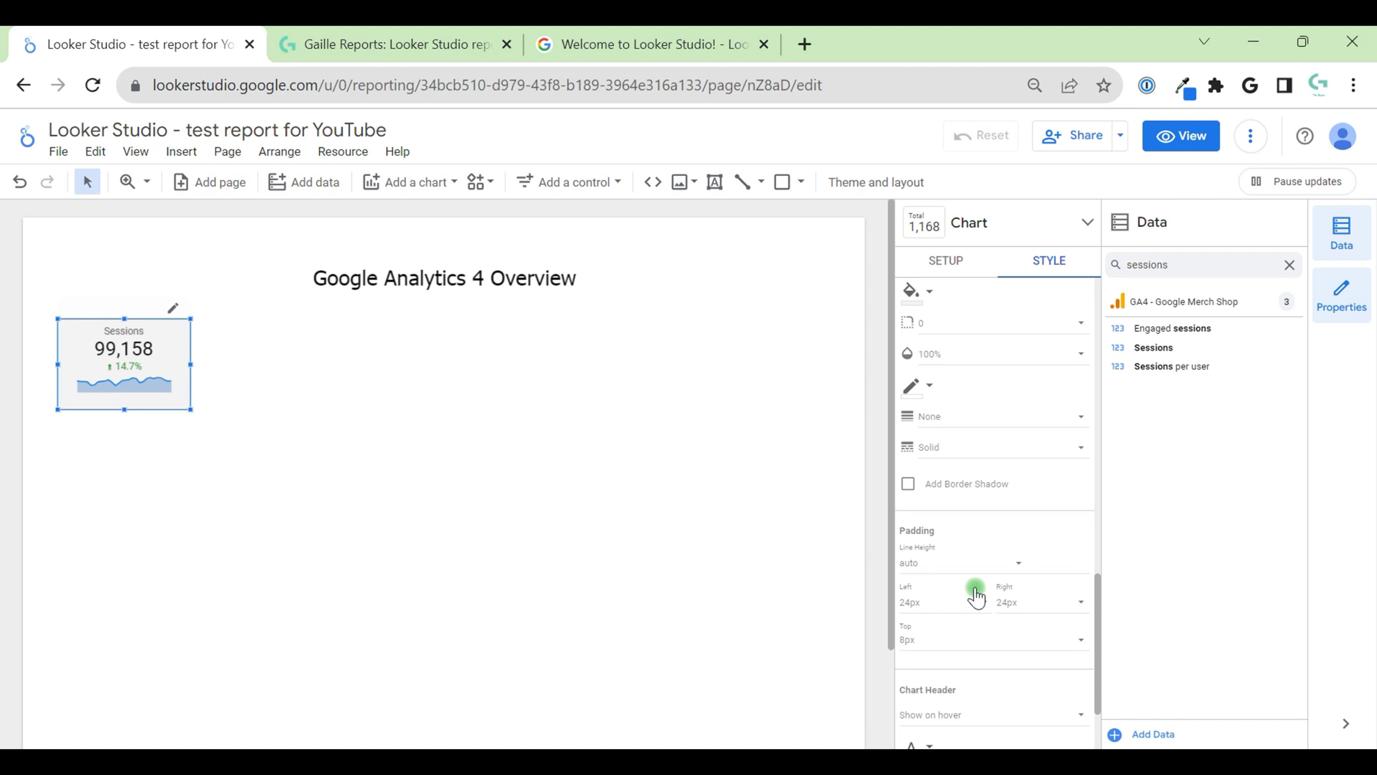
left_click(945, 324)
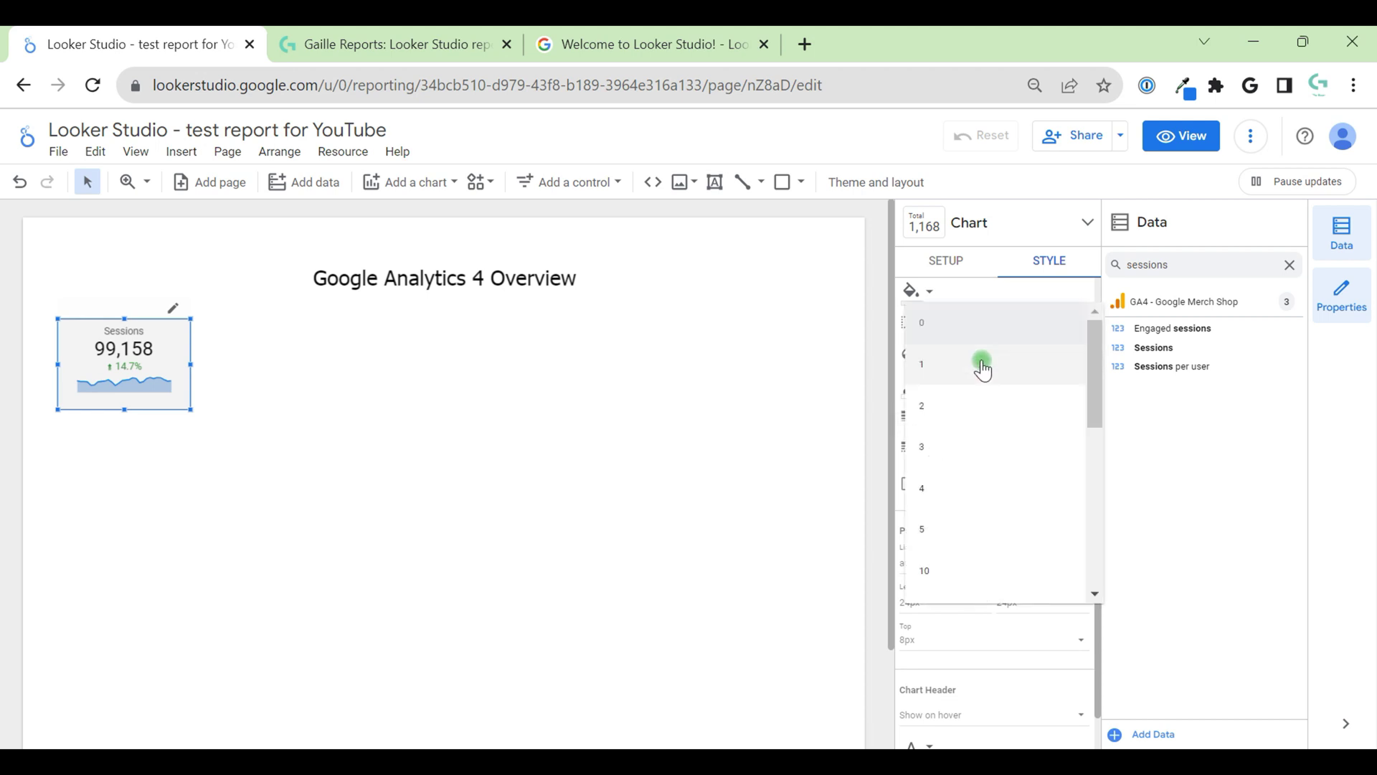
left_click(970, 534)
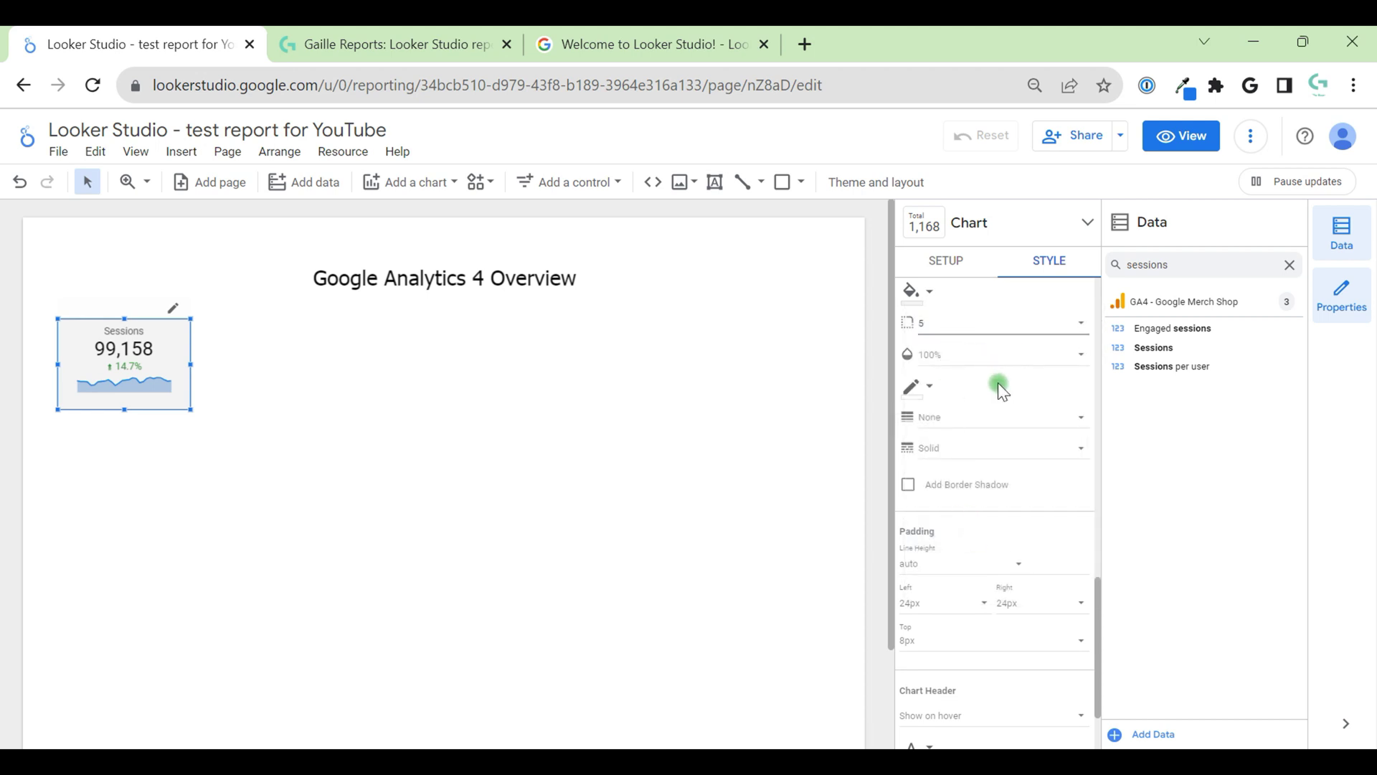
Step: Set the scorecard's left and right padding to 10px
left_click(955, 603)
left_click(948, 518)
left_click(1030, 604)
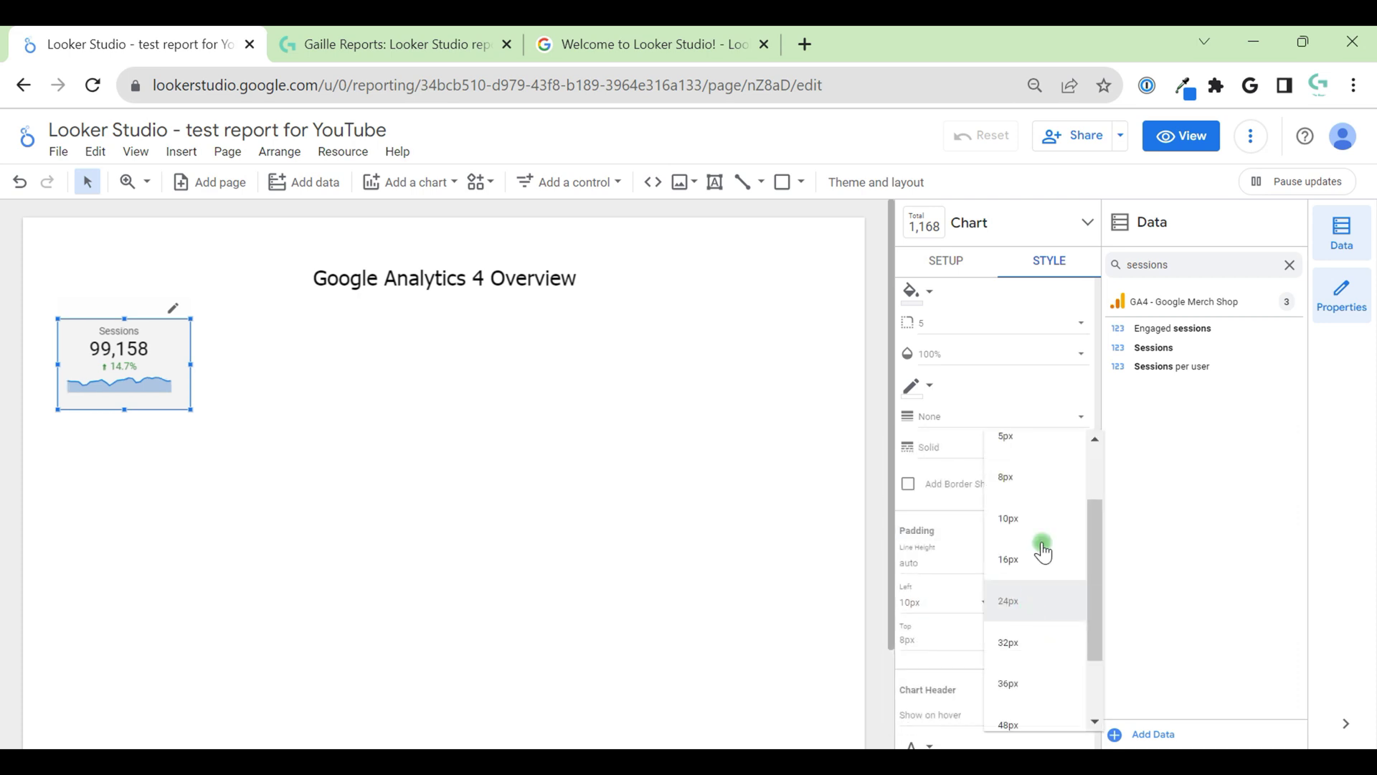
left_click(1044, 515)
left_click(348, 389)
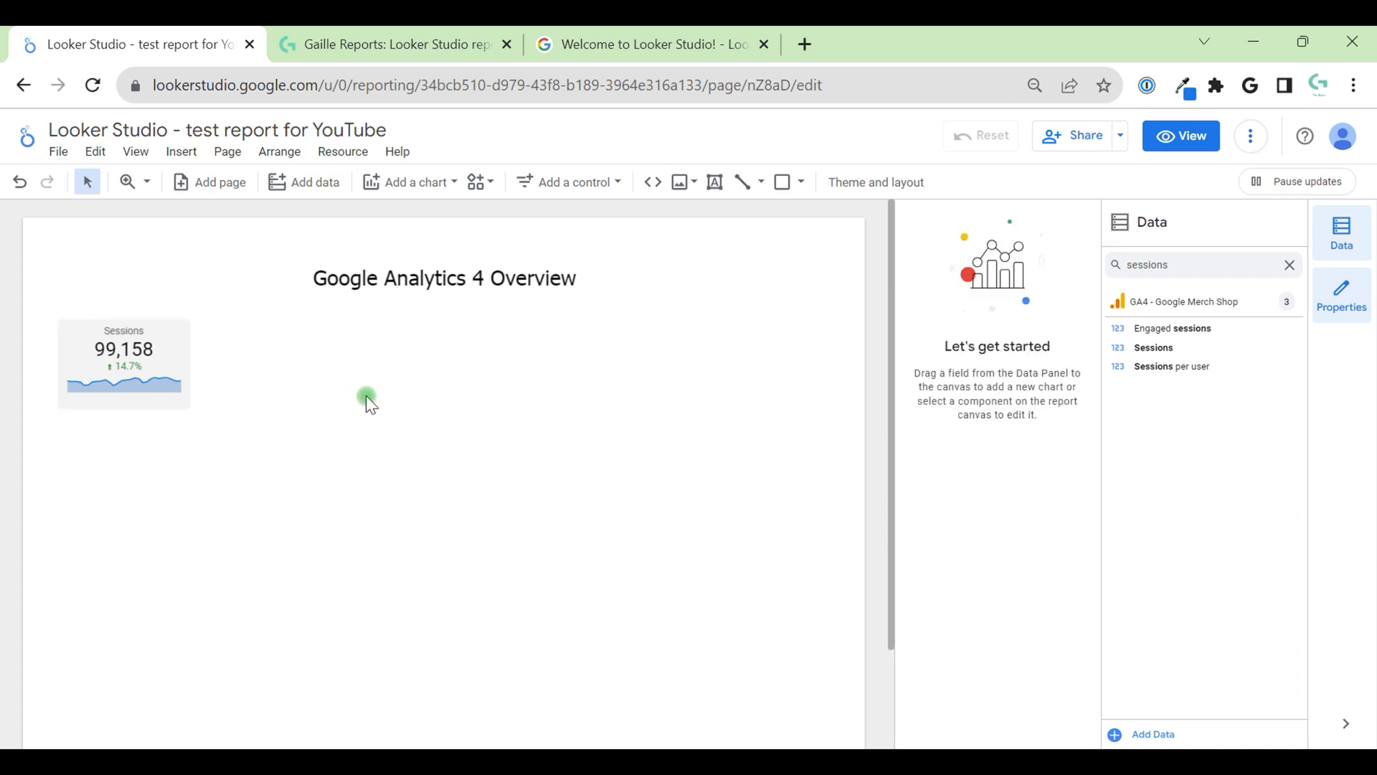
left_click(173, 355)
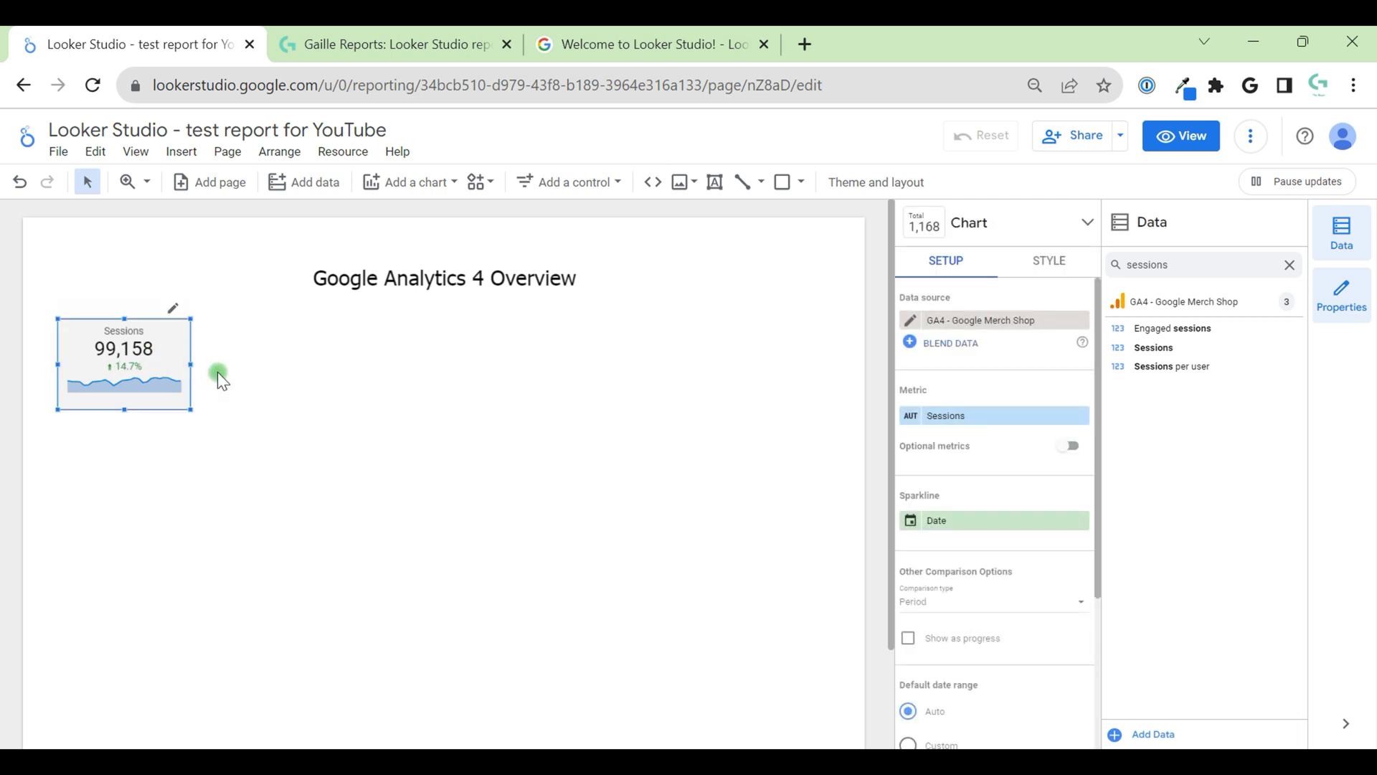
Step: Duplicate the Sessions scorecard beside it and switch the copy's metric to Active users
left_click_drag(139, 368, 271, 385)
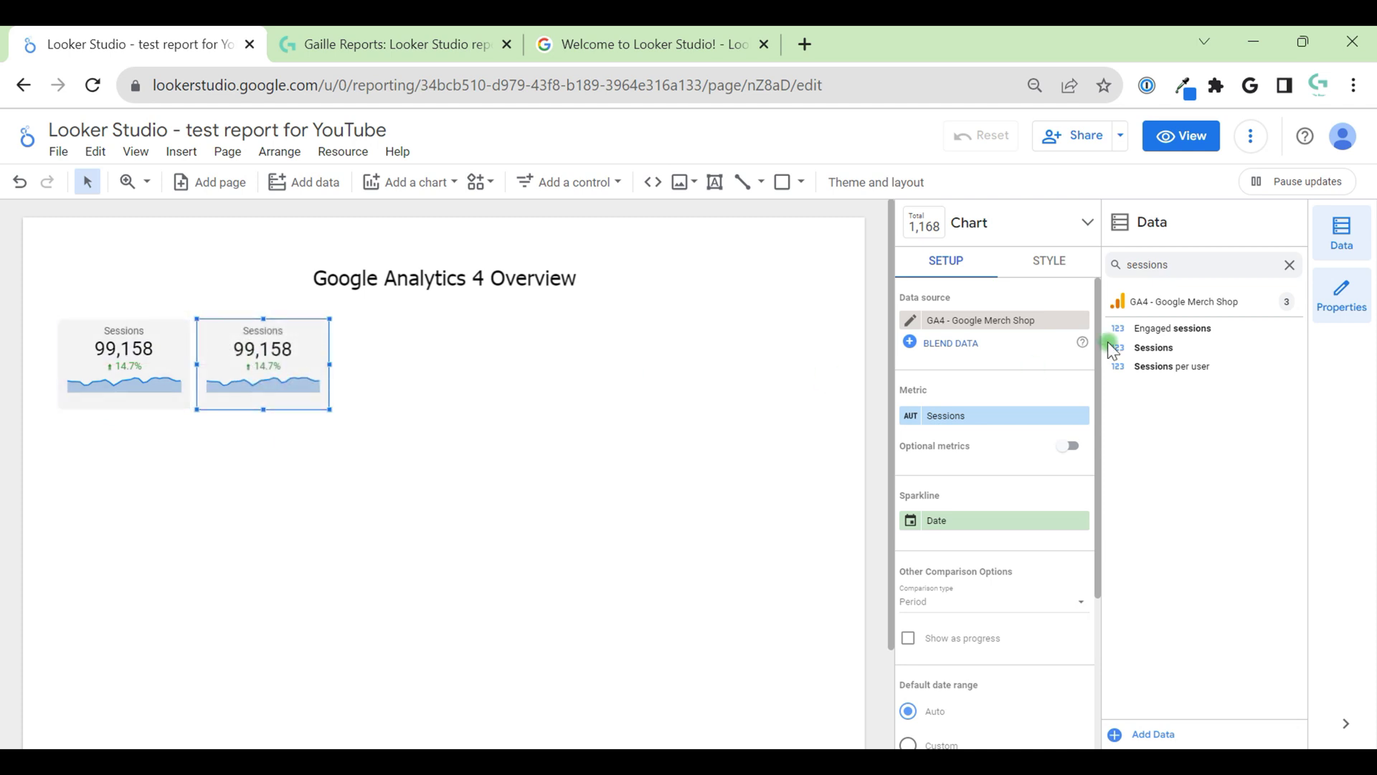
left_click(1008, 418)
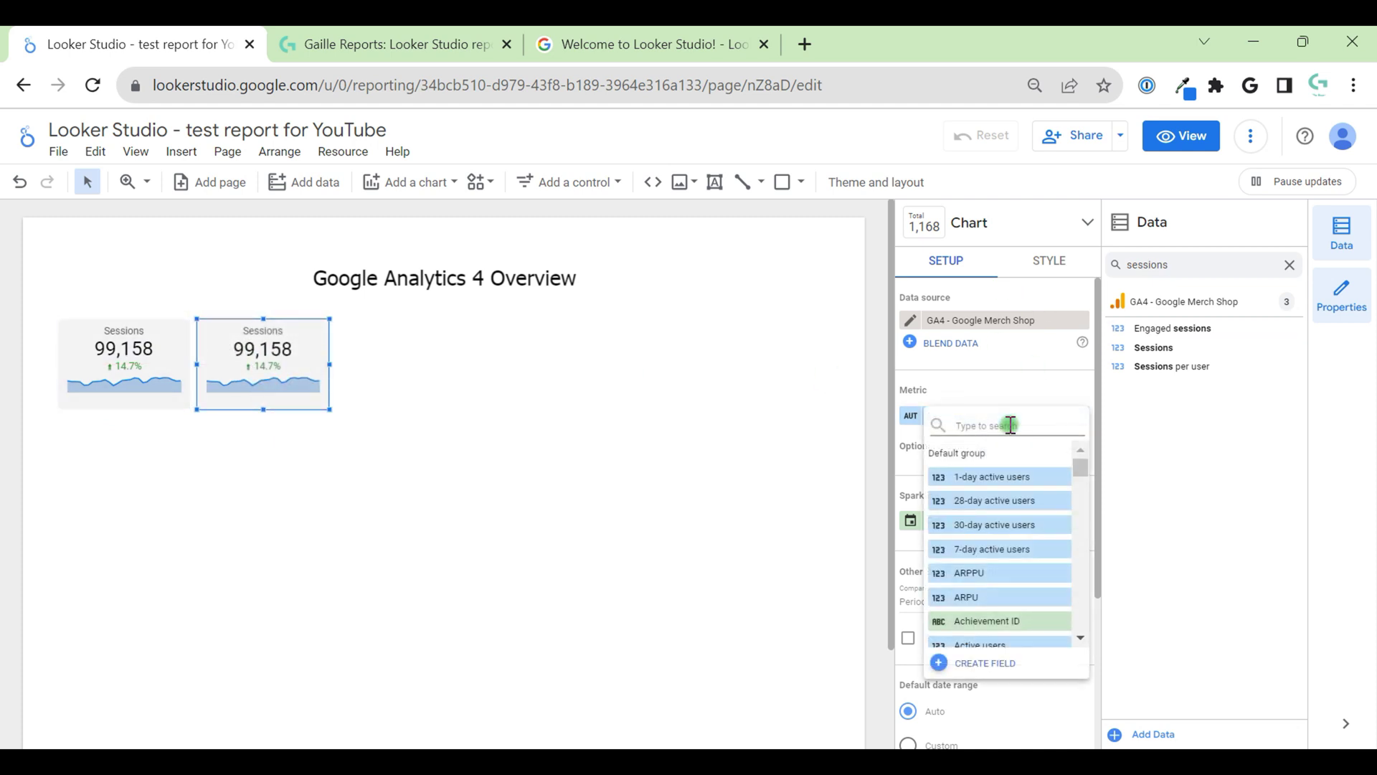
type("acti")
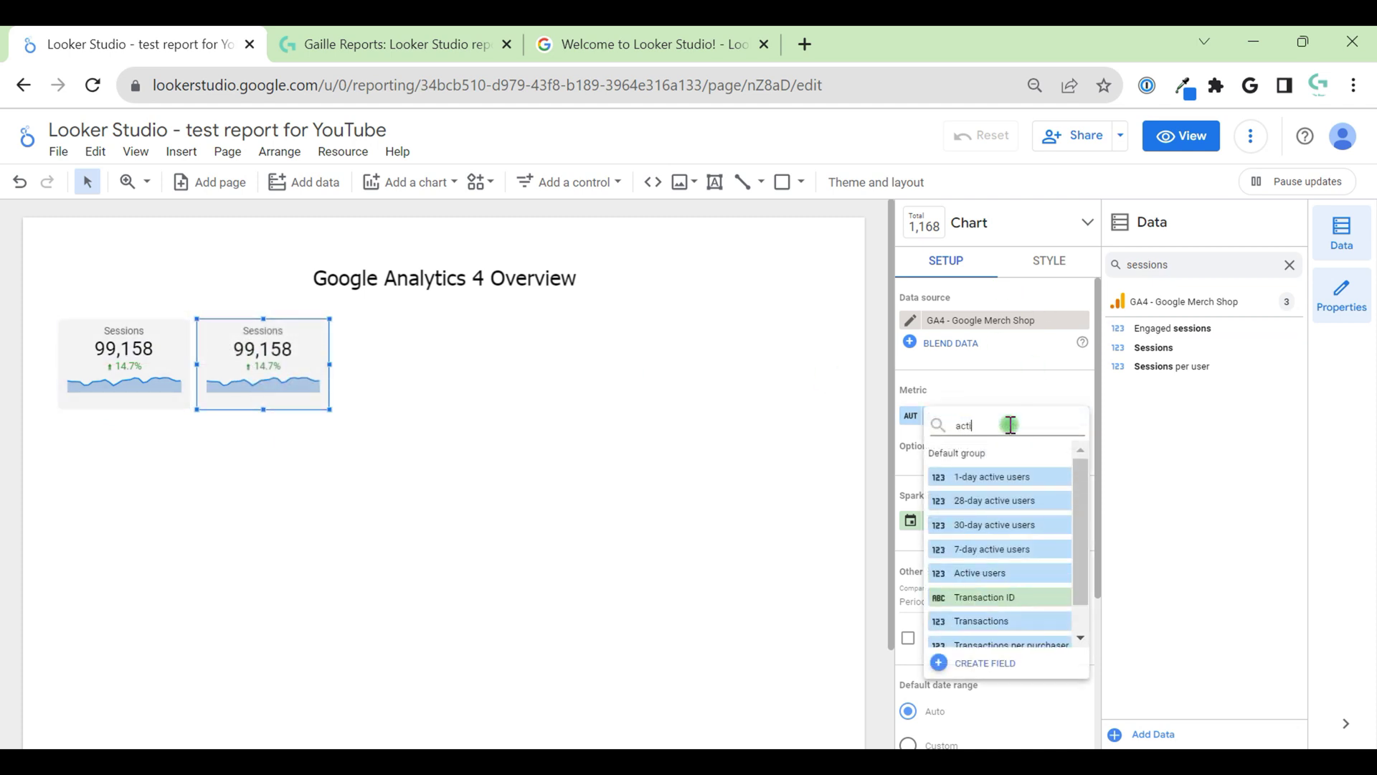
left_click(999, 570)
left_click(372, 359)
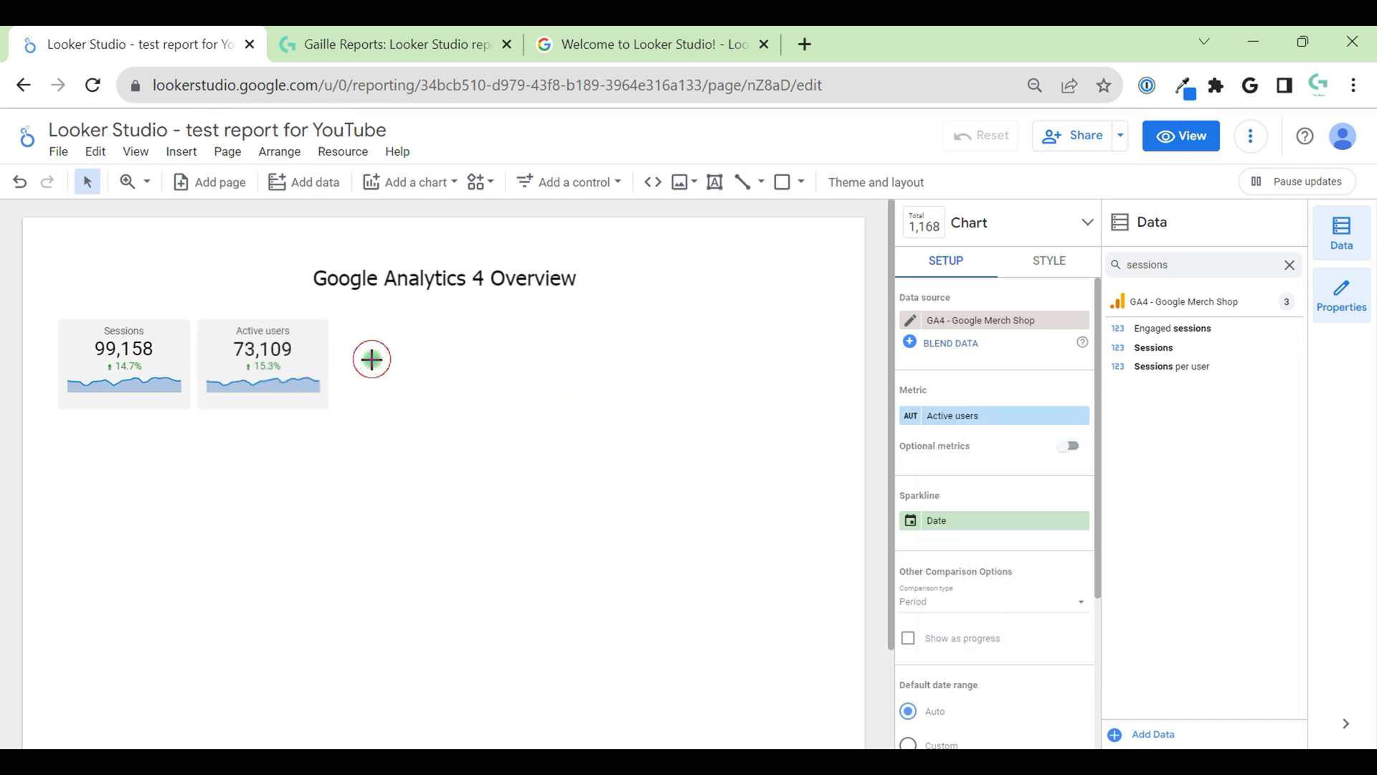
Step: Duplicate the Active users scorecard and change the copy's metric to Average session duration
left_click(286, 386)
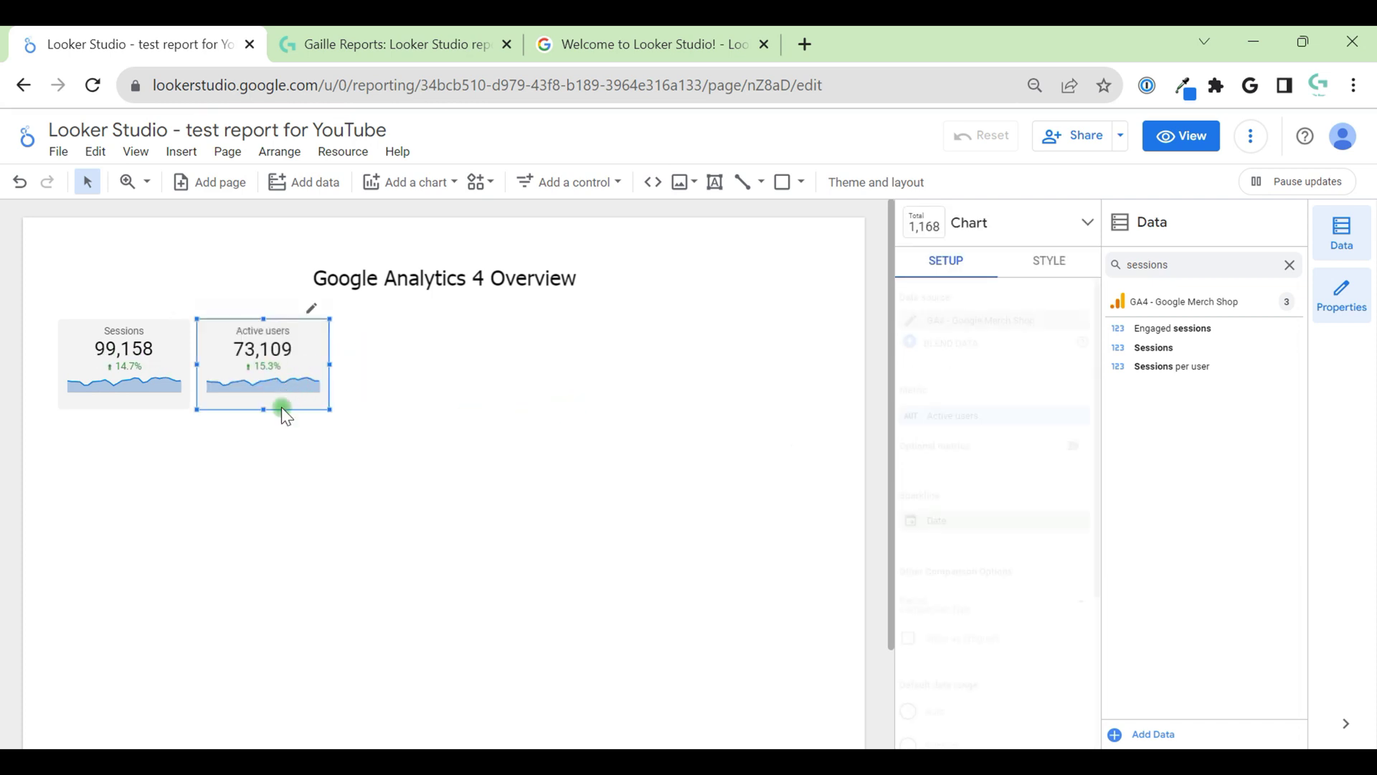
left_click_drag(281, 406, 369, 393)
left_click_drag(282, 366, 416, 357)
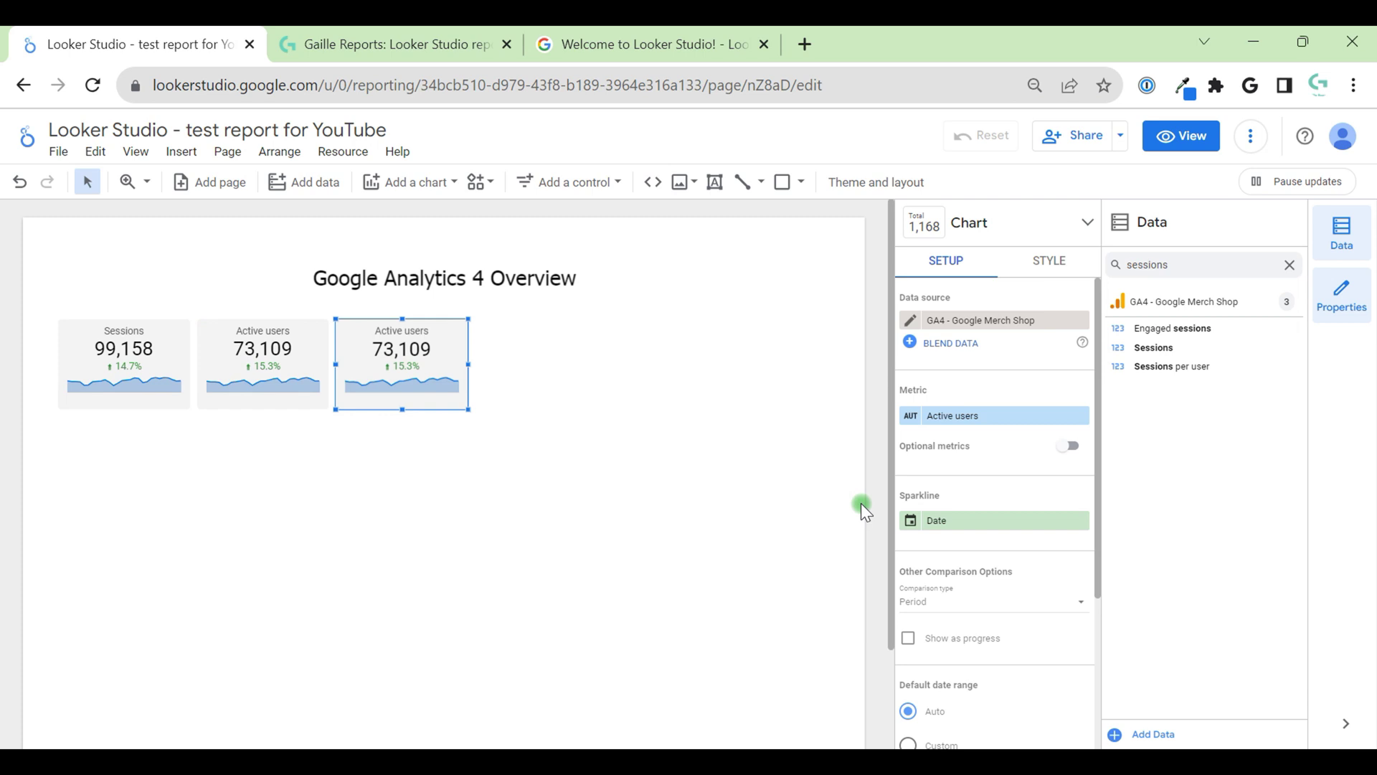
left_click(991, 419)
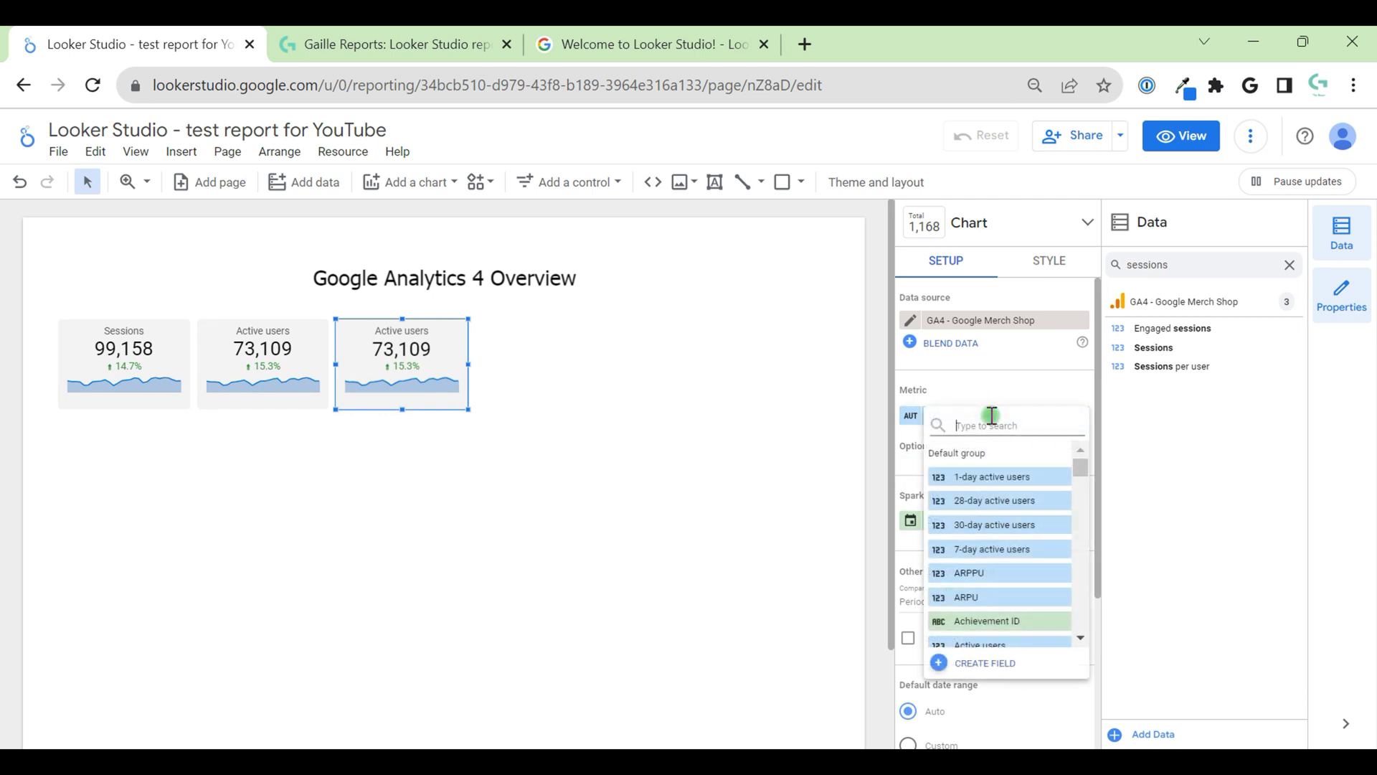
type("av")
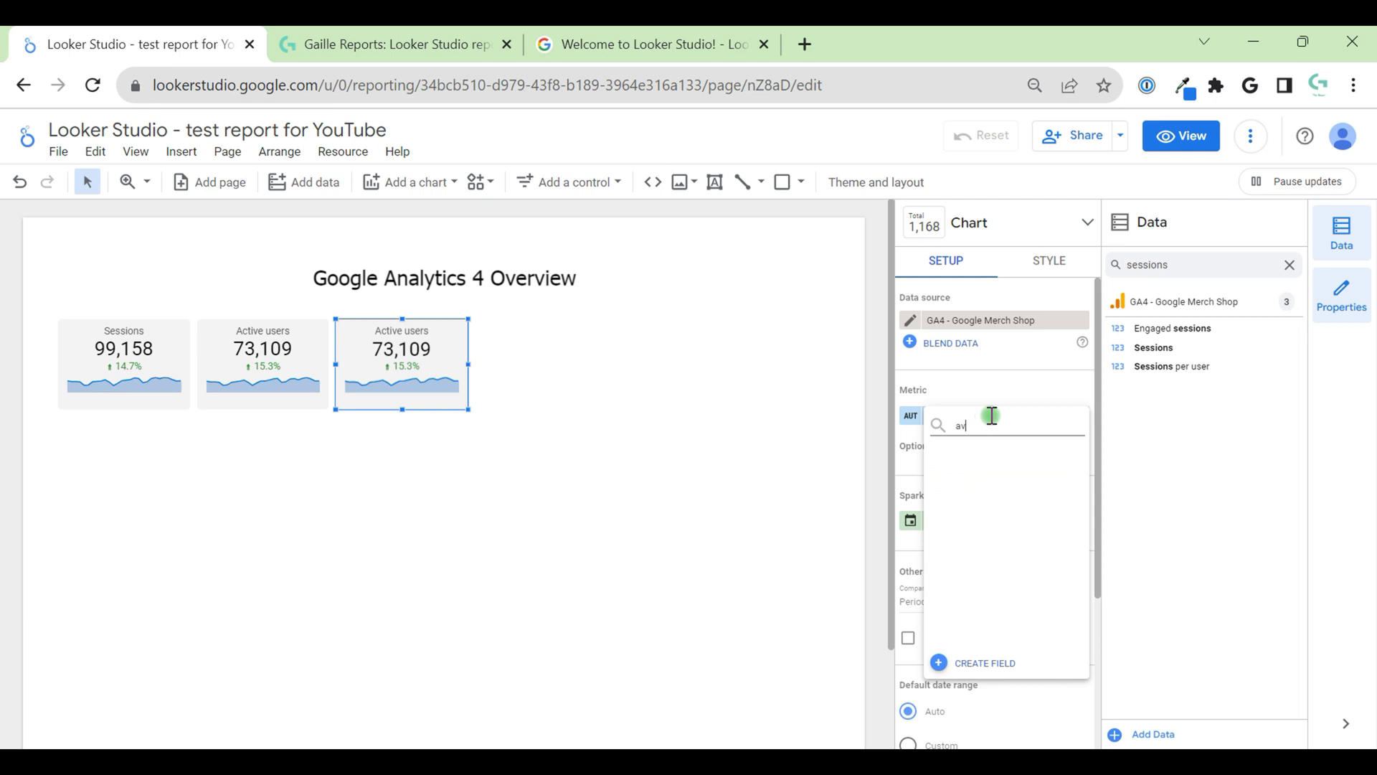
type("ger")
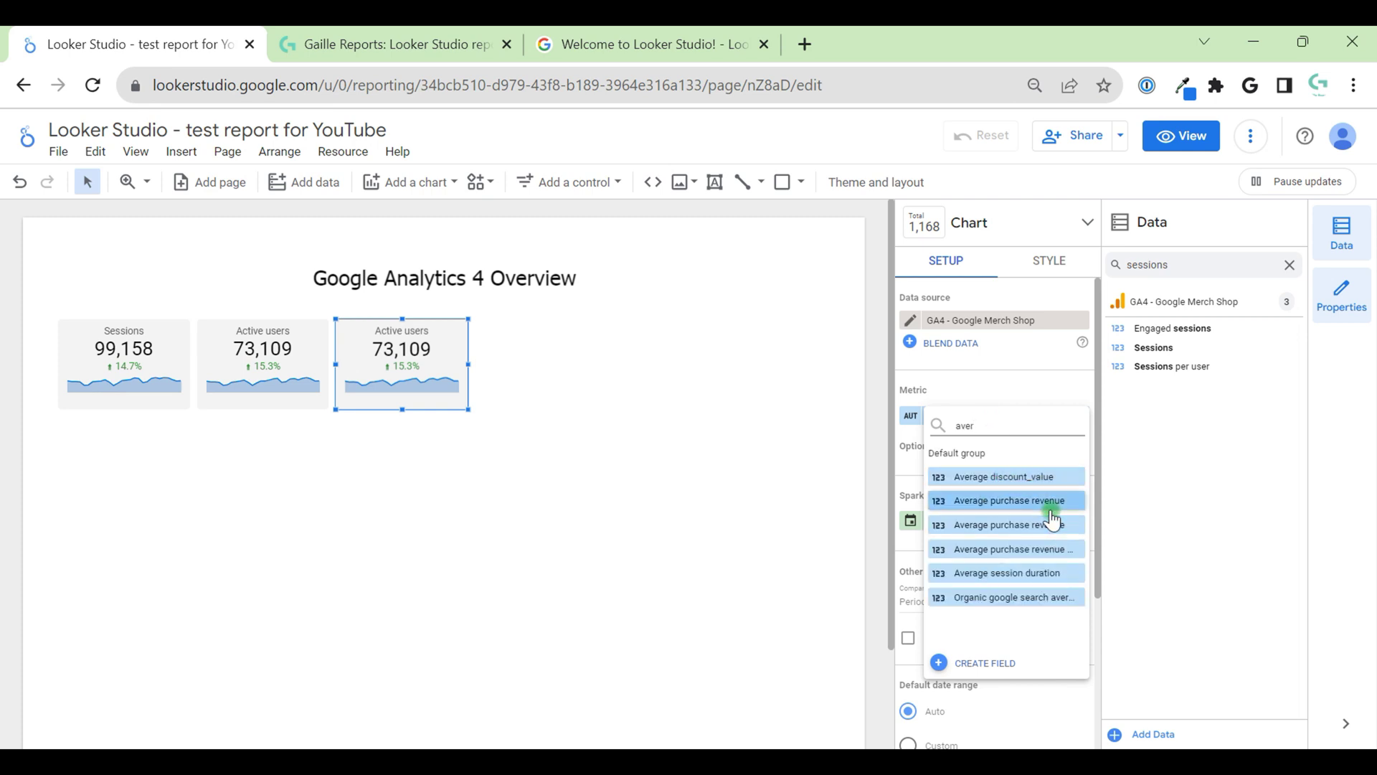
left_click(1044, 572)
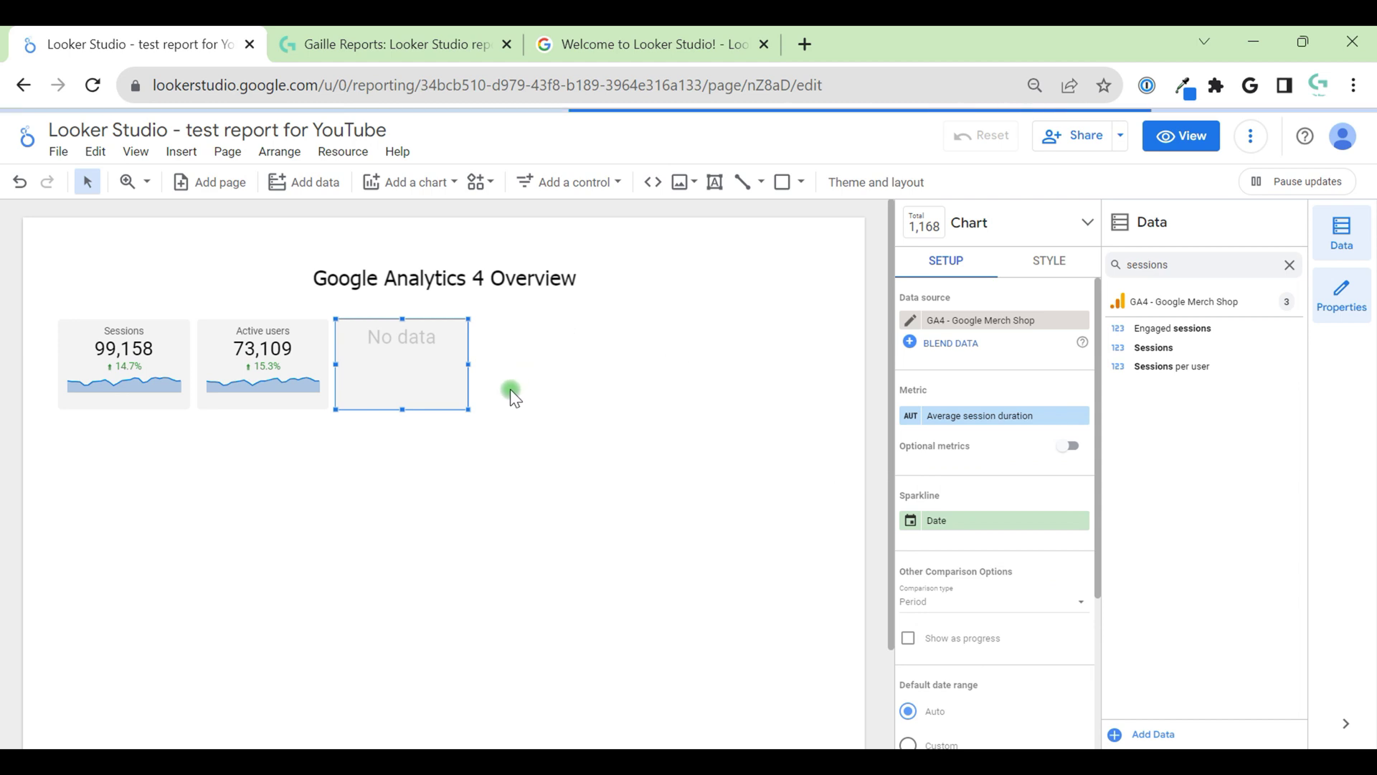
left_click(490, 369)
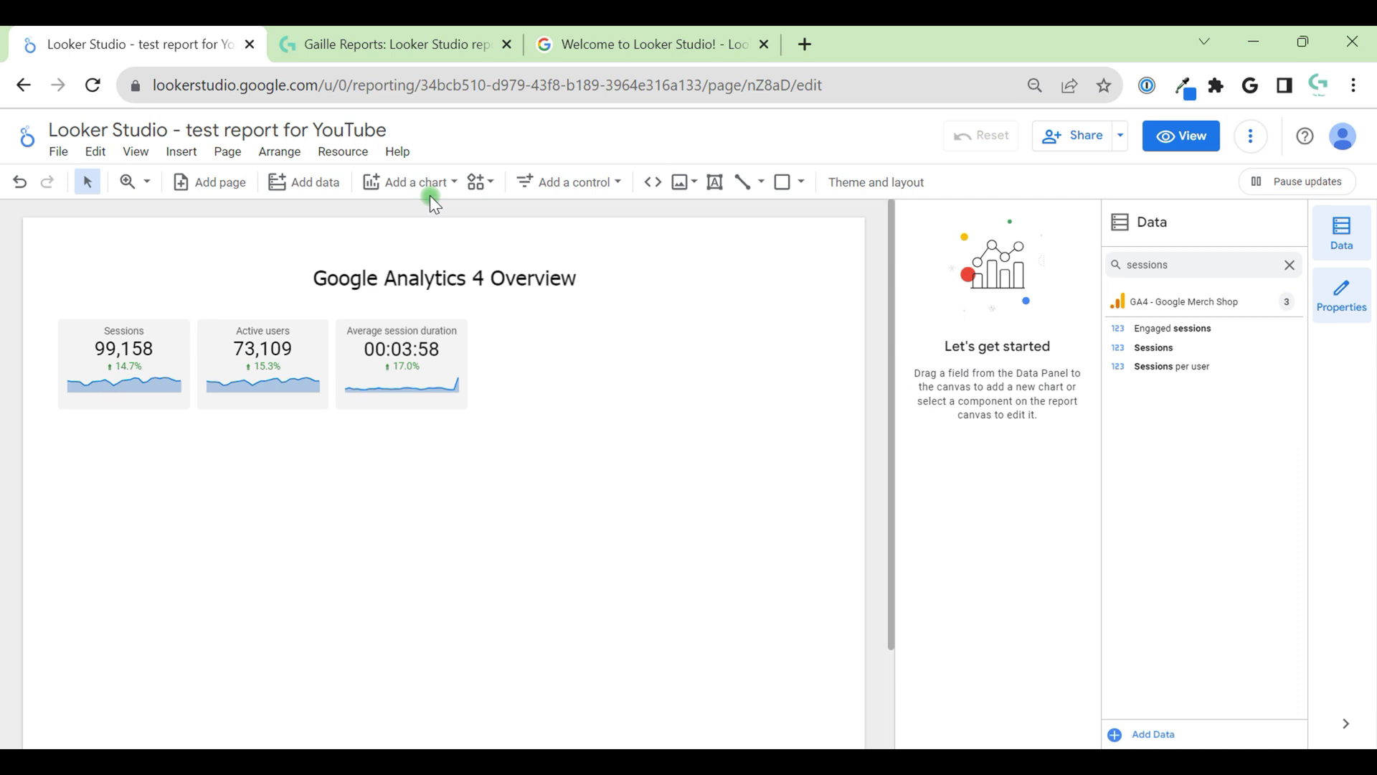
Step: Add a time series chart below the scorecards, widen it across the page, and clear the field search
left_click(411, 181)
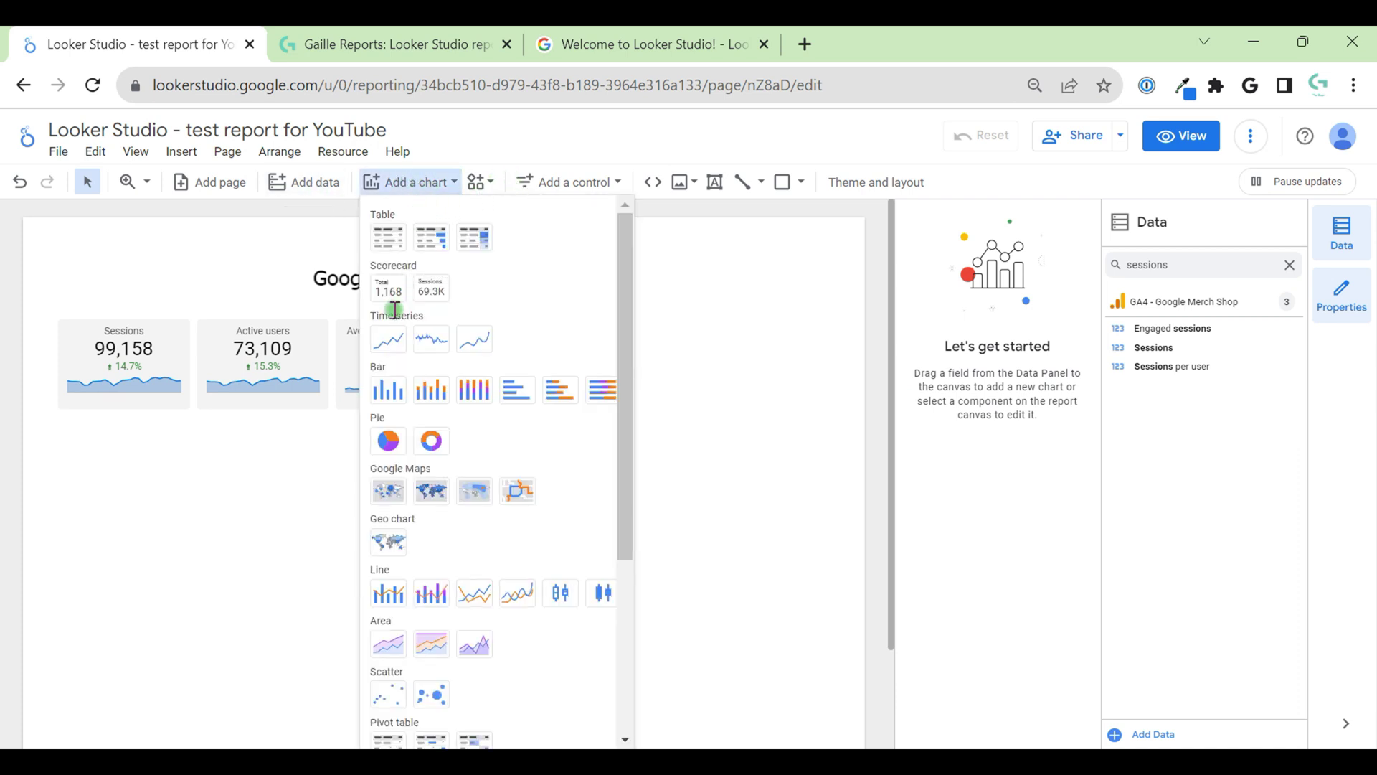
left_click(392, 340)
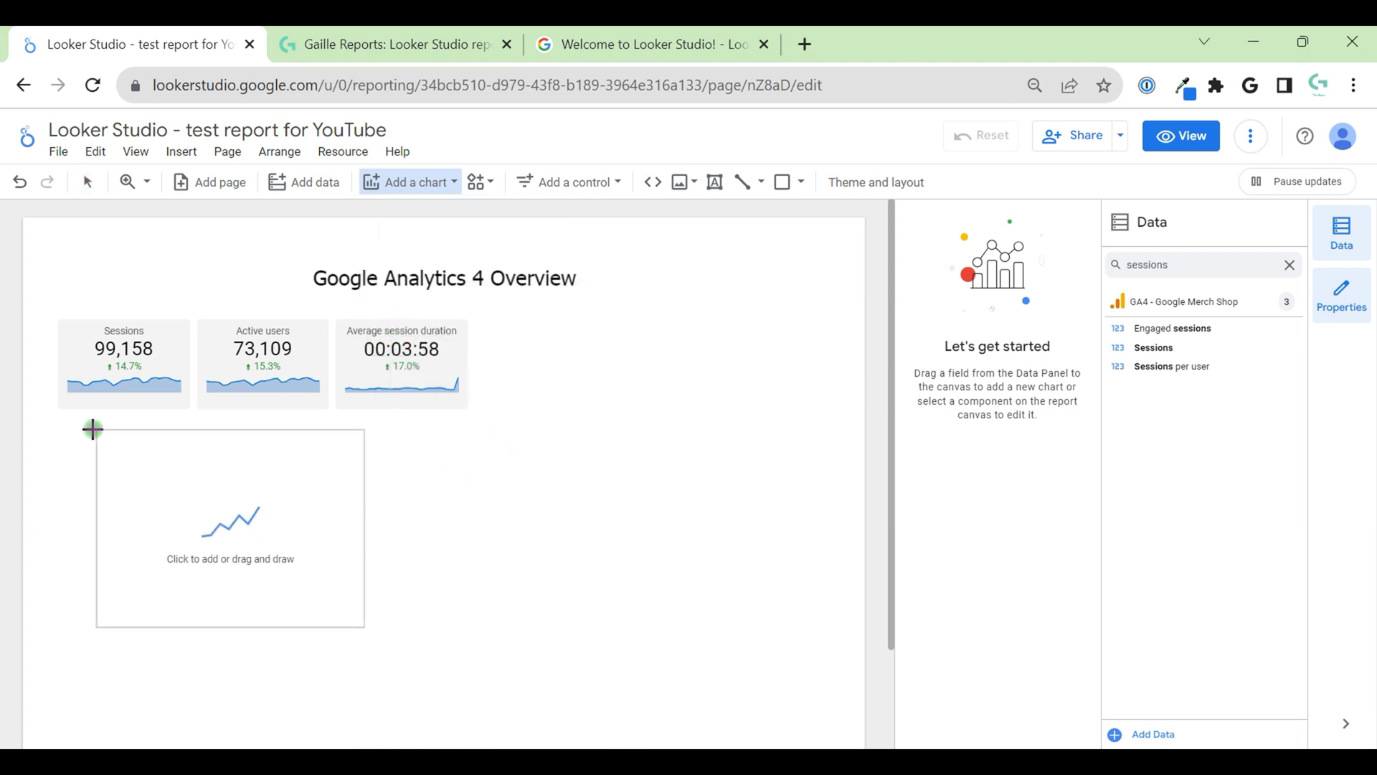
left_click(57, 424)
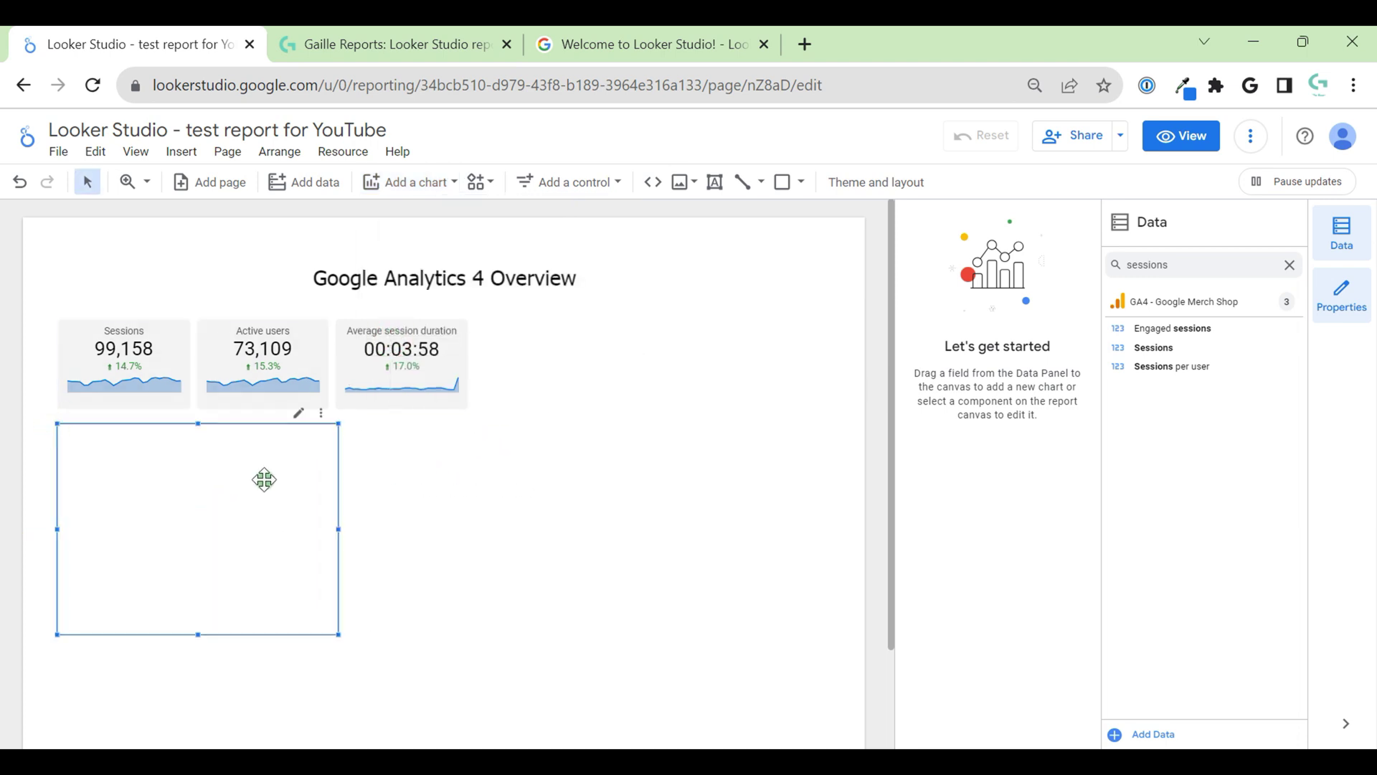
left_click_drag(363, 552, 847, 575)
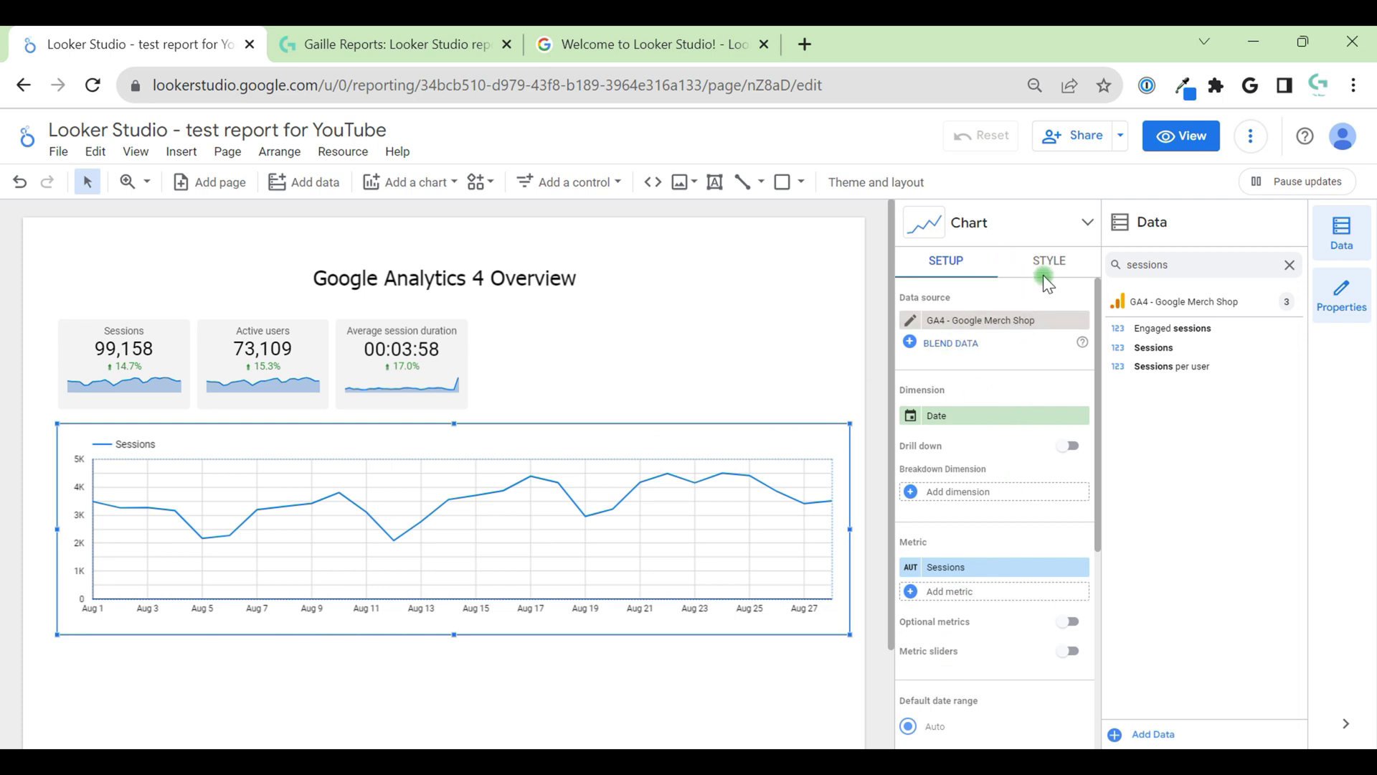
left_click(1289, 266)
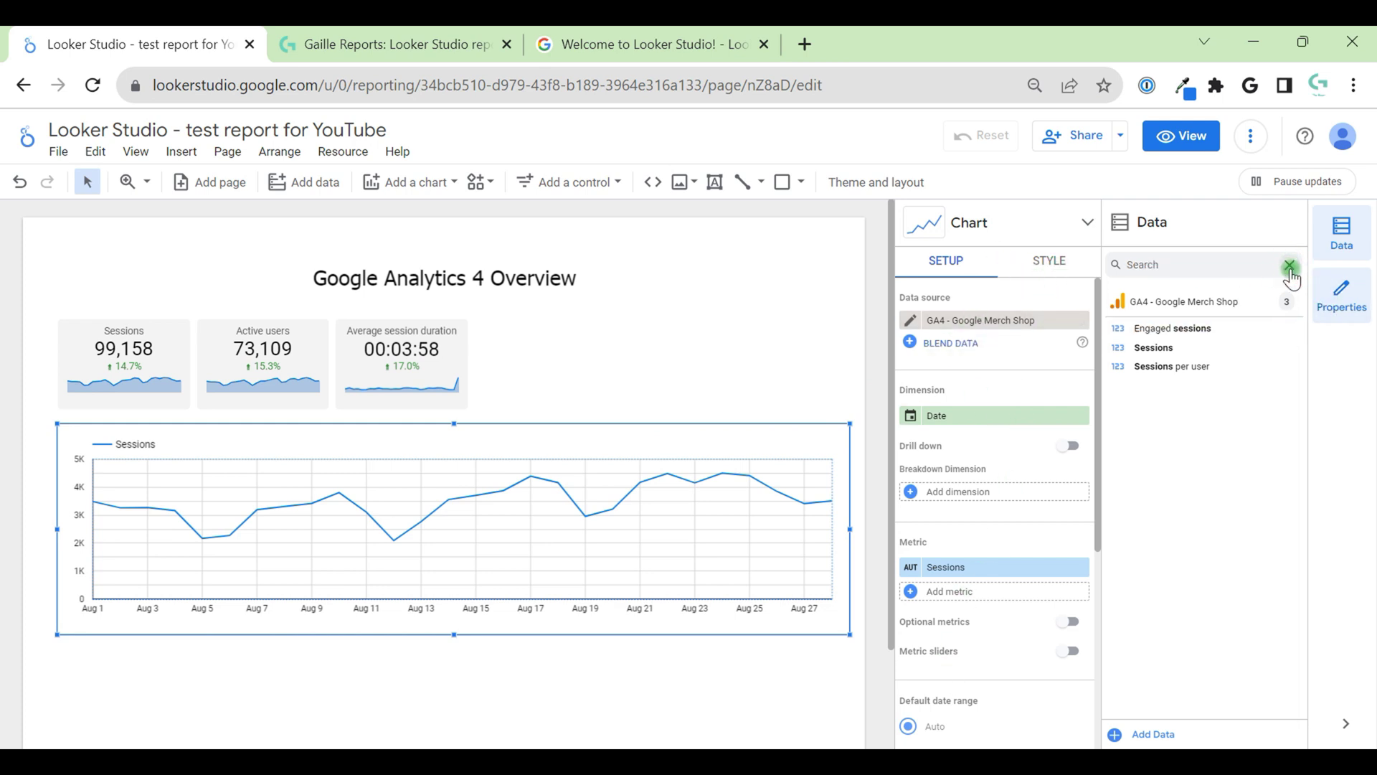
Step: Add Default channel group as the chart's breakdown dimension
left_click(999, 416)
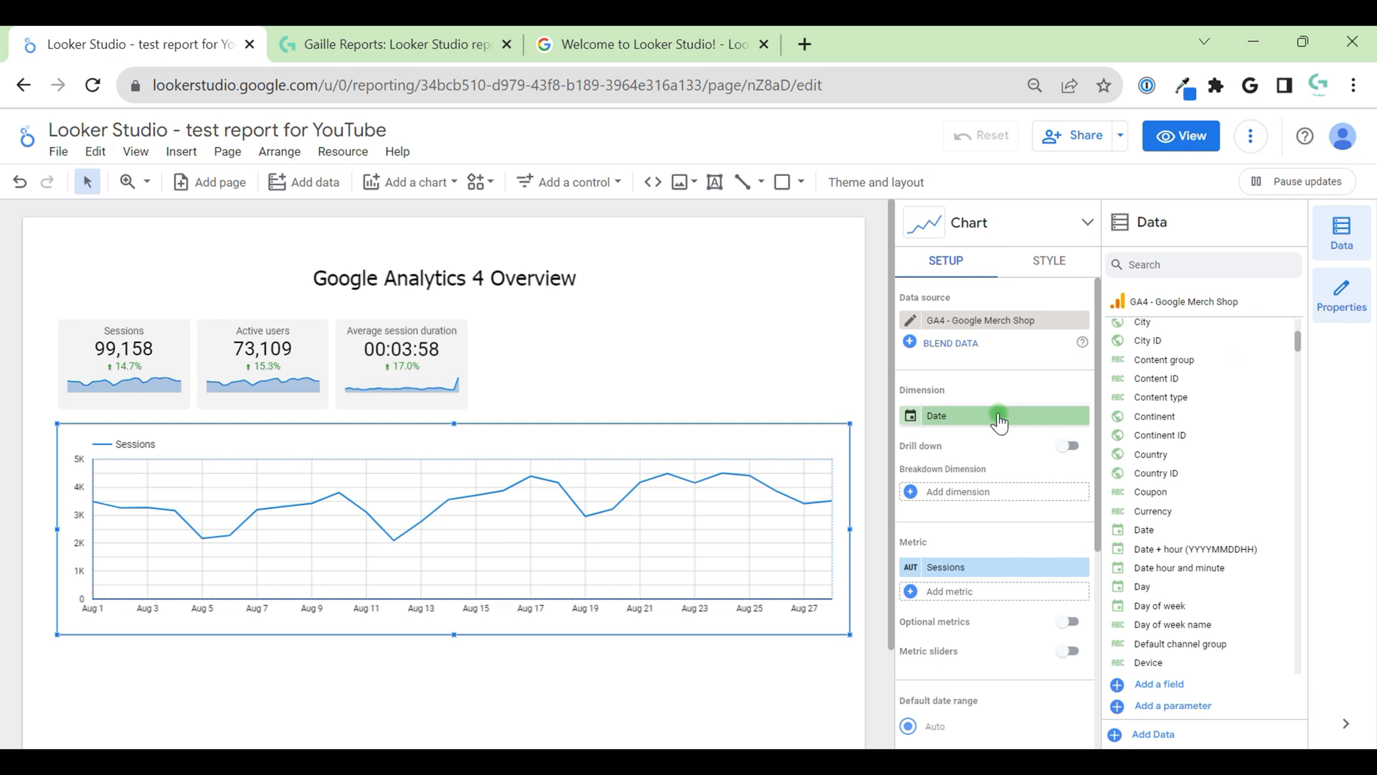
left_click(994, 495)
type("ch")
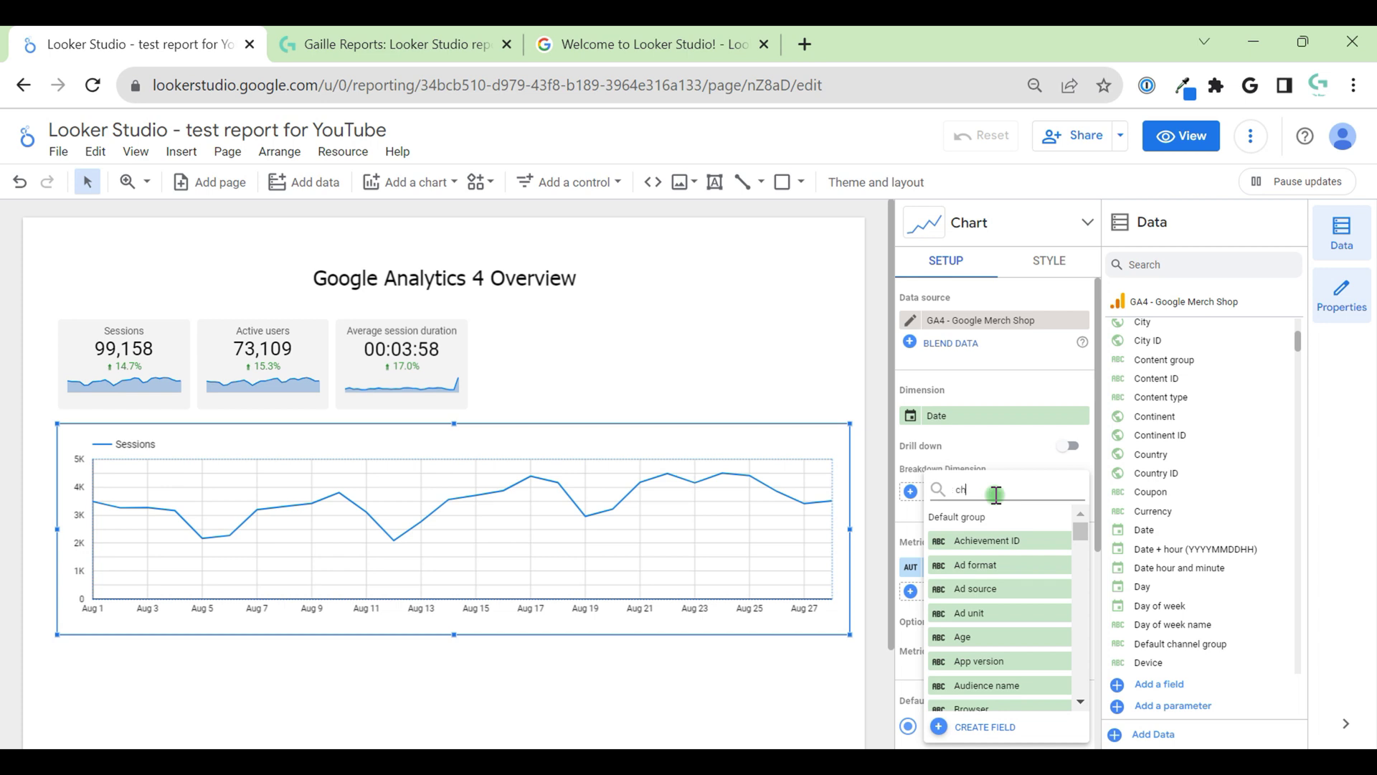
type("a")
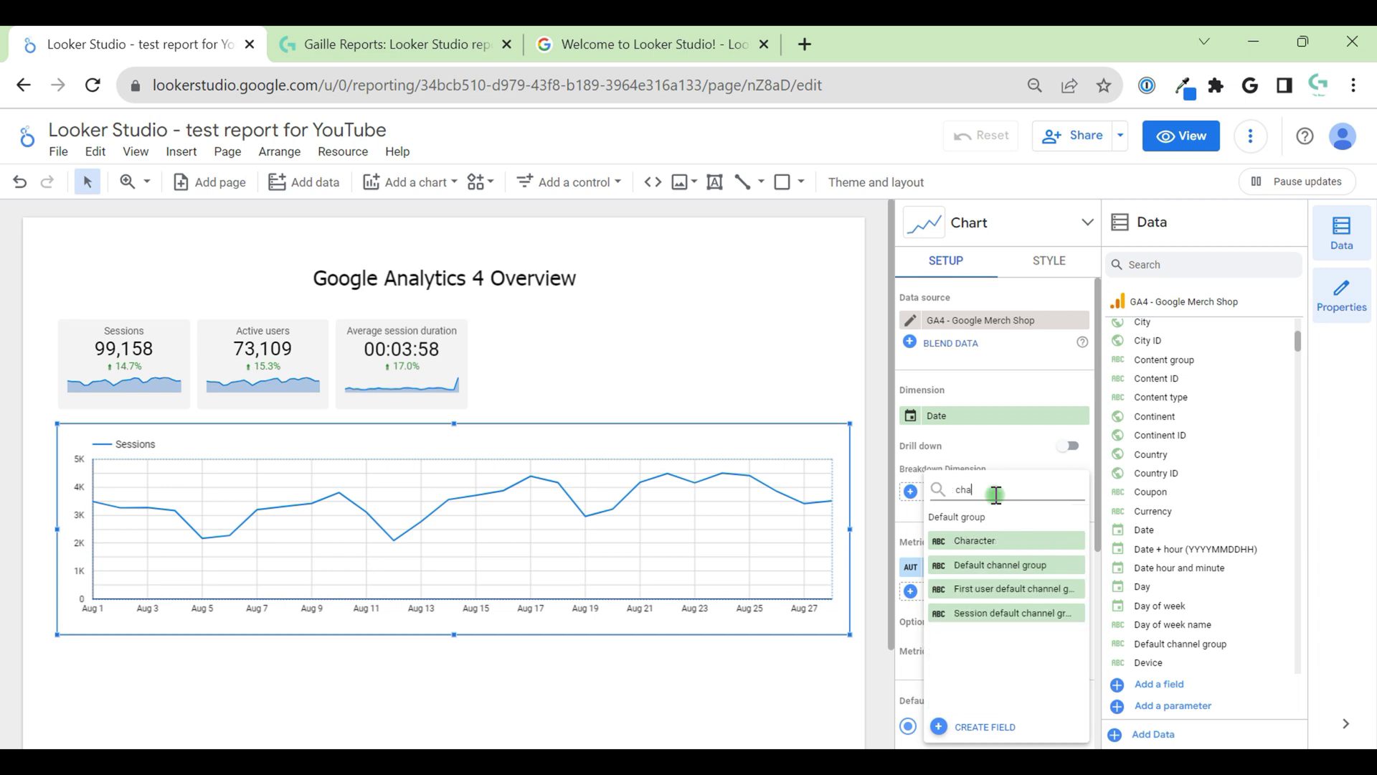
left_click(1003, 571)
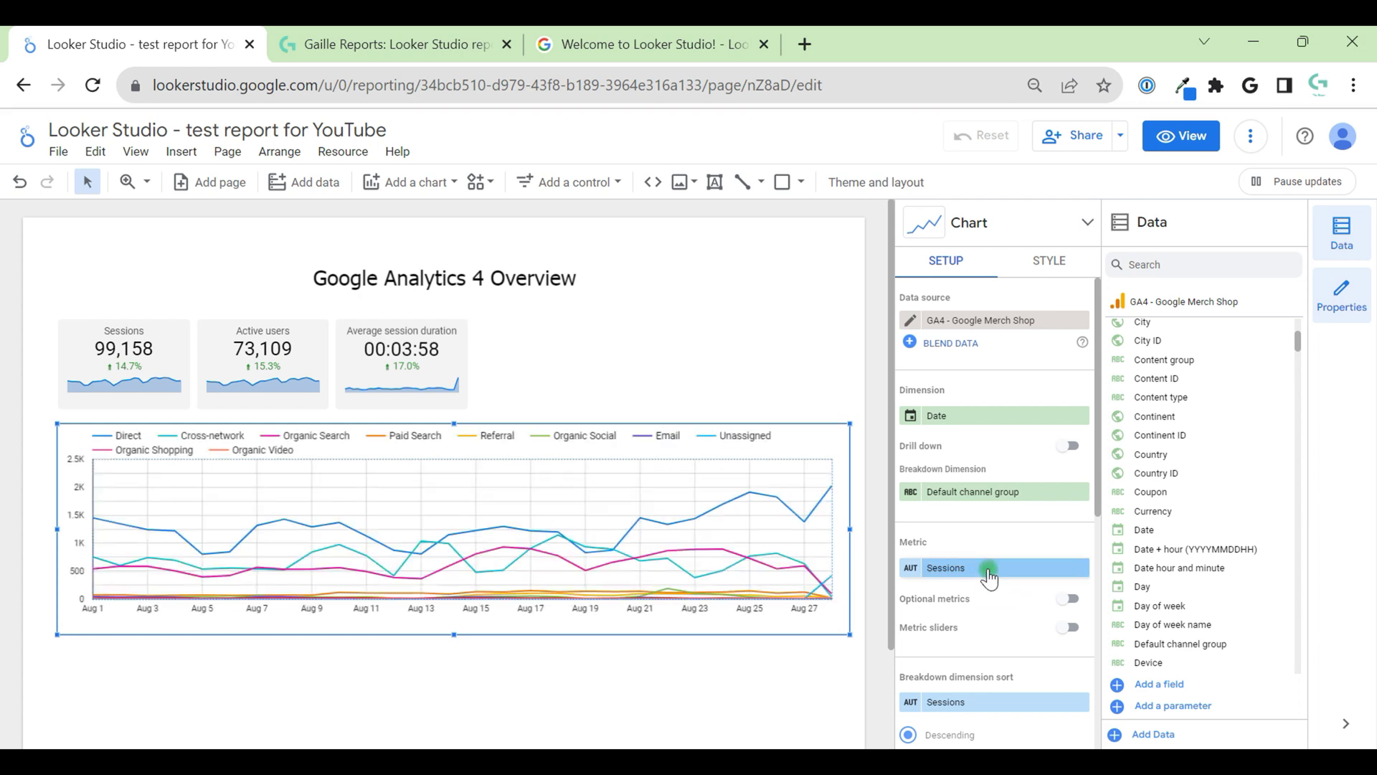
scroll(1022, 692, "down", 3)
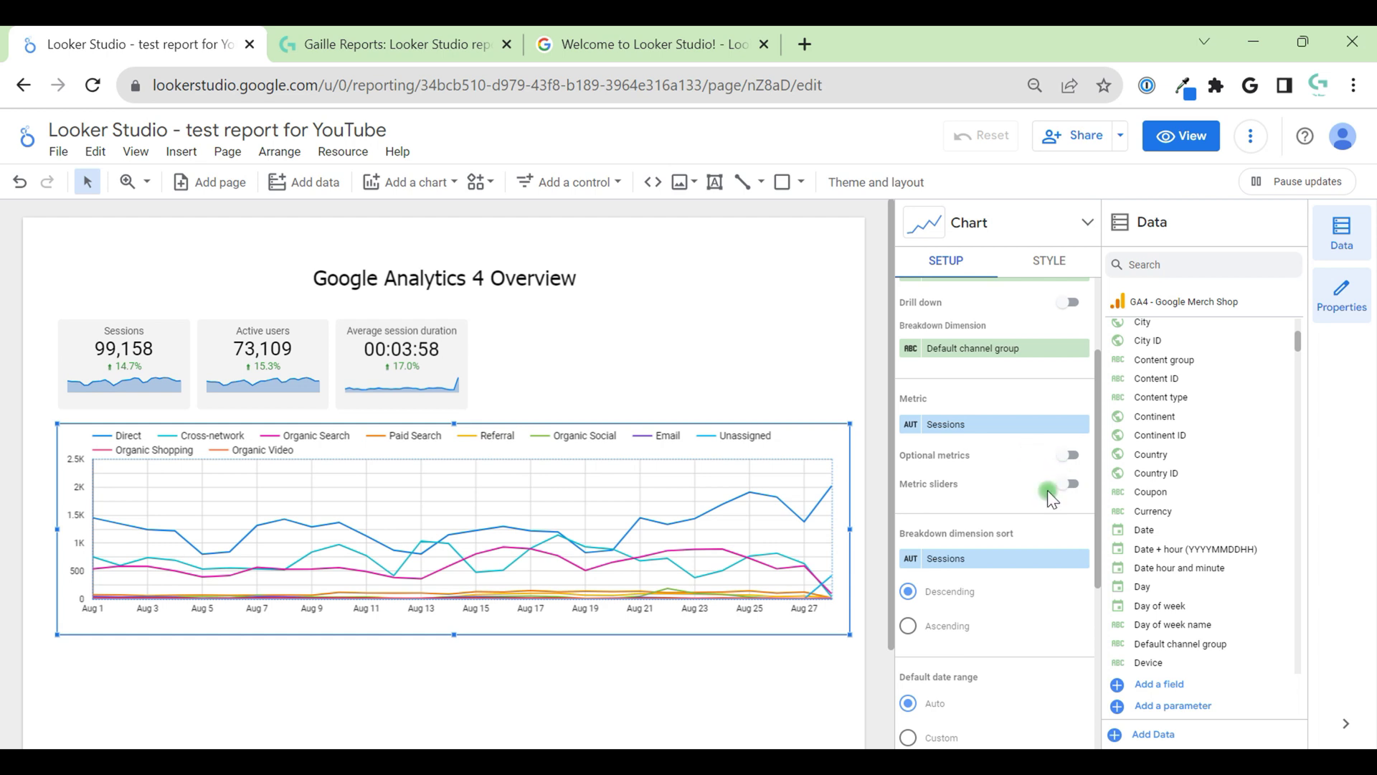
scroll(993, 556, "down", 2)
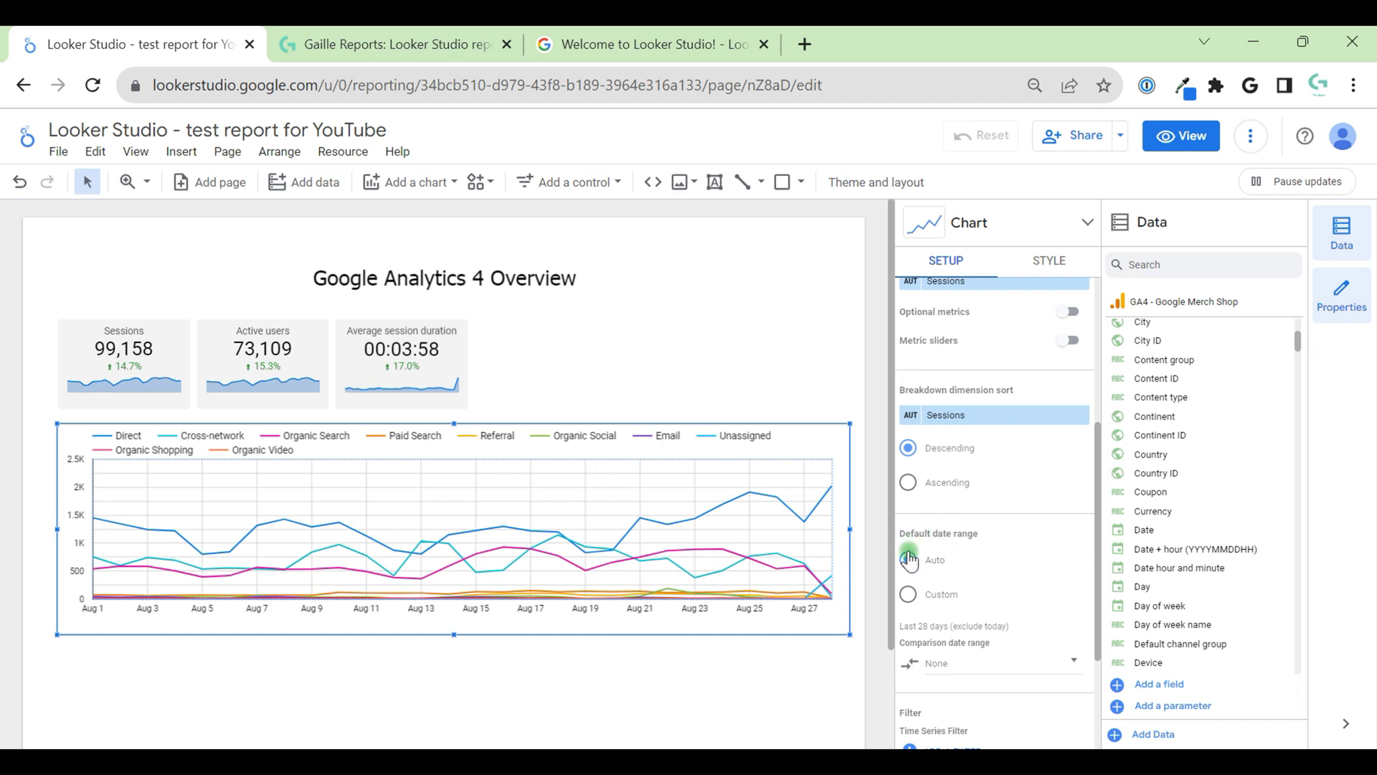
scroll(1002, 631, "down", 2)
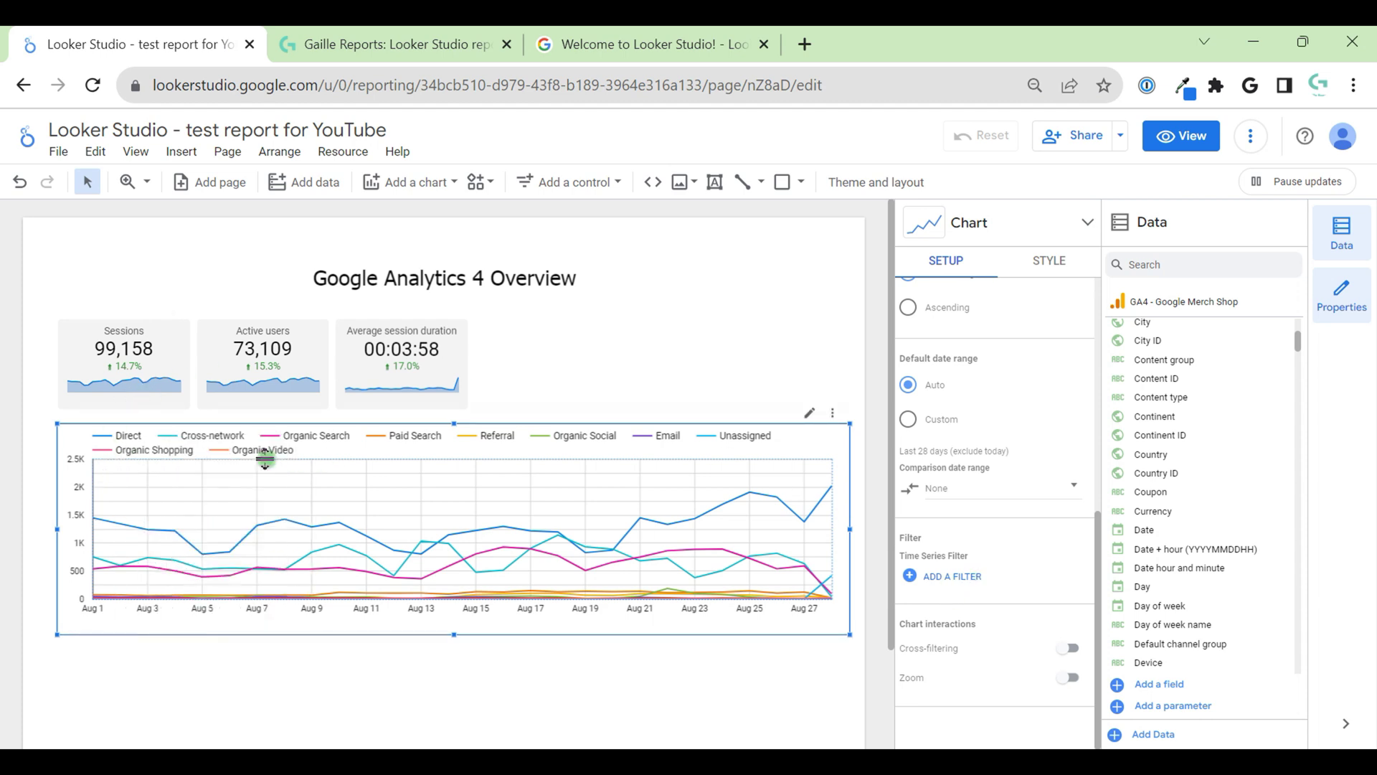
Step: Create and save a 'GA4 Organic' filter: include Default channel group containing Organic
left_click(947, 579)
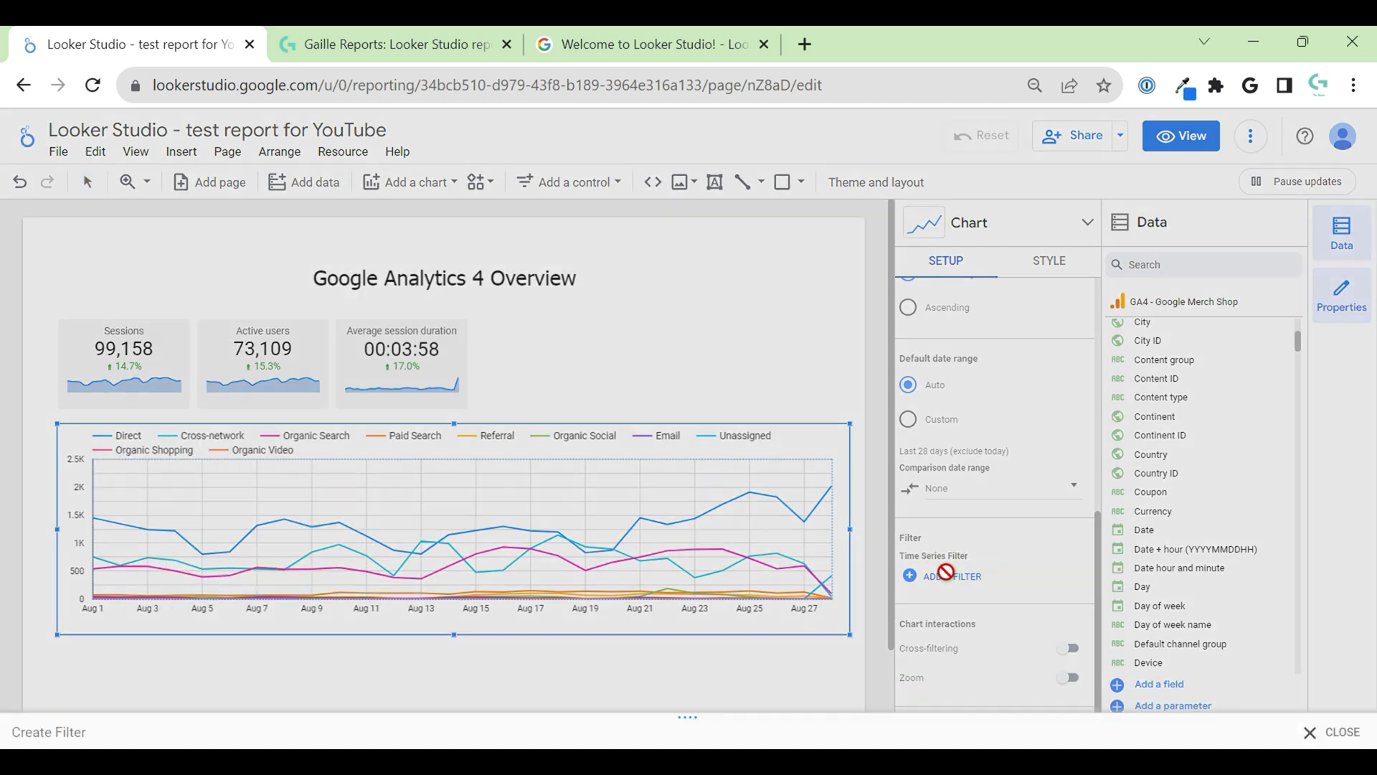
left_click(137, 472)
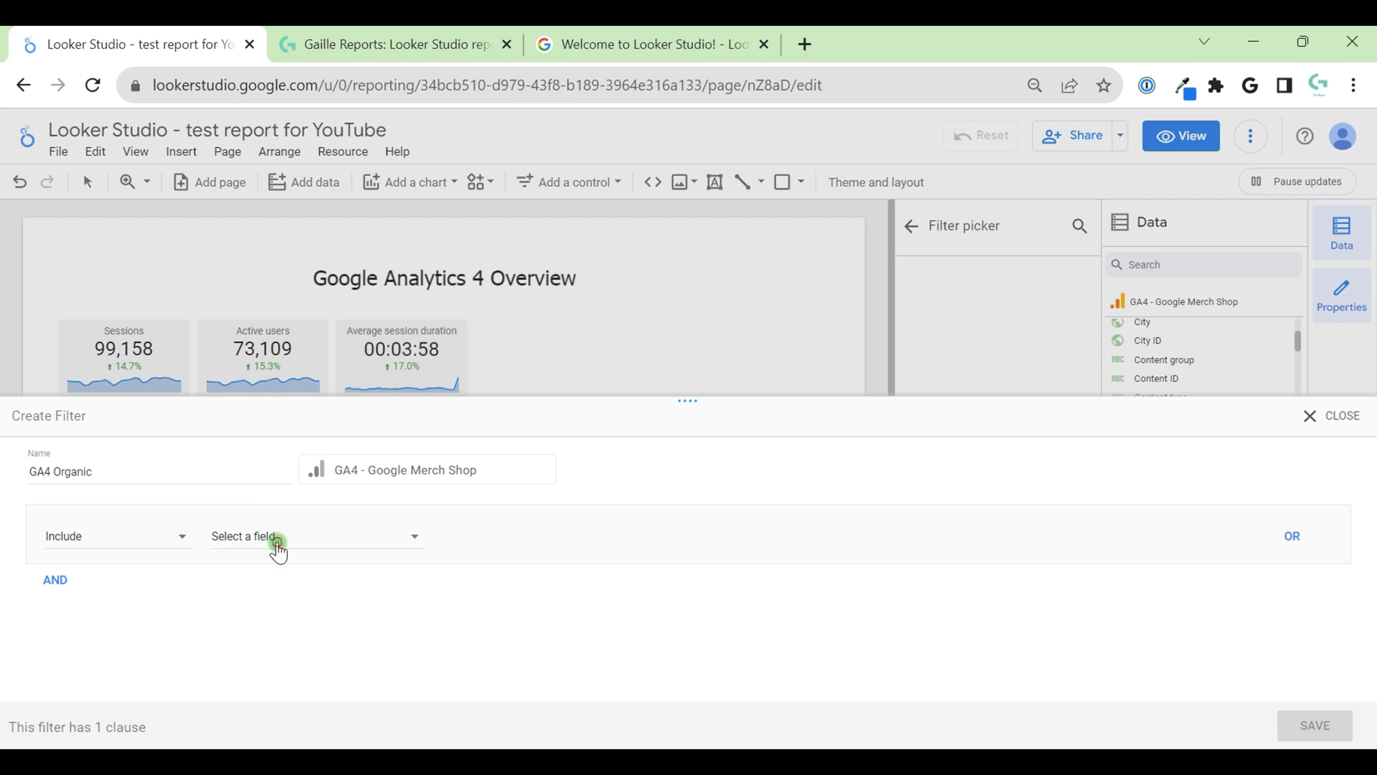
left_click(284, 537)
left_click(307, 490)
type("cha")
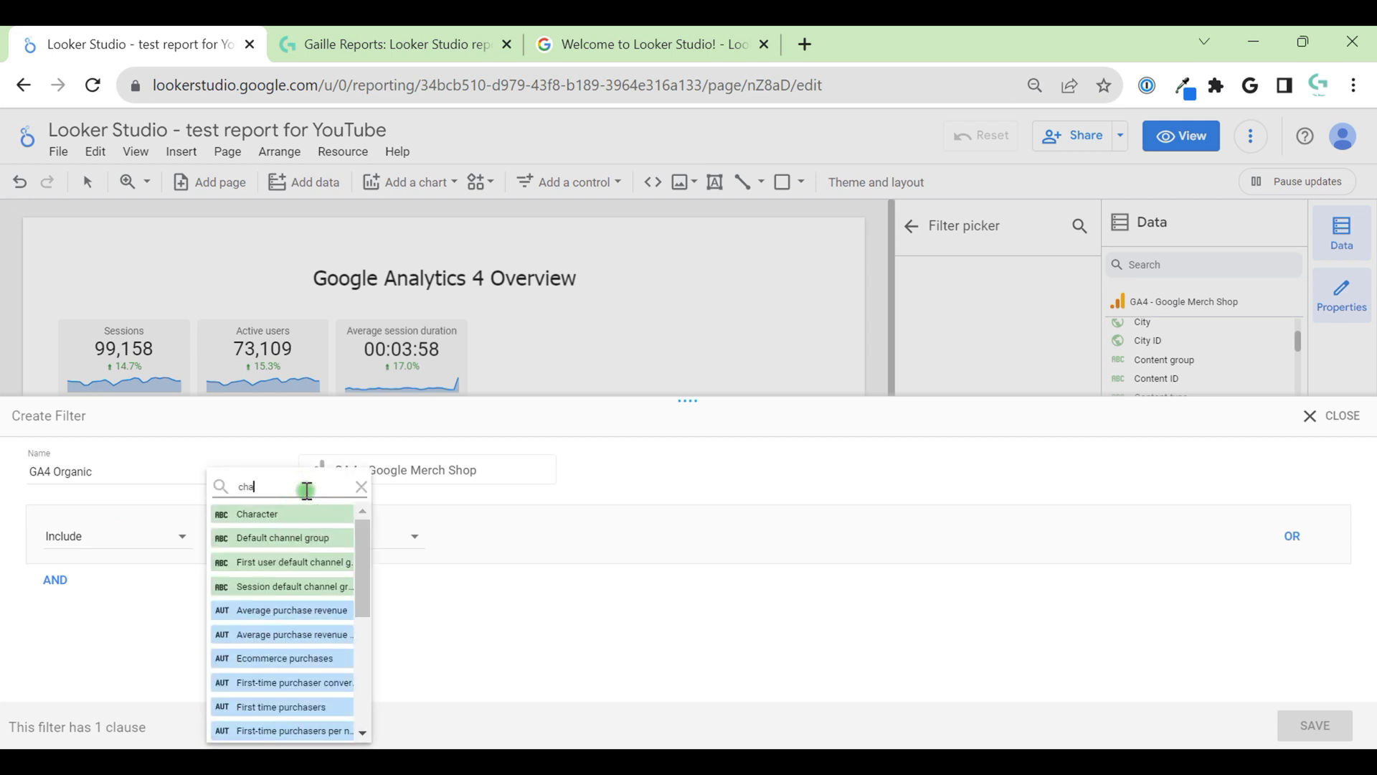
left_click(301, 535)
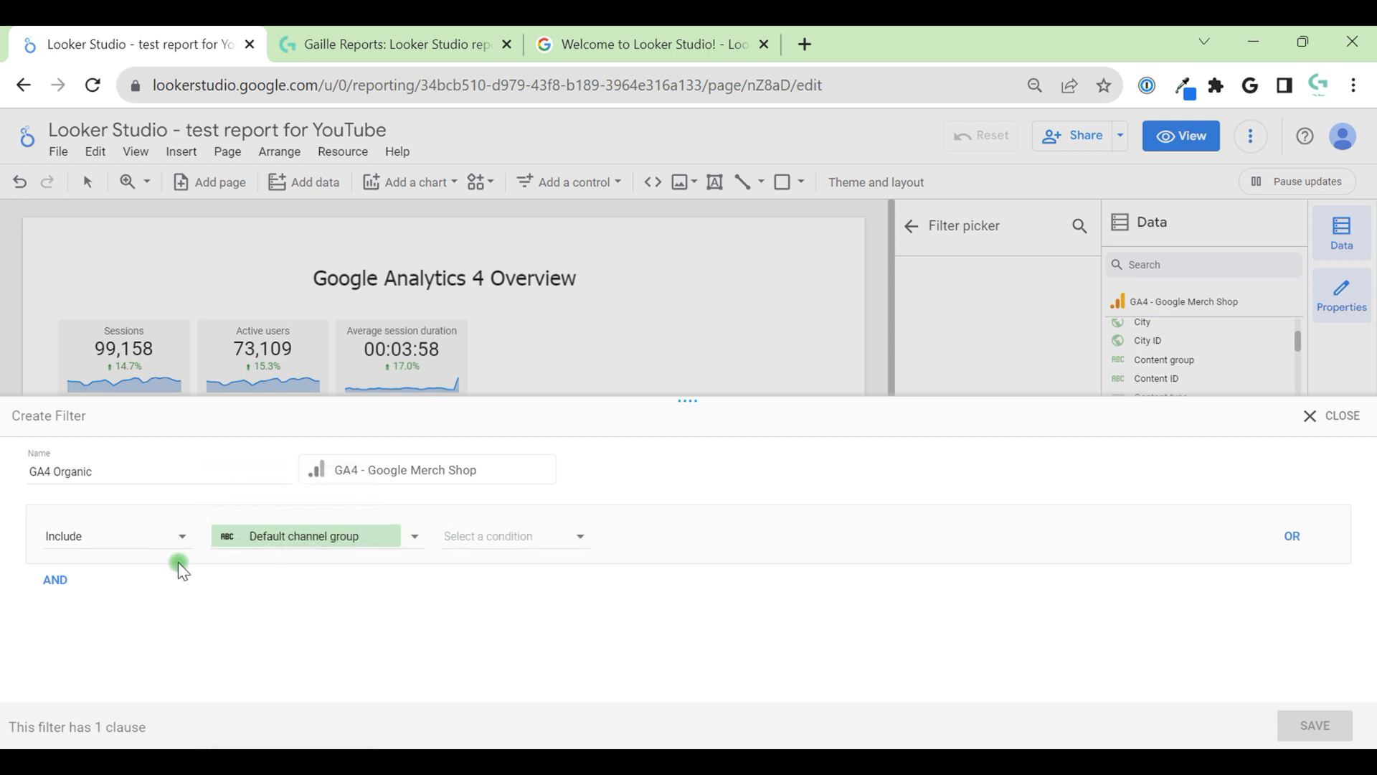
left_click(495, 543)
left_click(507, 527)
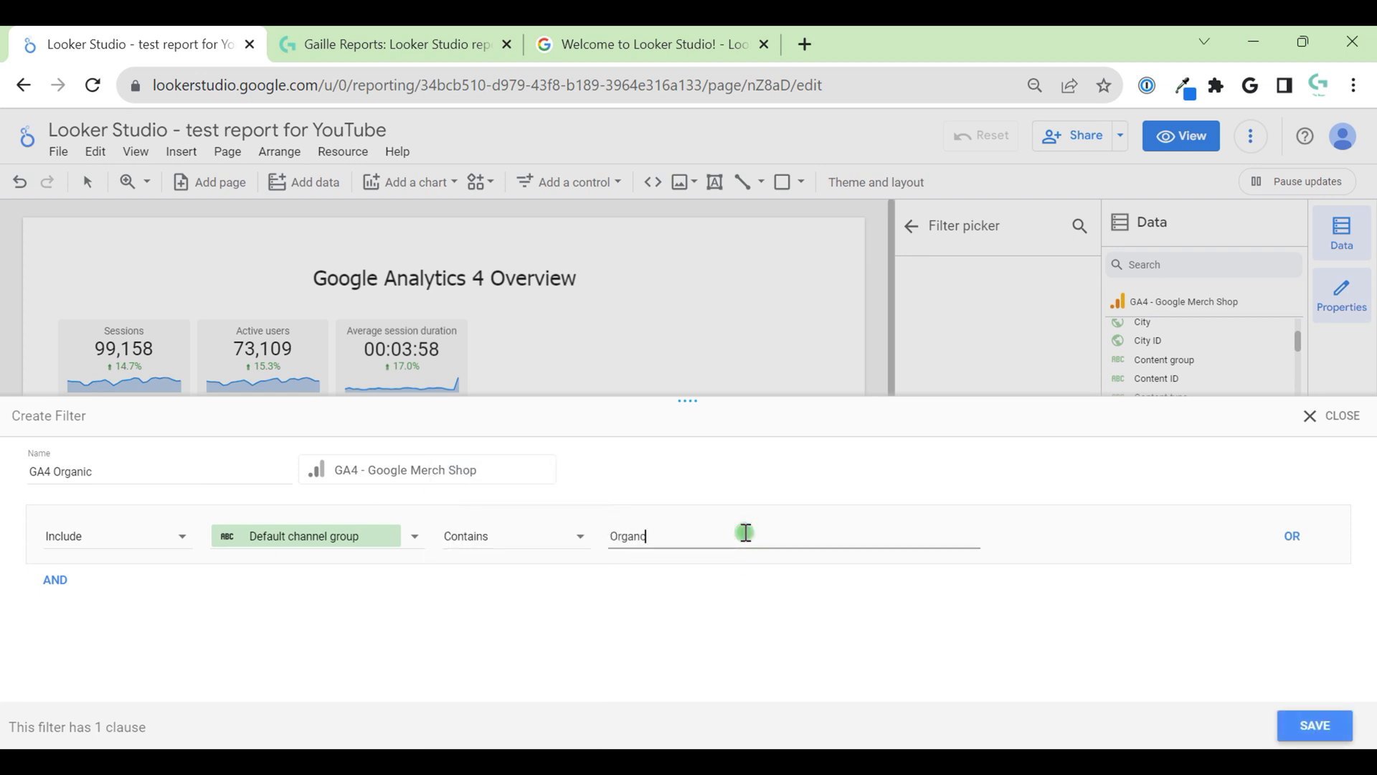
left_click(1315, 726)
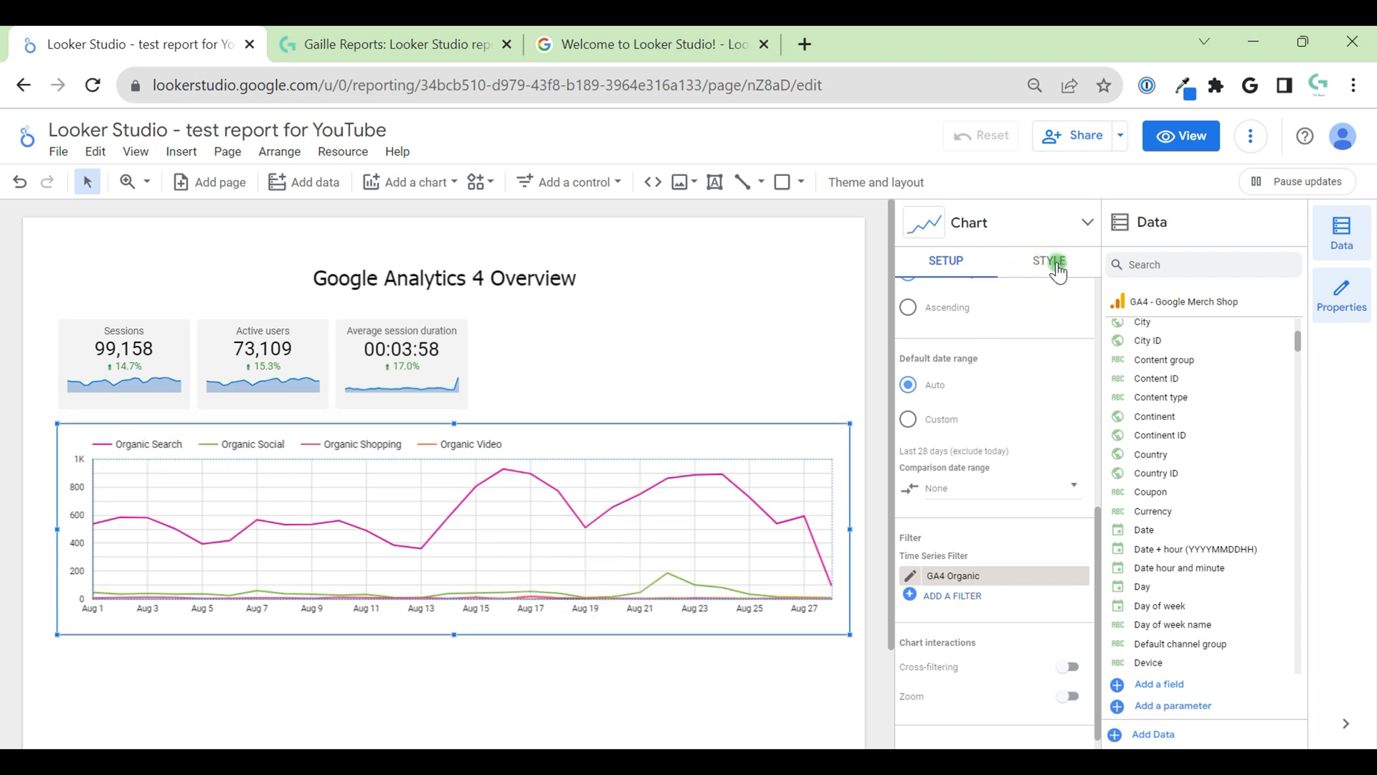
Step: Keep the Organic Search series drawn as a line after trying bars
scroll(1019, 409, "up", 10)
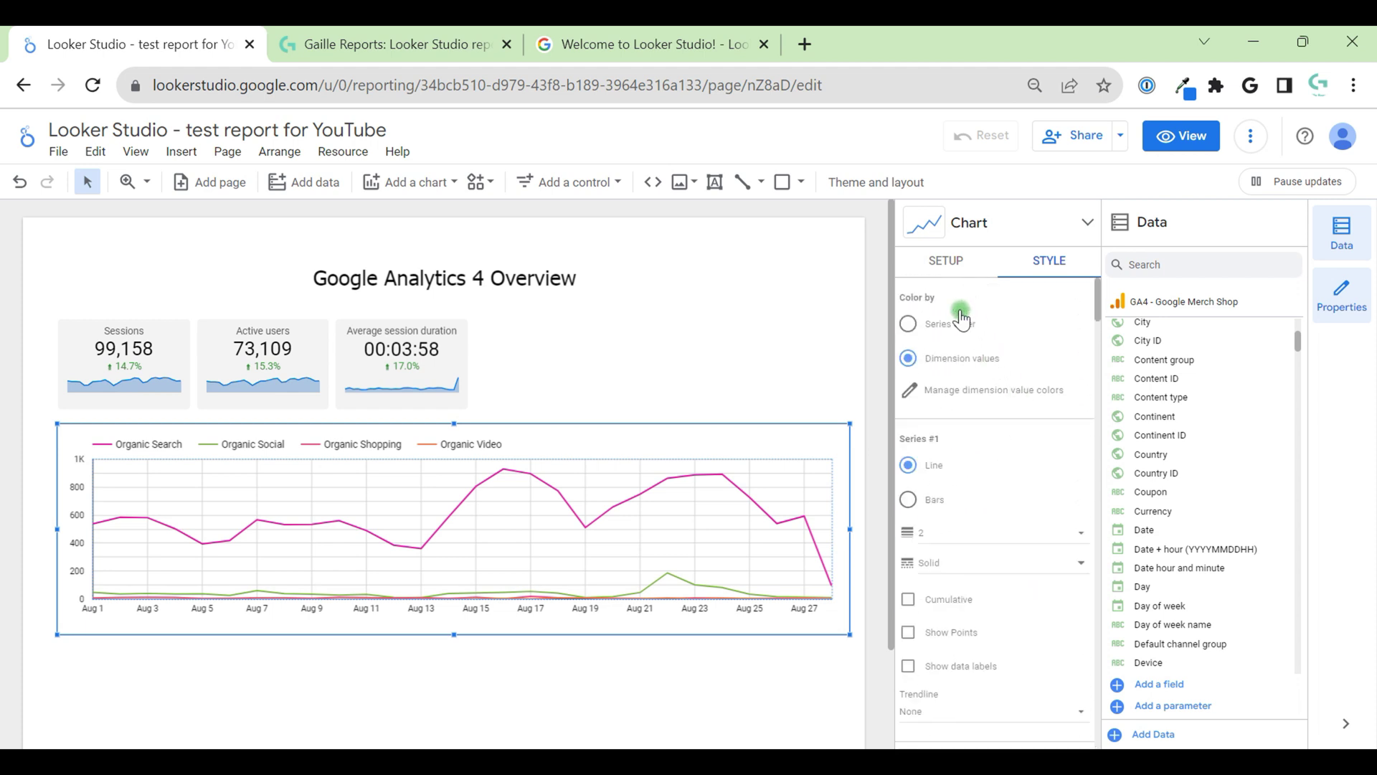
scroll(992, 531, "down", 1)
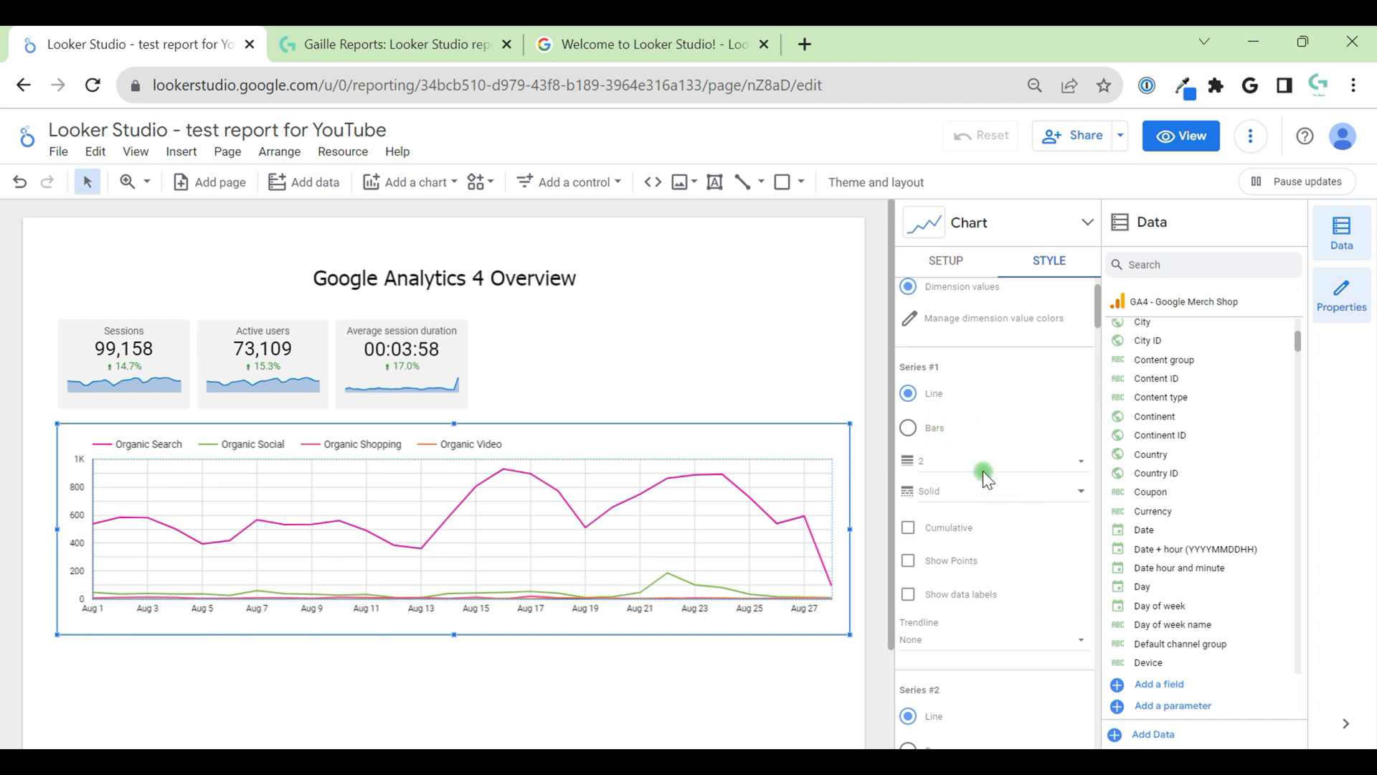
left_click(921, 424)
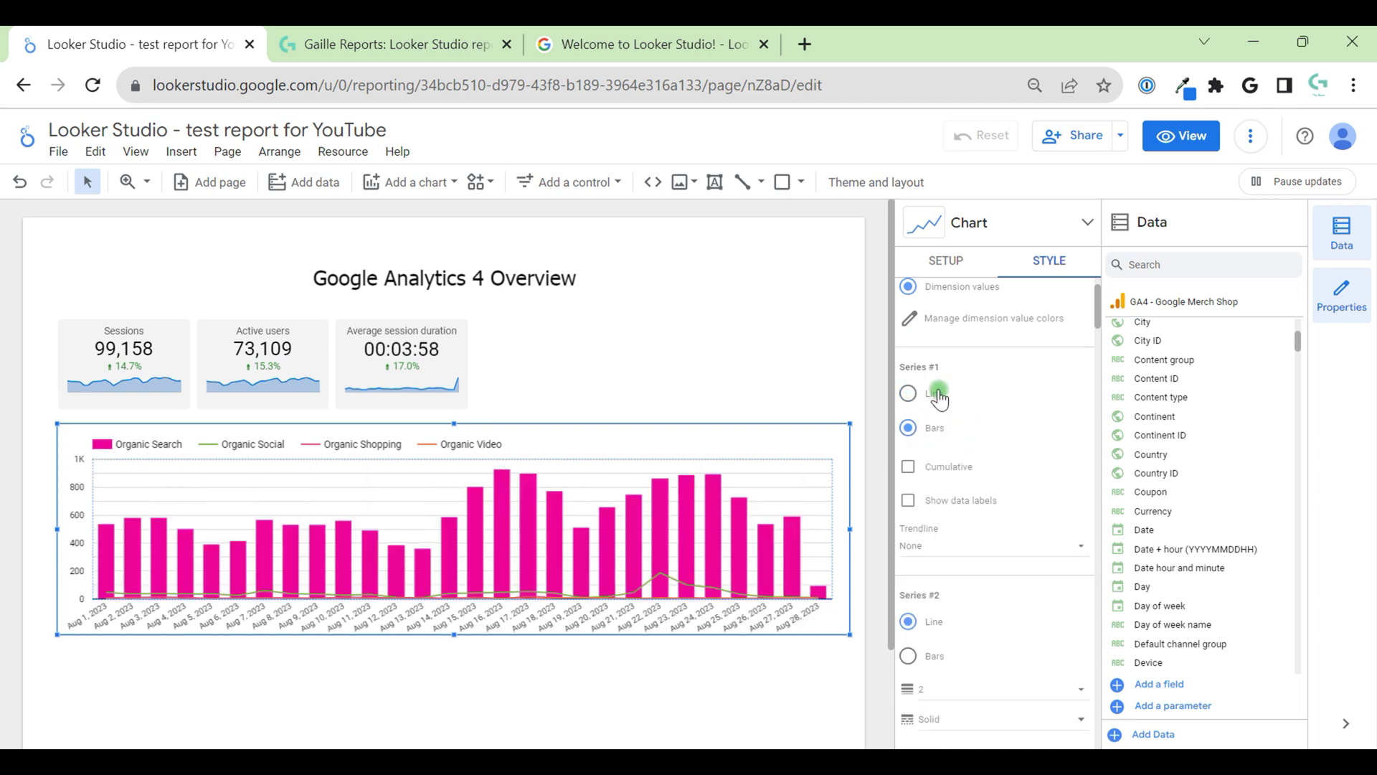
left_click(935, 396)
Step: Leave the chart lines straight with smoothing turned off
scroll(992, 518, "down", 5)
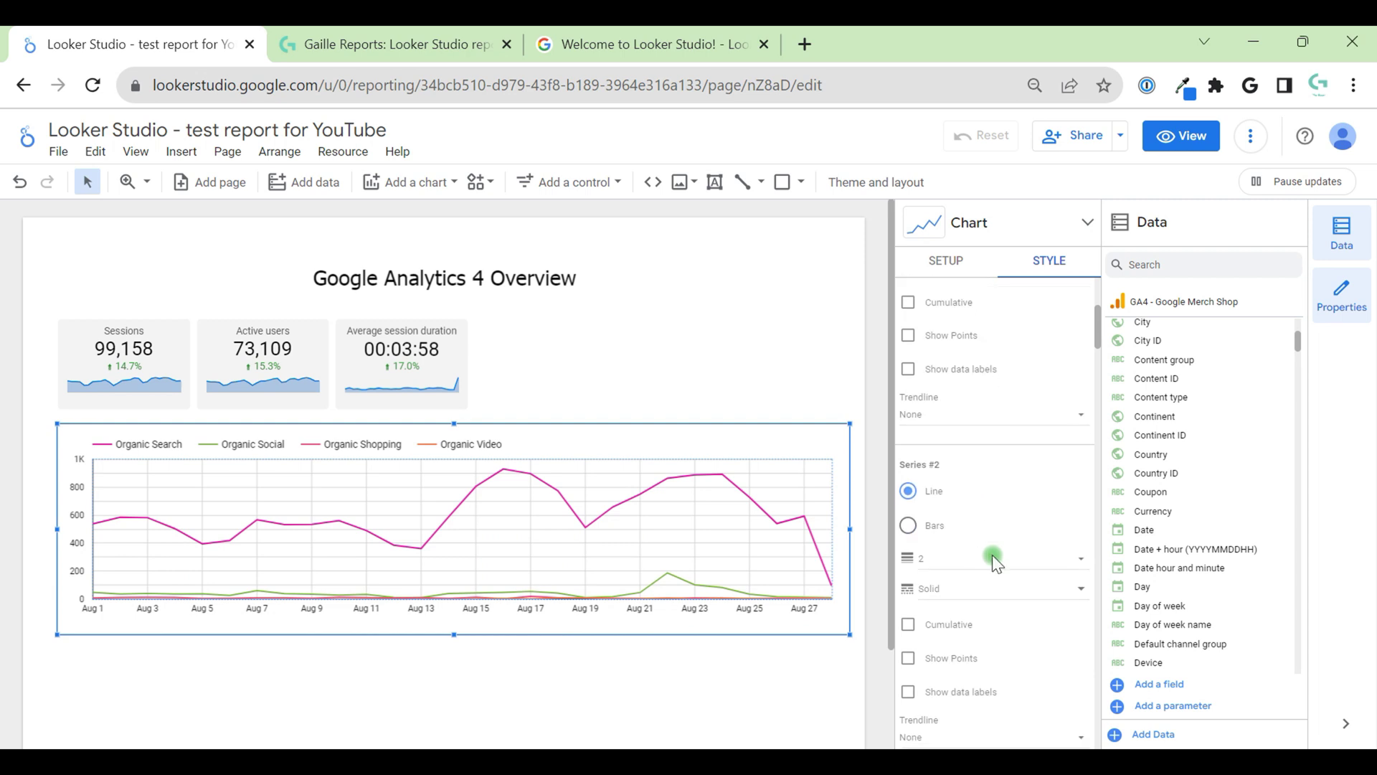
scroll(992, 566, "down", 8)
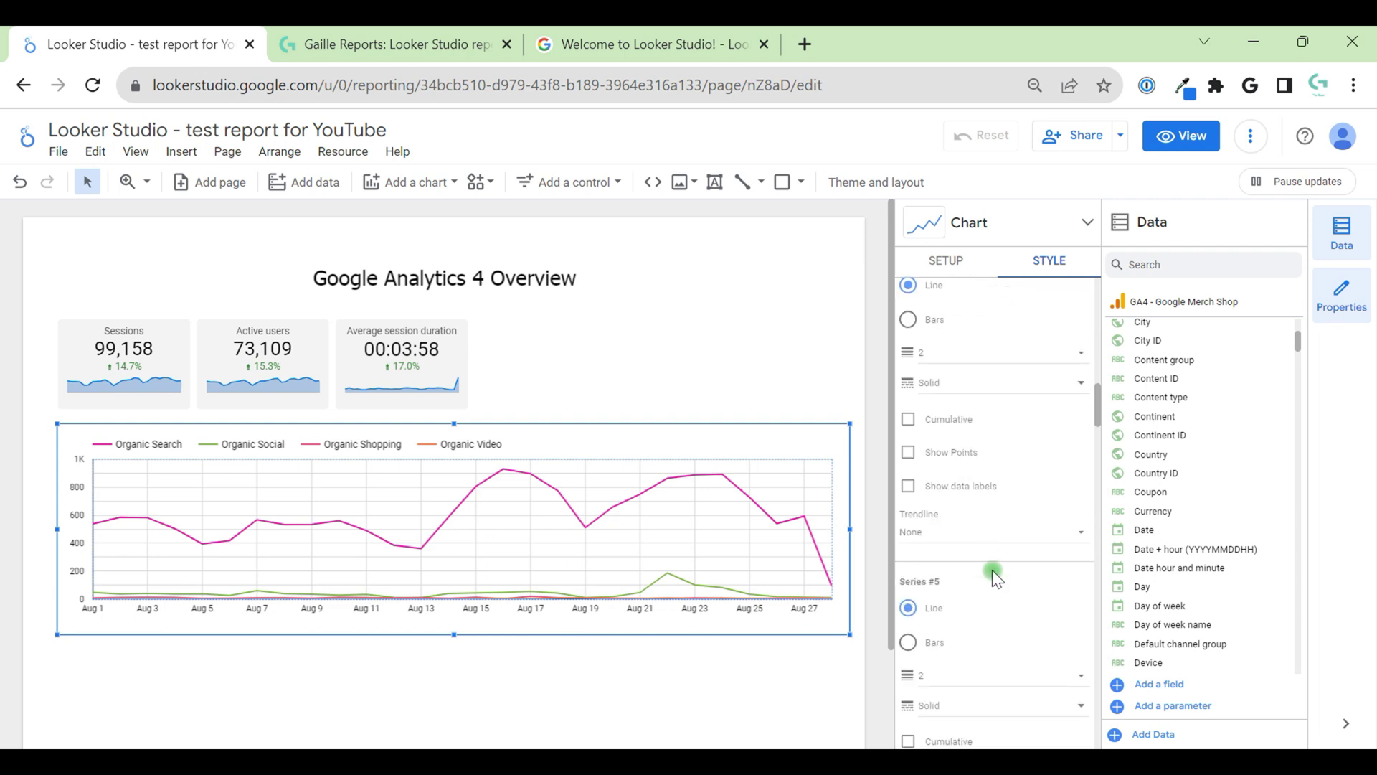
scroll(992, 569, "down", 8)
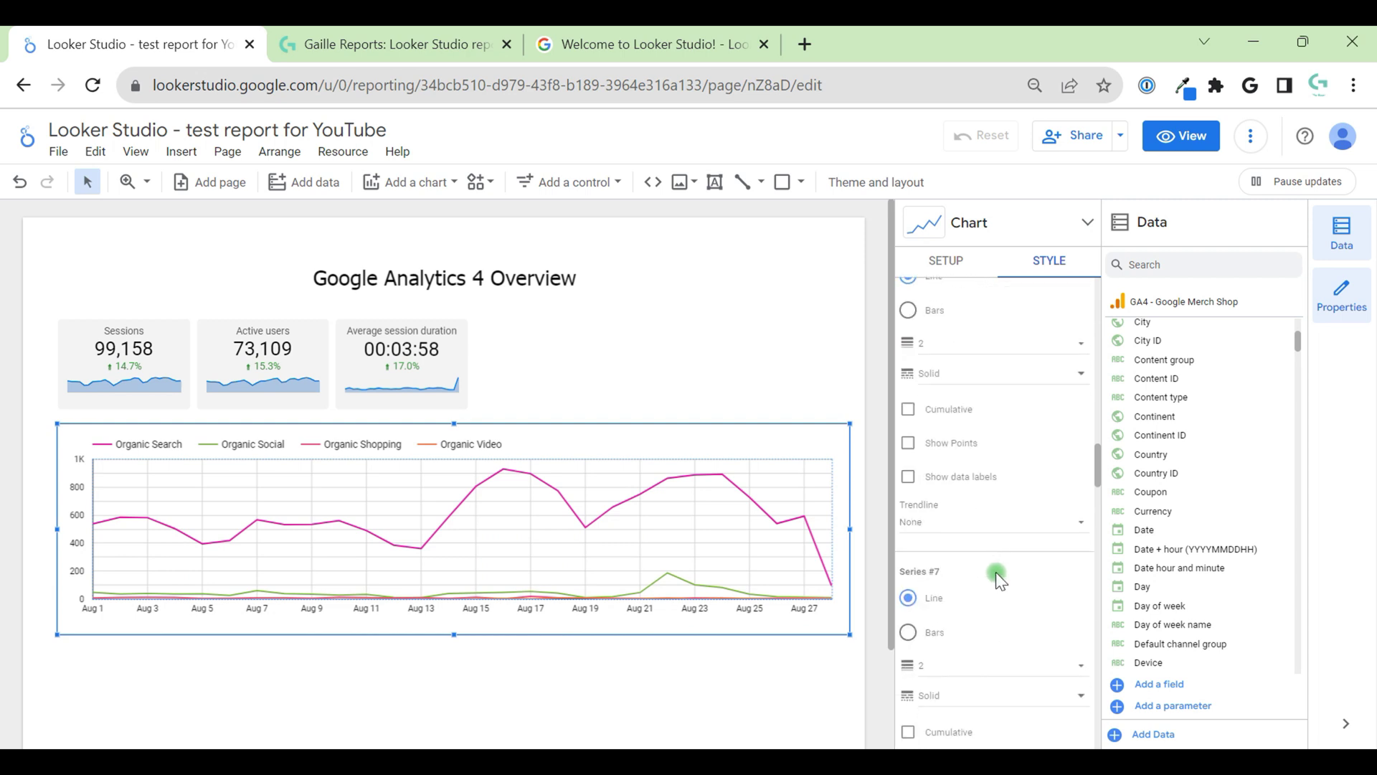
scroll(996, 572, "down", 8)
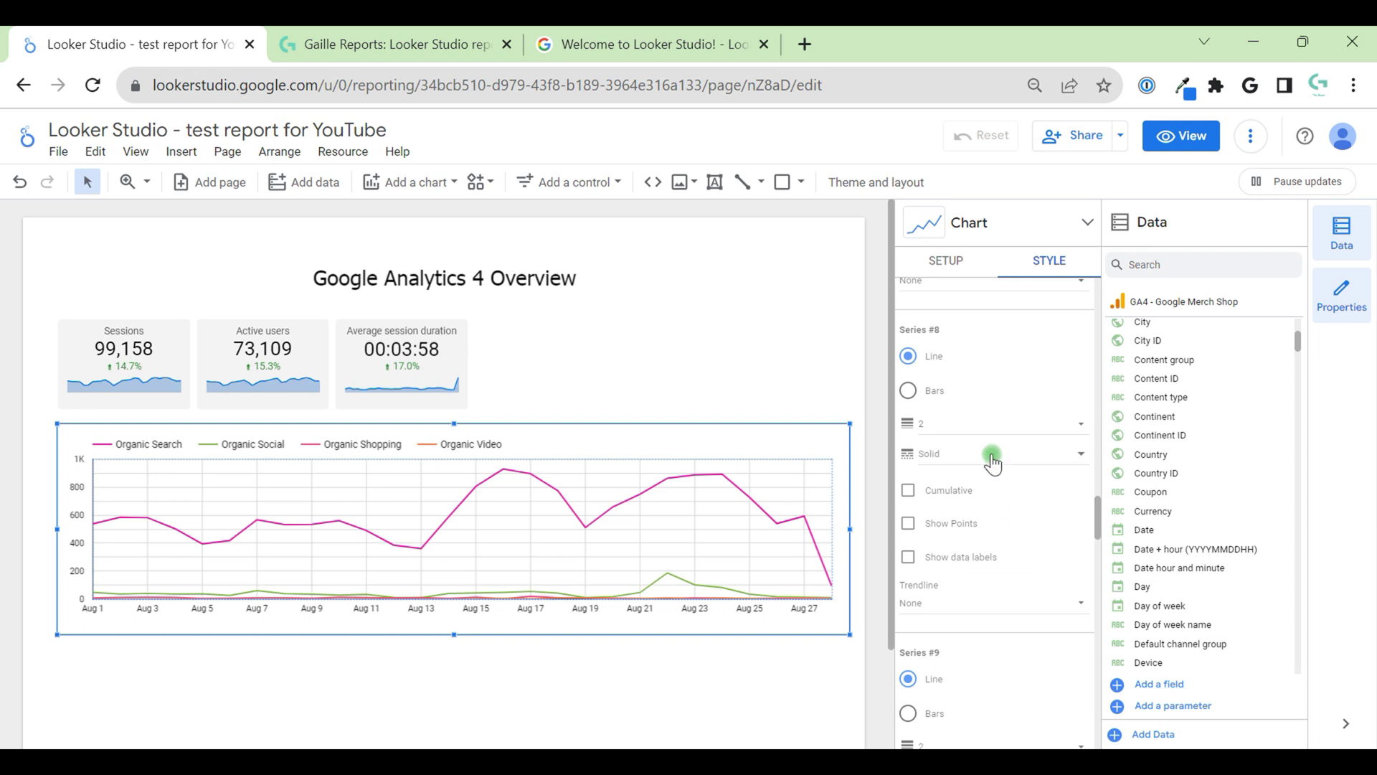
scroll(983, 600, "down", 10)
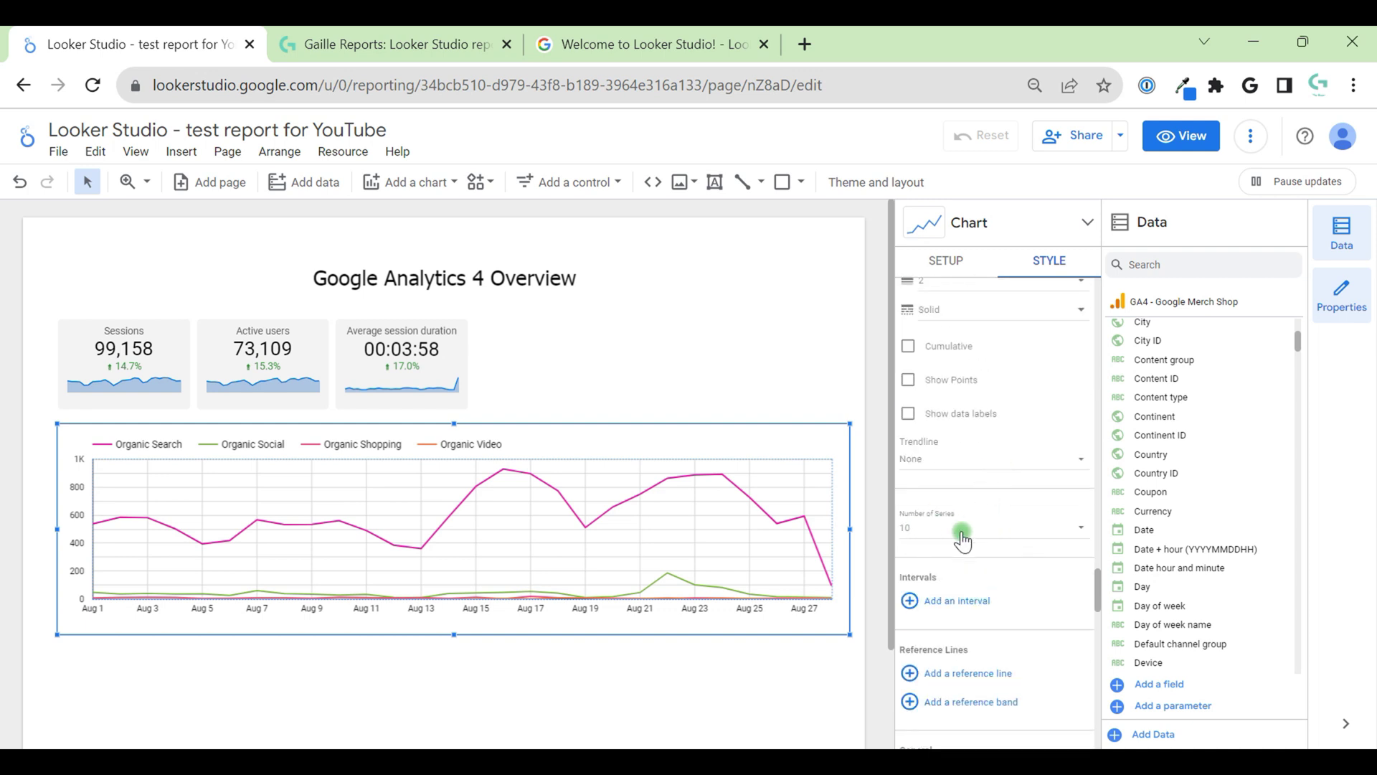
scroll(993, 484, "up", 3)
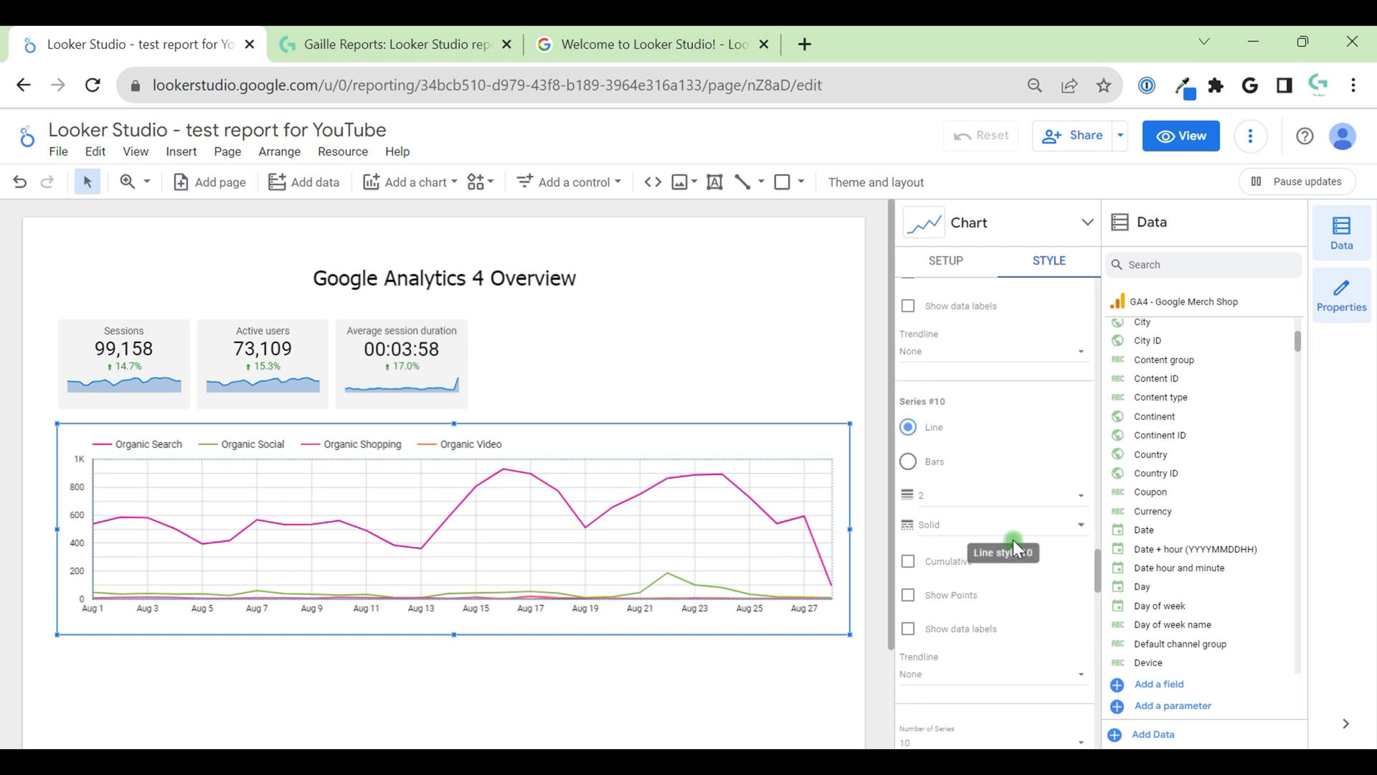
scroll(1013, 539, "down", 6)
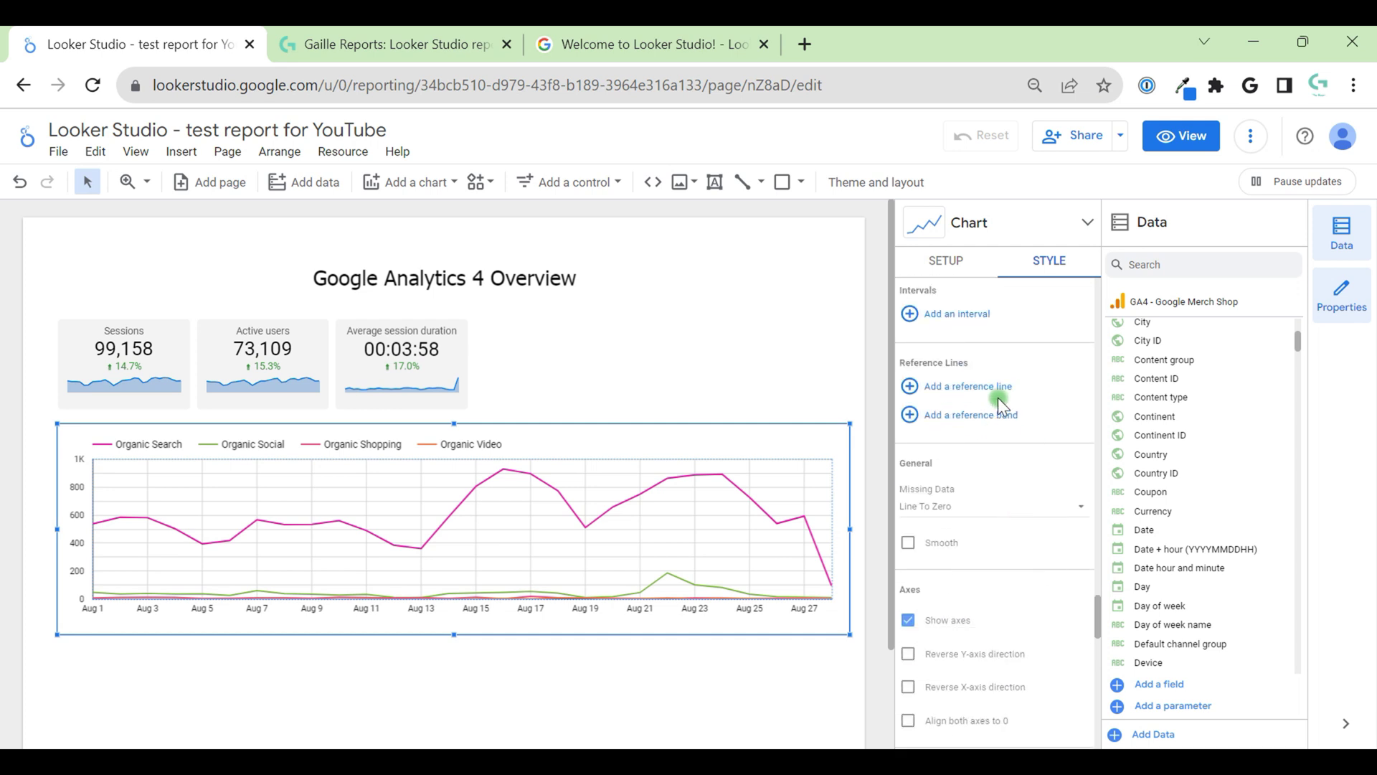
left_click(945, 543)
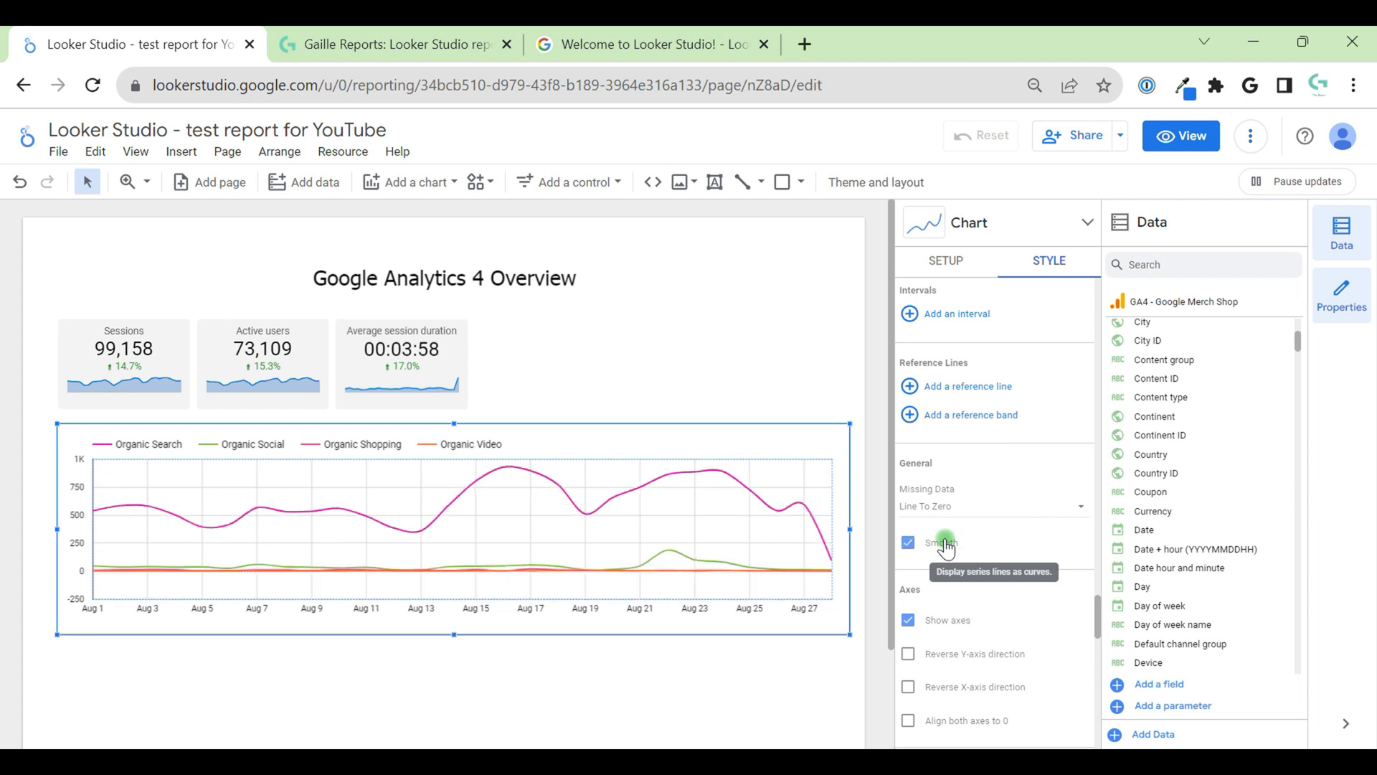
left_click(945, 543)
Step: Keep the chart axes visible and set the grid colour to a very faint swatch
scroll(1005, 588, "down", 3)
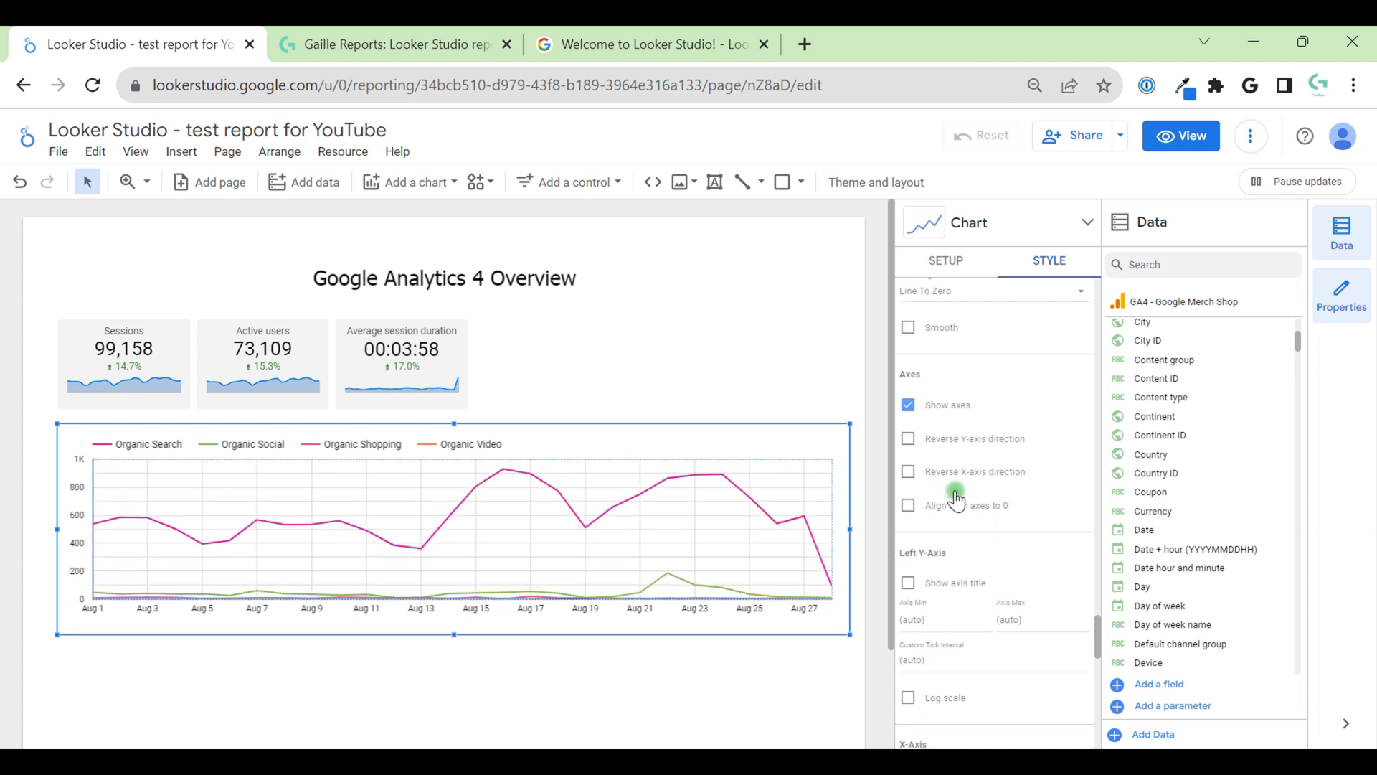
left_click(942, 412)
left_click(942, 413)
scroll(1022, 548, "down", 5)
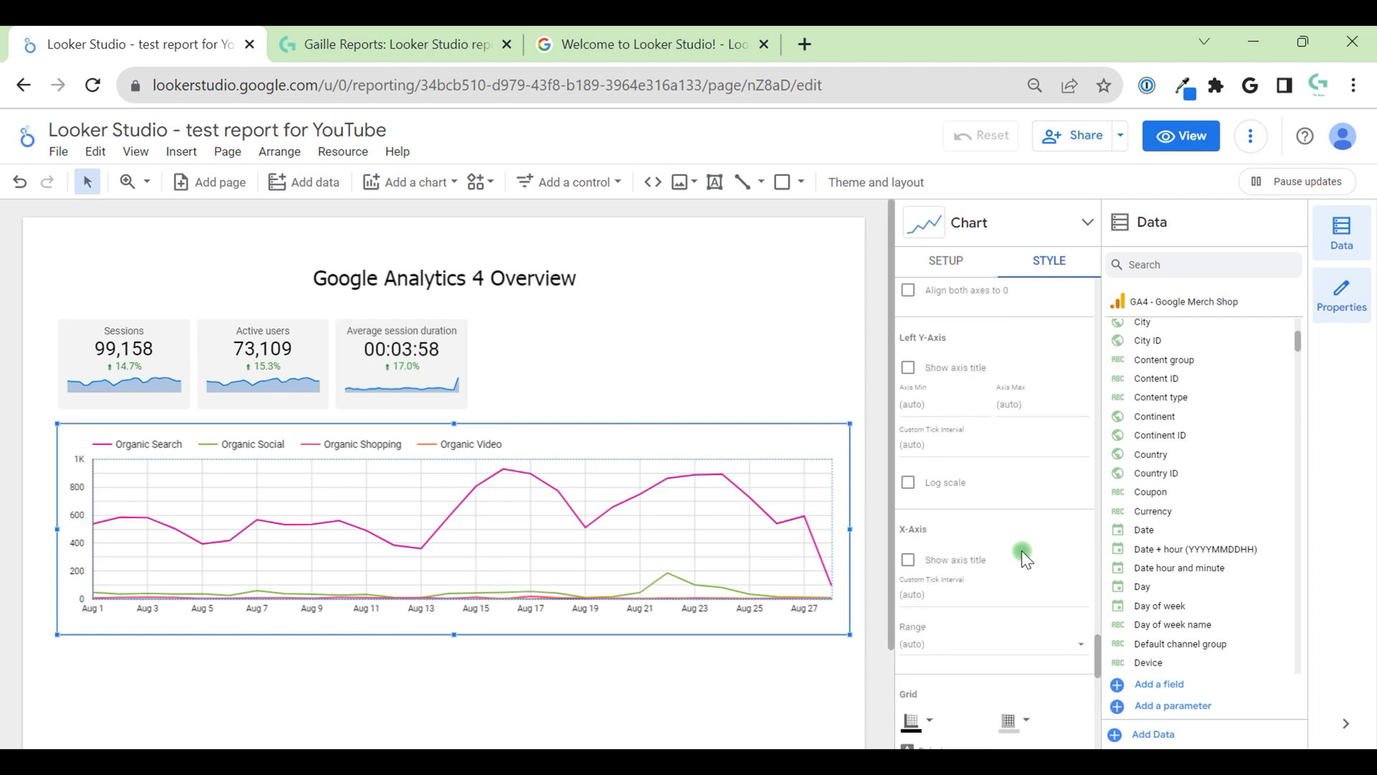
left_click(1020, 438)
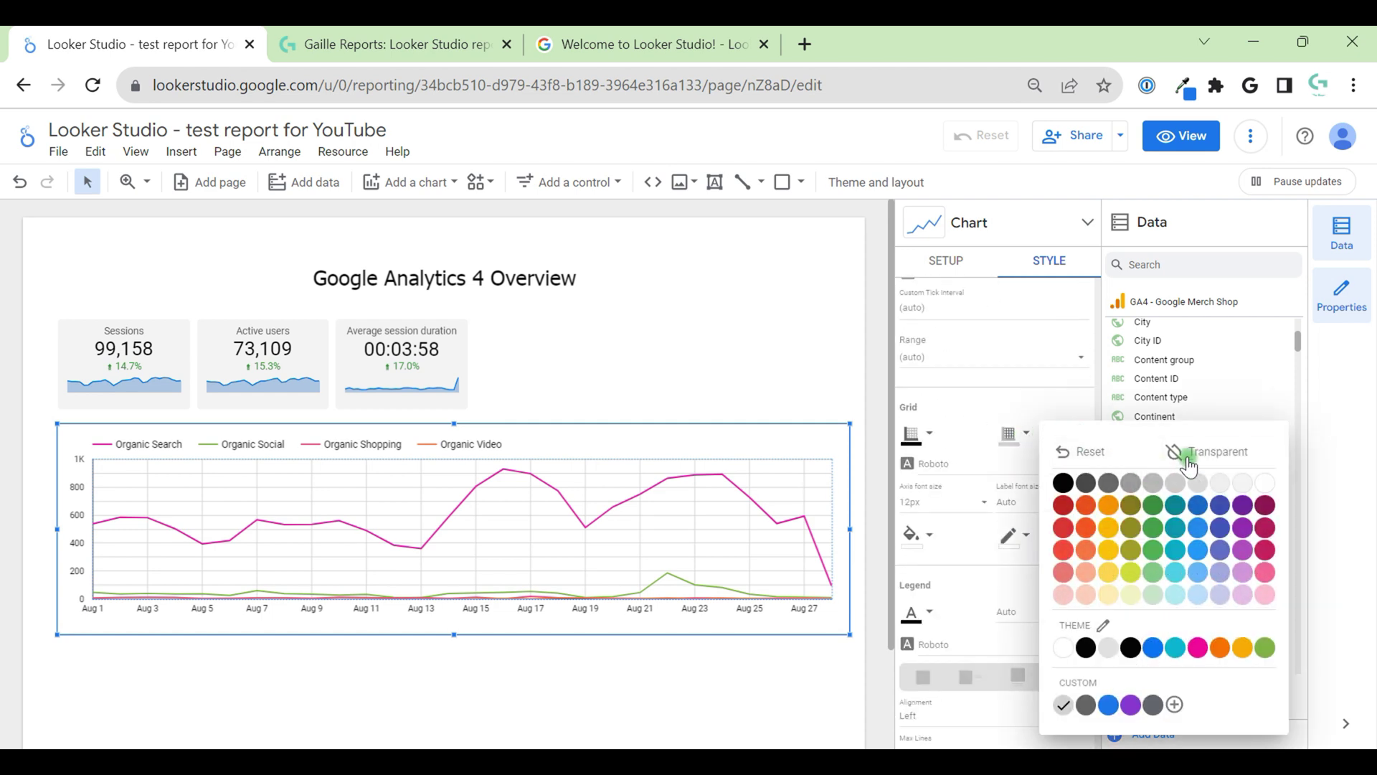
left_click(1038, 476)
scroll(1031, 648, "down", 5)
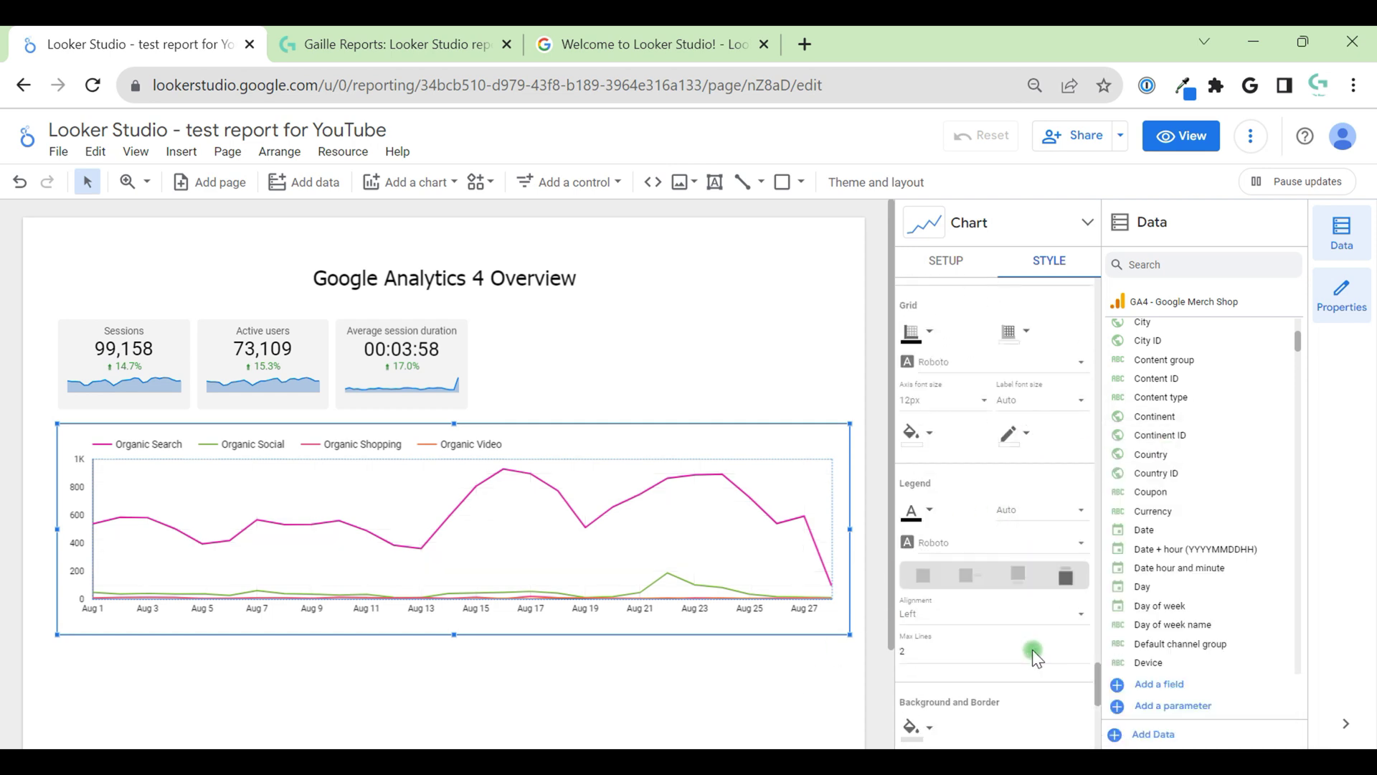
left_click(742, 690)
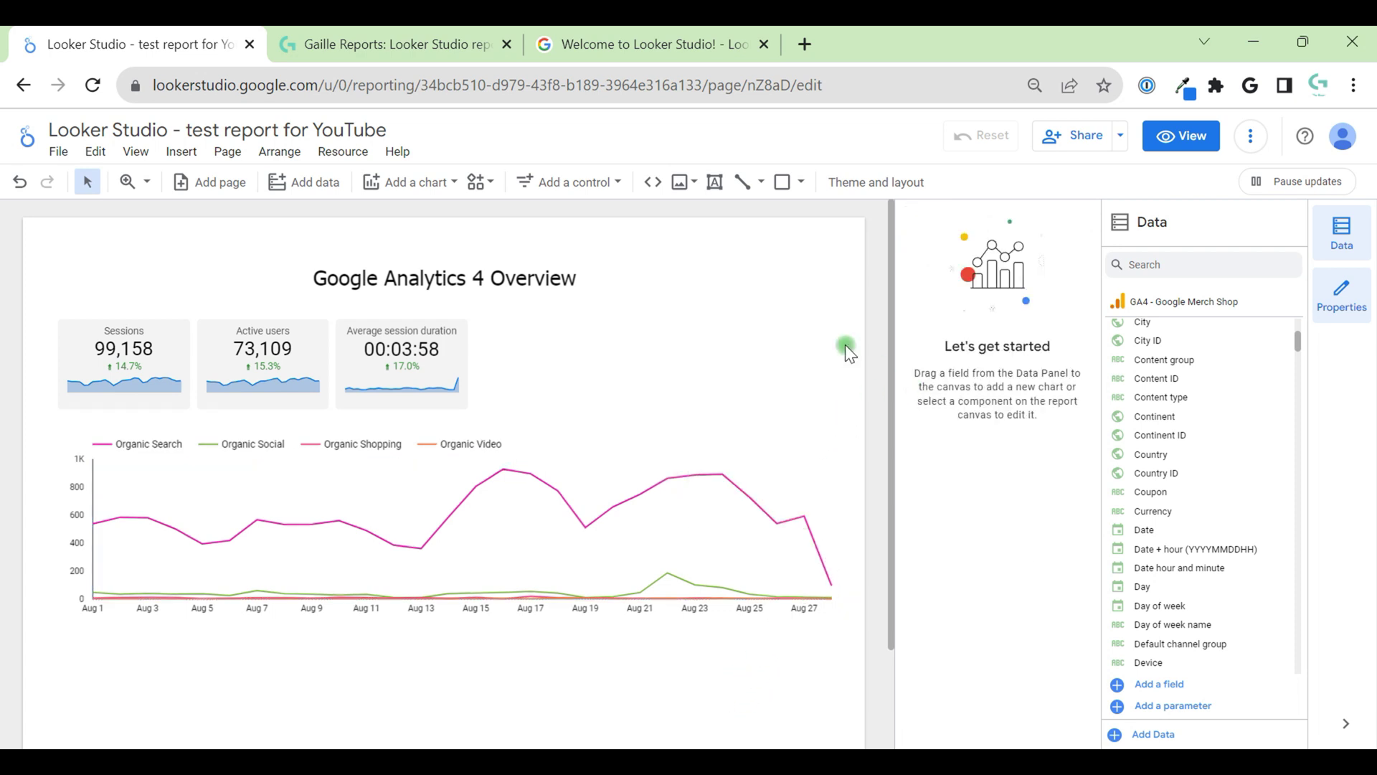
Step: Browse the chart type gallery, close it, and bring up the list of report controls
left_click(403, 181)
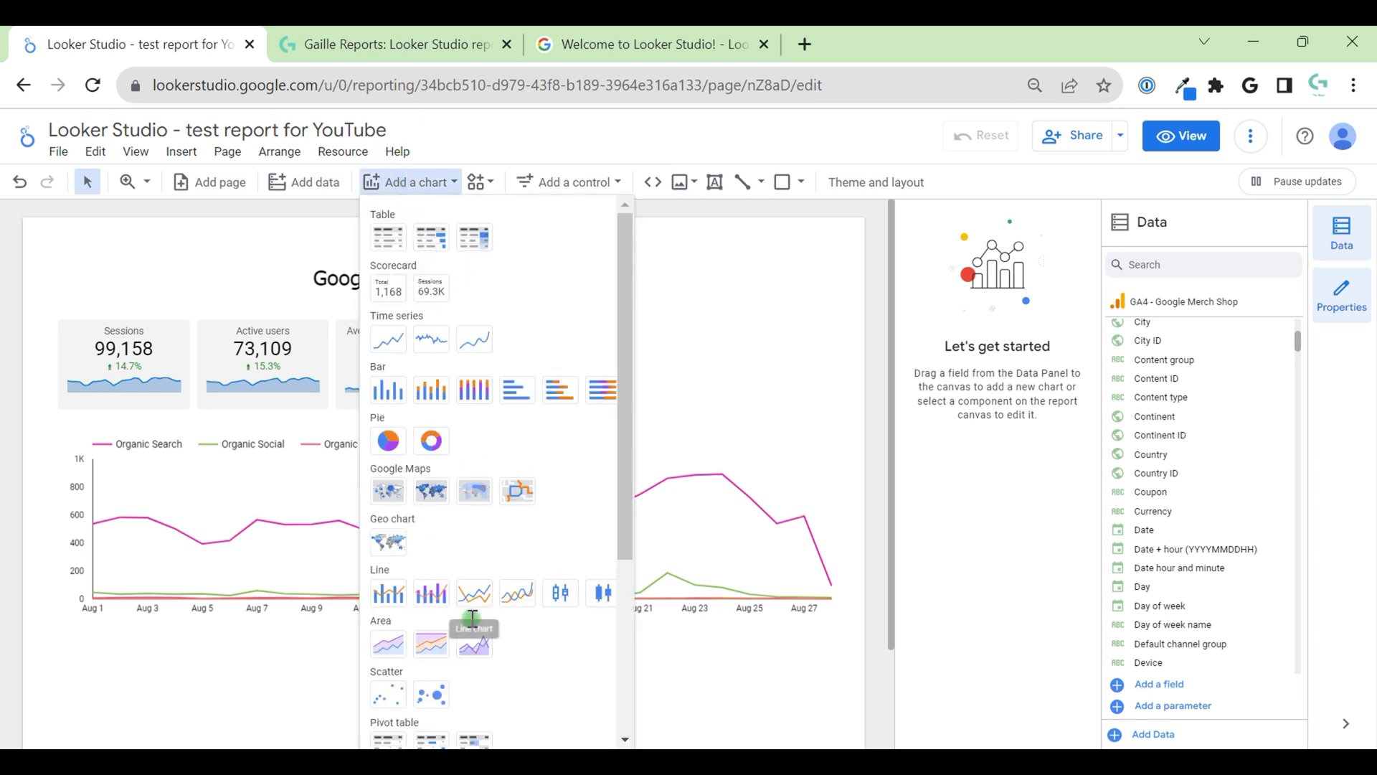
scroll(506, 675, "down", 4)
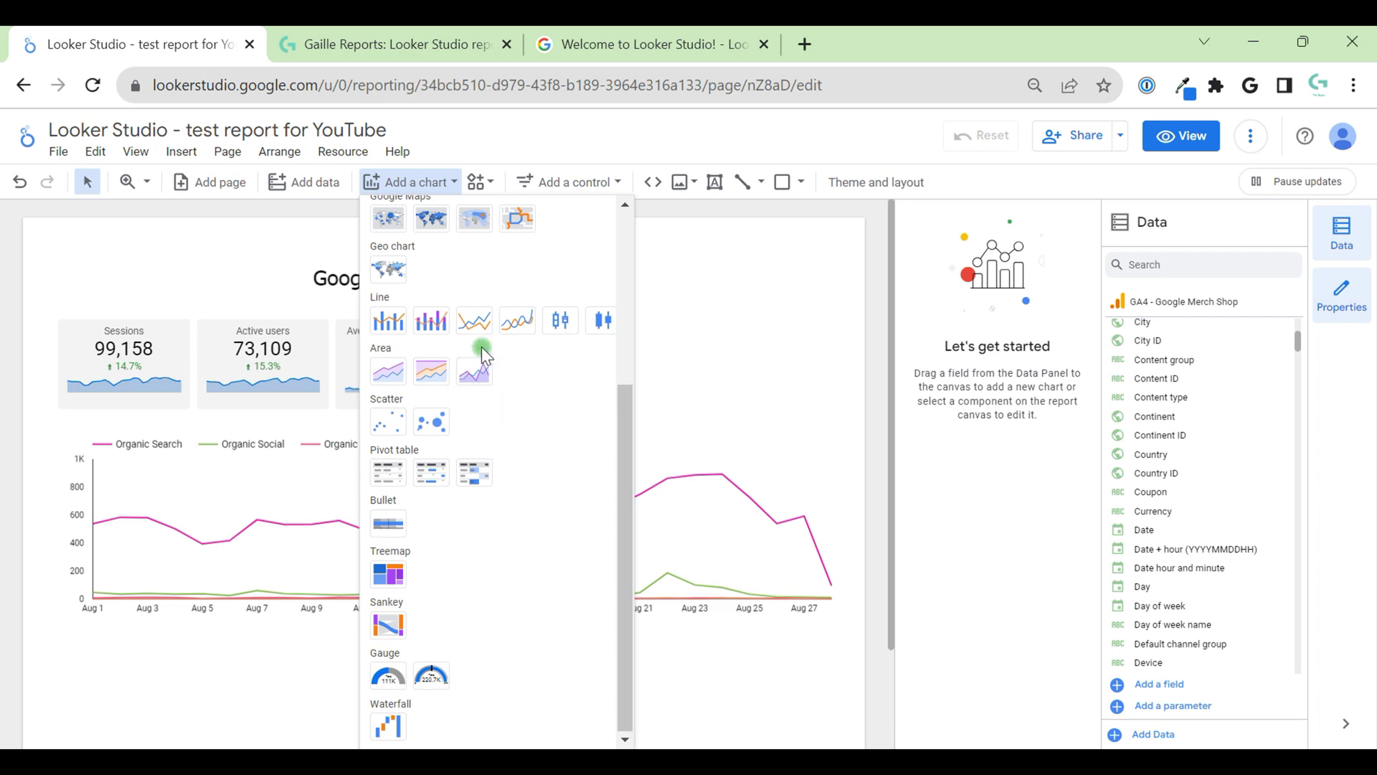
left_click(803, 391)
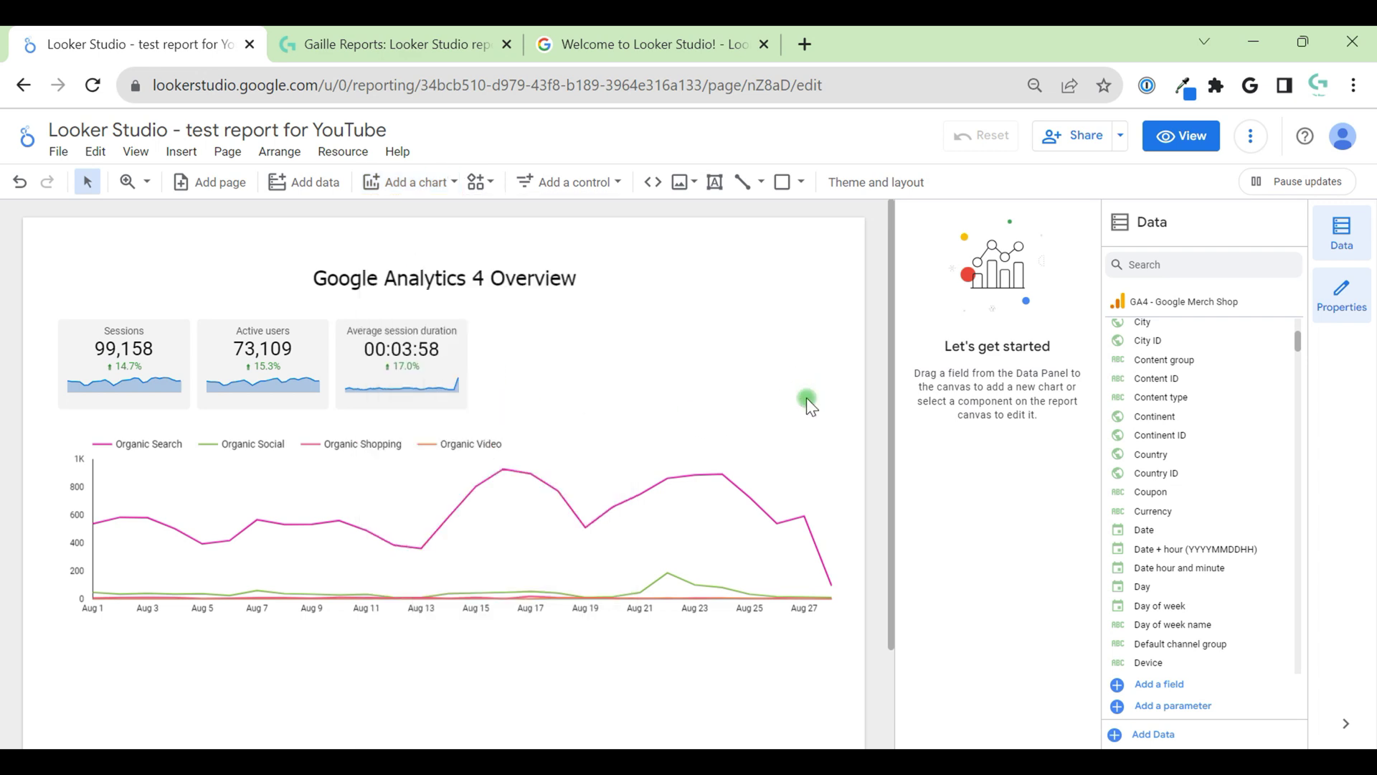
left_click(539, 400)
left_click(584, 187)
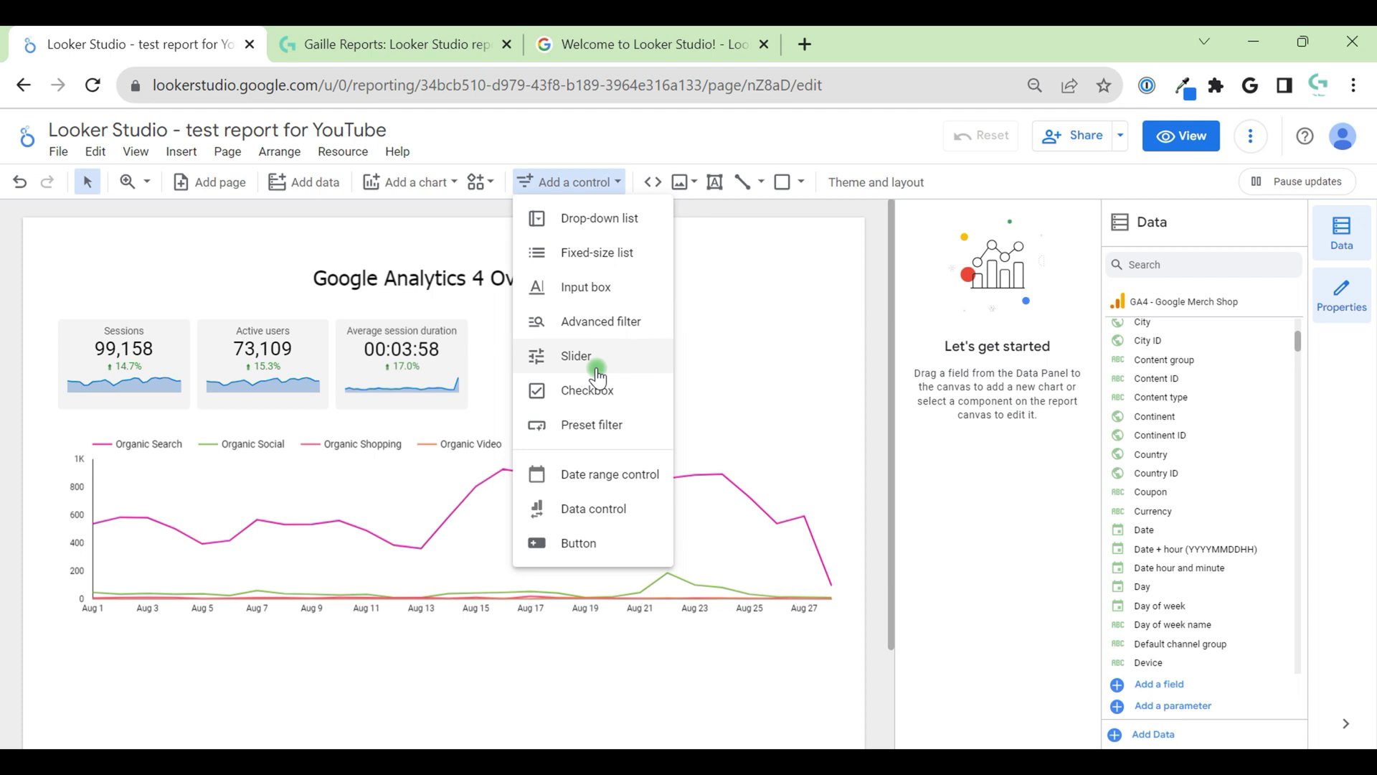
Step: Place a date range control on the canvas beside the scorecards
left_click(643, 477)
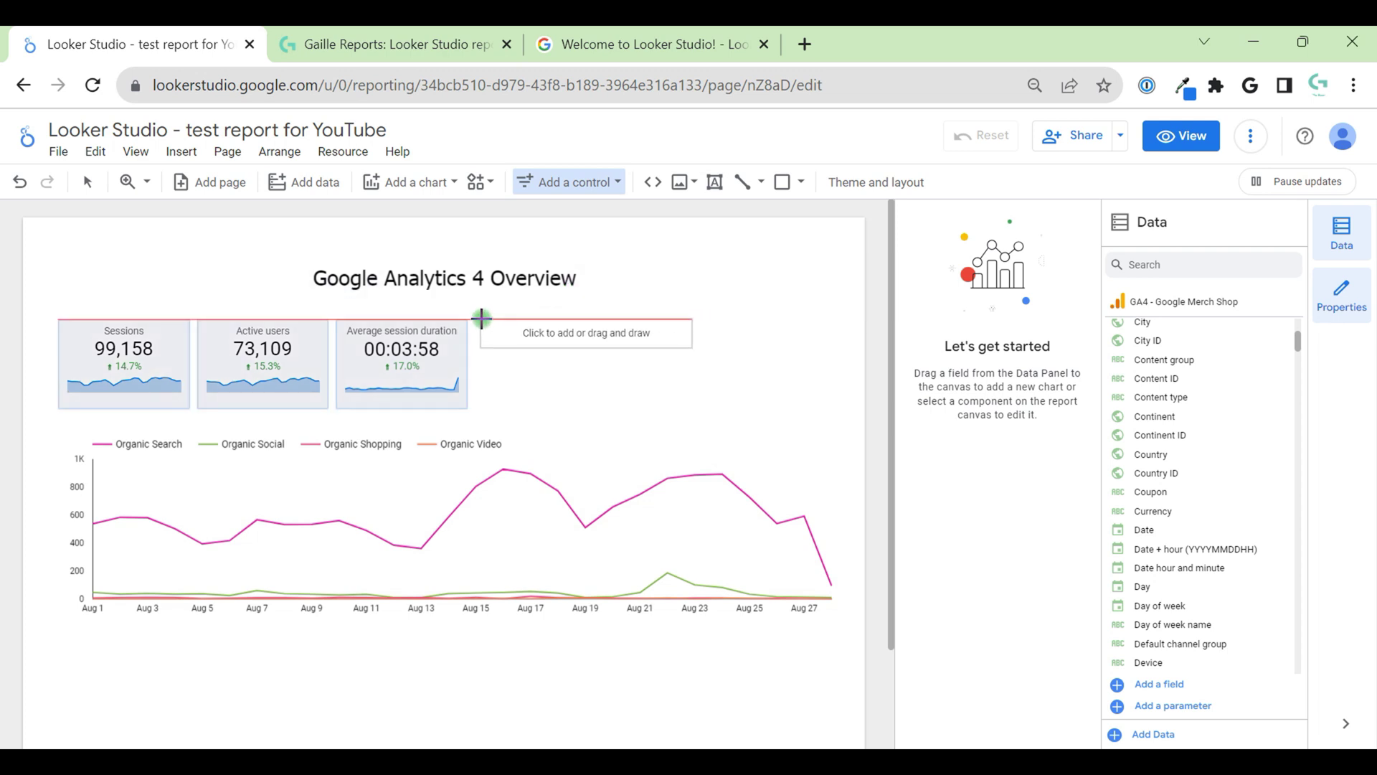
left_click(480, 325)
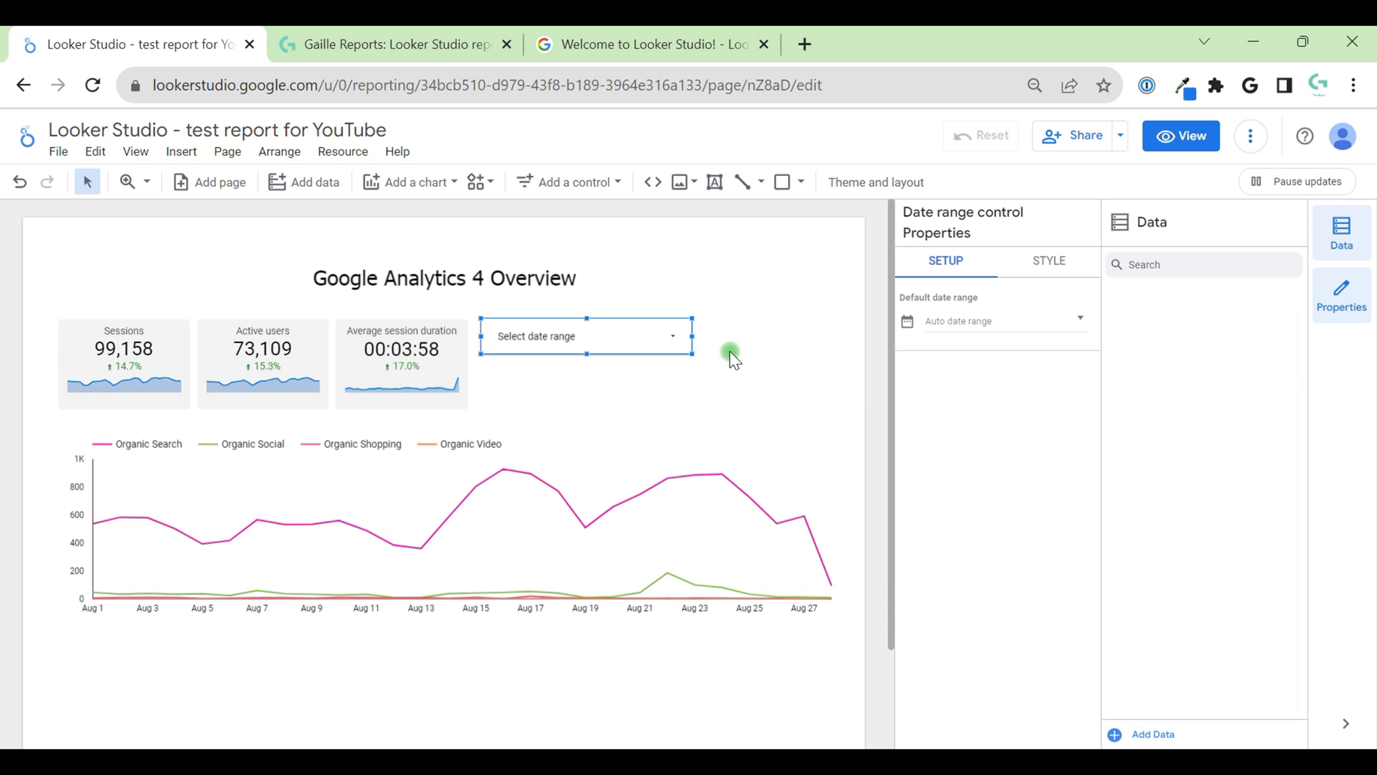
left_click(954, 321)
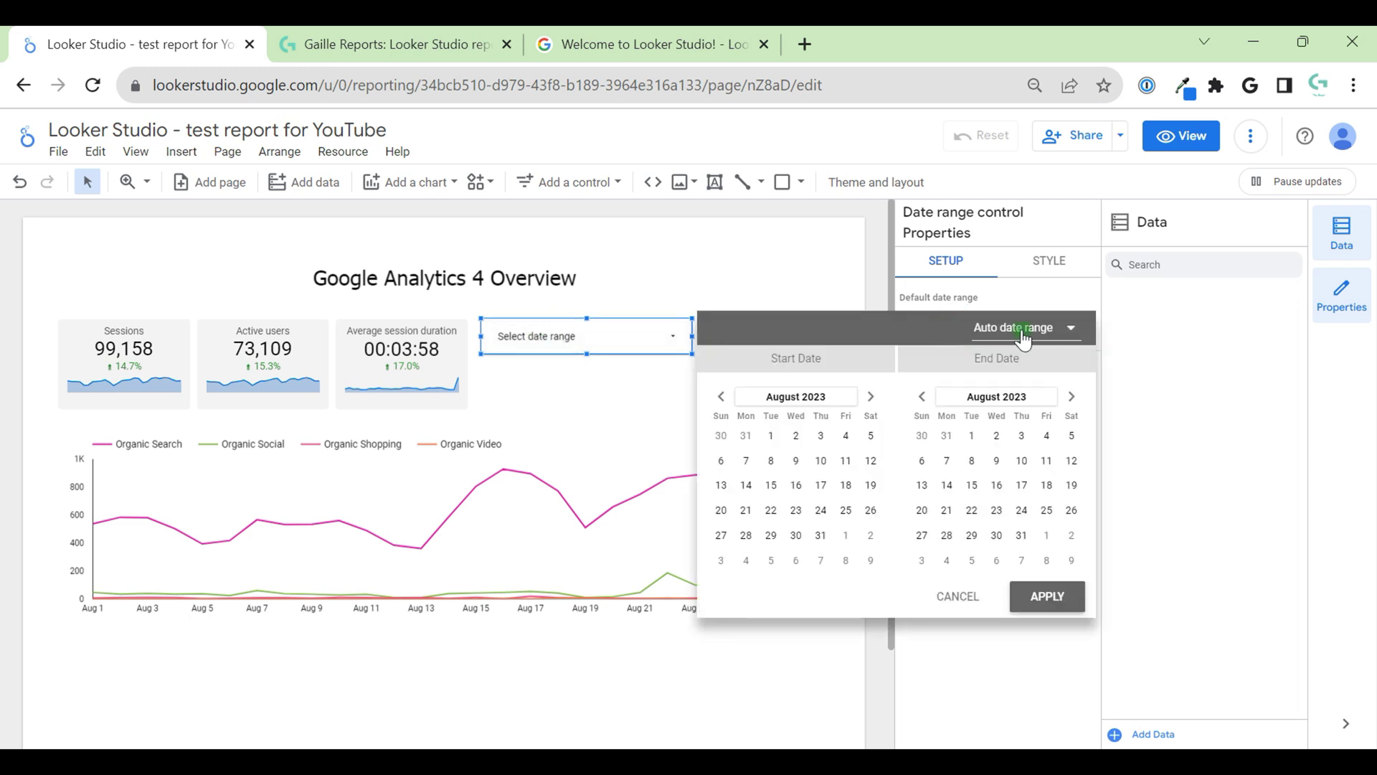
left_click(1022, 332)
scroll(1047, 292, "up", 10)
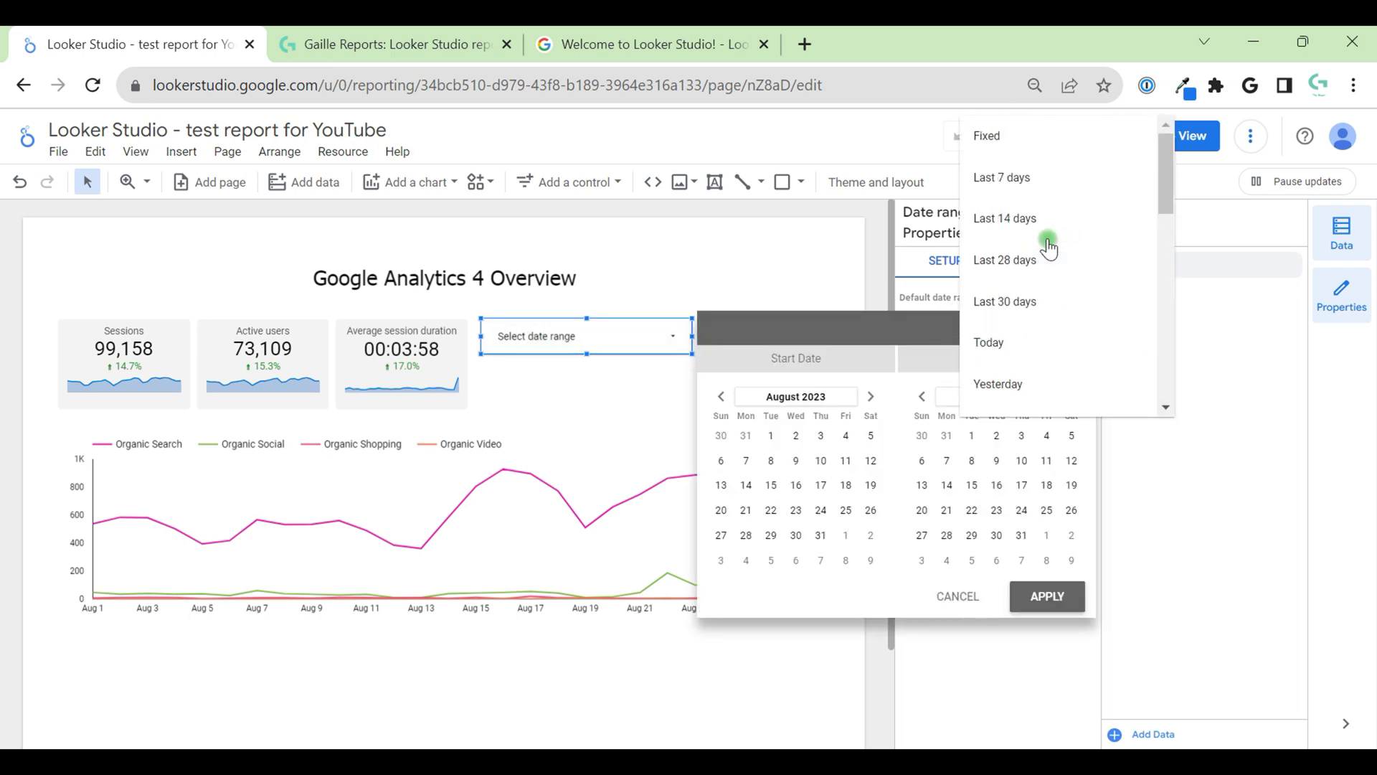
scroll(1048, 240, "down", 2)
scroll(1053, 309, "down", 2)
scroll(1054, 337, "down", 3)
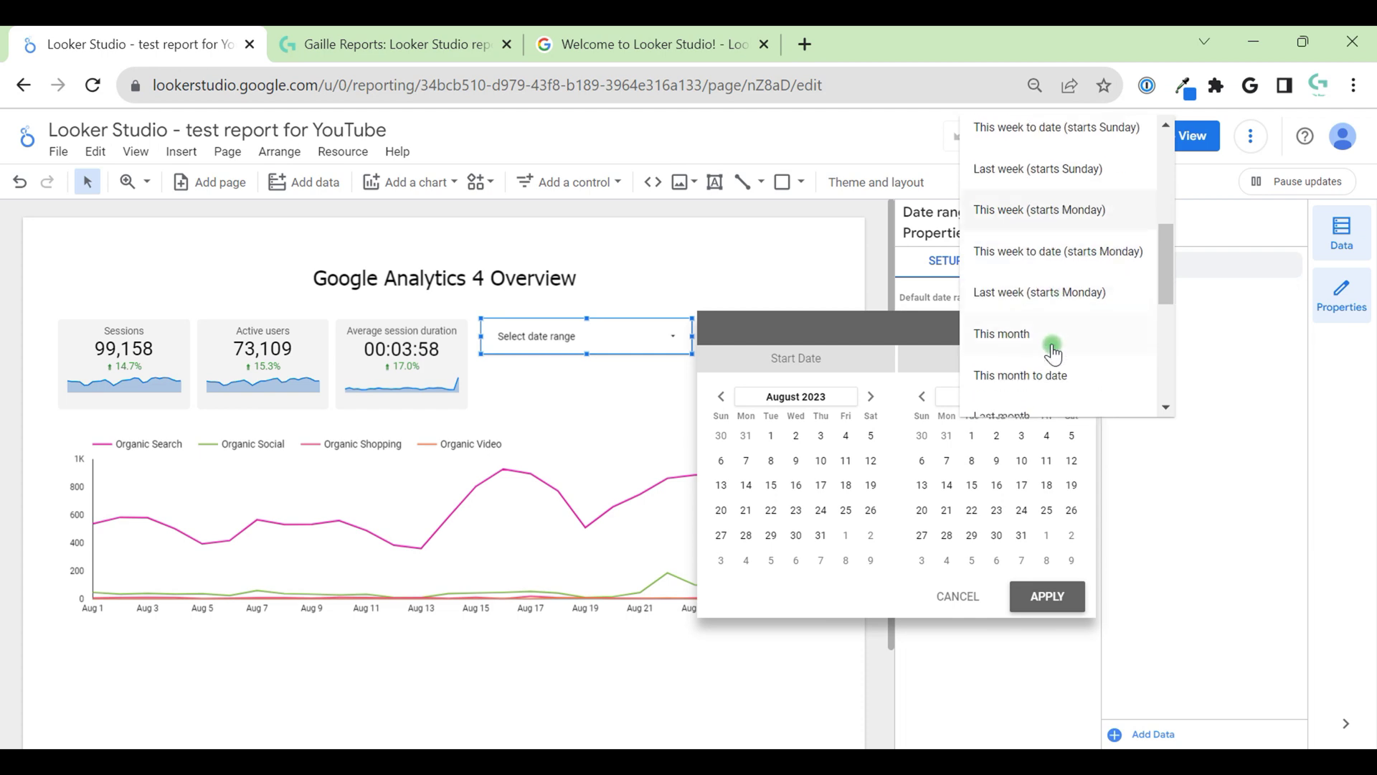
left_click(1052, 352)
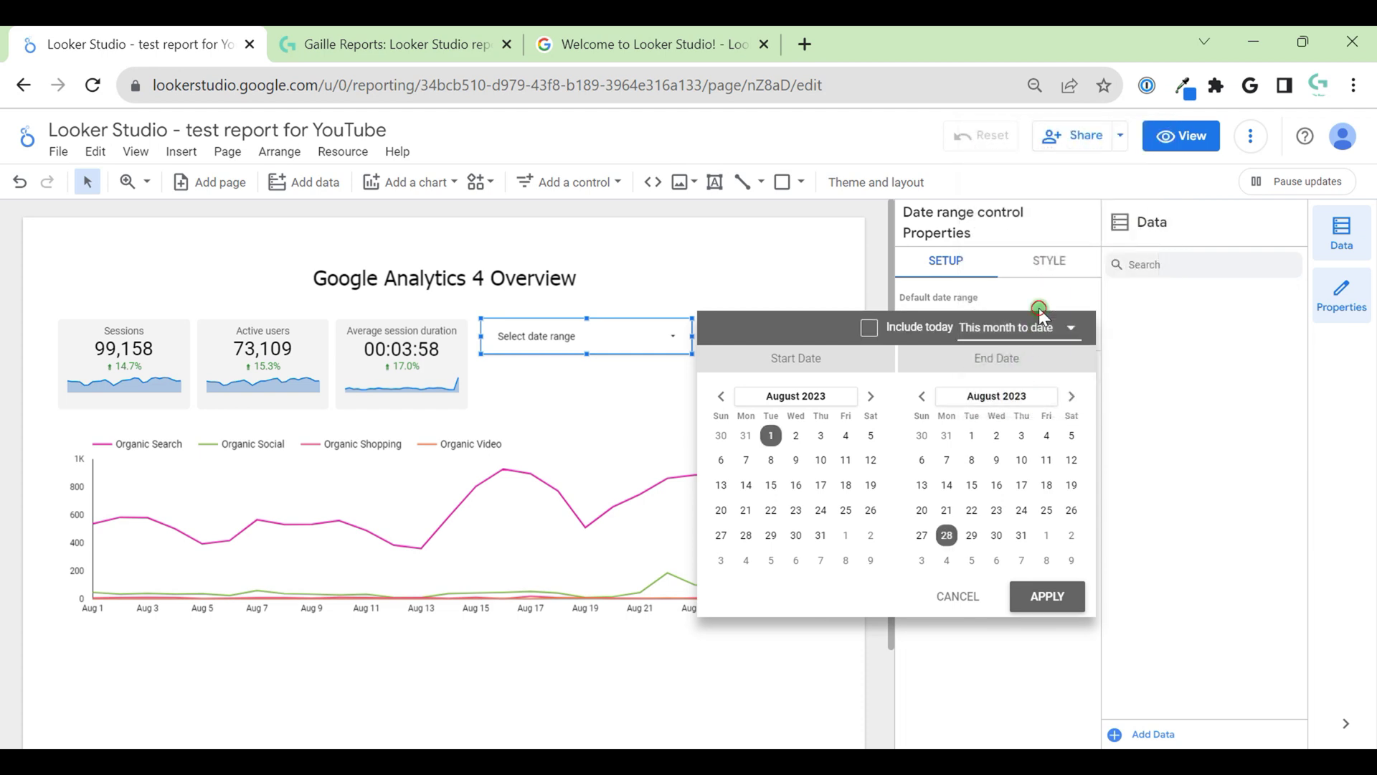
left_click(1038, 334)
Step: Set the control's default range to Last month (Jul 1–31, 2023) and switch to view mode
left_click(1026, 322)
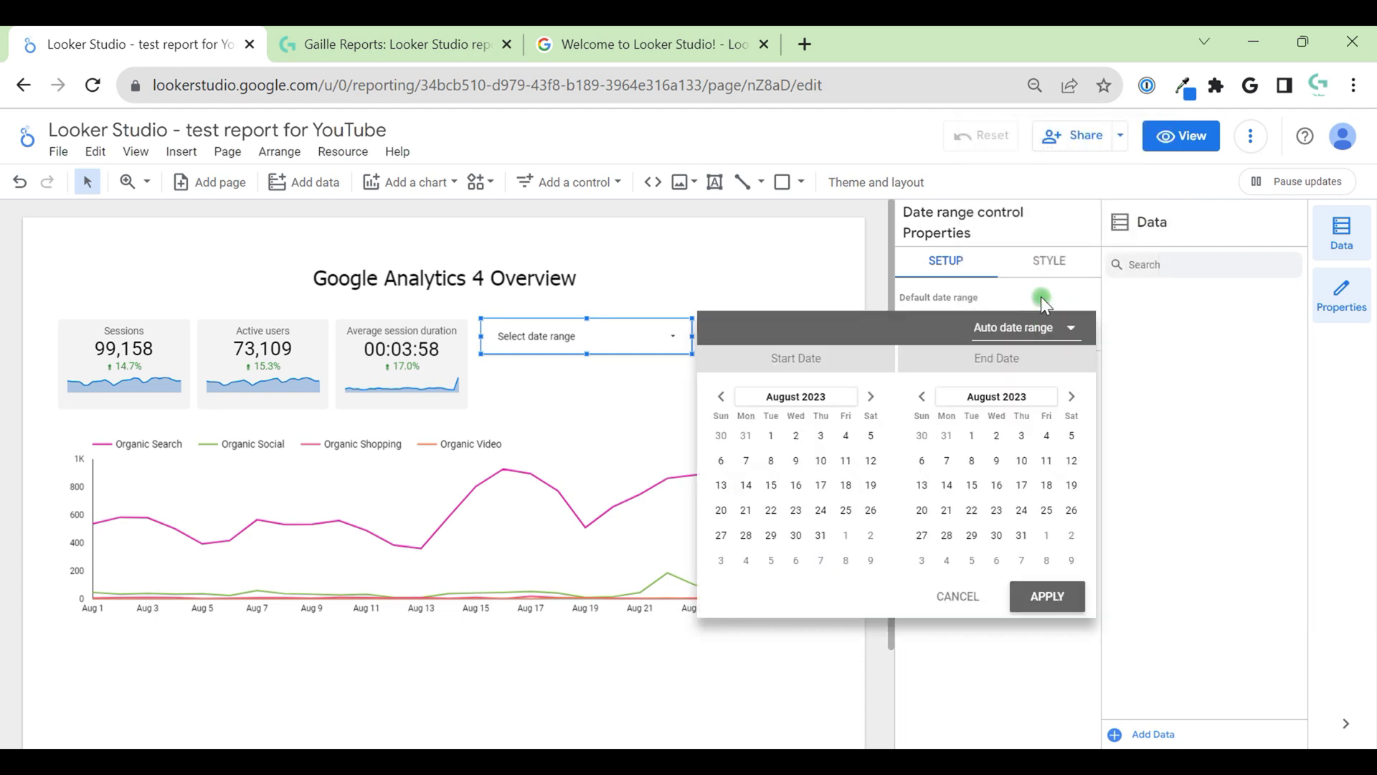
left_click(1044, 323)
scroll(1054, 302, "up", 3)
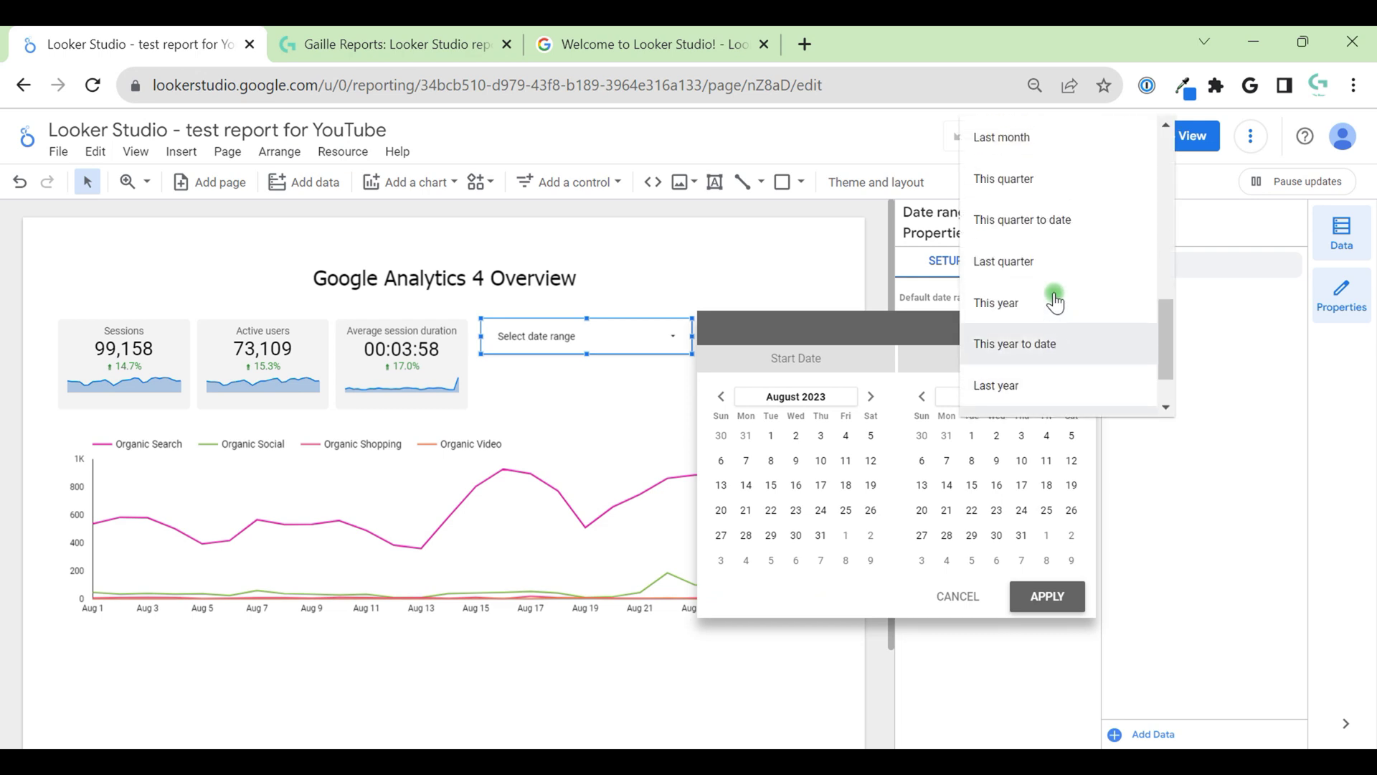
left_click(1043, 280)
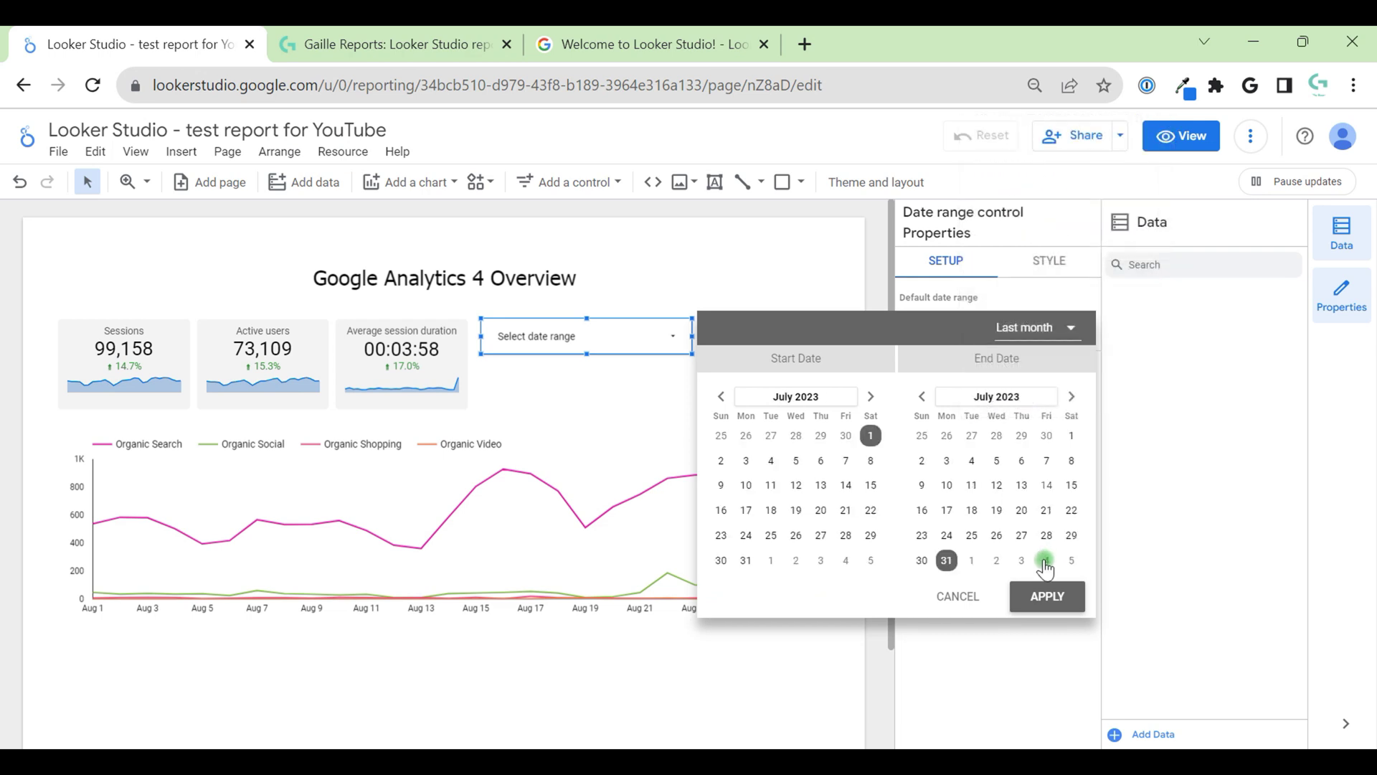
left_click(1044, 595)
left_click(1199, 141)
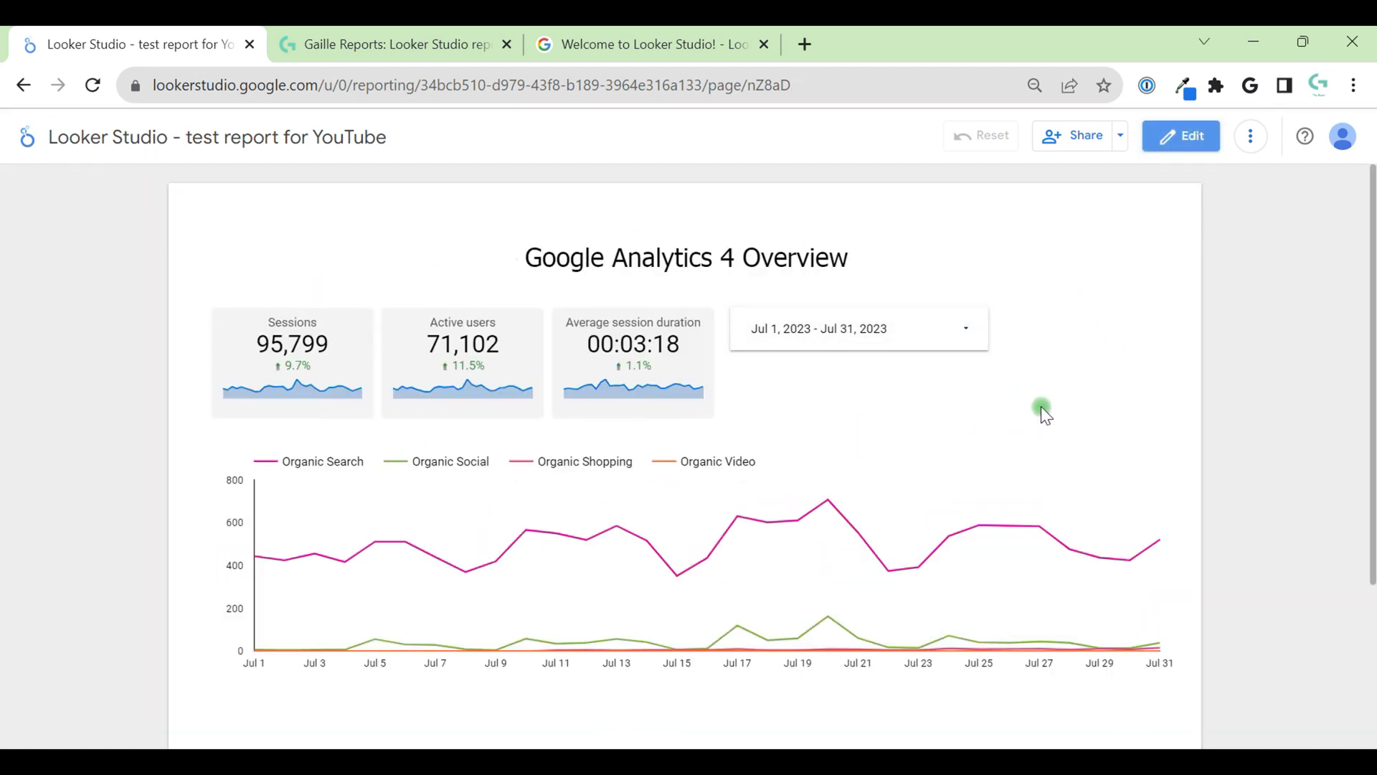
left_click(965, 332)
left_click(944, 346)
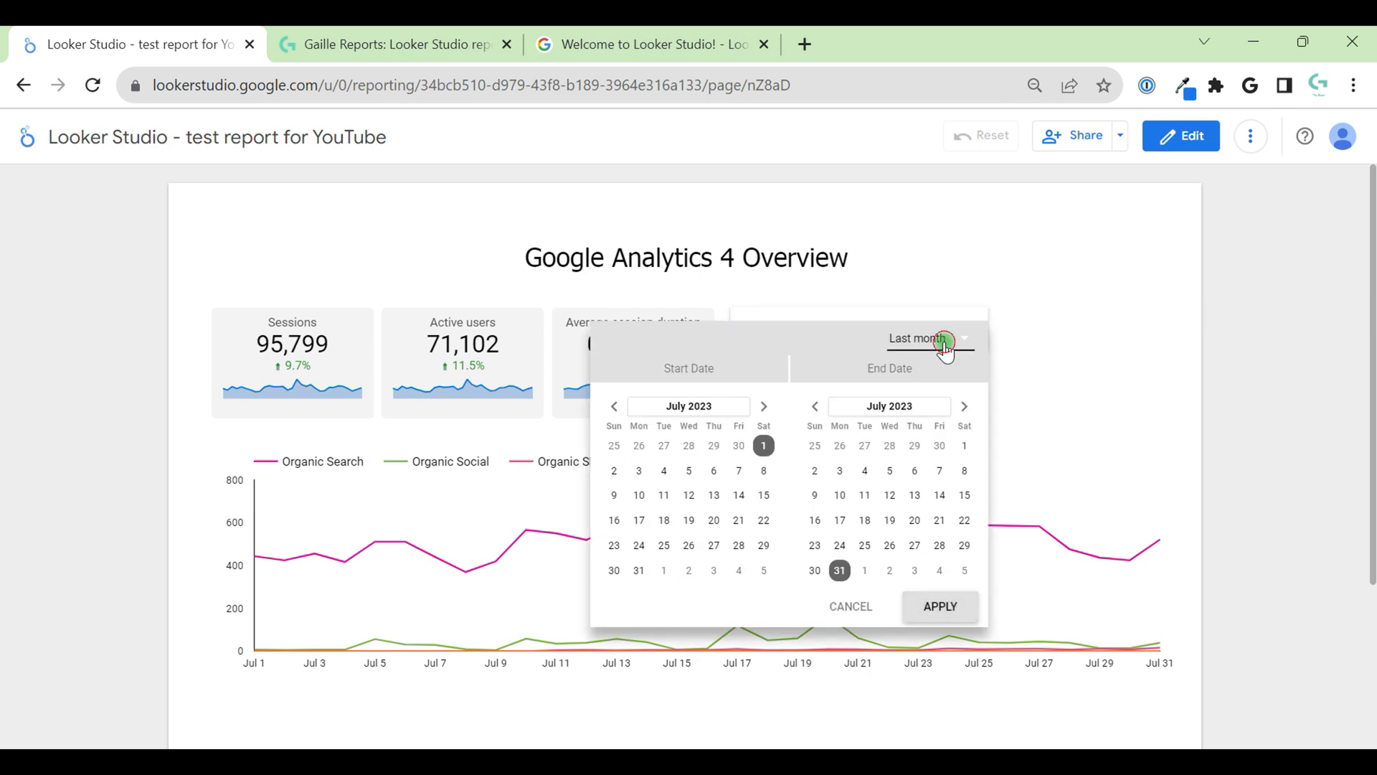
left_click(943, 258)
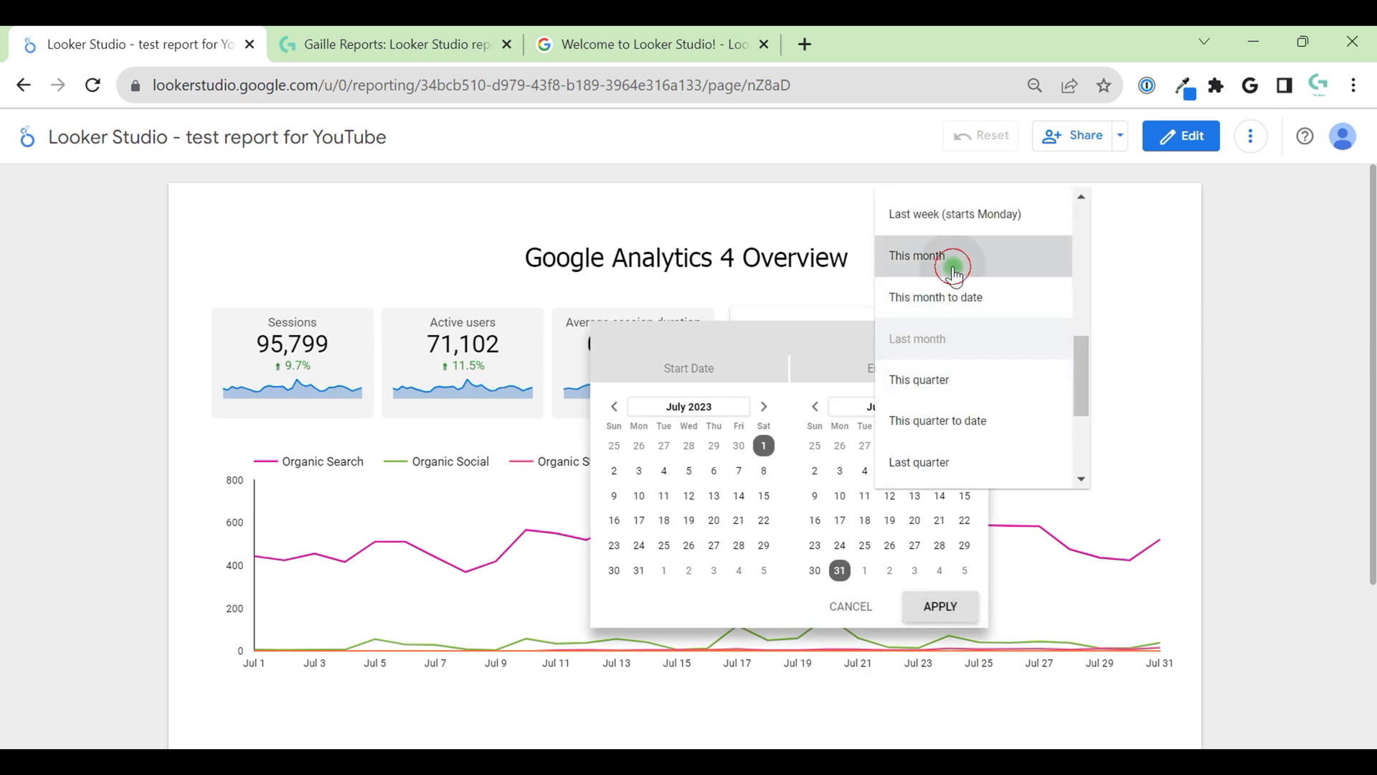
left_click(950, 616)
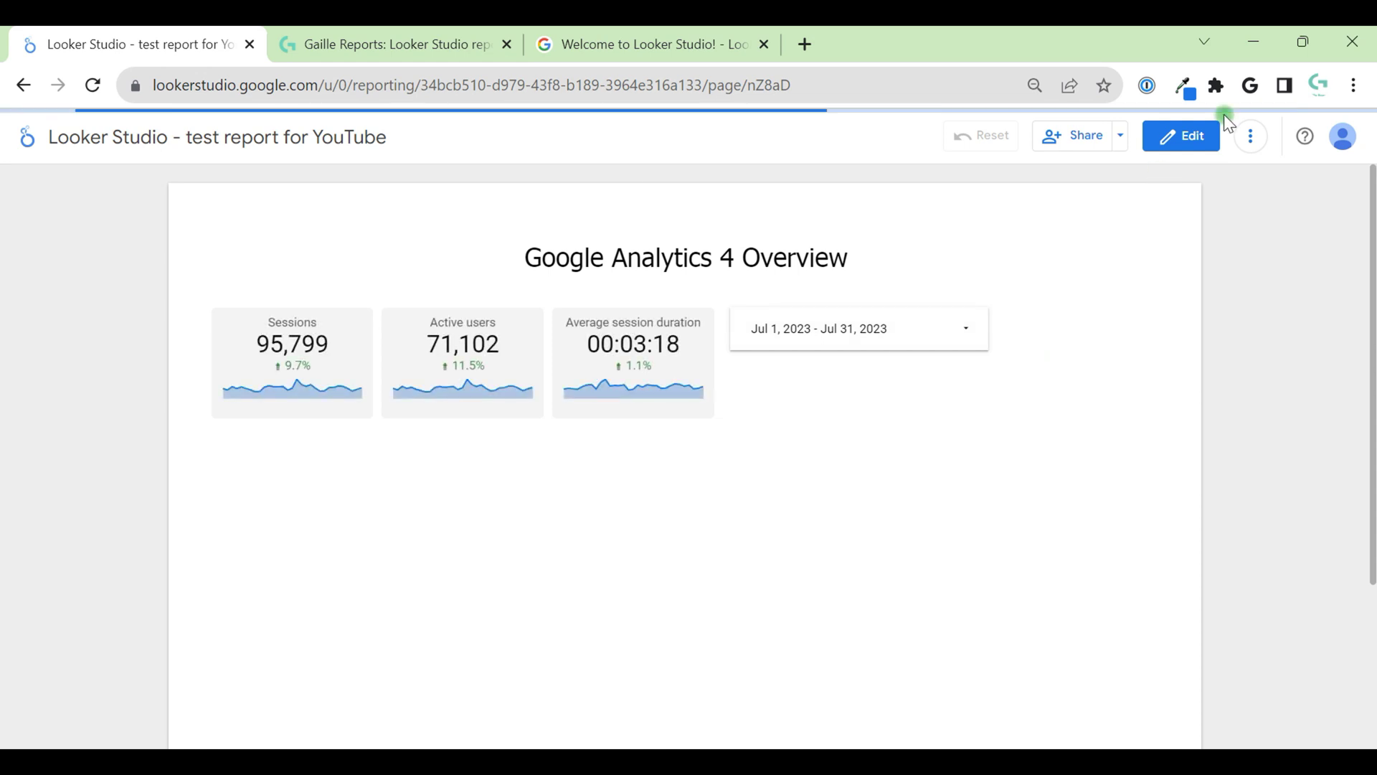
Step: In edit mode, give the organic sessions chart its own custom This quarter date range
left_click(1209, 136)
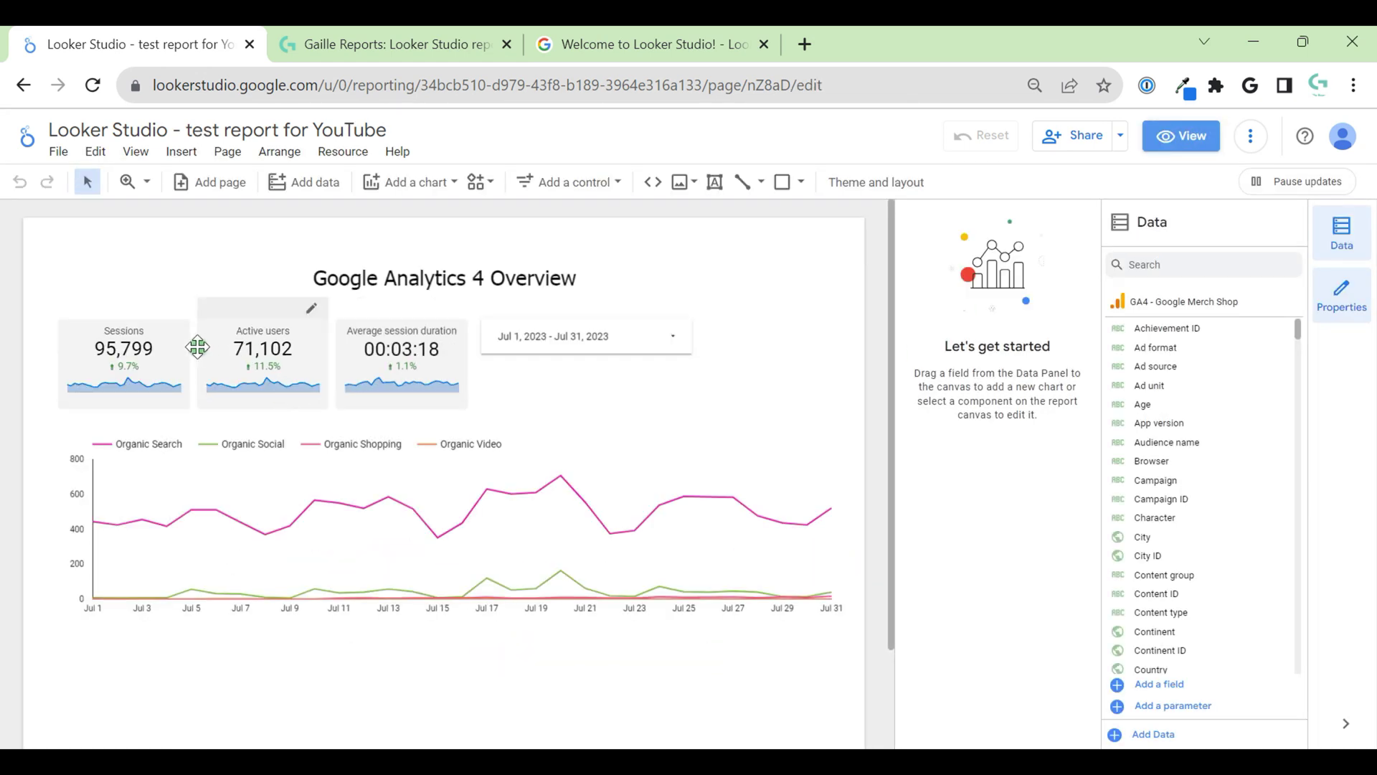
left_click(159, 346)
left_click(999, 472)
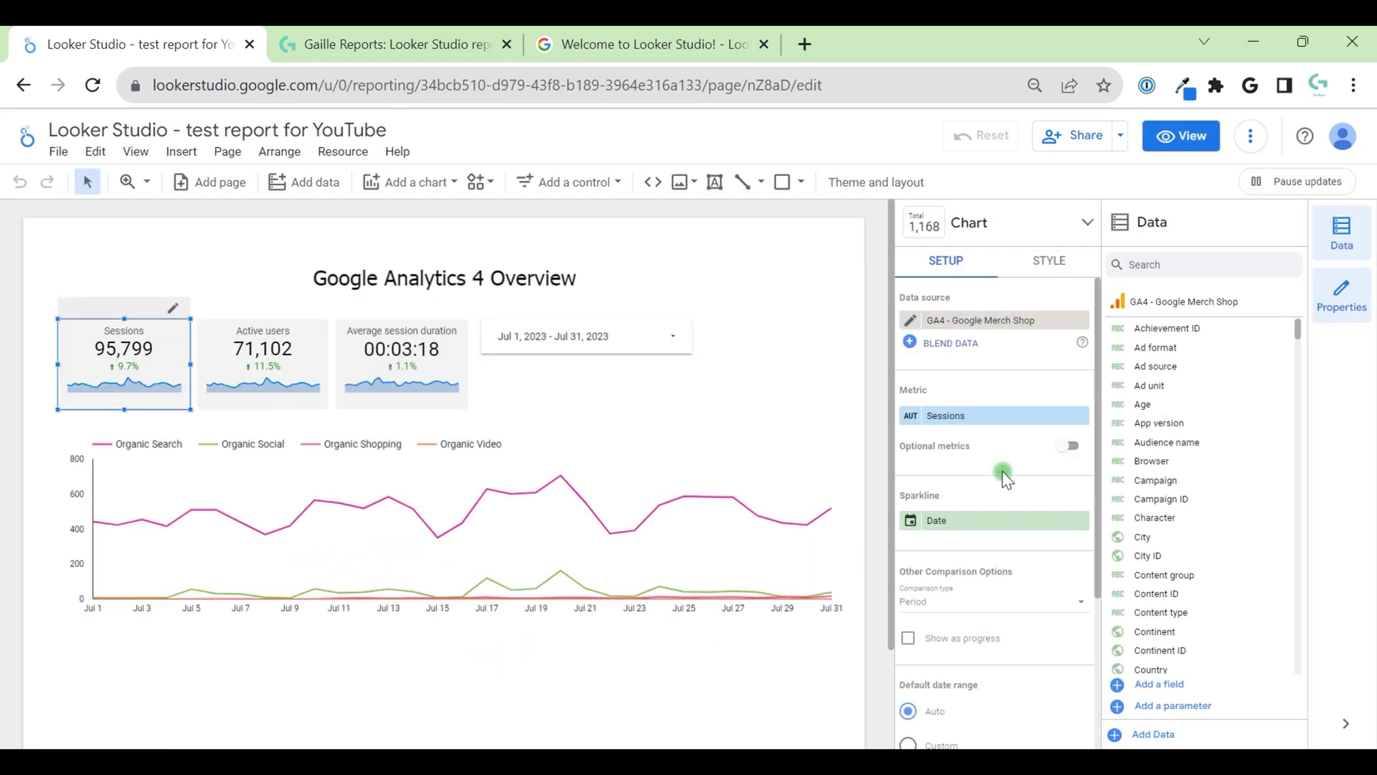
scroll(1000, 469, "down", 3)
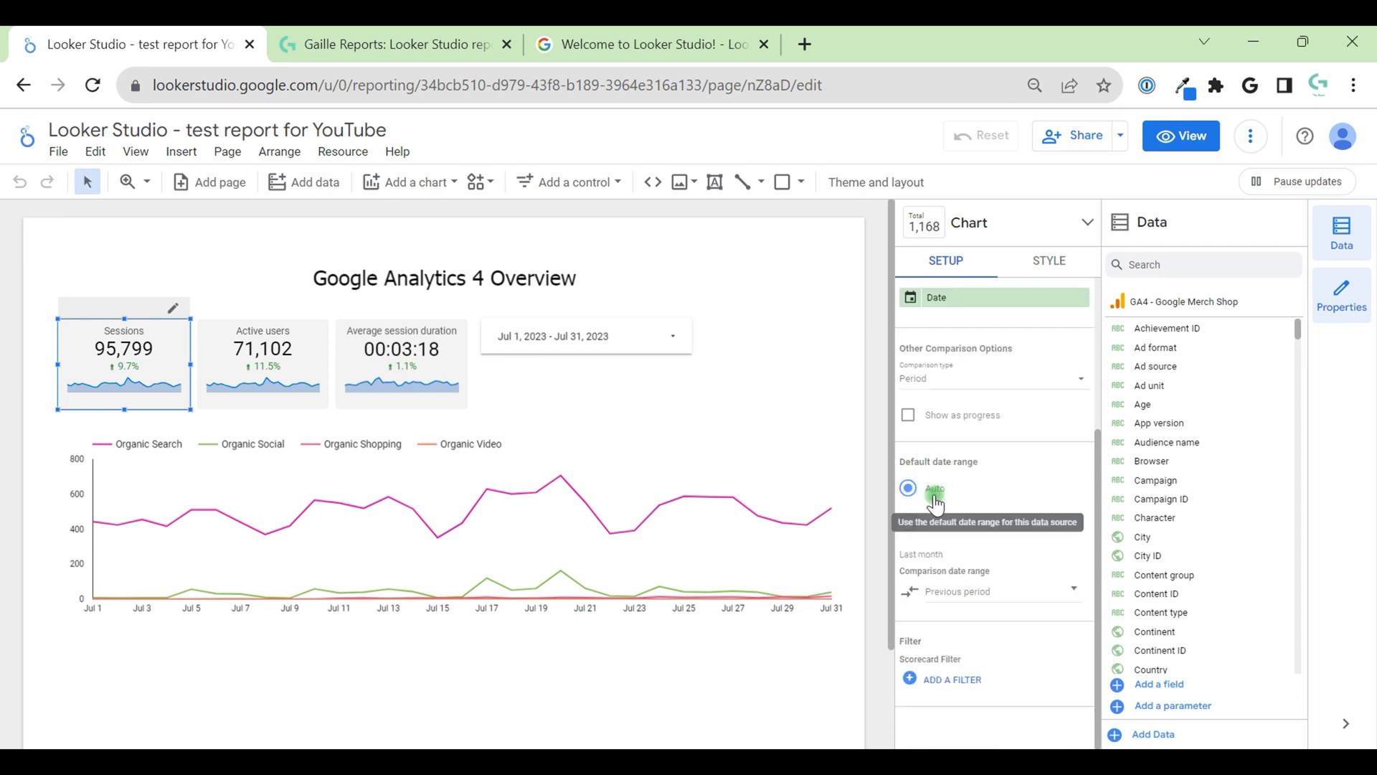
left_click(790, 492)
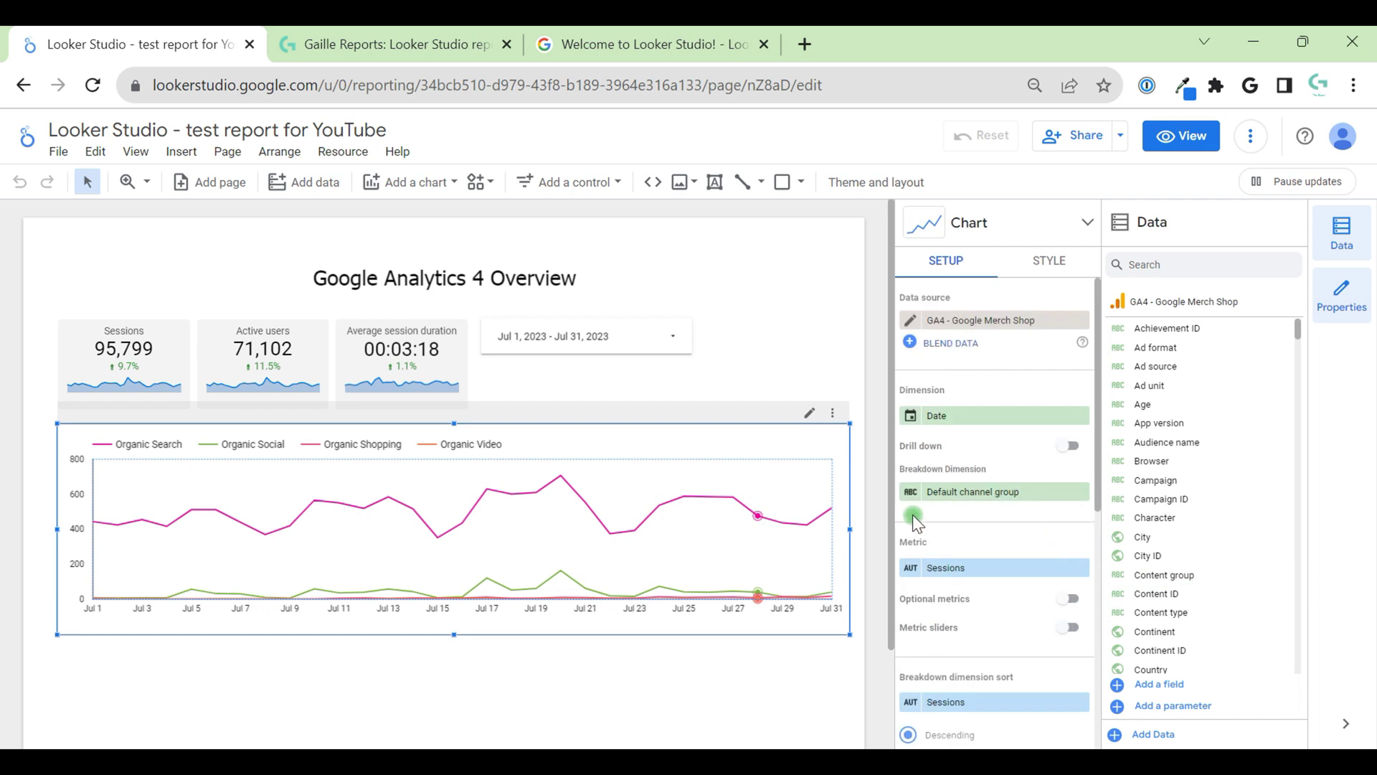
scroll(997, 604, "down", 6)
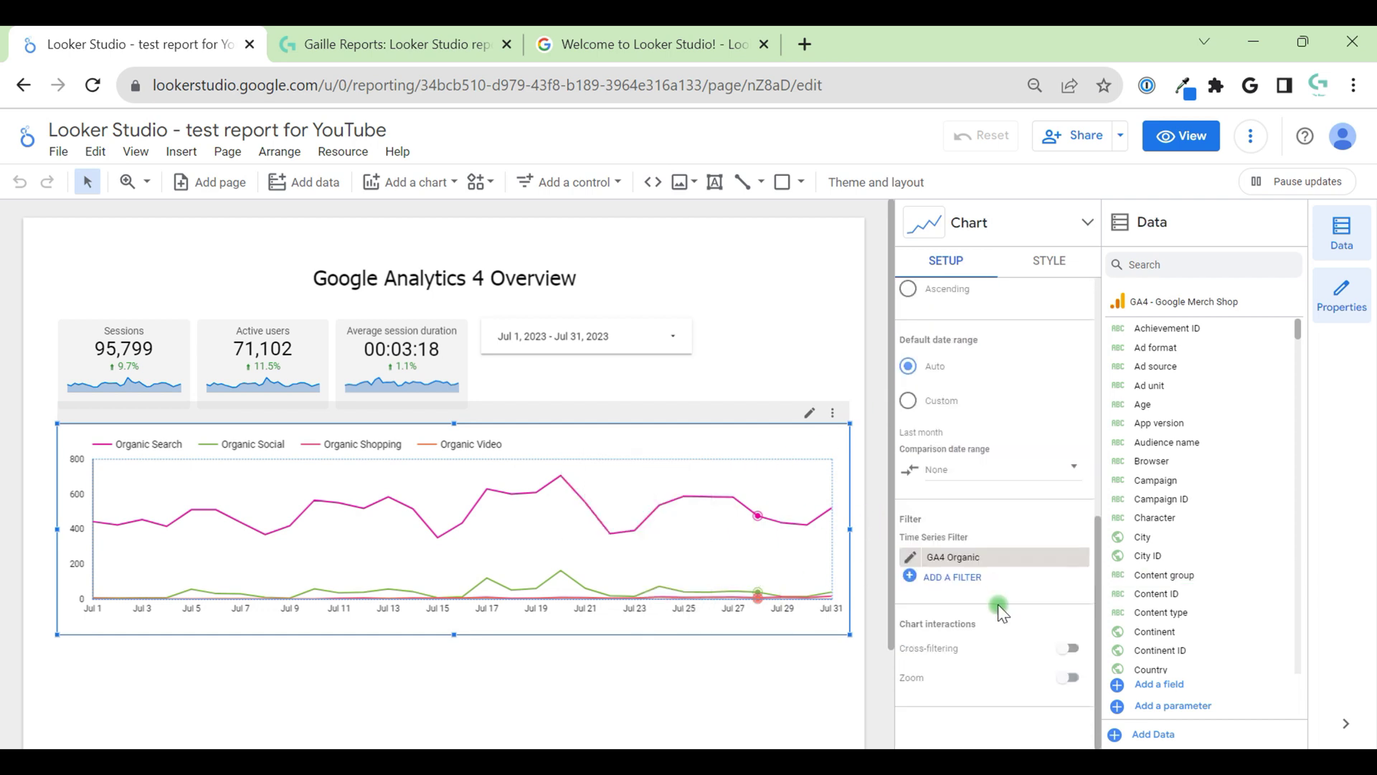
left_click(945, 400)
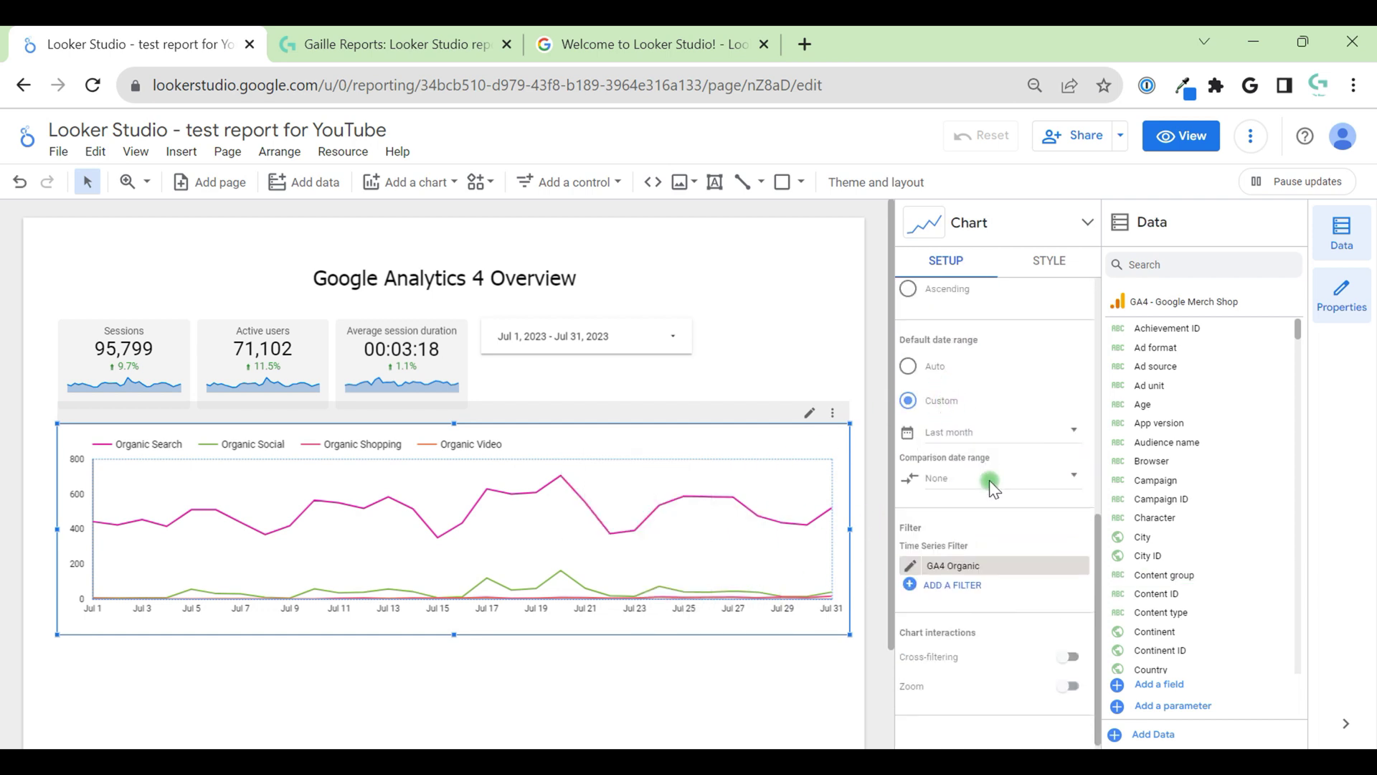
left_click(997, 430)
left_click(1055, 404)
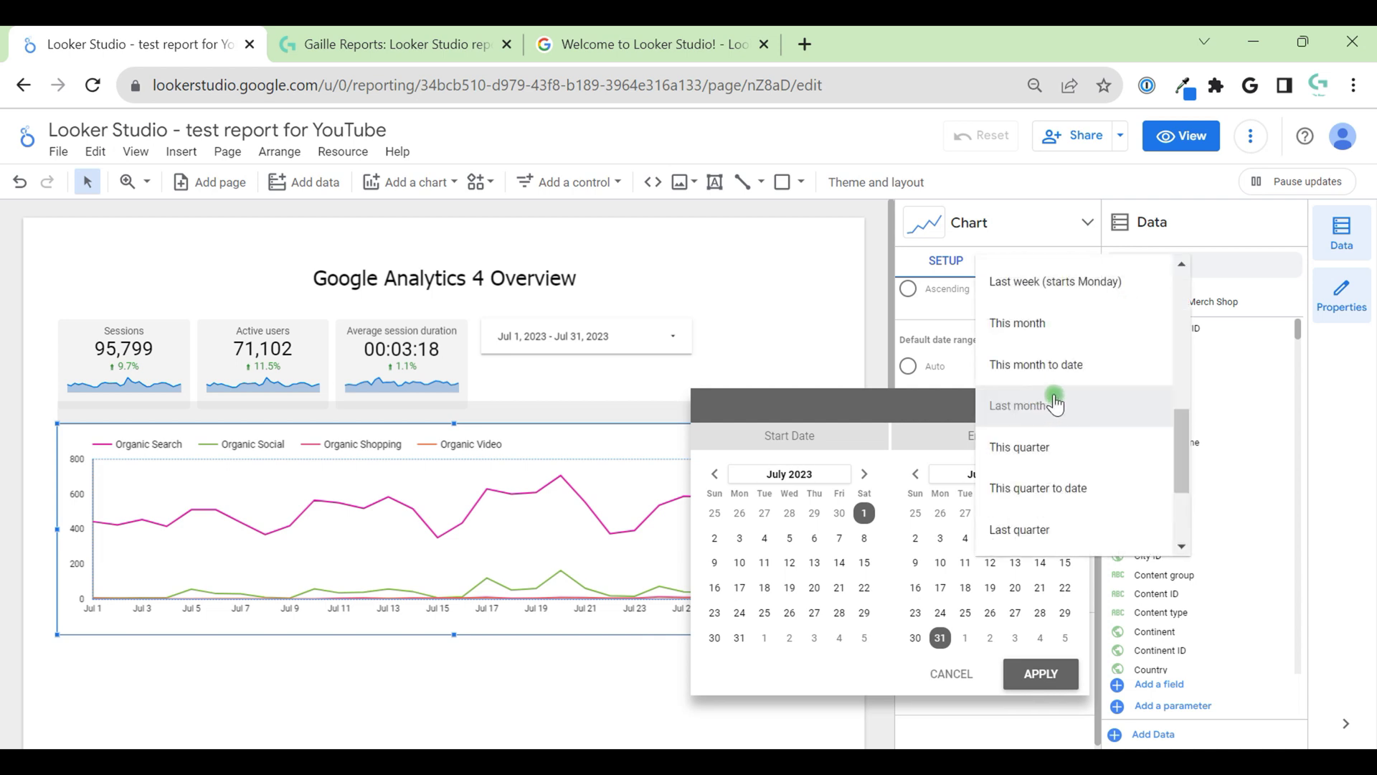
scroll(1055, 403, "down", 2)
left_click(1046, 307)
left_click(1043, 675)
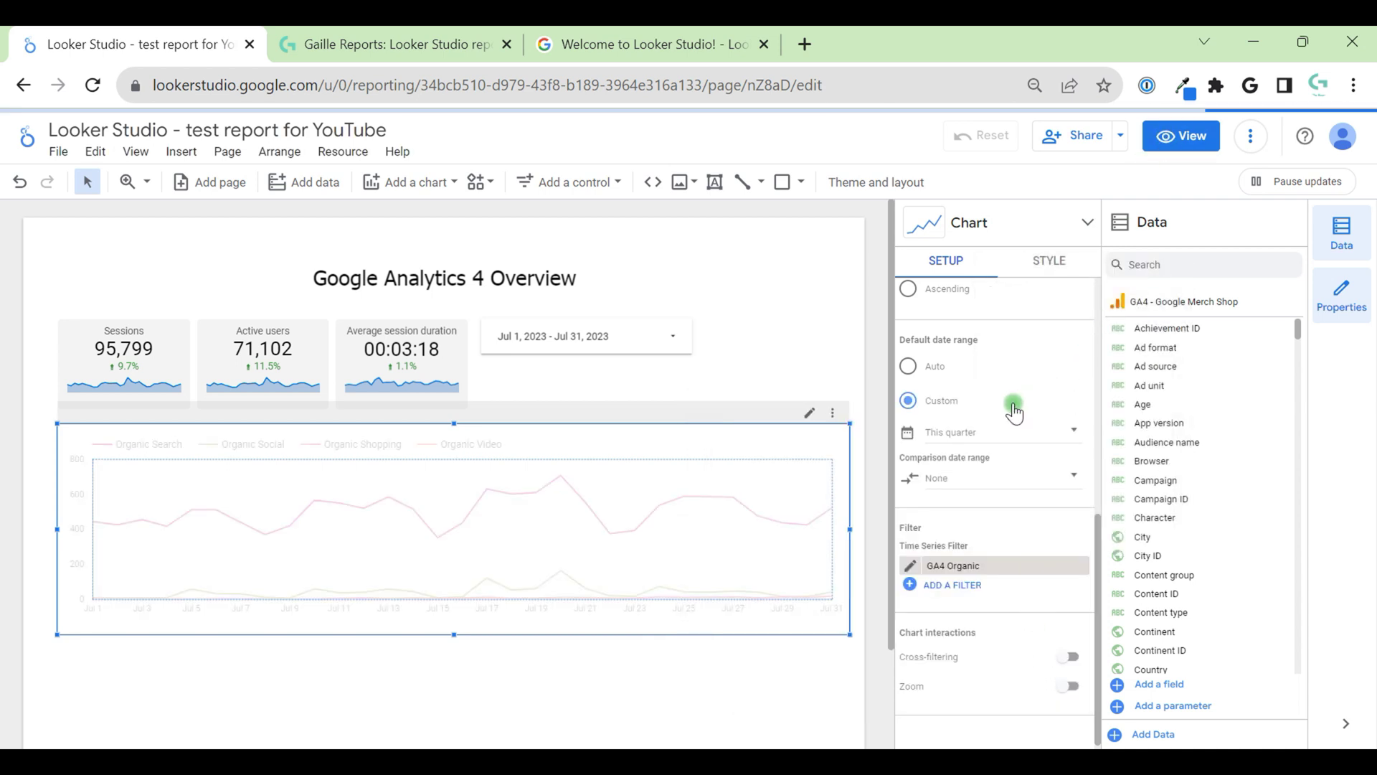
Step: In view mode, set the report's date control to This week to date (Aug 27–28, 2023)
left_click(1150, 135)
left_click(929, 326)
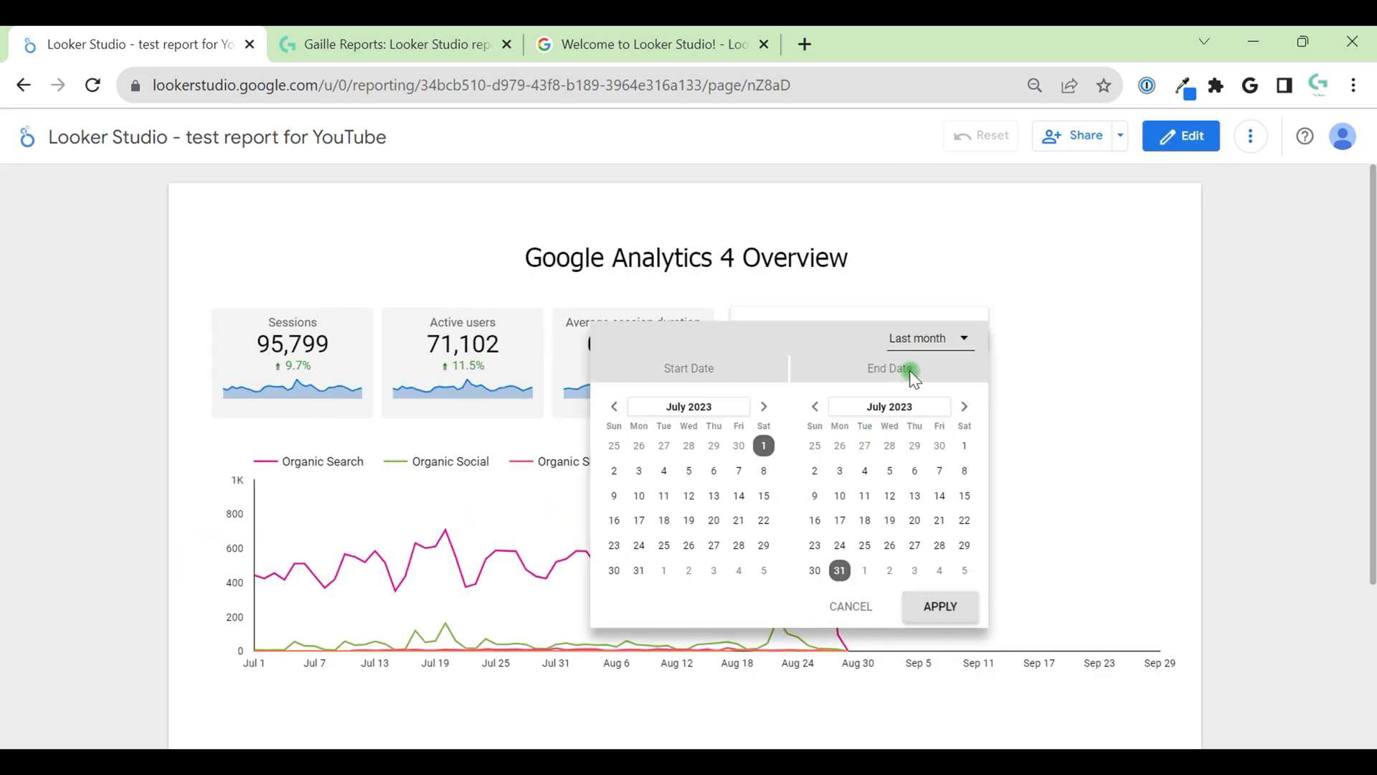
left_click(923, 335)
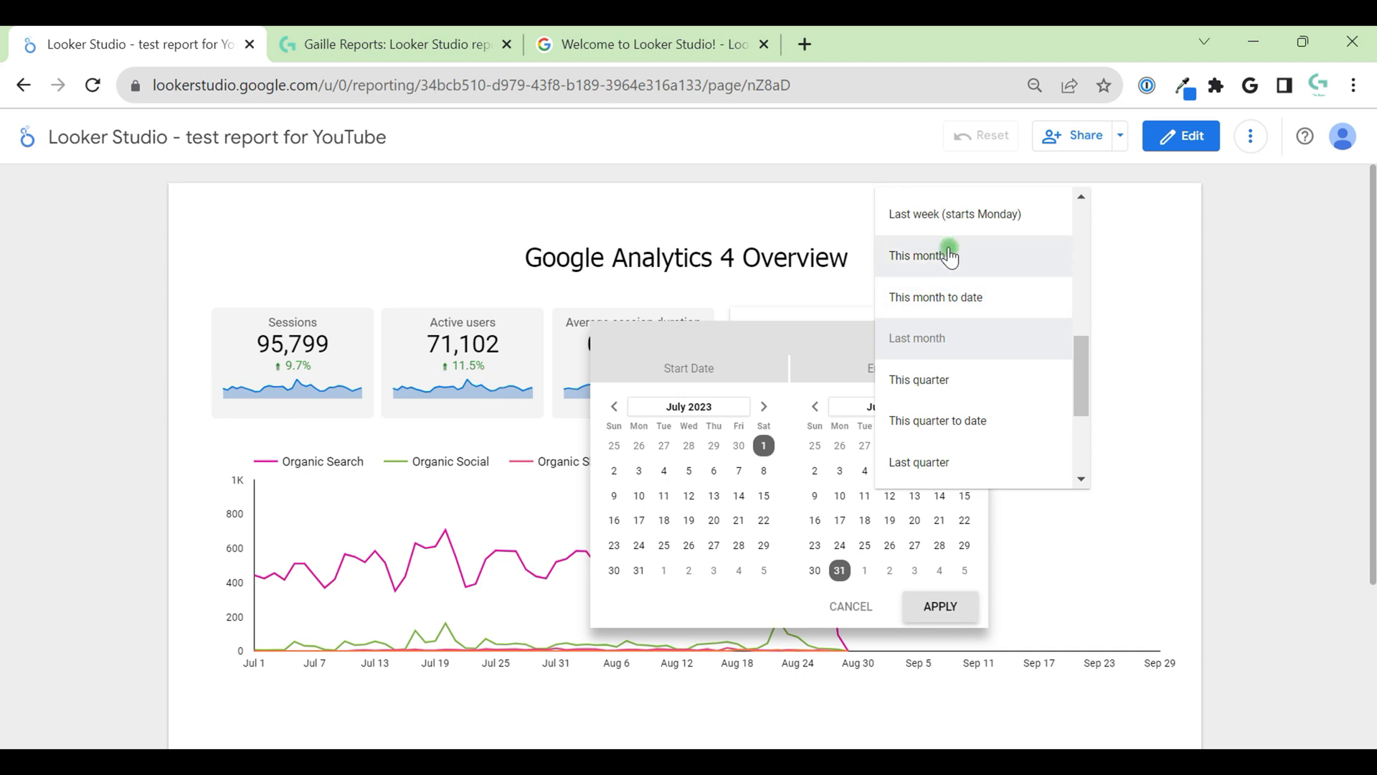
scroll(949, 256, "up", 3)
left_click(956, 271)
left_click(936, 607)
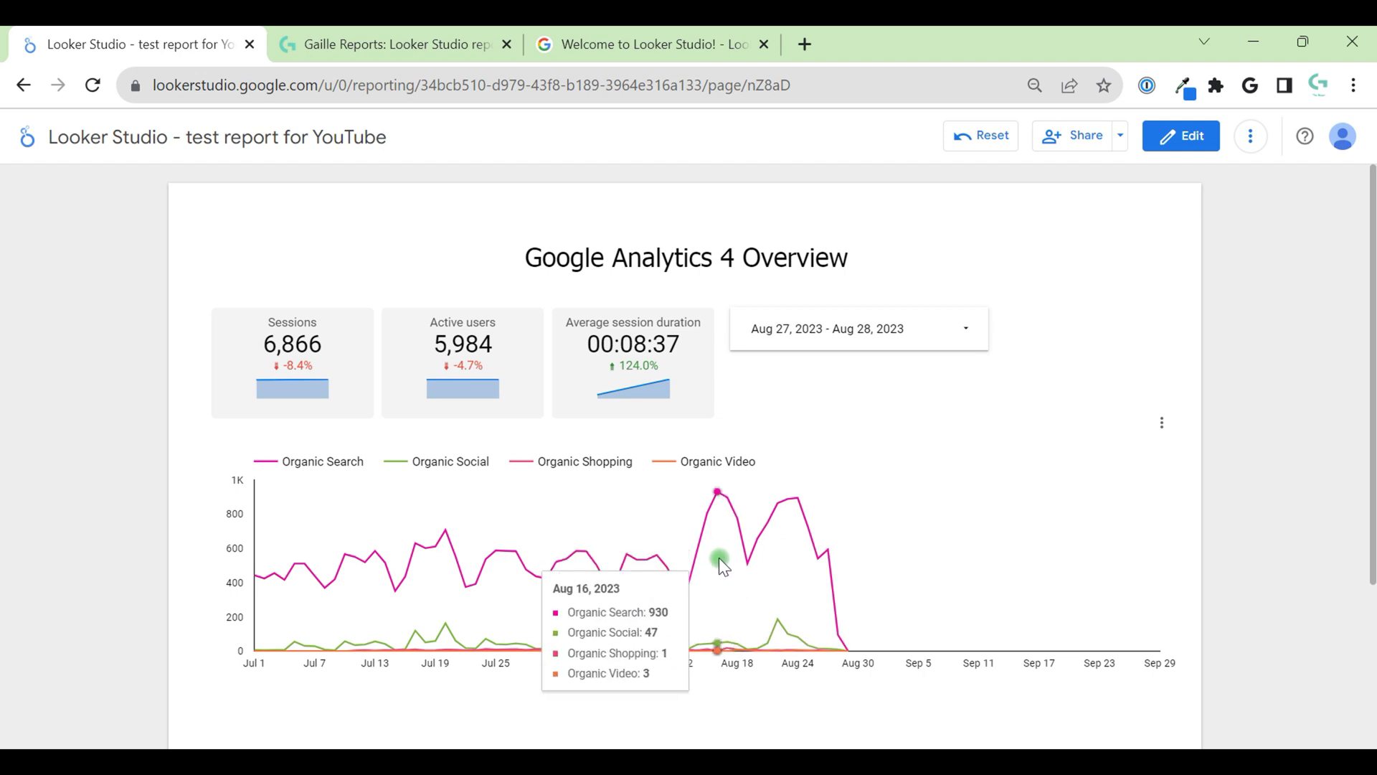
Step: Return to edit mode and set the organic sessions chart's default date range to Auto
left_click(1205, 136)
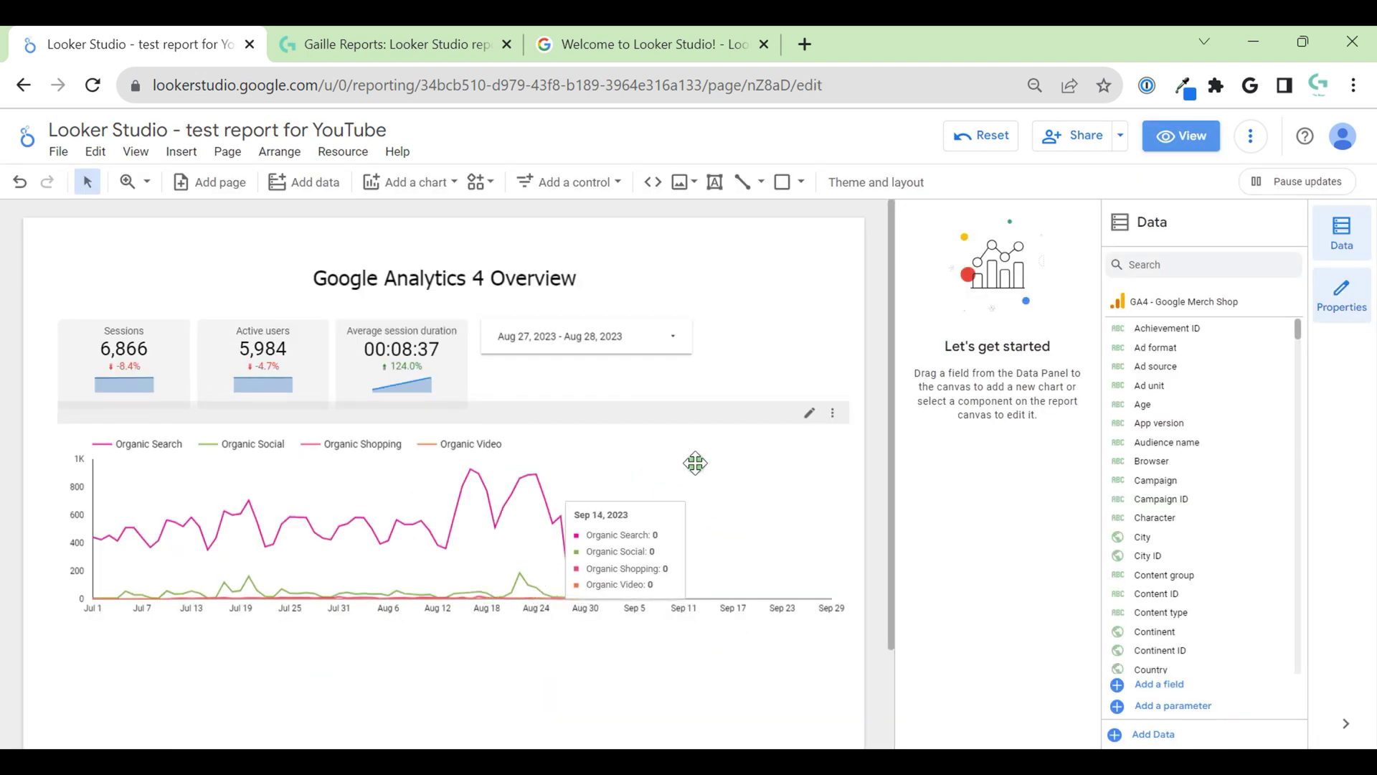
left_click(695, 462)
scroll(1010, 475, "down", 6)
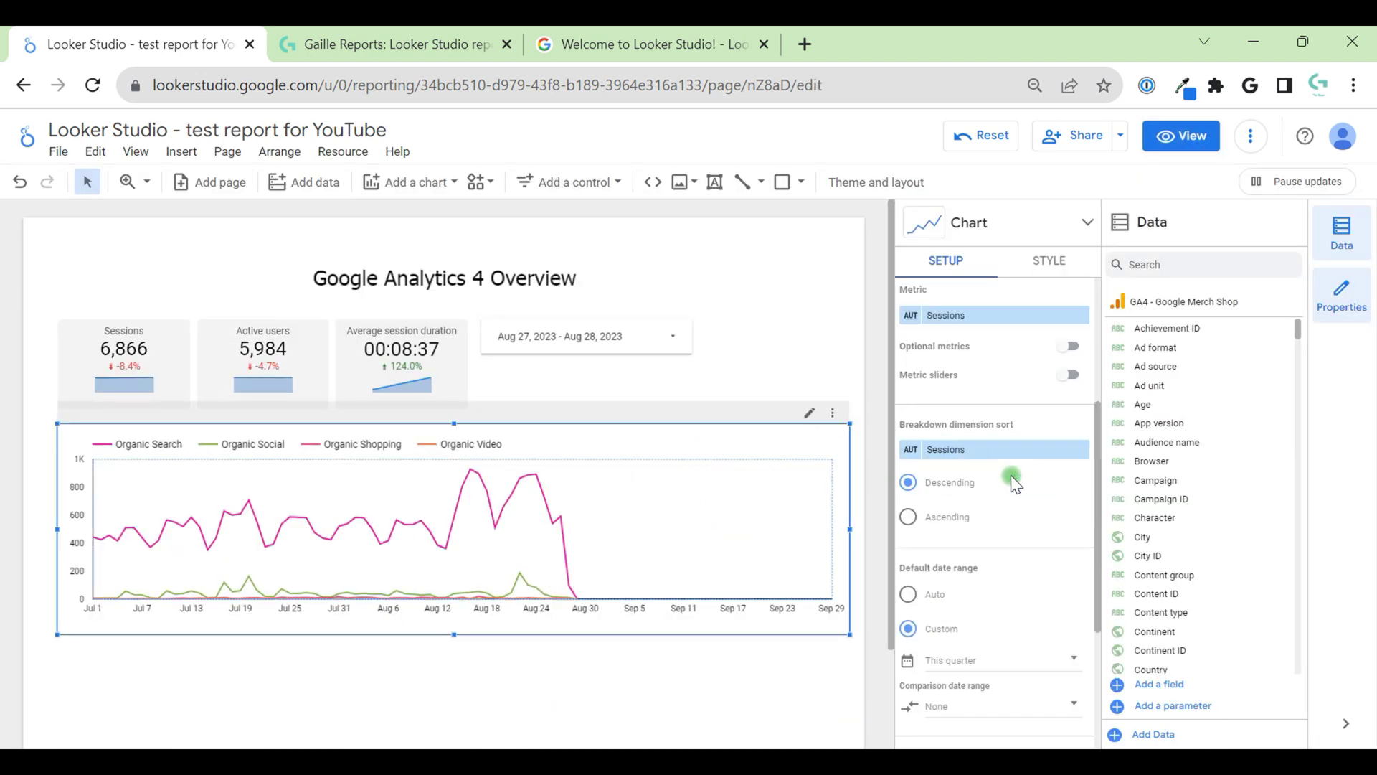
left_click(936, 359)
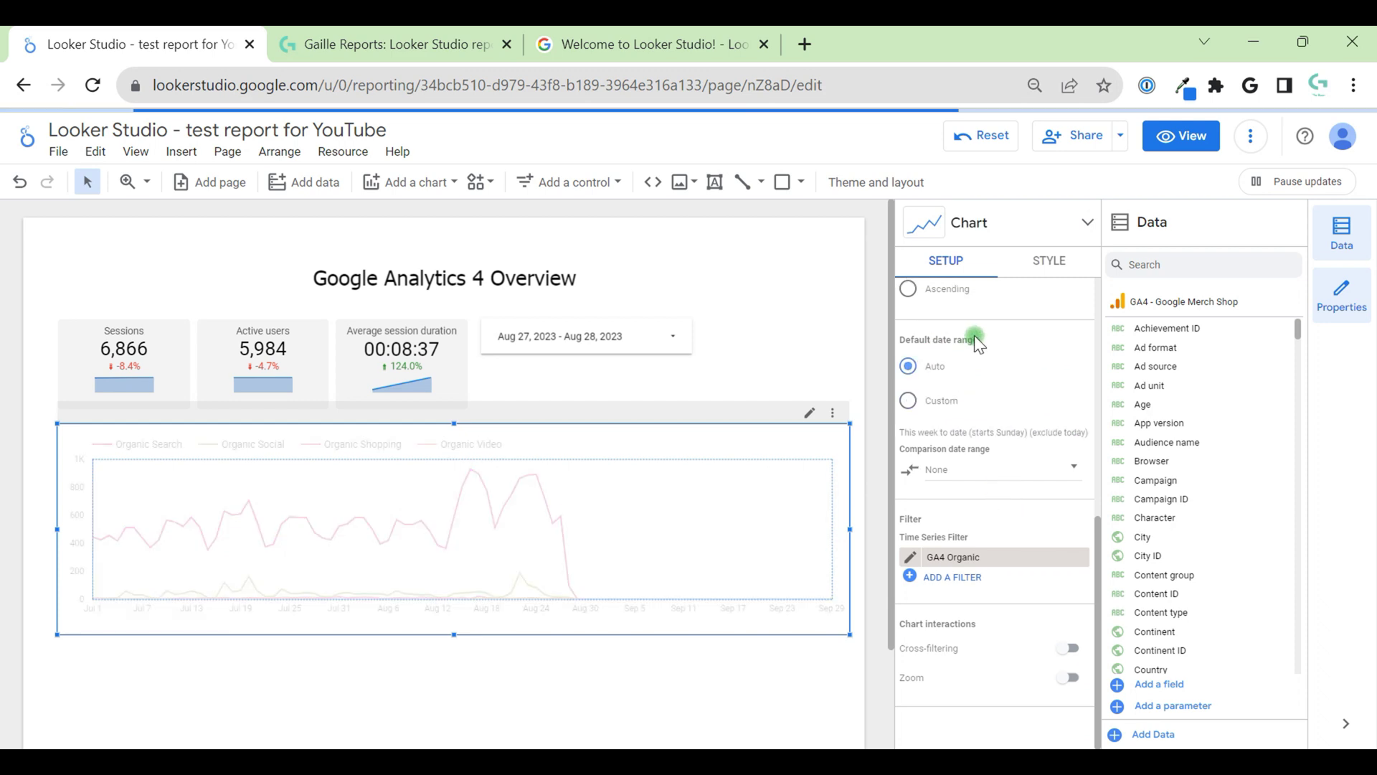
left_click(800, 368)
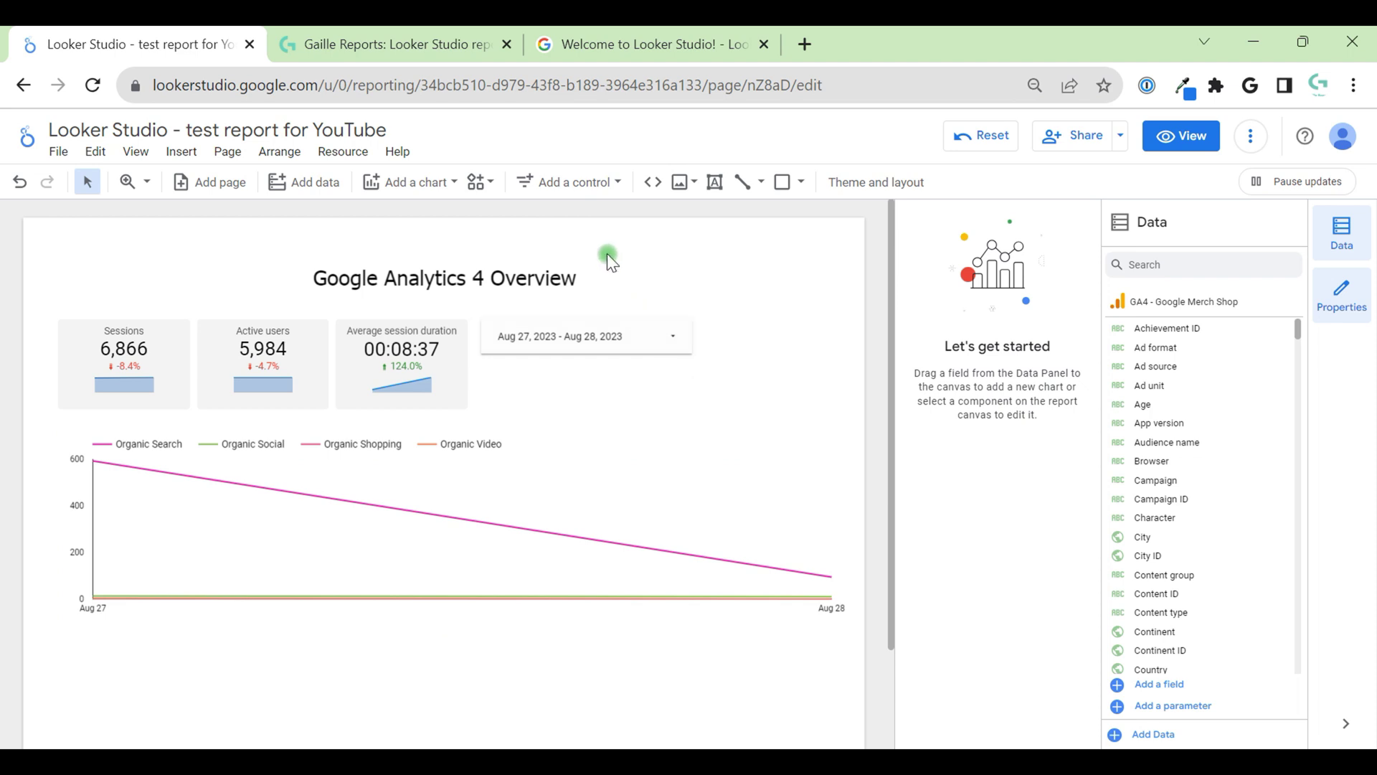
Step: Add a drop-down list control below the date range control, filtering on Default channel group
left_click(573, 186)
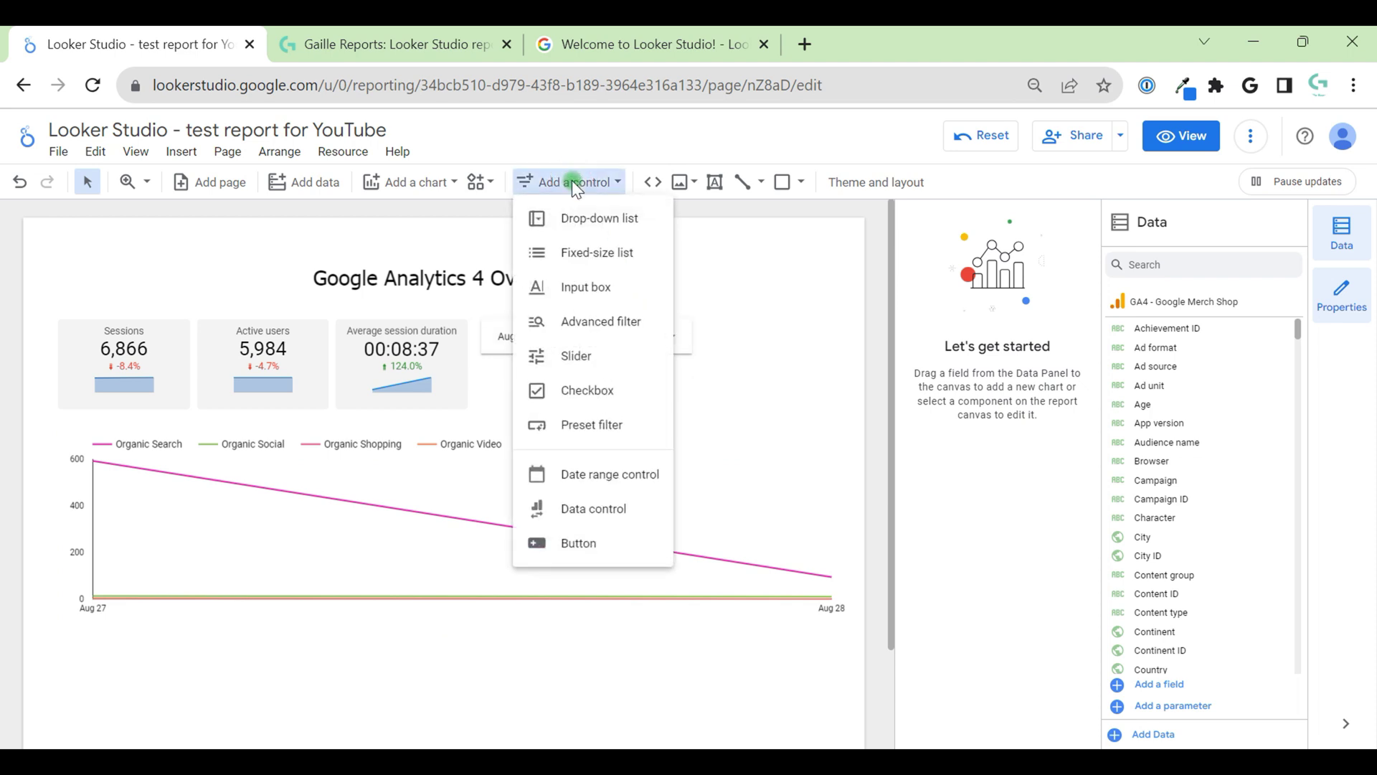
left_click(590, 223)
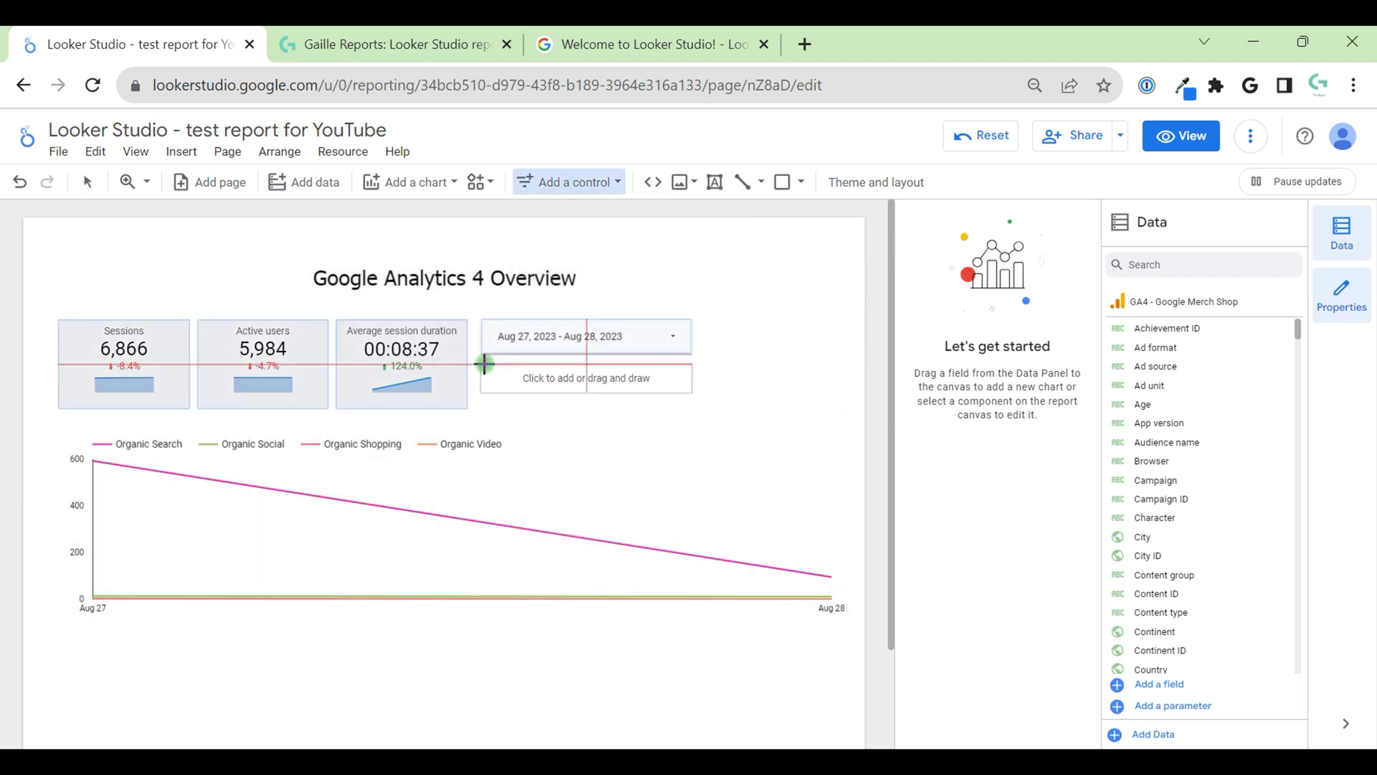
left_click(484, 364)
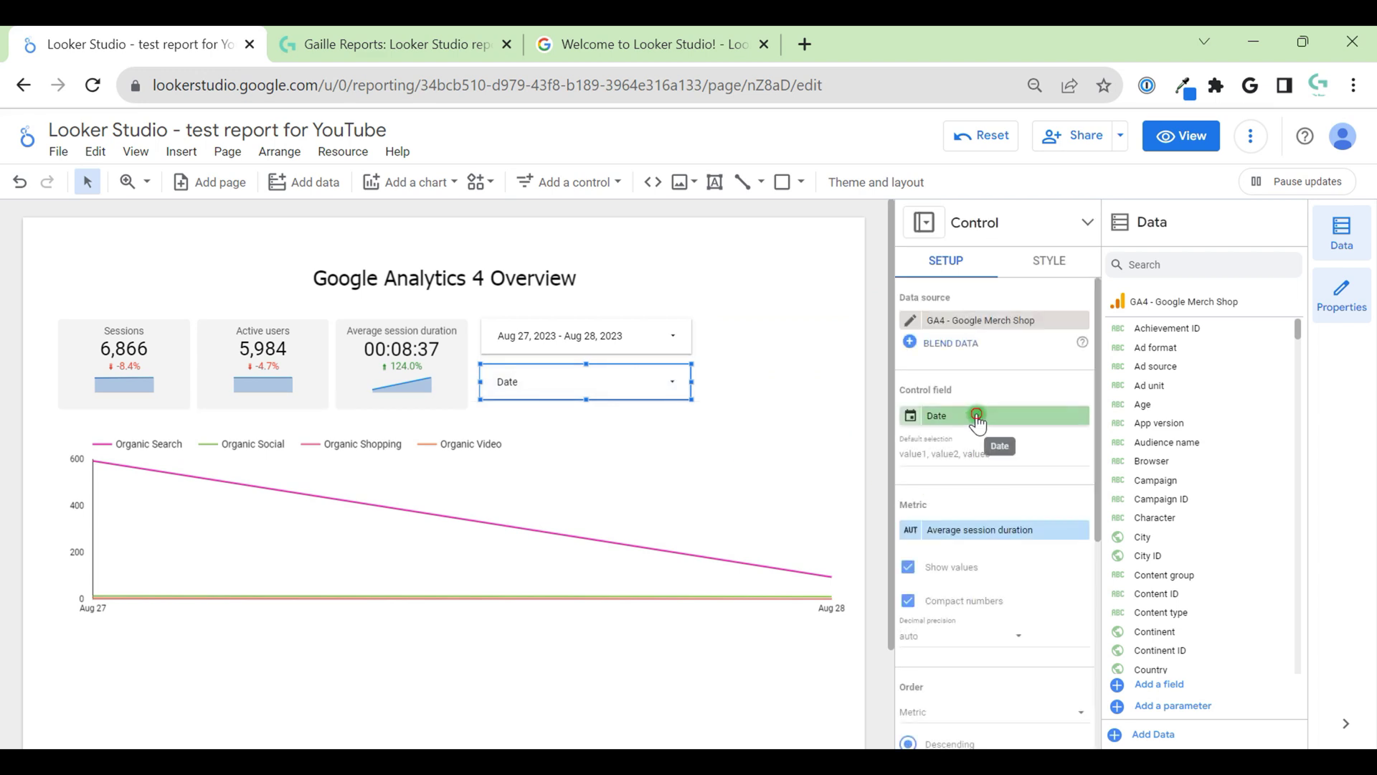
left_click(977, 416)
type("cha")
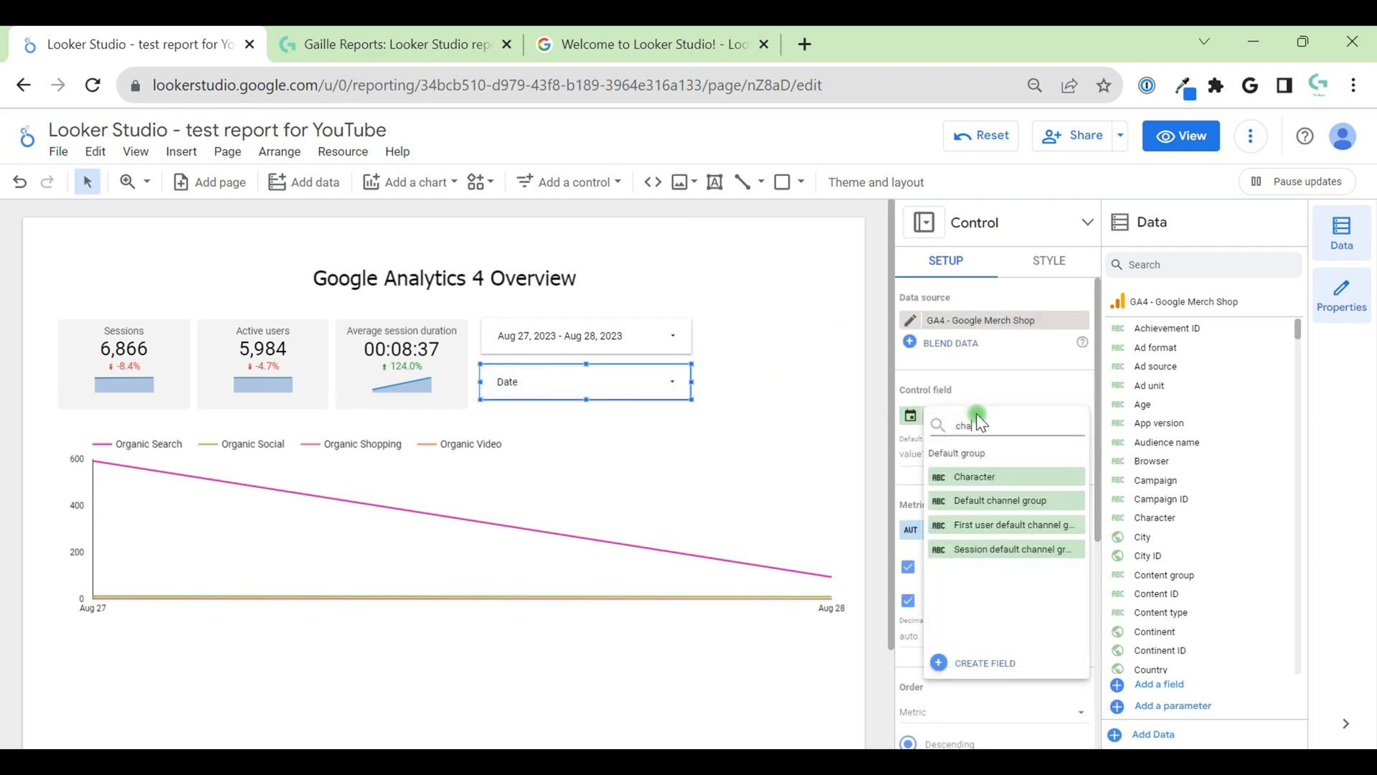
left_click(990, 501)
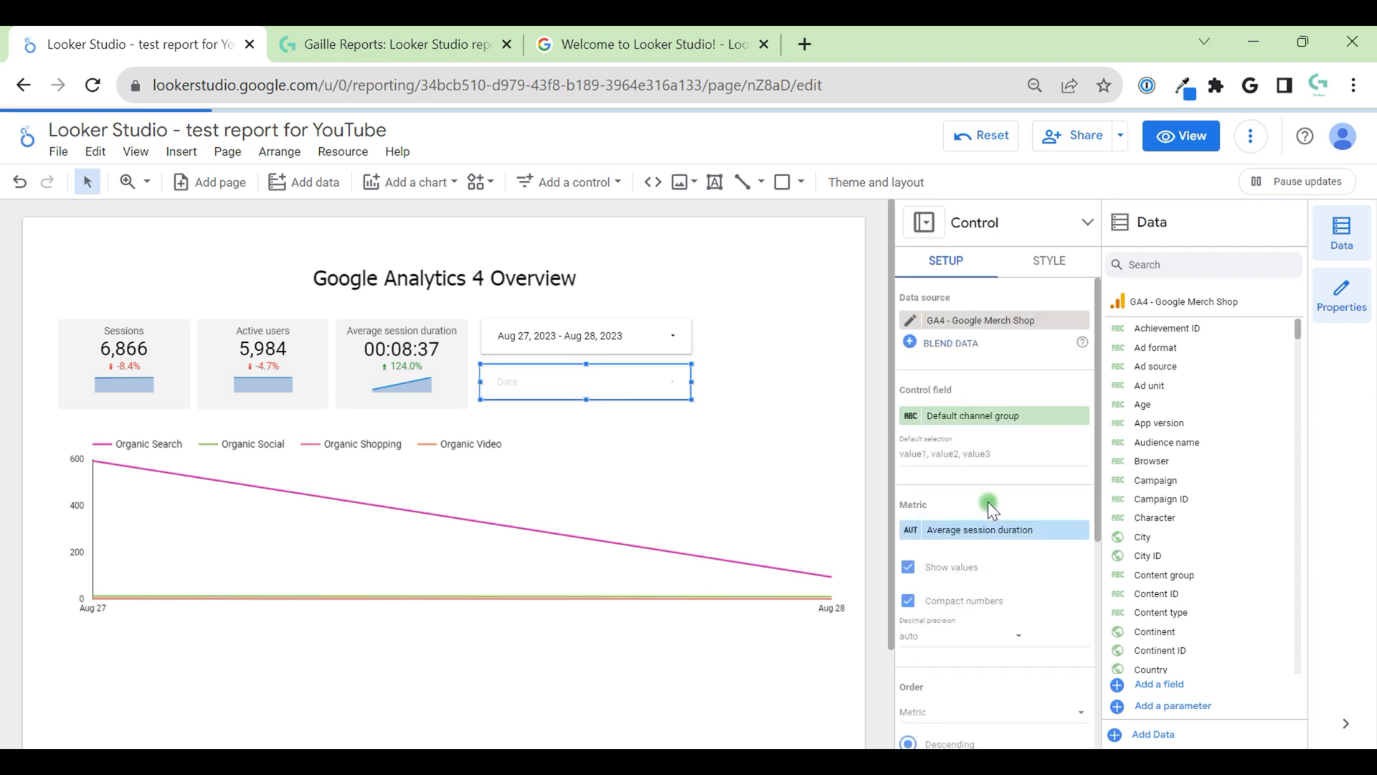
Step: Set the channel drop-down control's metric to Sessions
left_click(1029, 528)
type("sess")
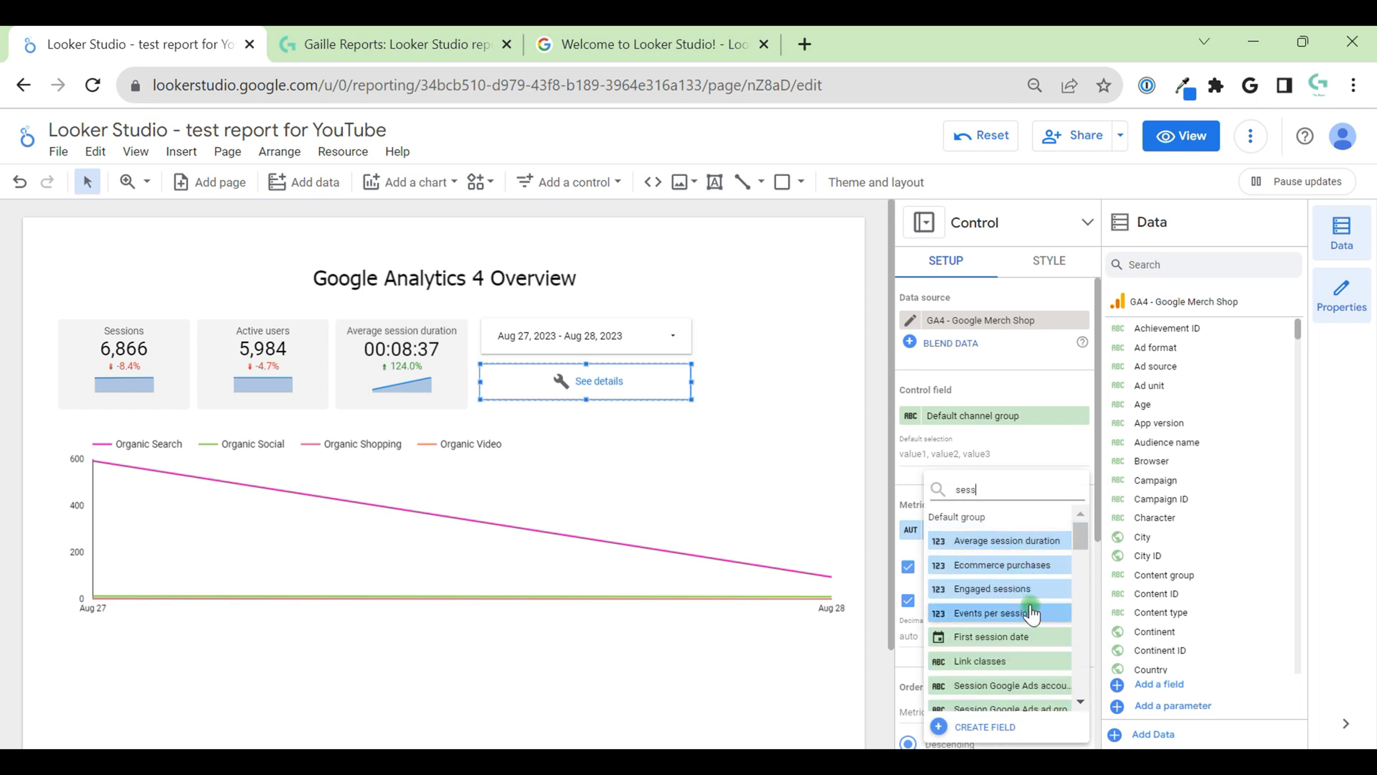
scroll(1040, 626, "down", 6)
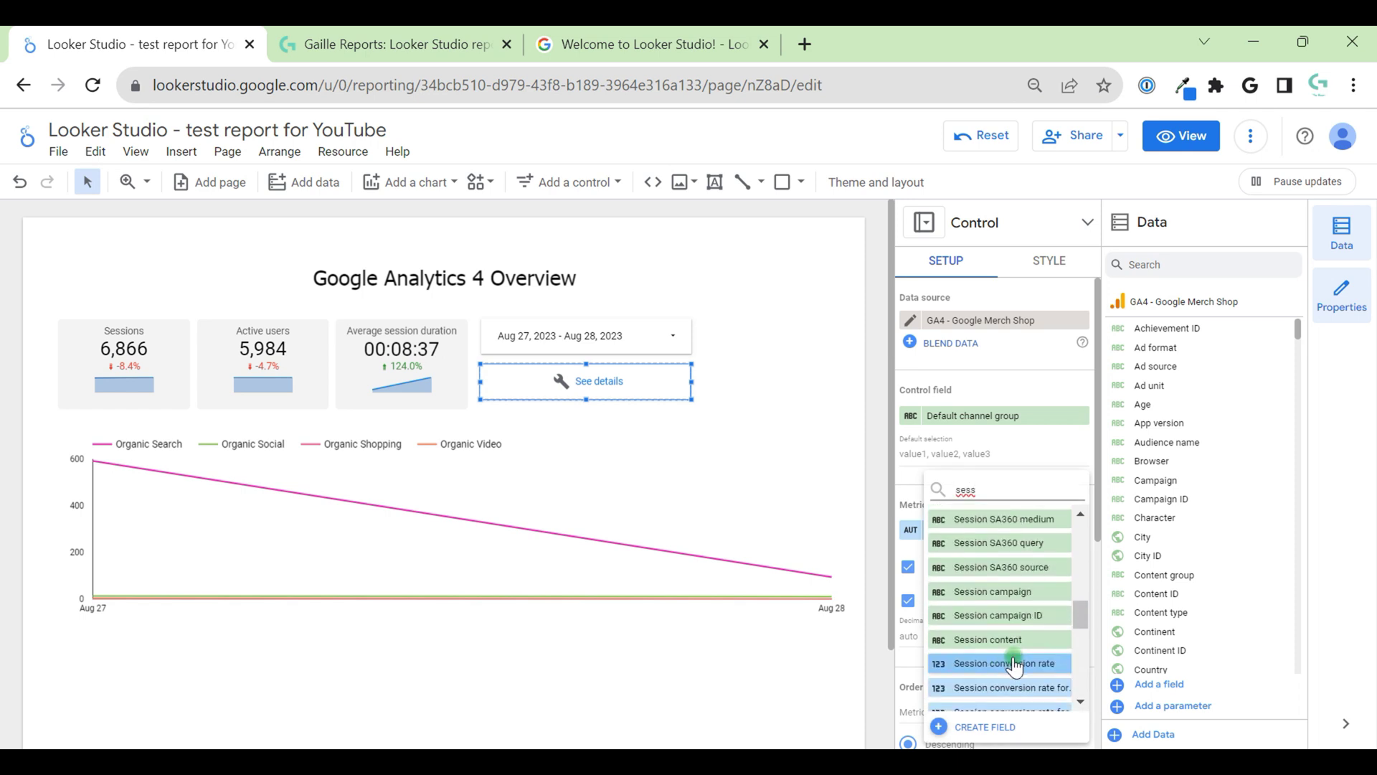
scroll(1013, 657, "down", 3)
left_click(1016, 651)
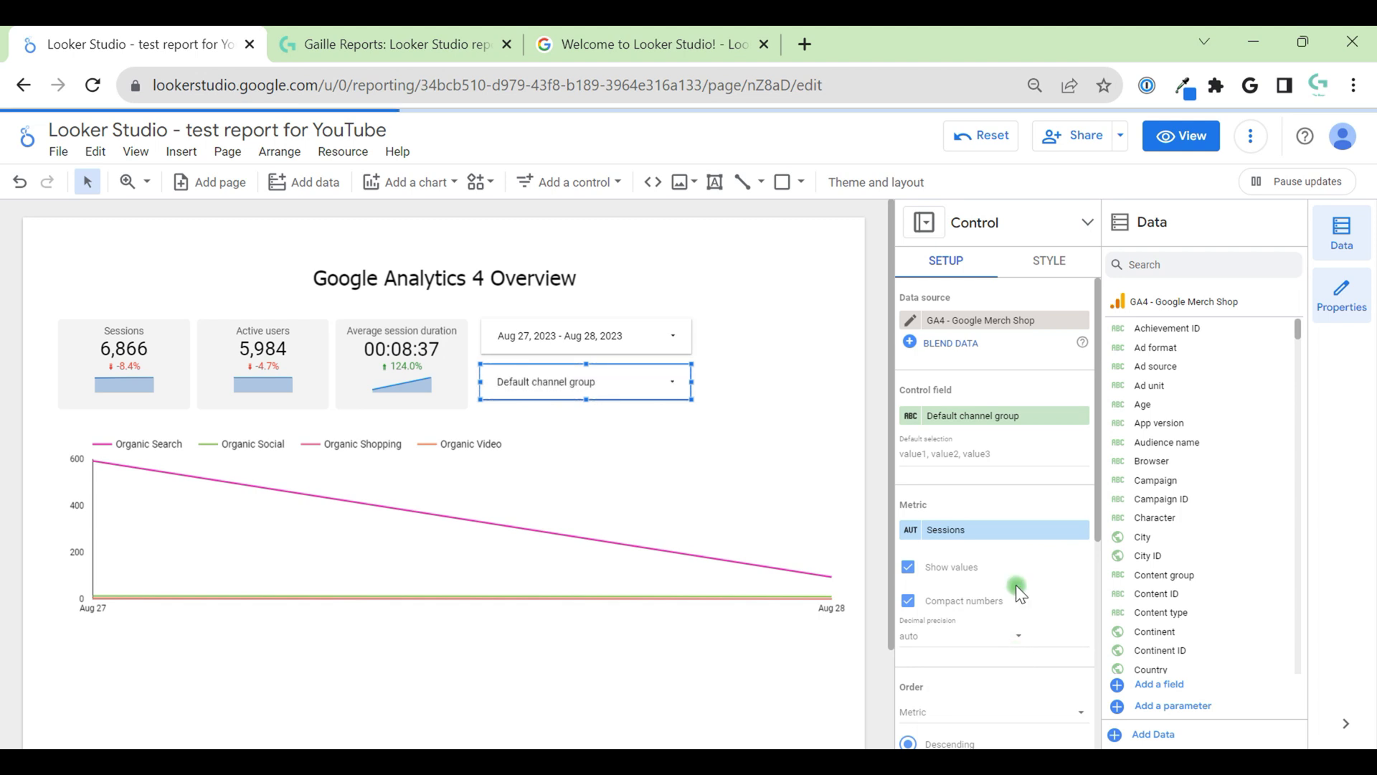
scroll(1054, 513, "down", 5)
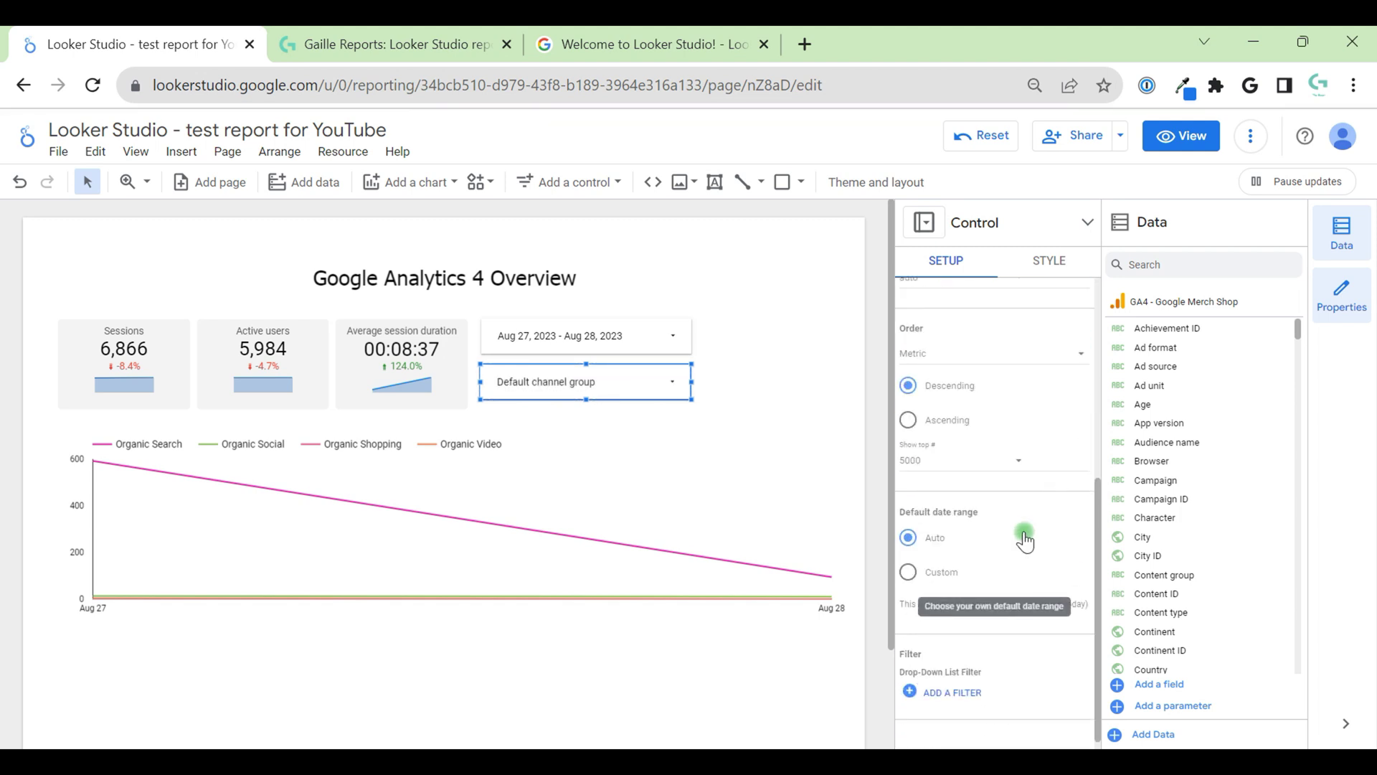
Step: Restrict the channel drop-down to Organic Search only and select the new control
left_click(652, 382)
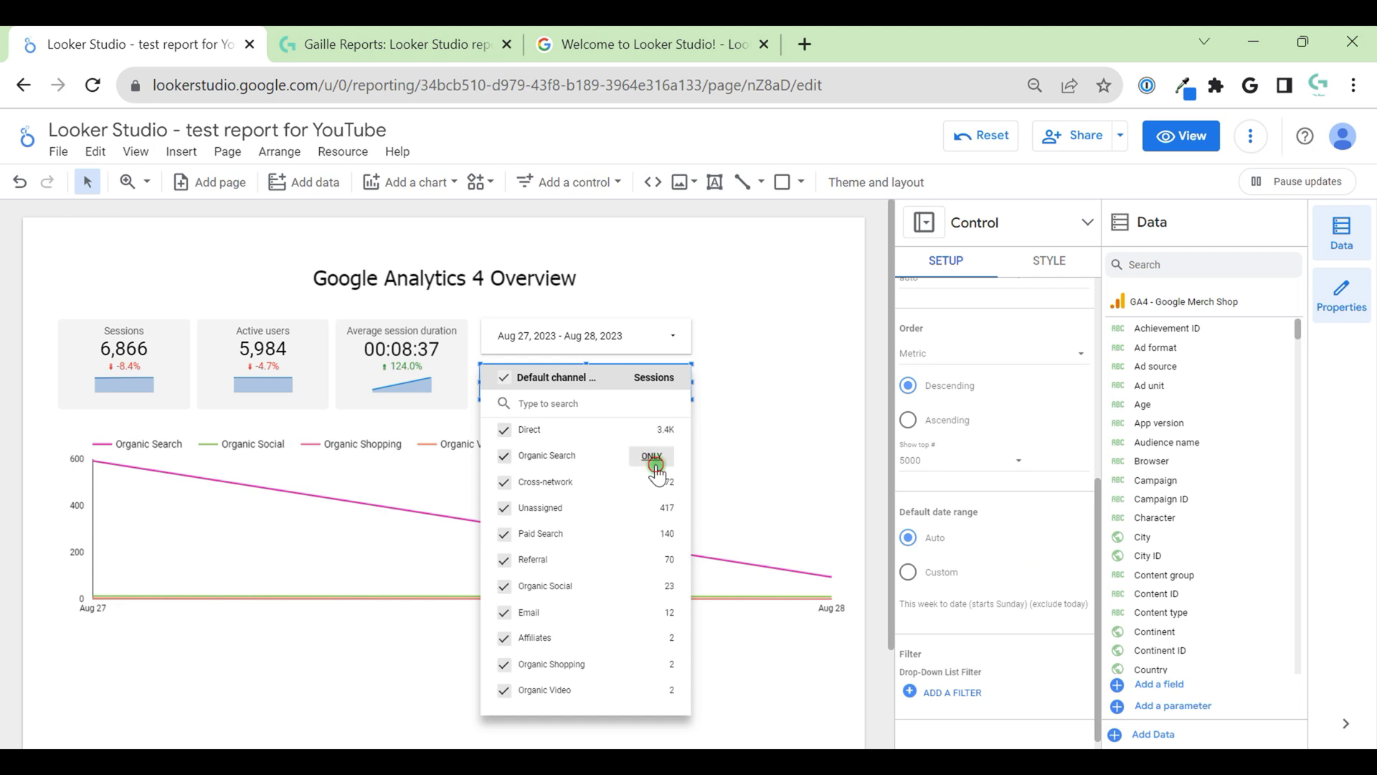
left_click(652, 459)
left_click(740, 385)
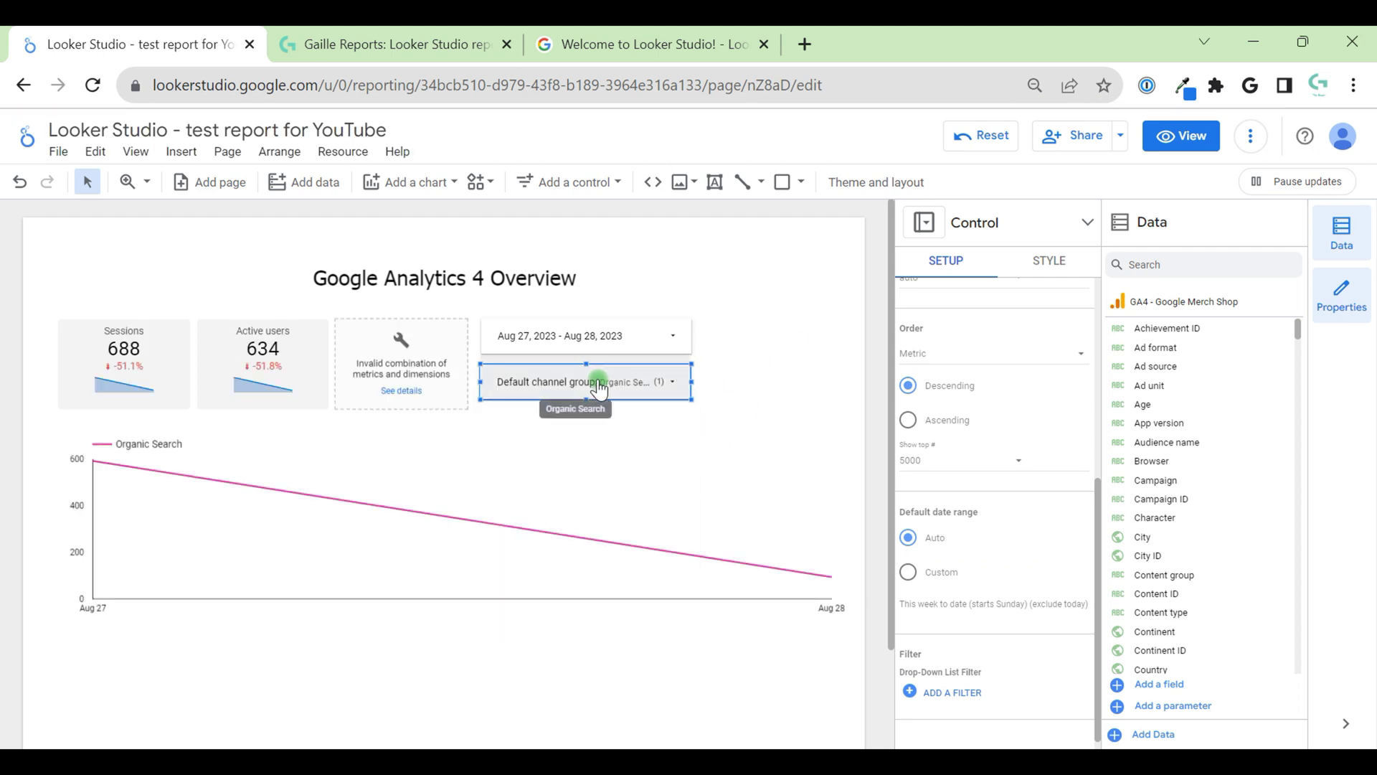
left_click(668, 385)
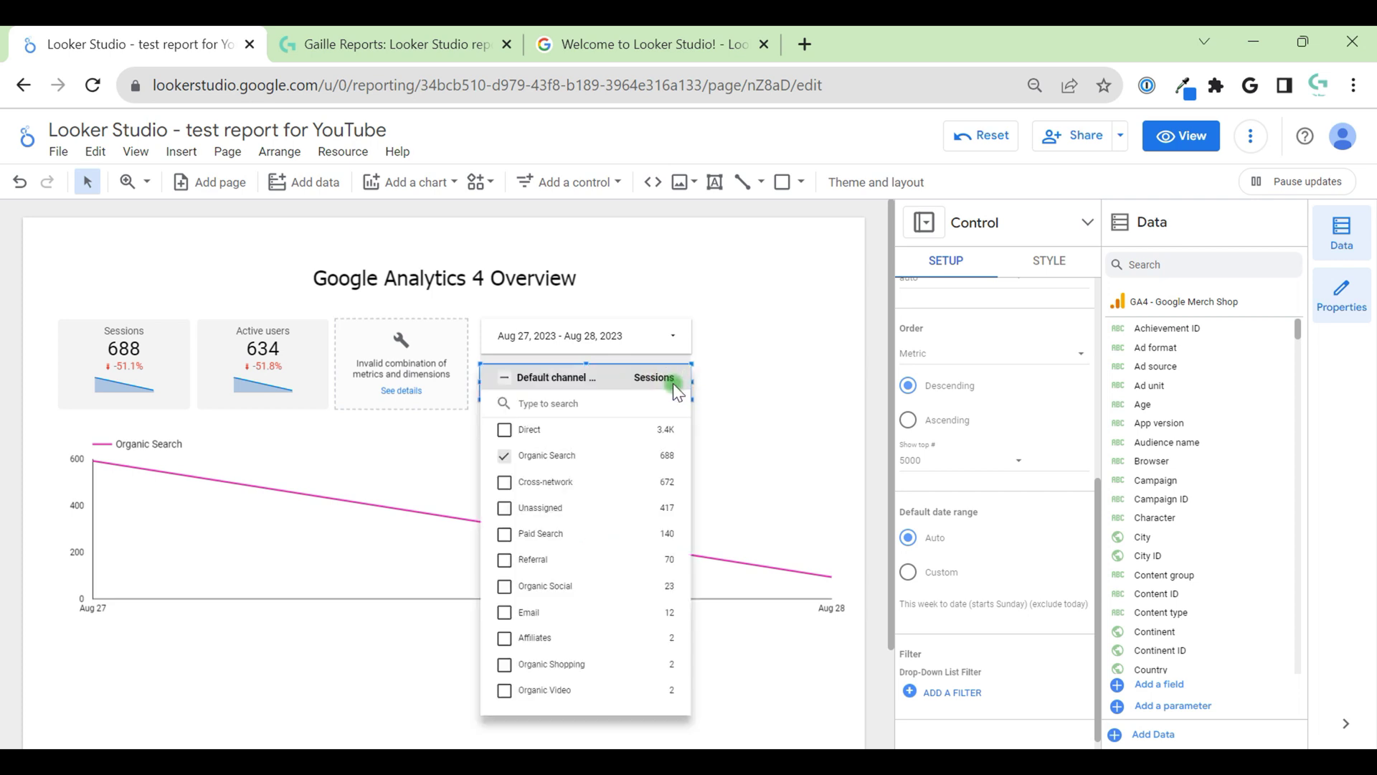
left_click(745, 390)
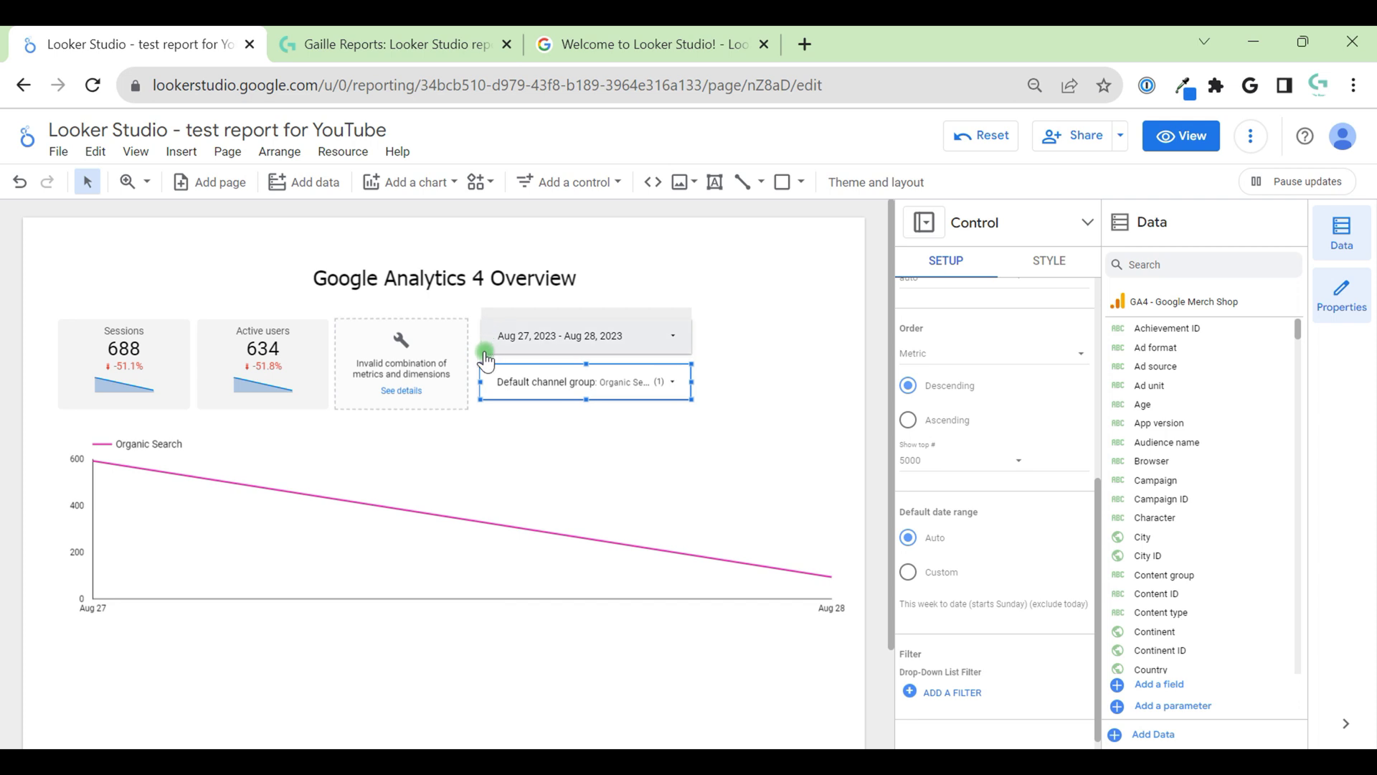
left_click(426, 359)
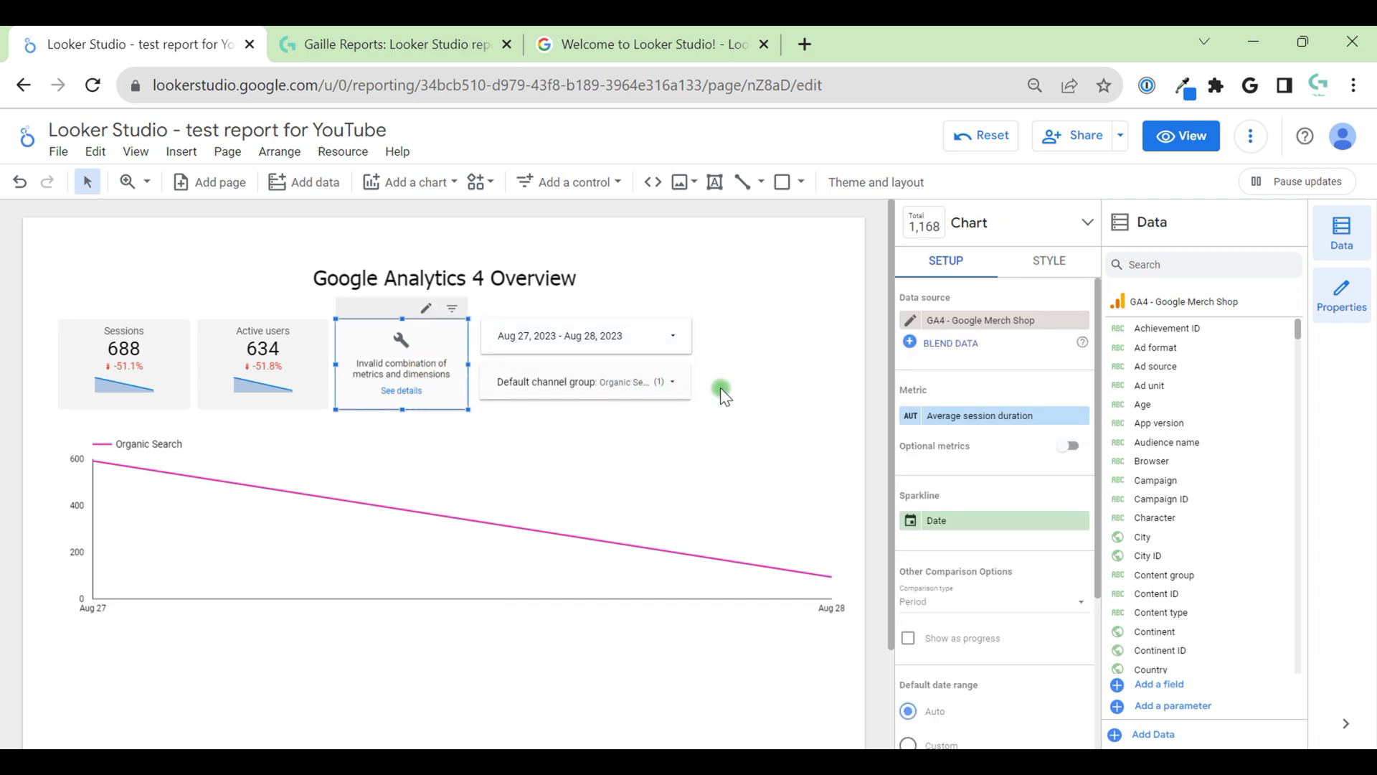
left_click(617, 387)
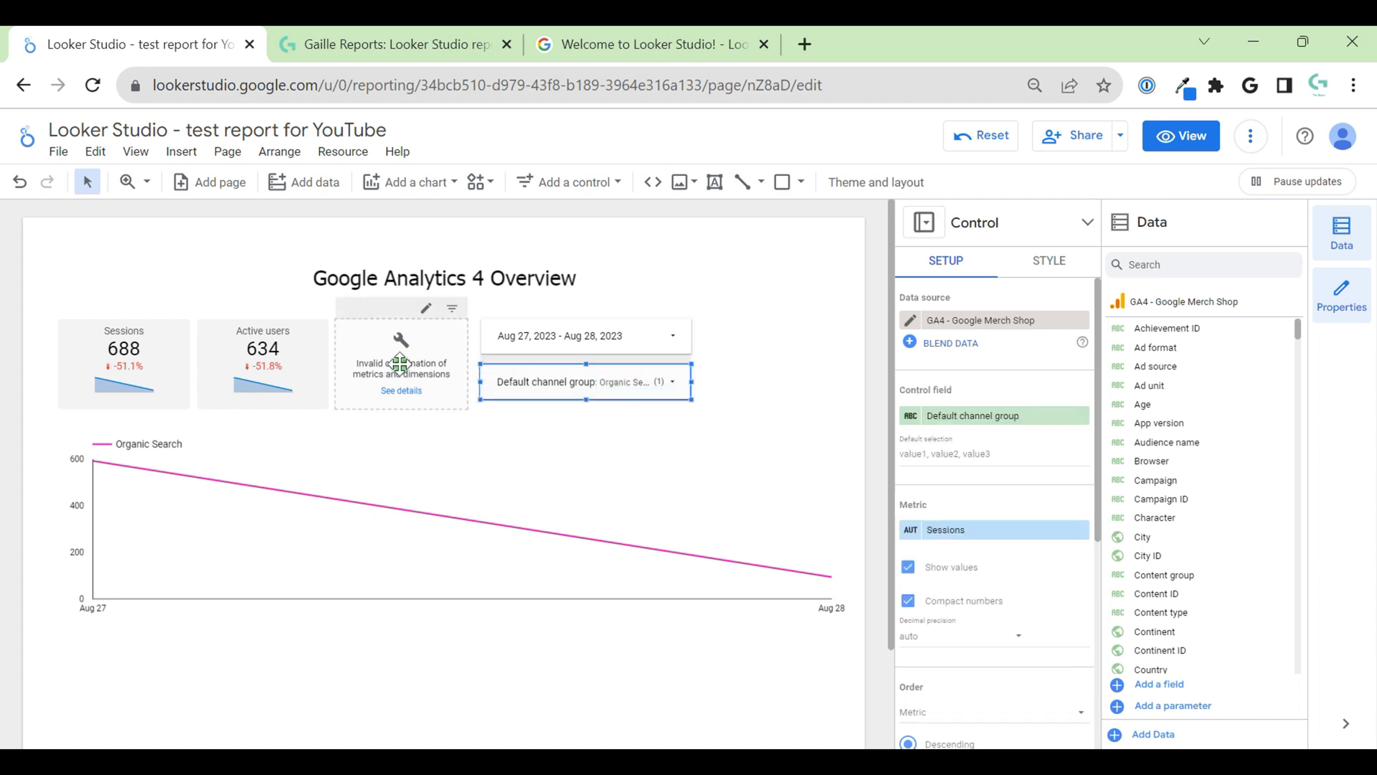
left_click(450, 323)
Step: Review the report's Viewer/Editor sharing roles and its access settings
left_click(755, 377)
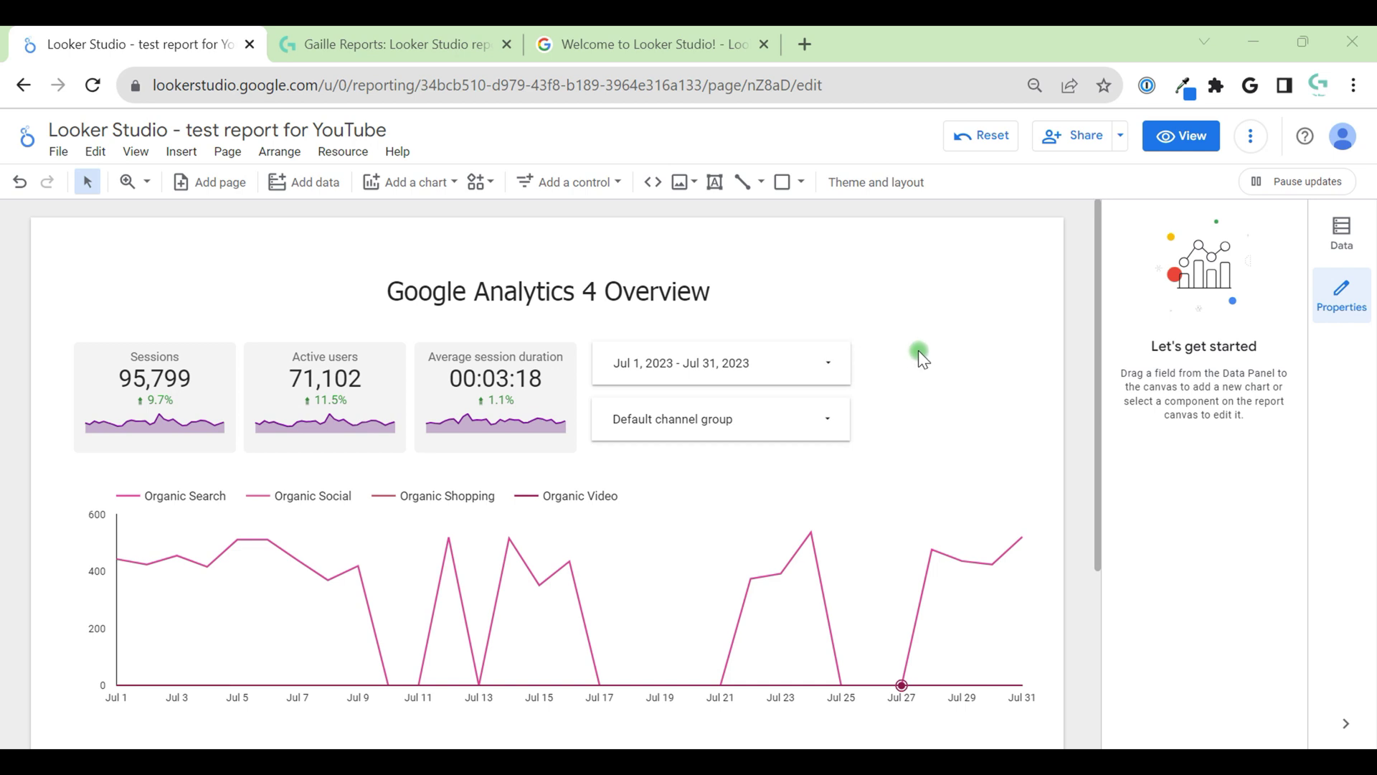
left_click(1086, 137)
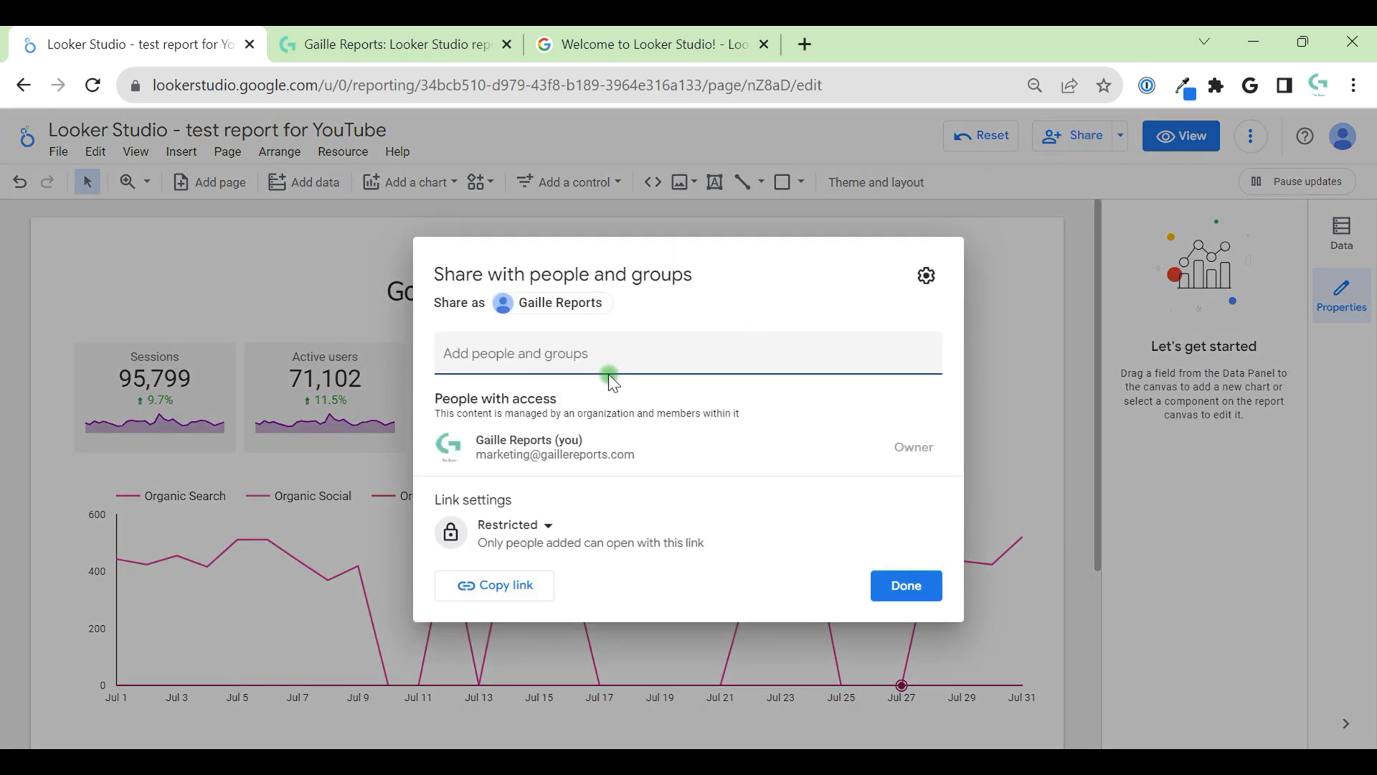
left_click(604, 348)
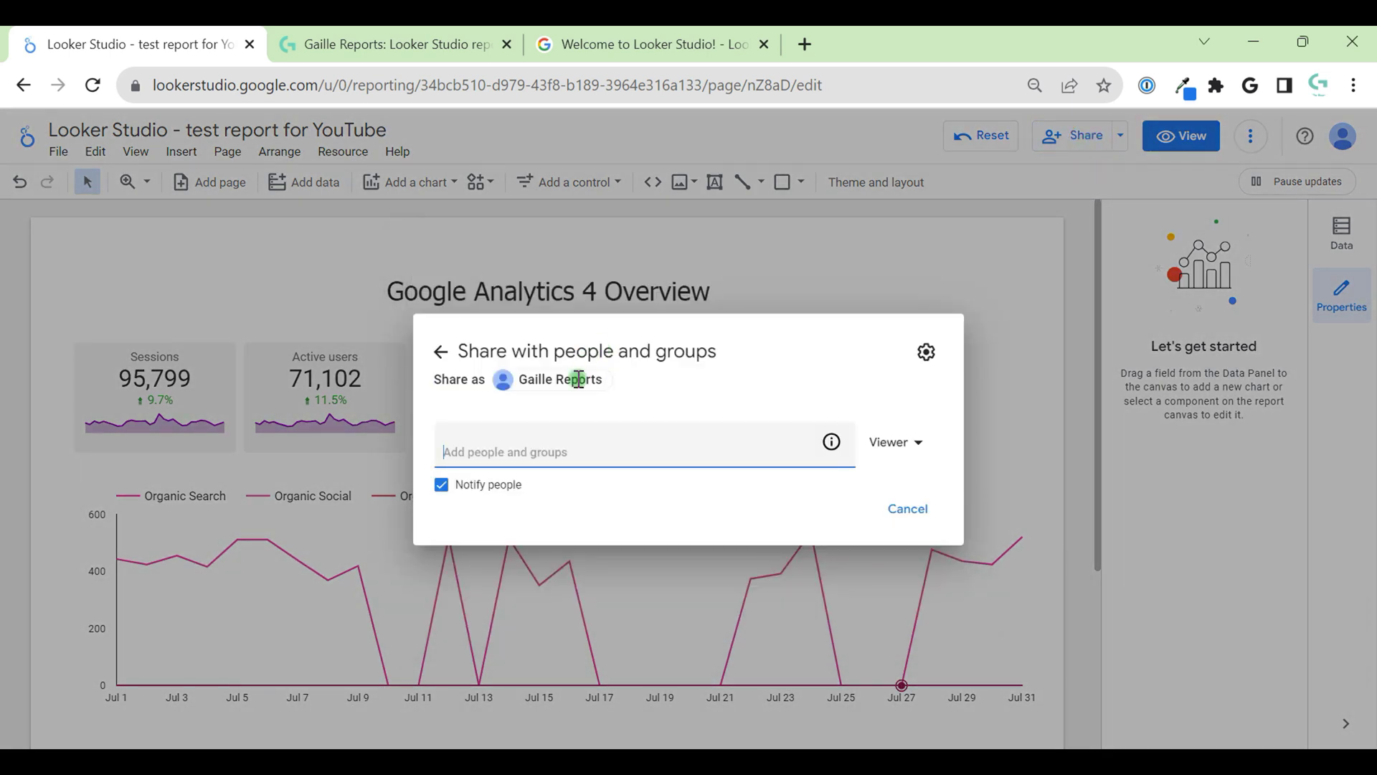
left_click(907, 447)
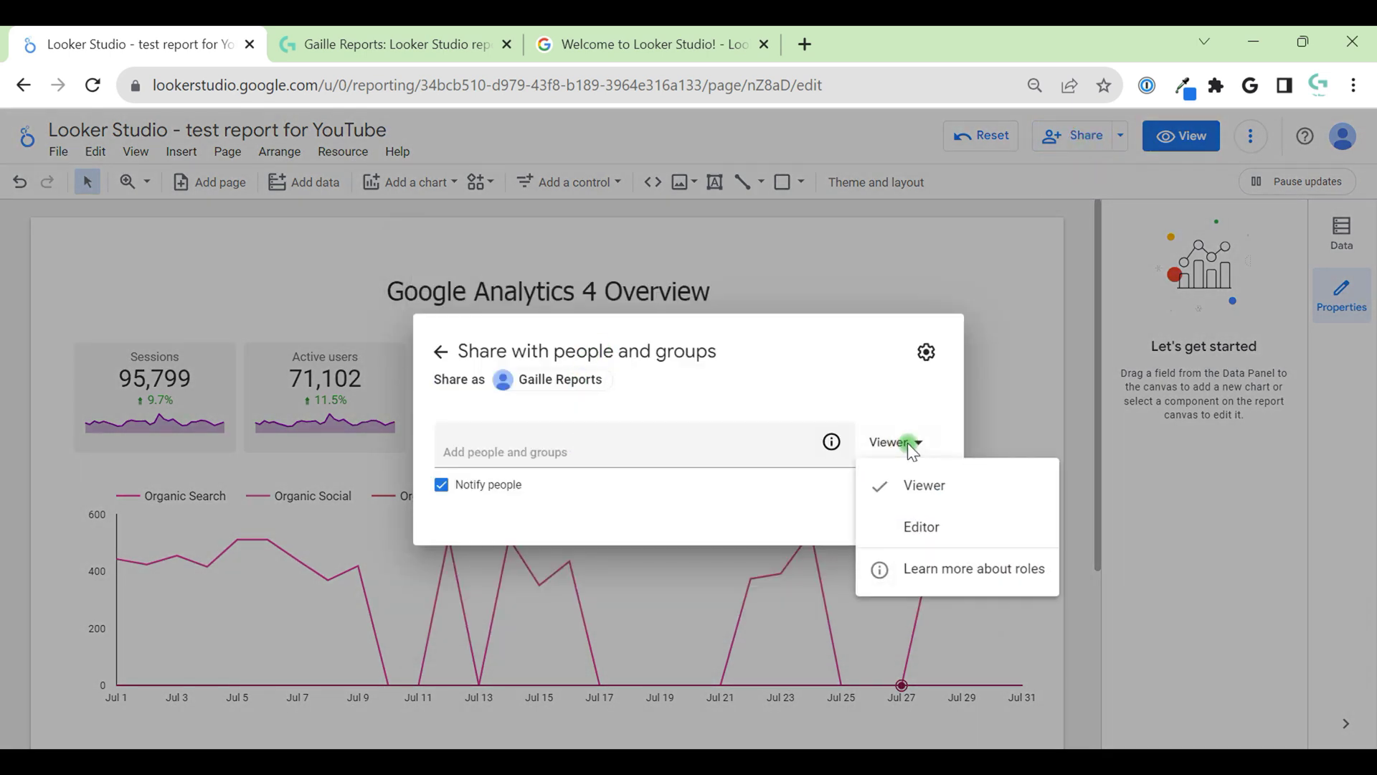
left_click(926, 351)
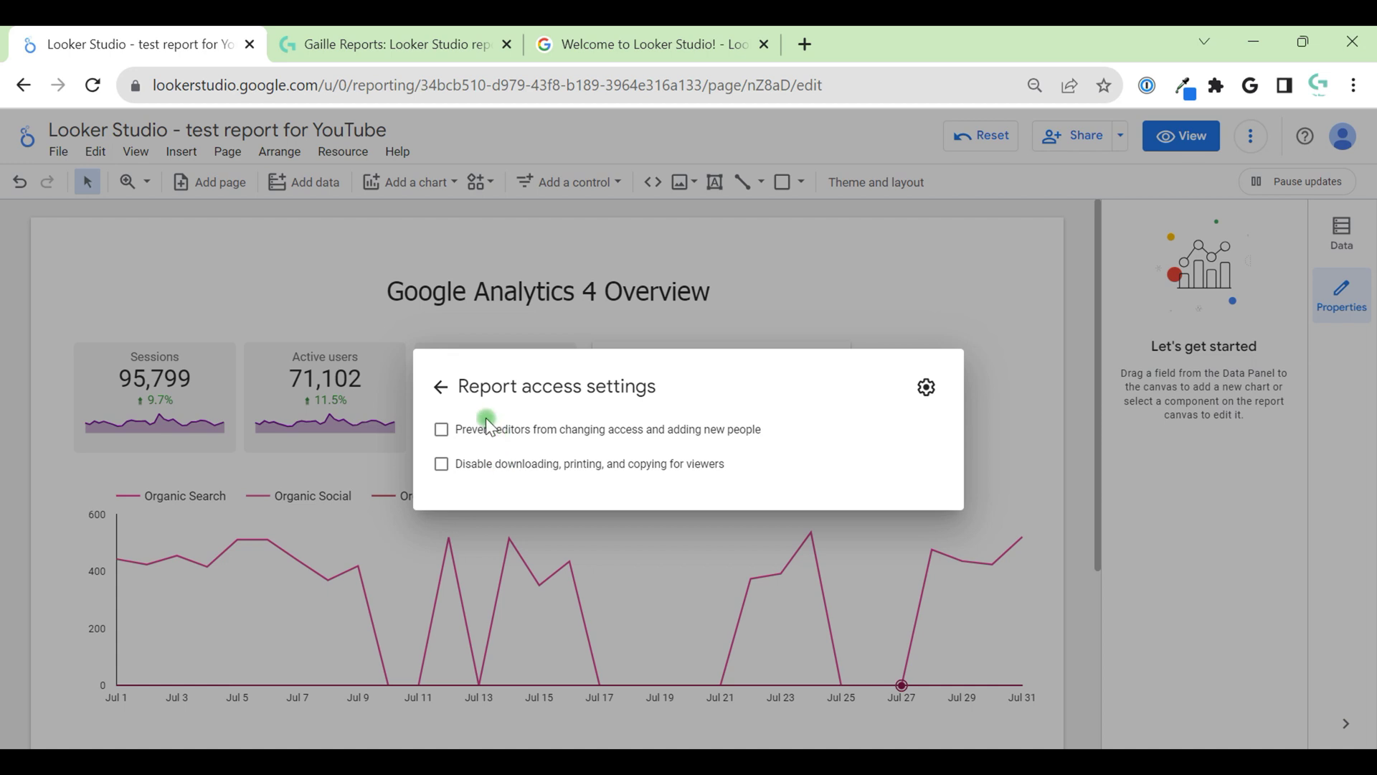
left_click(444, 388)
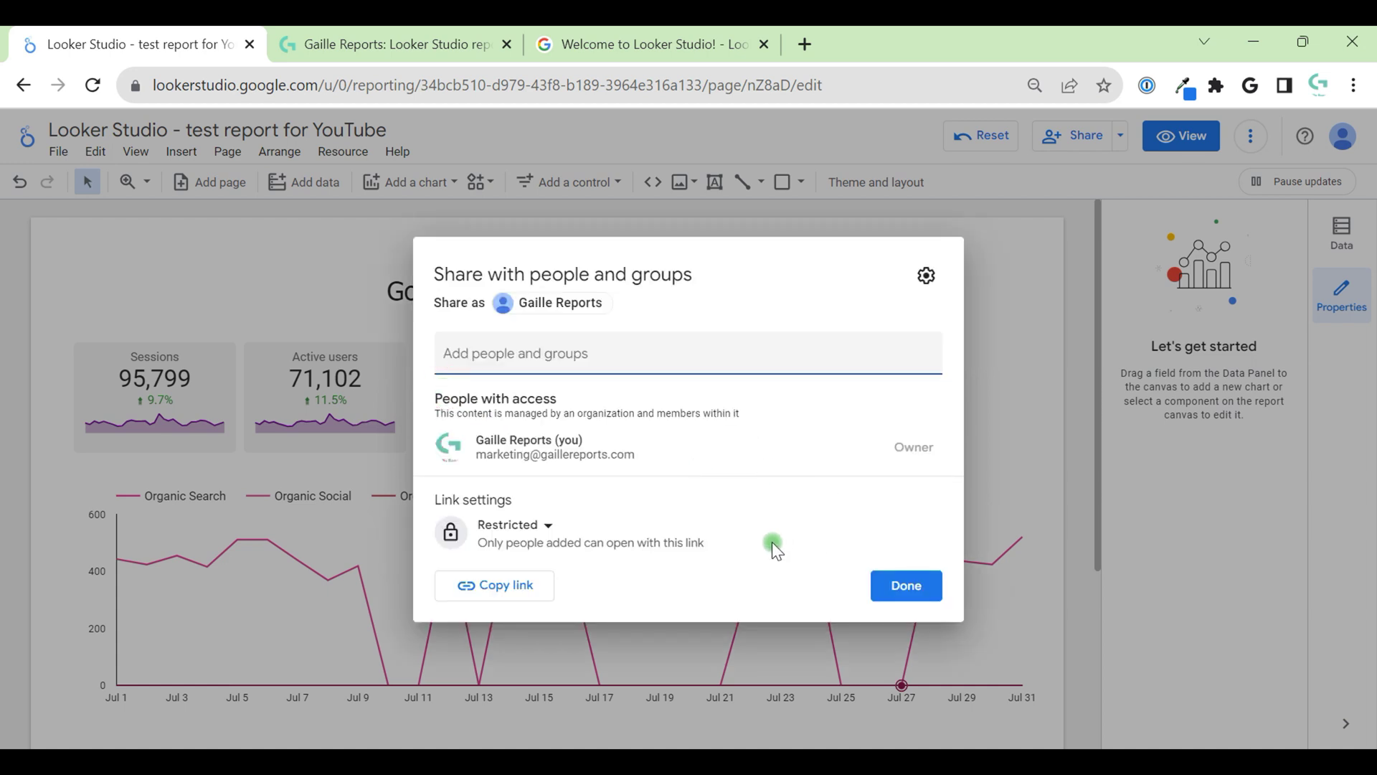
Step: Leave link access Restricted to people added and close the sharing options
left_click(495, 528)
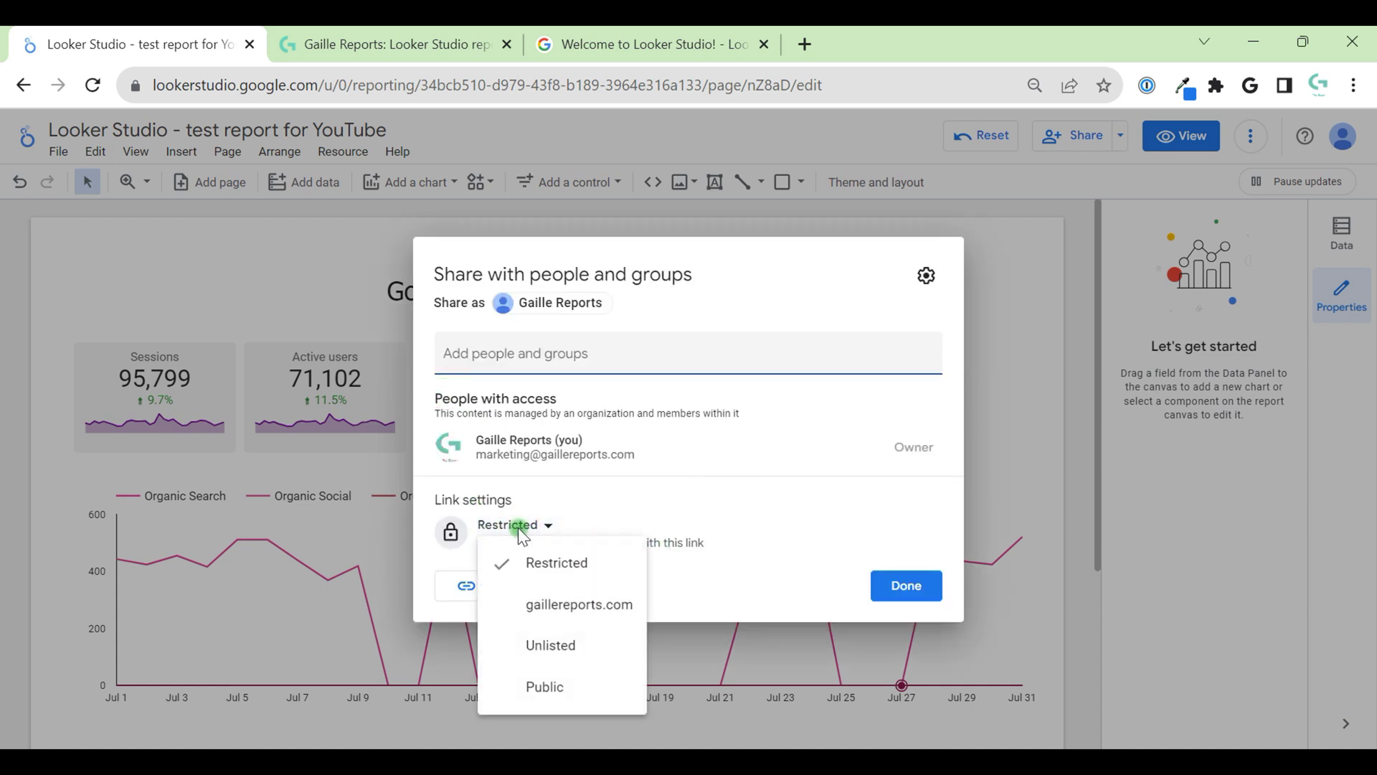
left_click(832, 500)
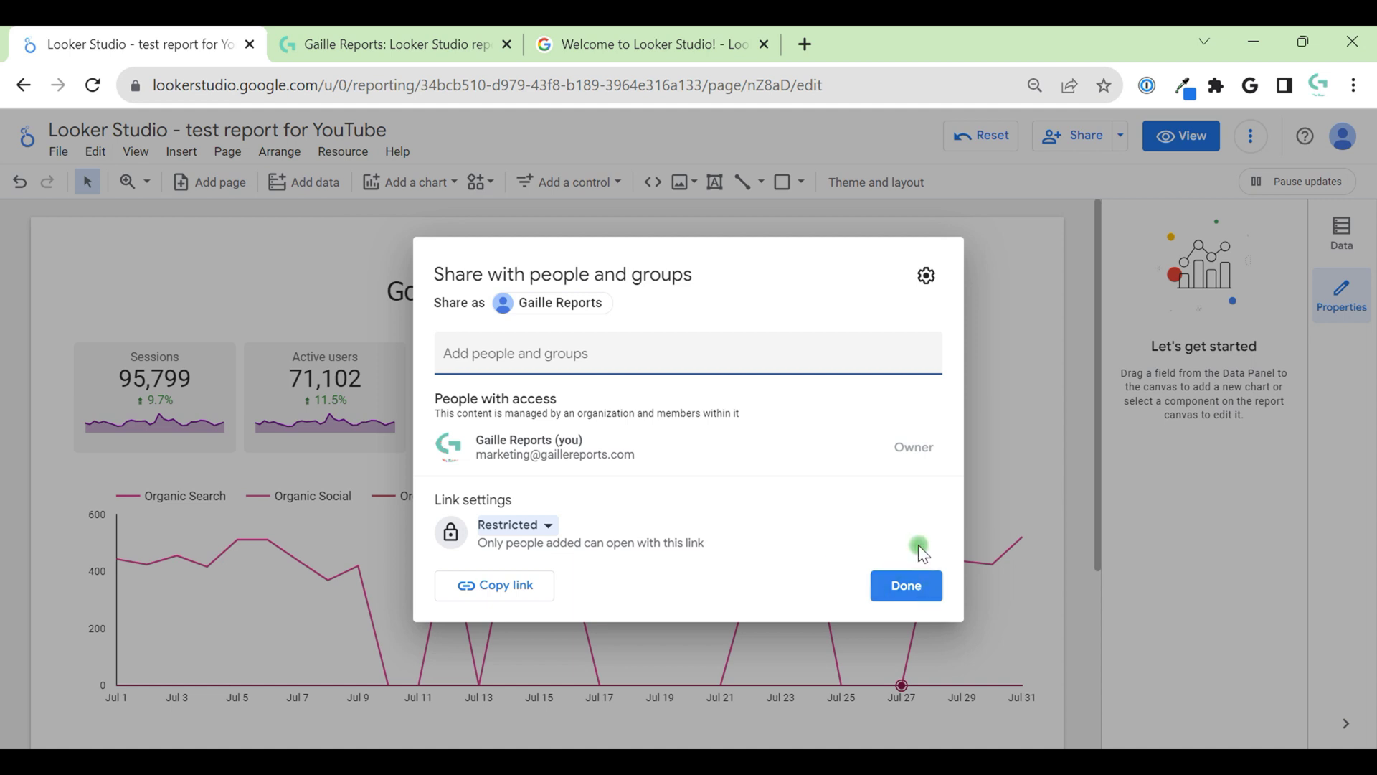
left_click(922, 591)
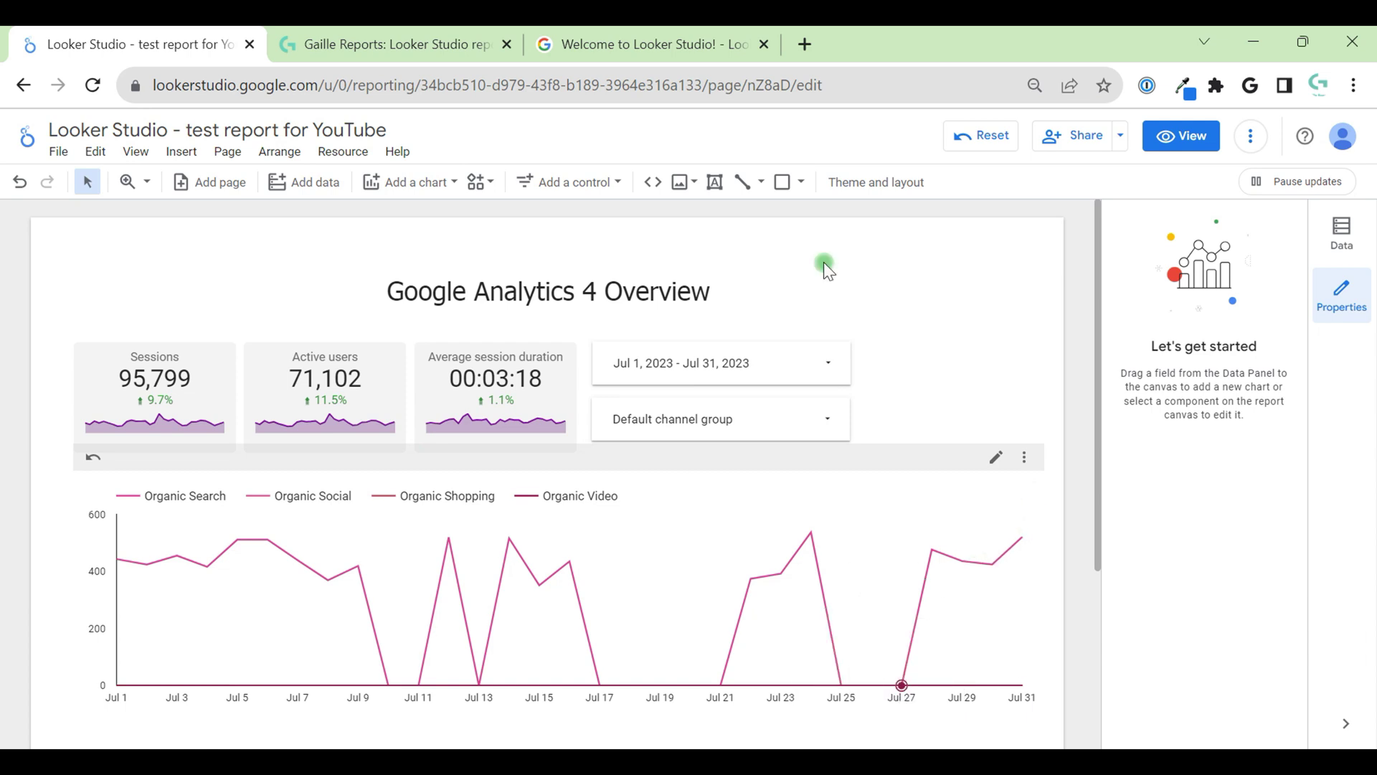
left_click(58, 152)
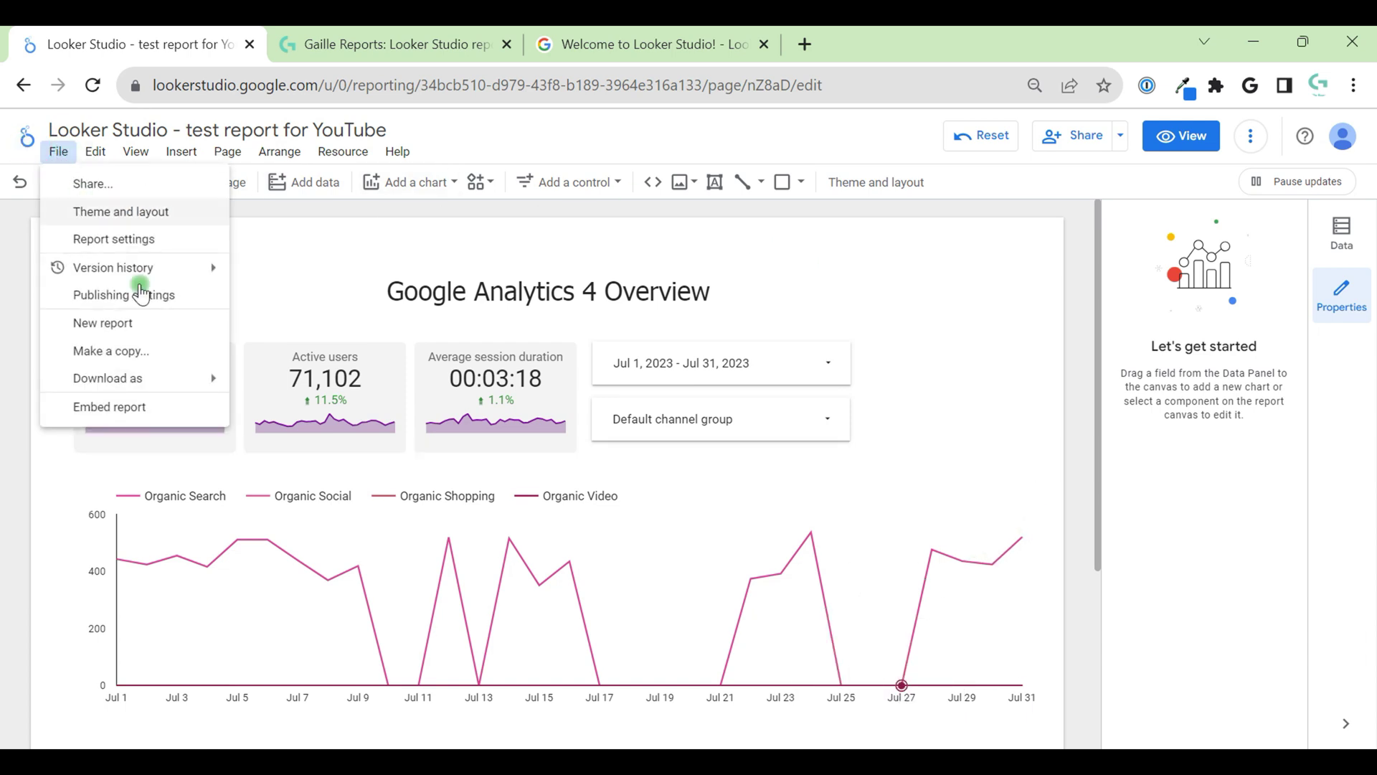
Step: Turn on manual report publishing and check the report's Draft version options
left_click(181, 304)
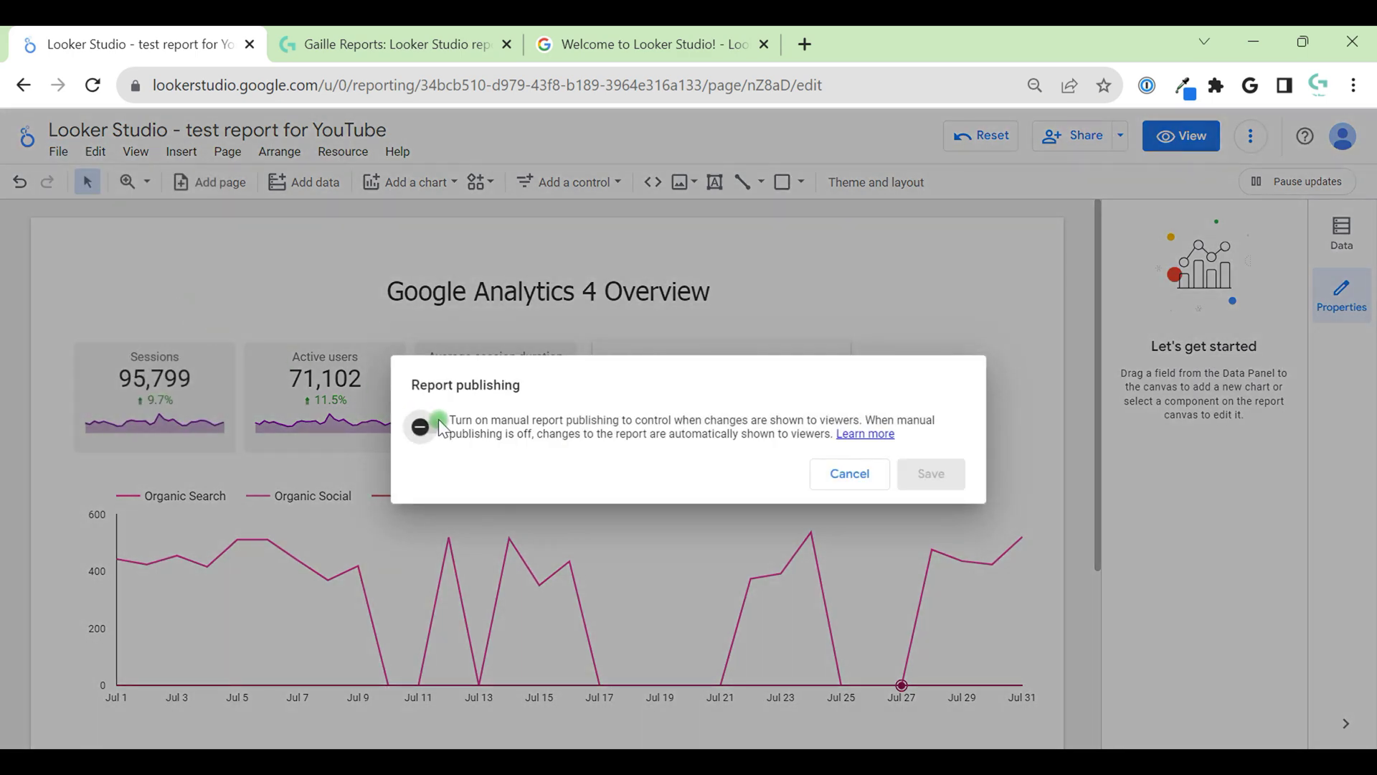
left_click(439, 426)
left_click(954, 508)
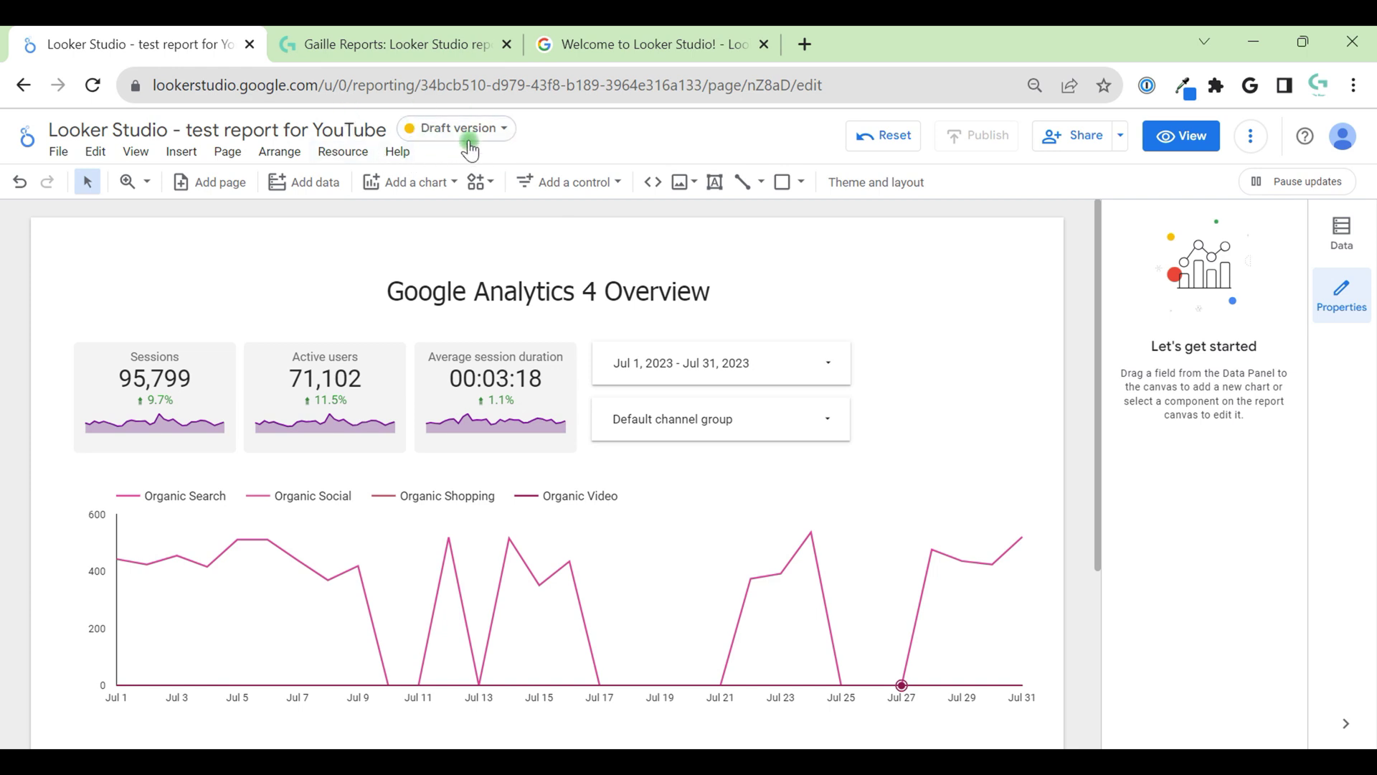
left_click(472, 134)
left_click(485, 162)
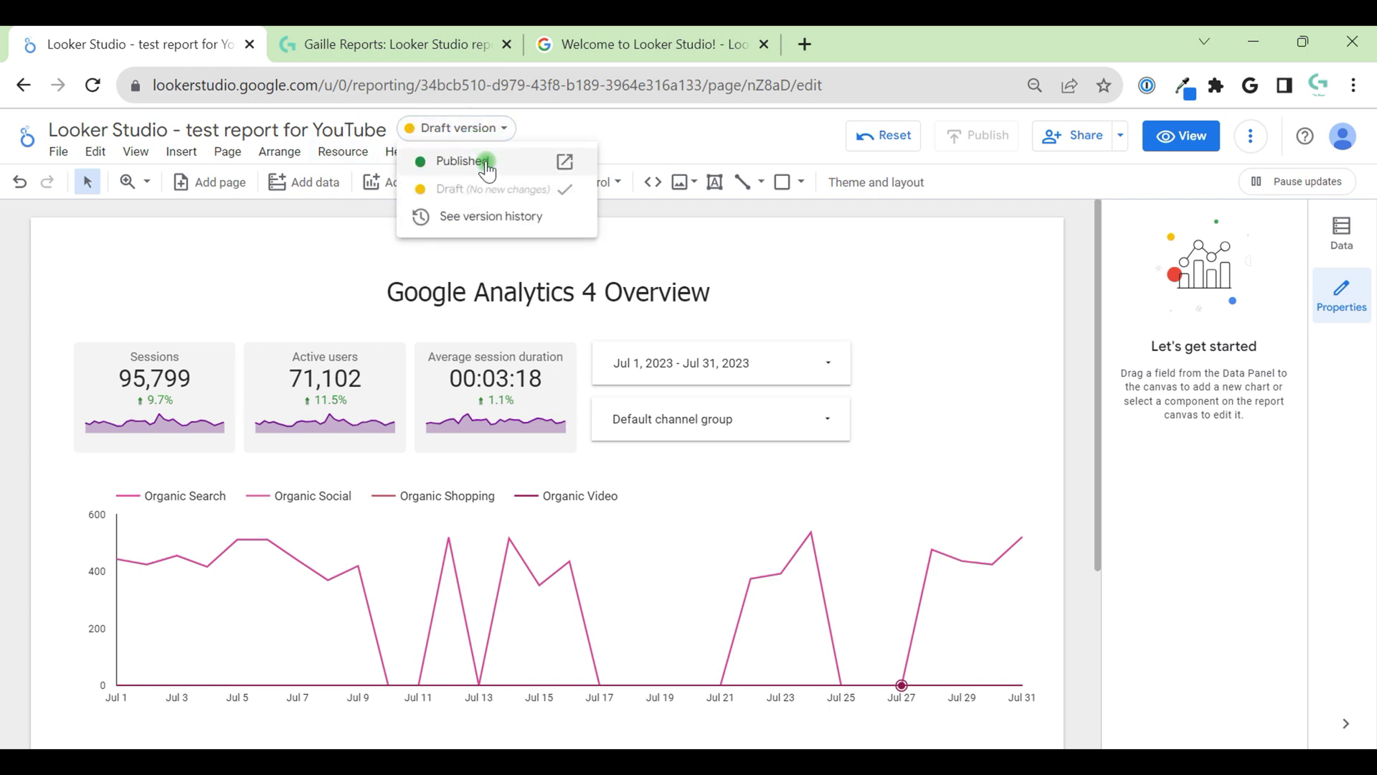
left_click(978, 320)
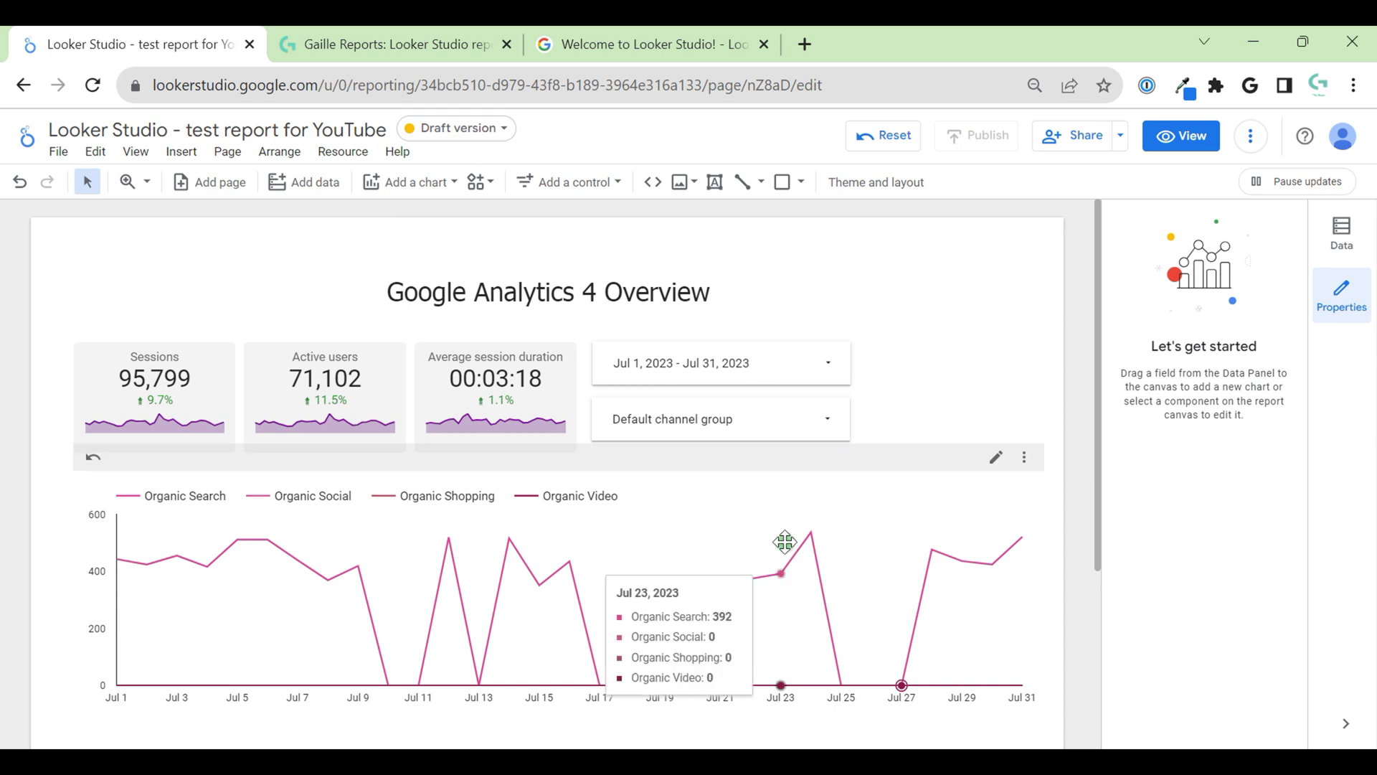
Step: Place a pie chart of sessions by default channel group below the organic sessions line chart
left_click(817, 510)
scroll(670, 399, "down", 3)
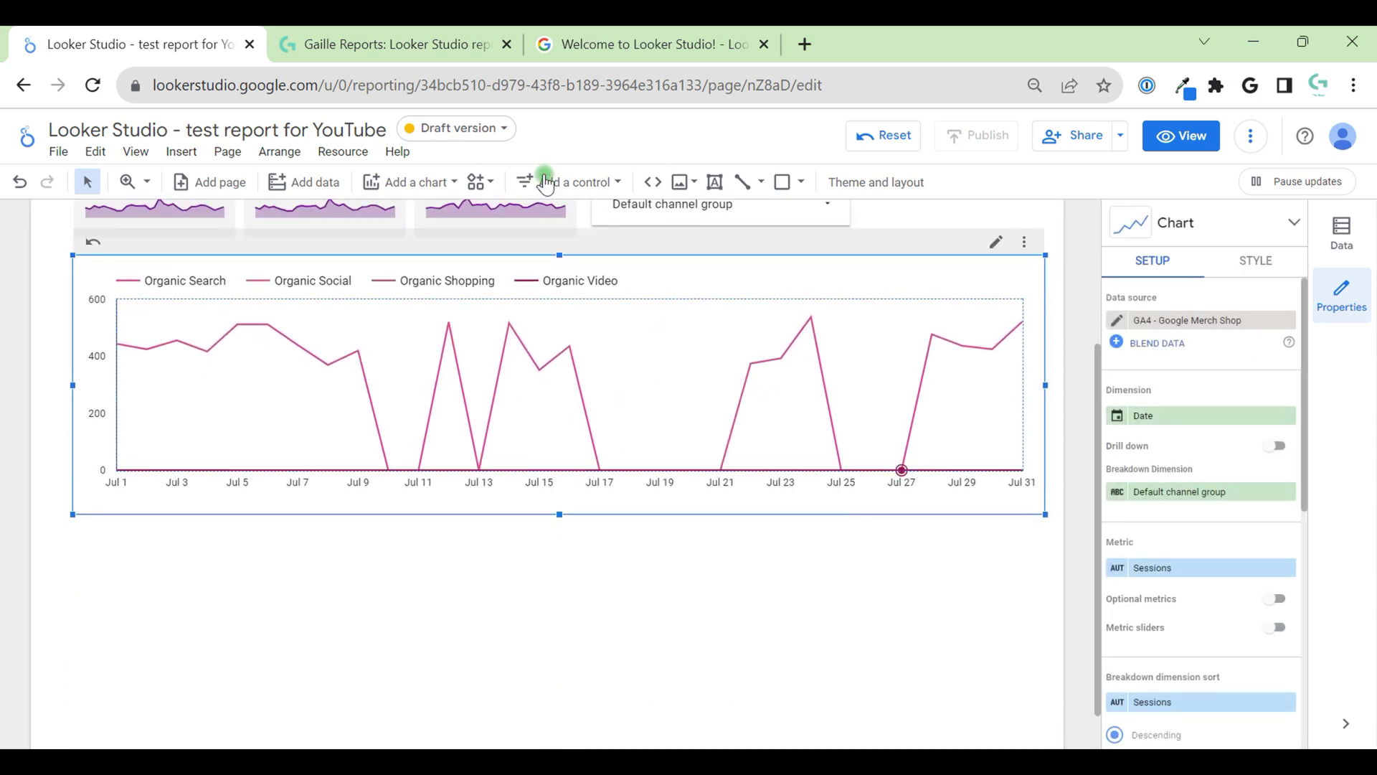
left_click(409, 182)
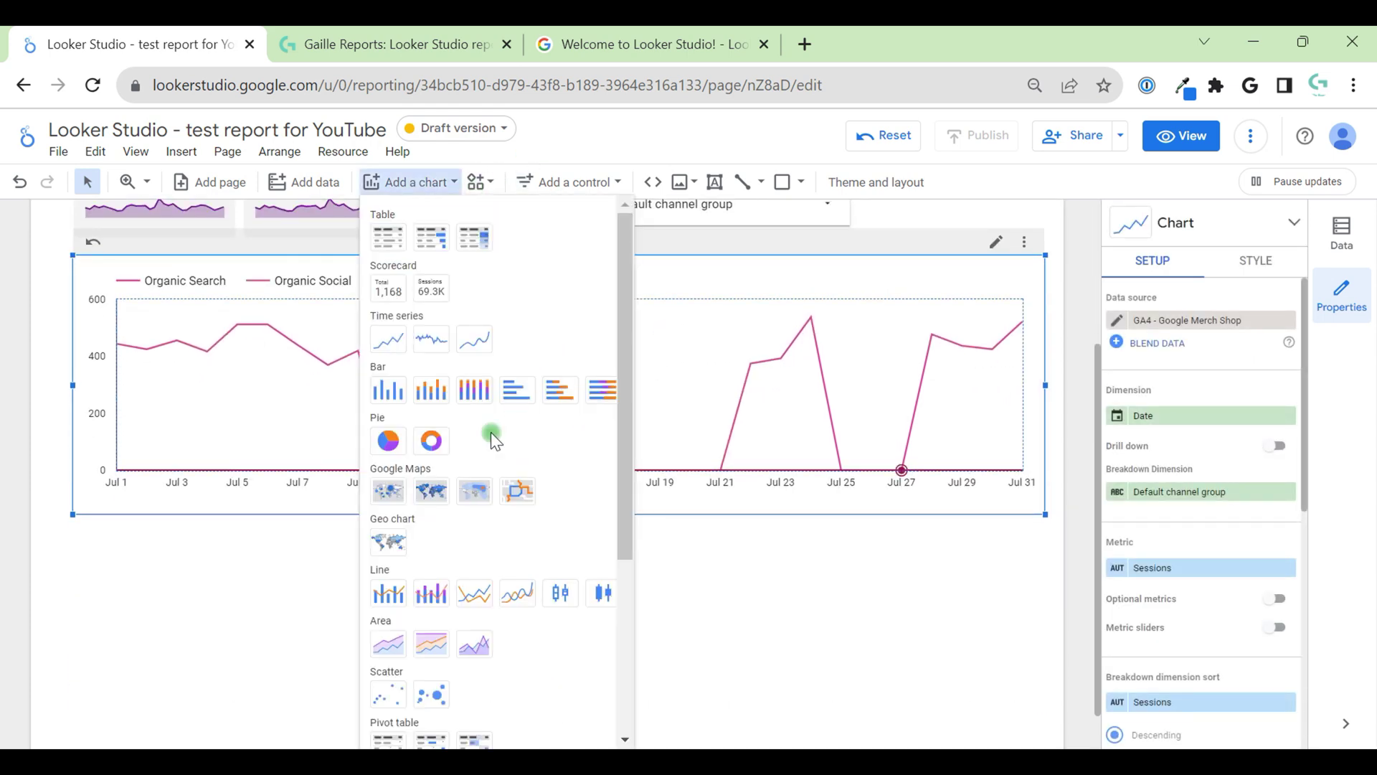
left_click(383, 426)
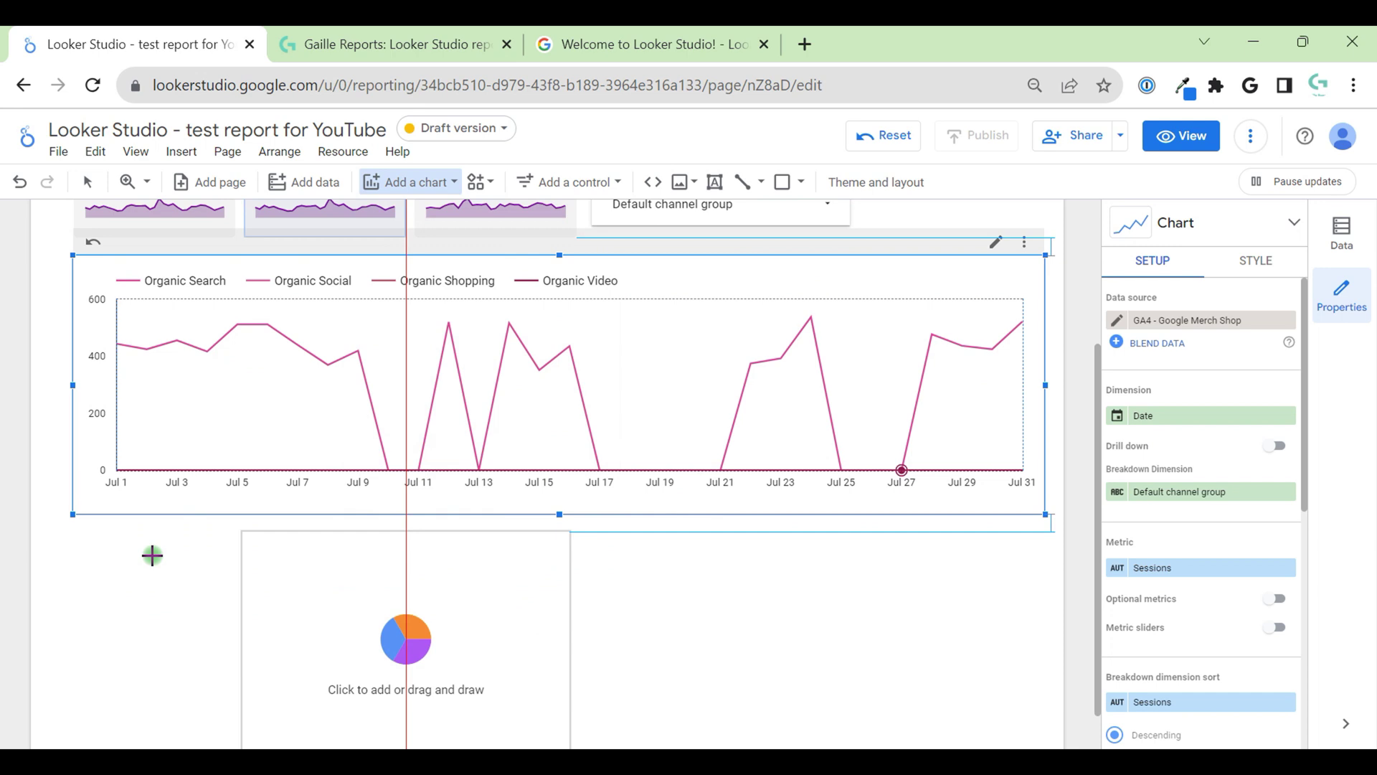
left_click(71, 538)
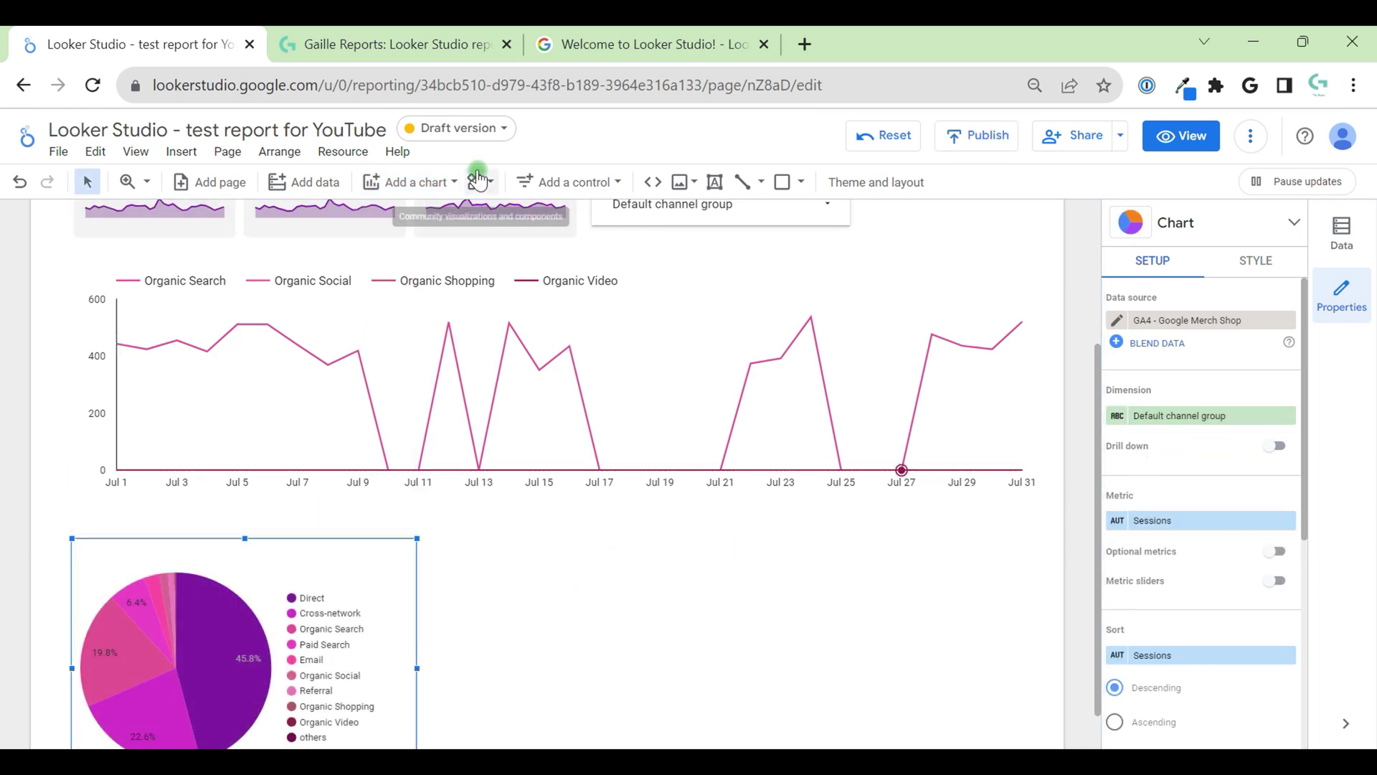
Step: In view mode, compare the Published version, which lacks the pie chart, against the Draft
left_click(1188, 140)
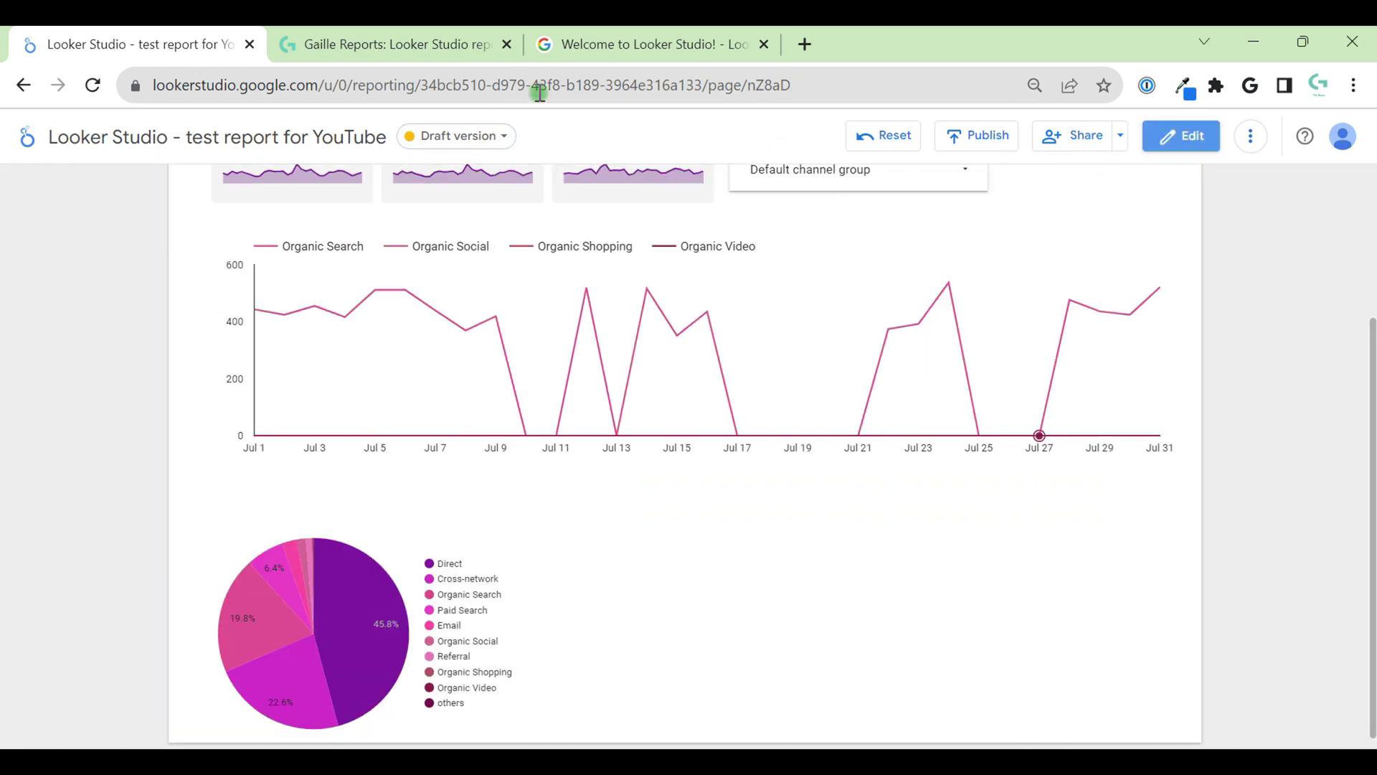
left_click(494, 136)
left_click(488, 170)
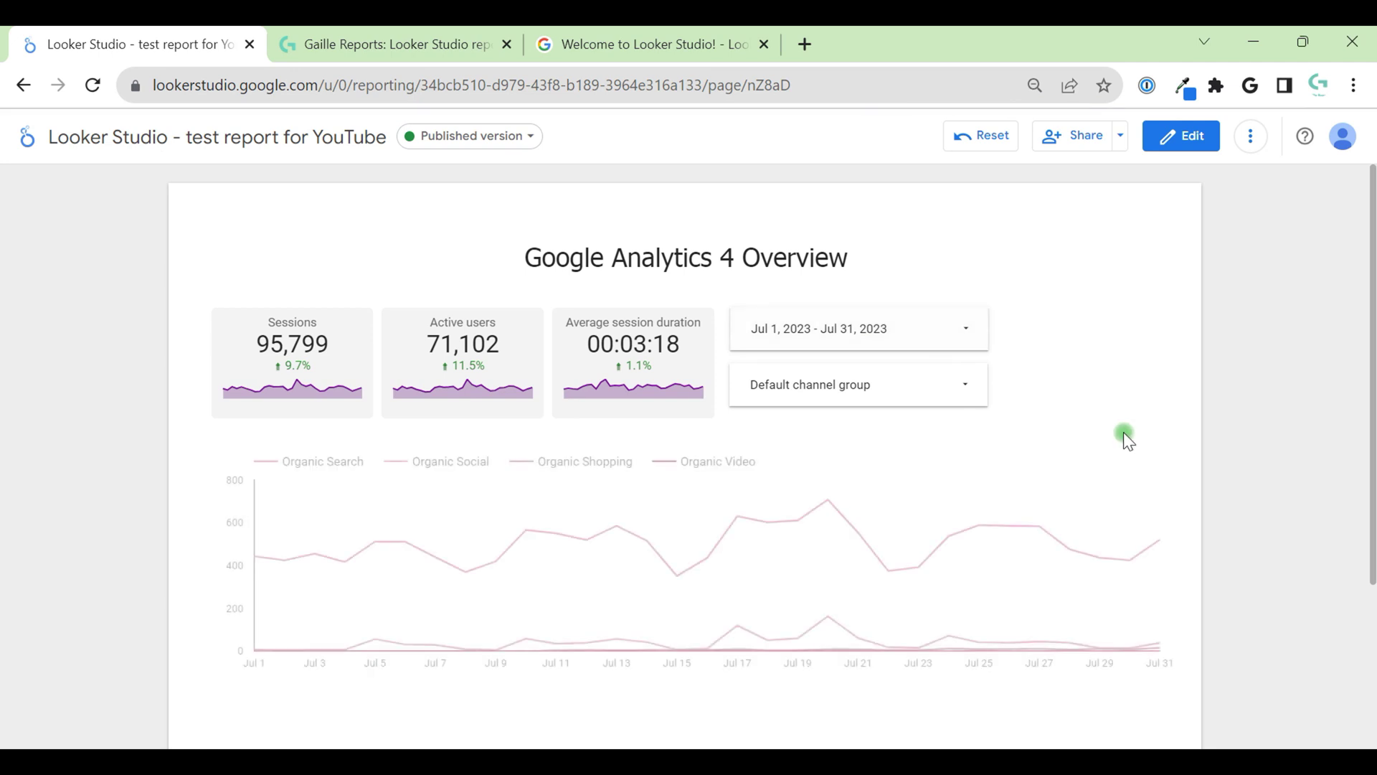
scroll(396, 670, "down", 3)
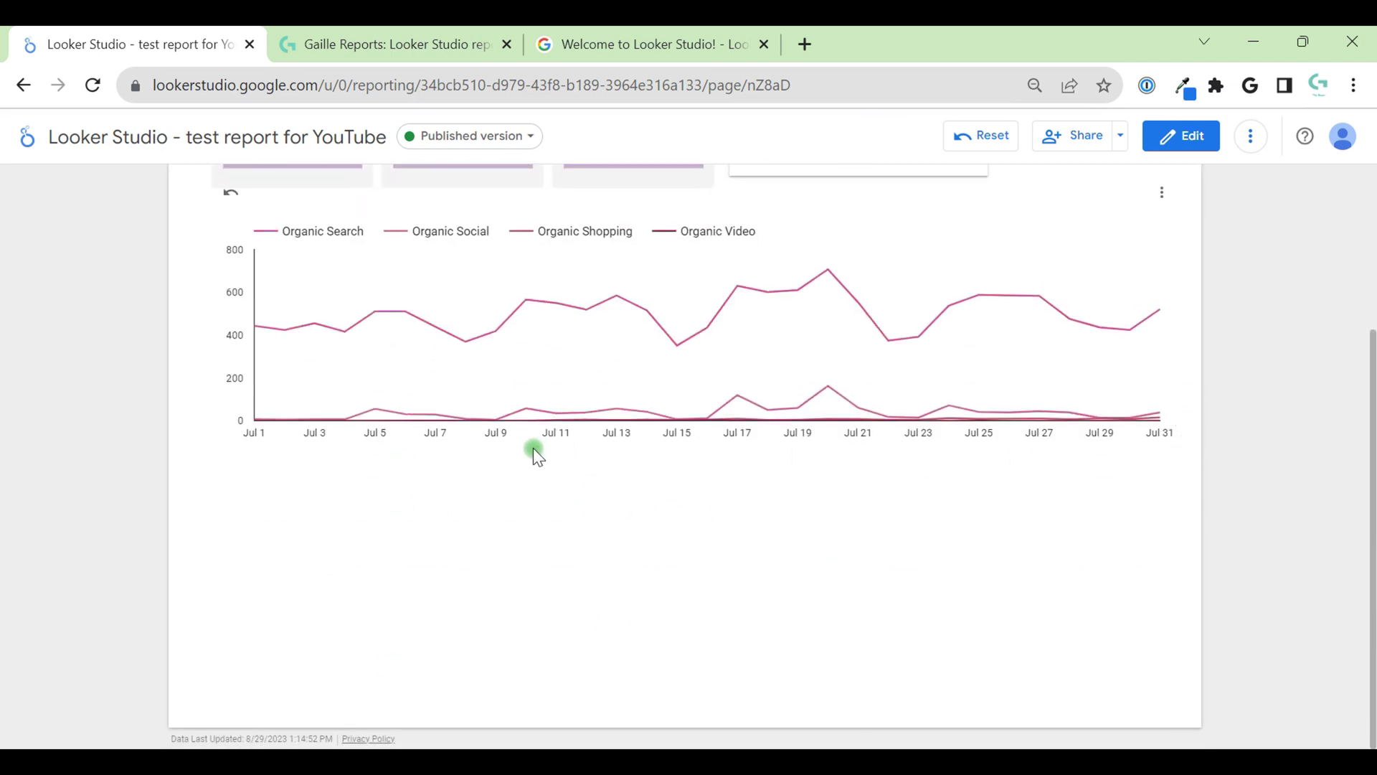
left_click(499, 139)
left_click(488, 194)
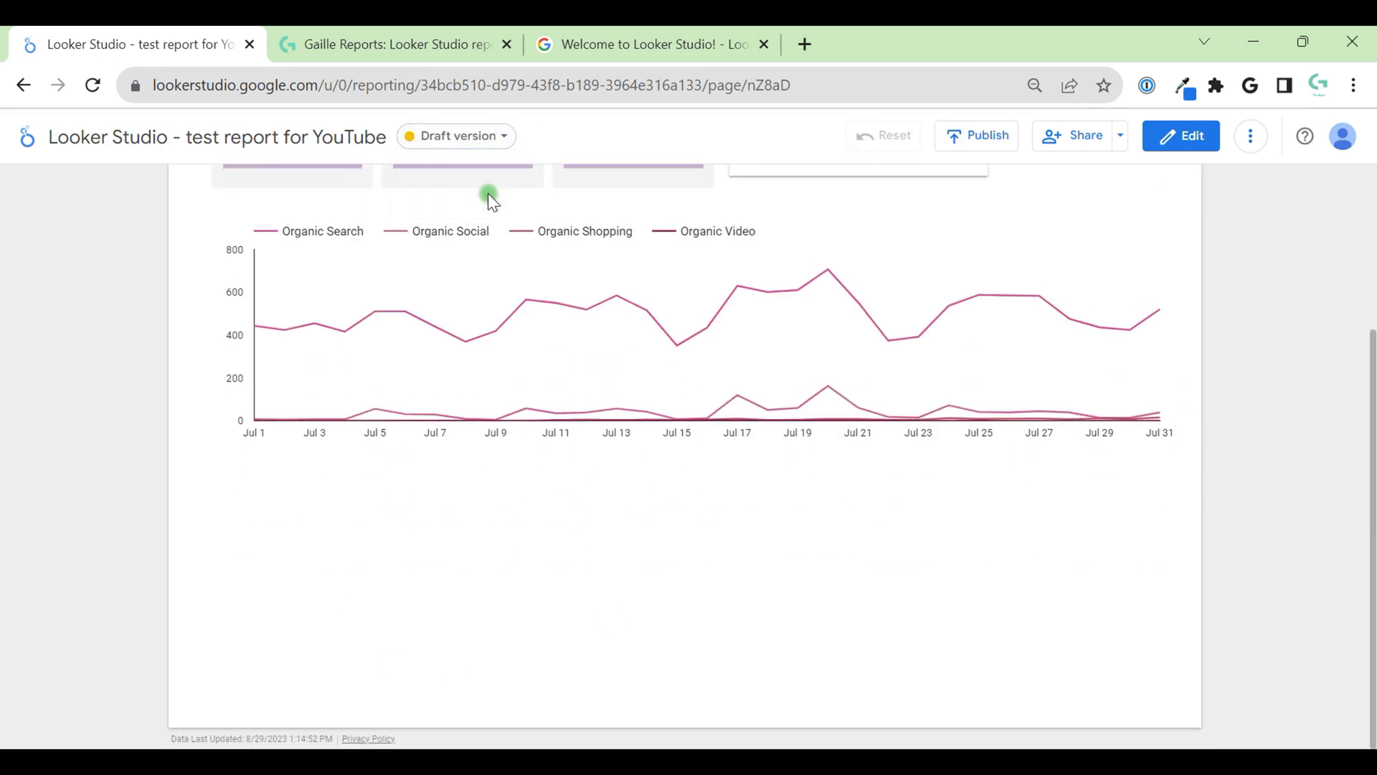
scroll(367, 578, "down", 3)
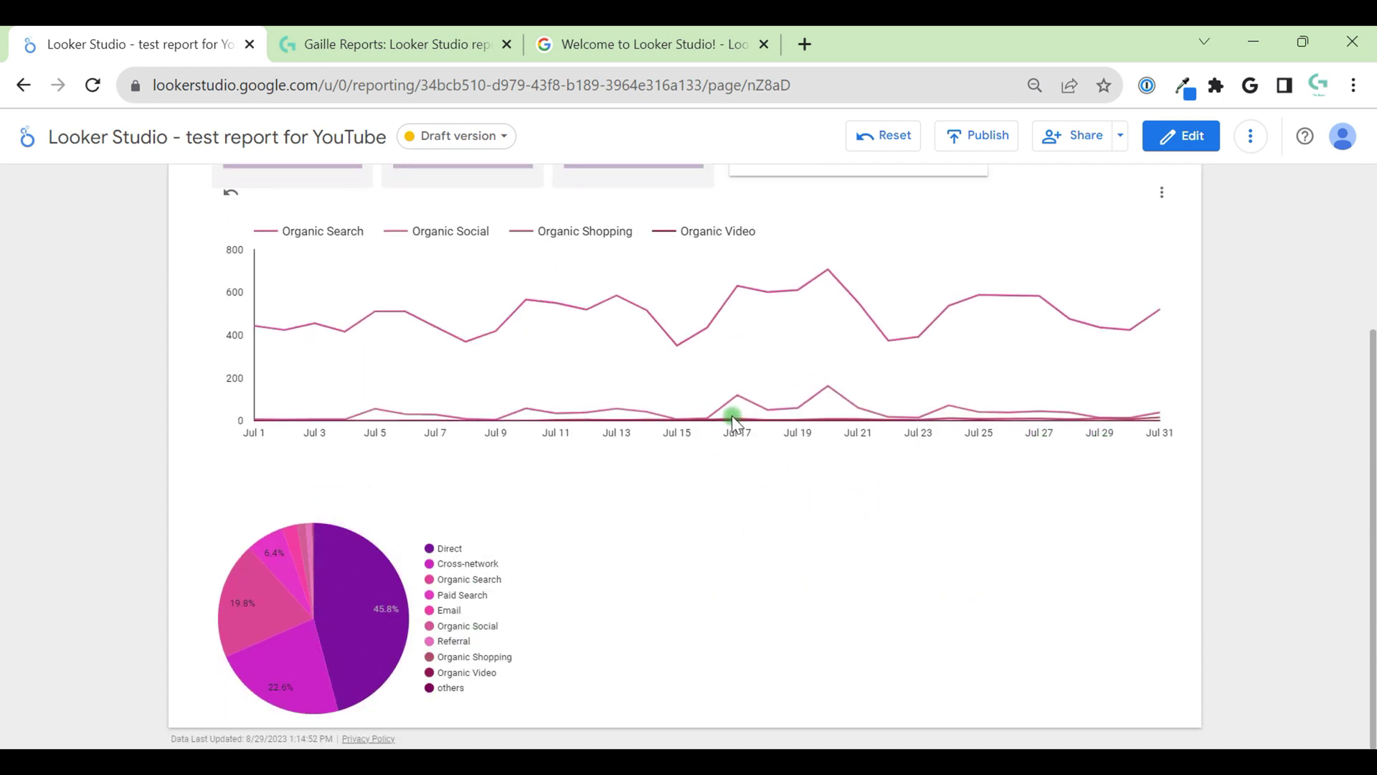
mouse_move(733, 419)
scroll(1245, 378, "up", 3)
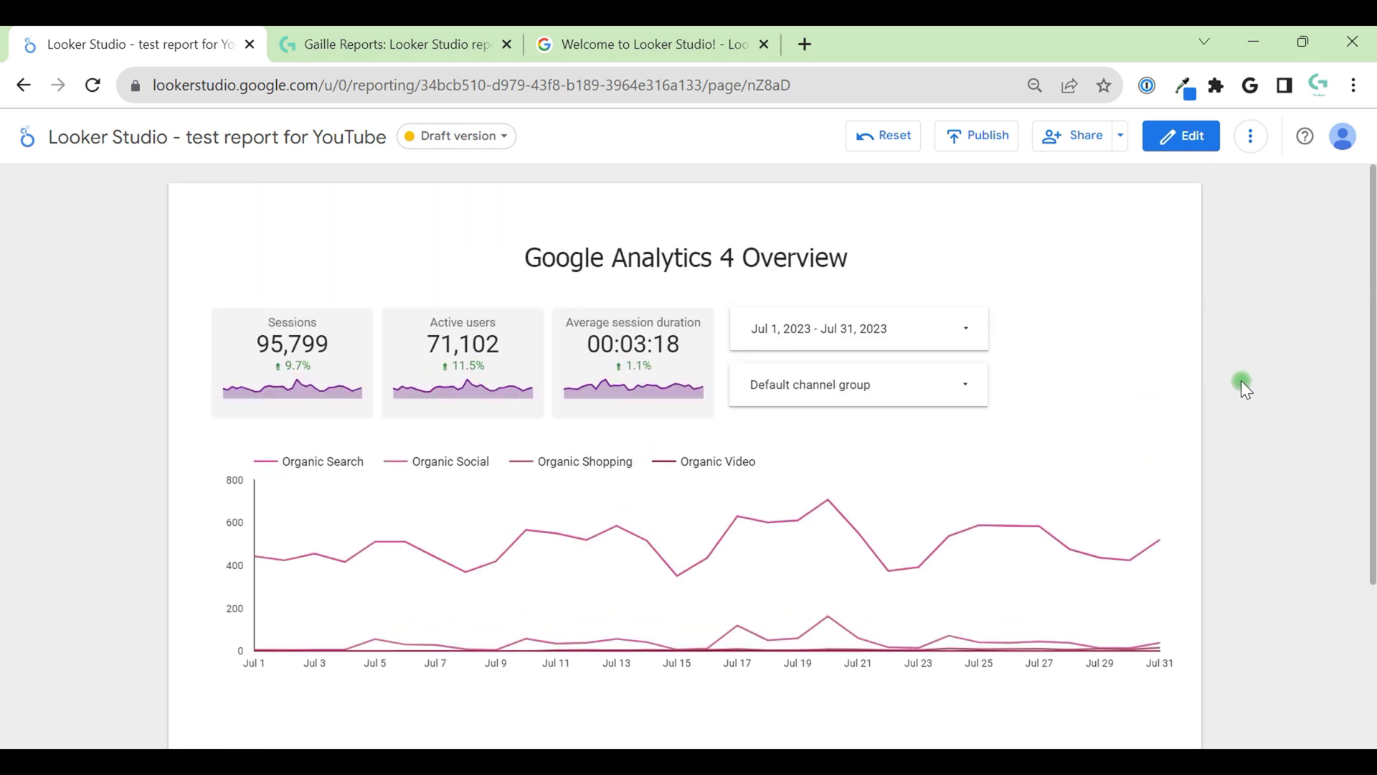